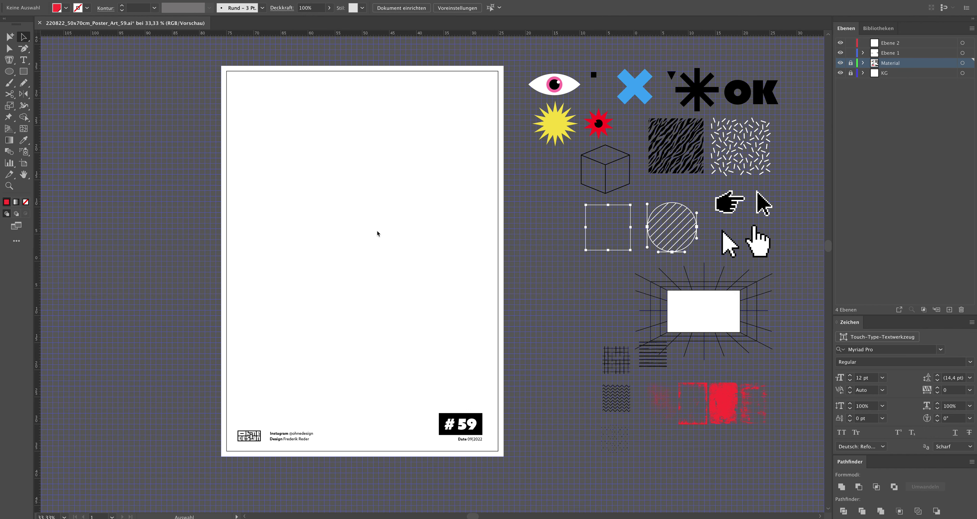
On layer Ebene 2, draw a long four-corner rectangle near the poster's top
scroll(404, 236, right, 1)
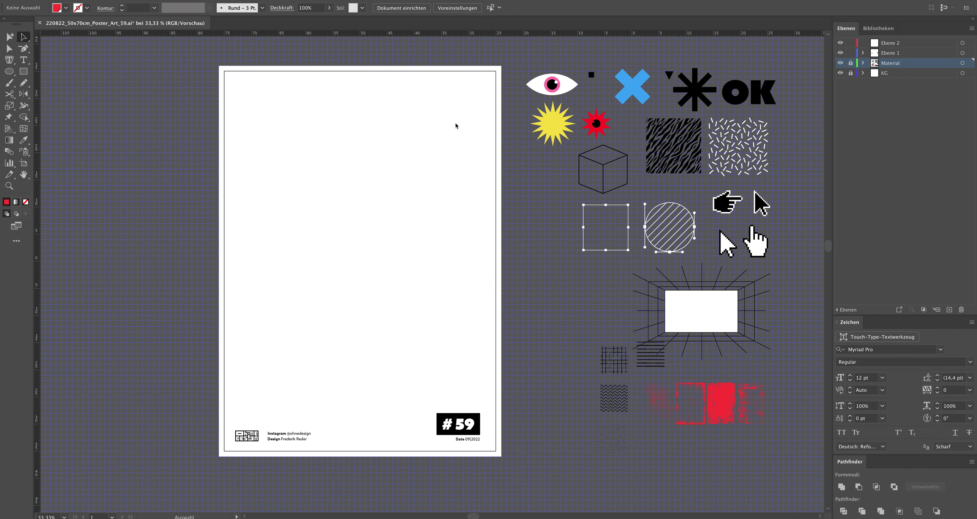
key(shift+F7)
key(p)
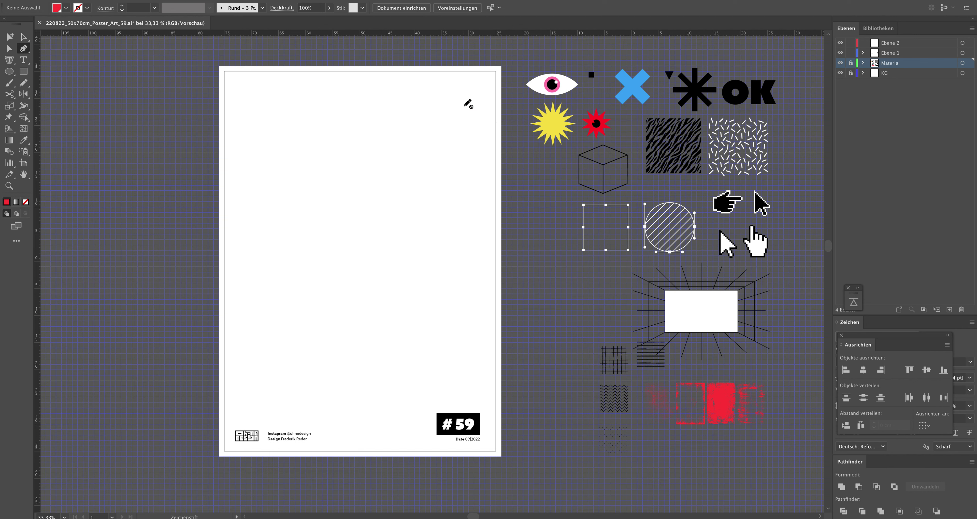
click(889, 43)
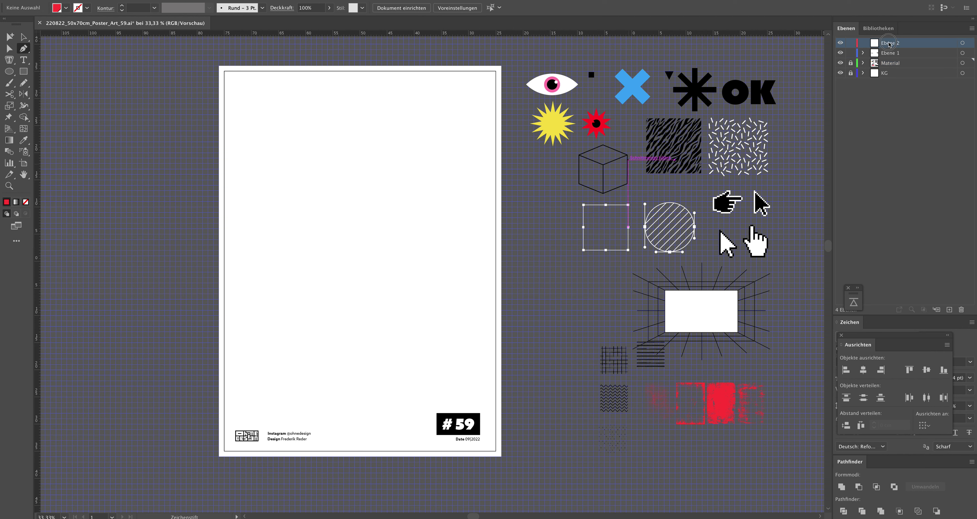
click(460, 100)
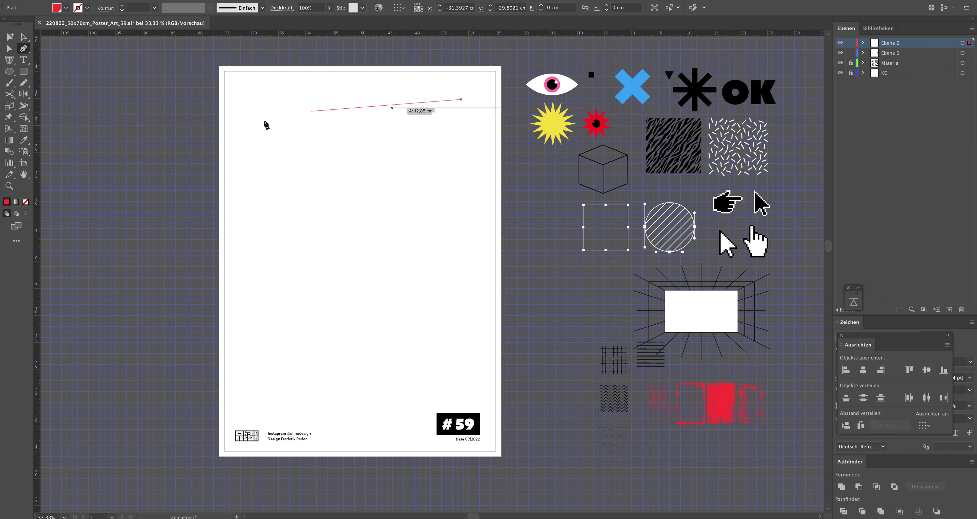
click(262, 99)
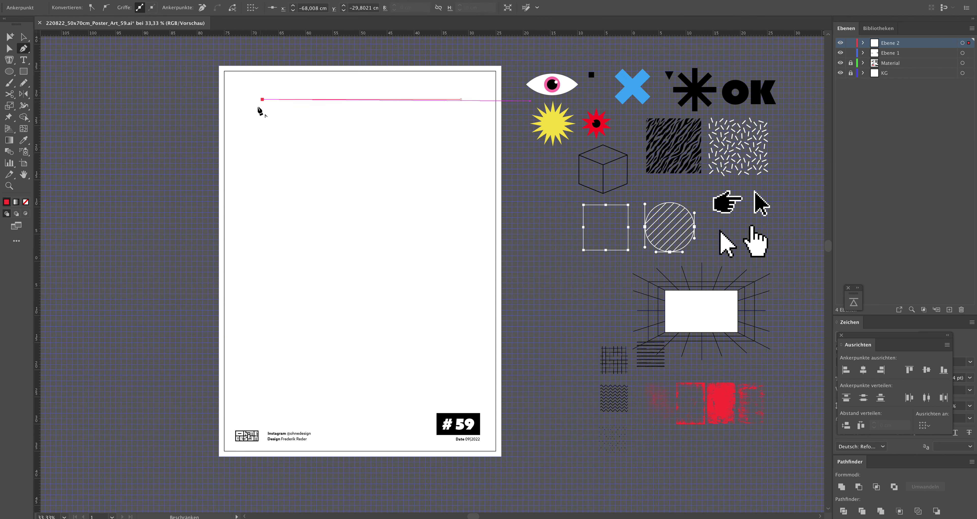
click(262, 134)
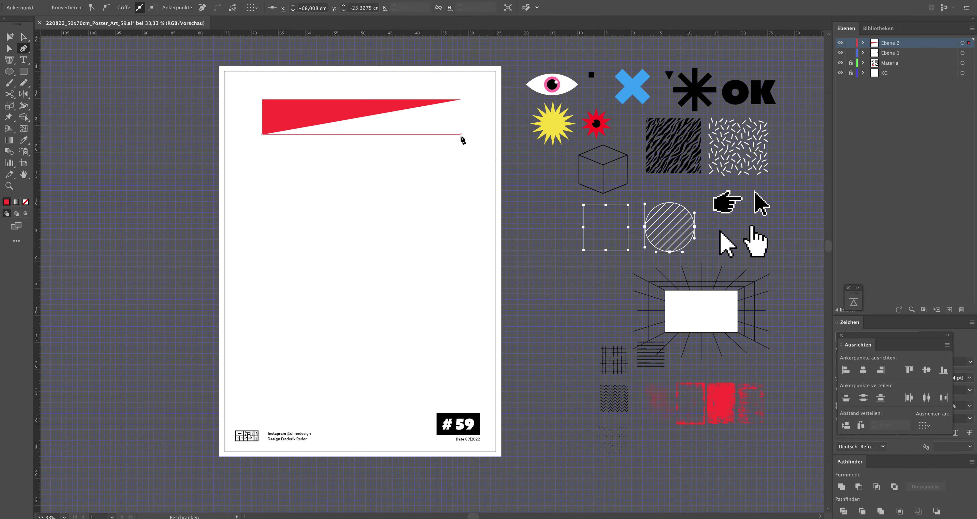
click(460, 134)
Give the rectangle a white fill and black outline, undoing a stray extra point
key(i)
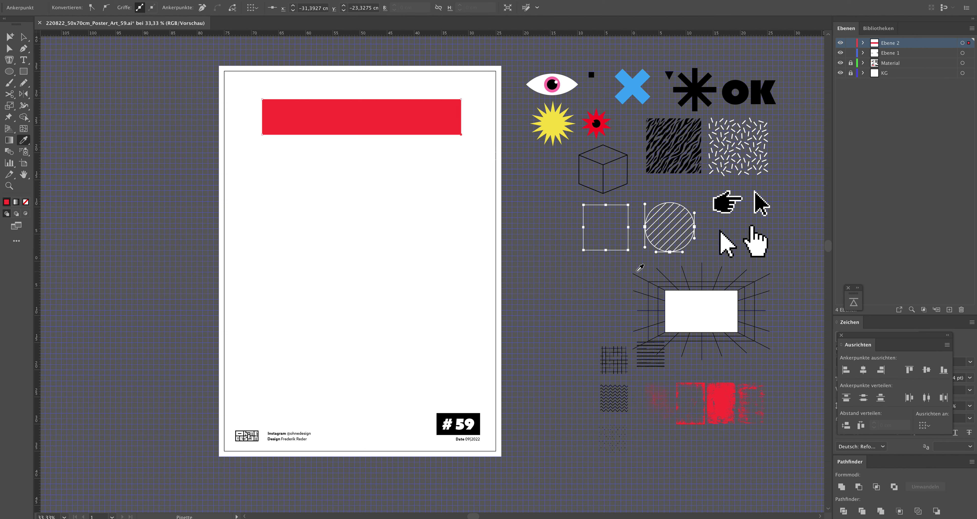
click(599, 251)
key(p)
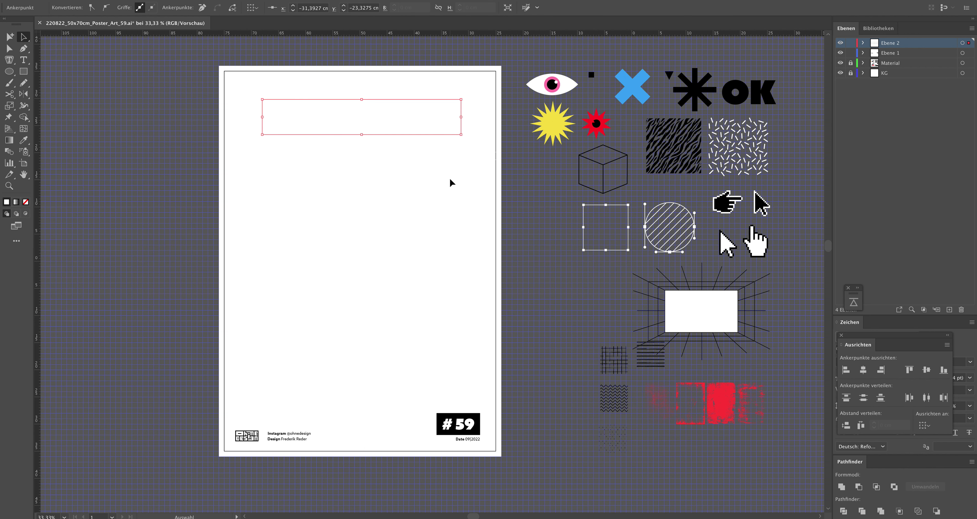
click(461, 135)
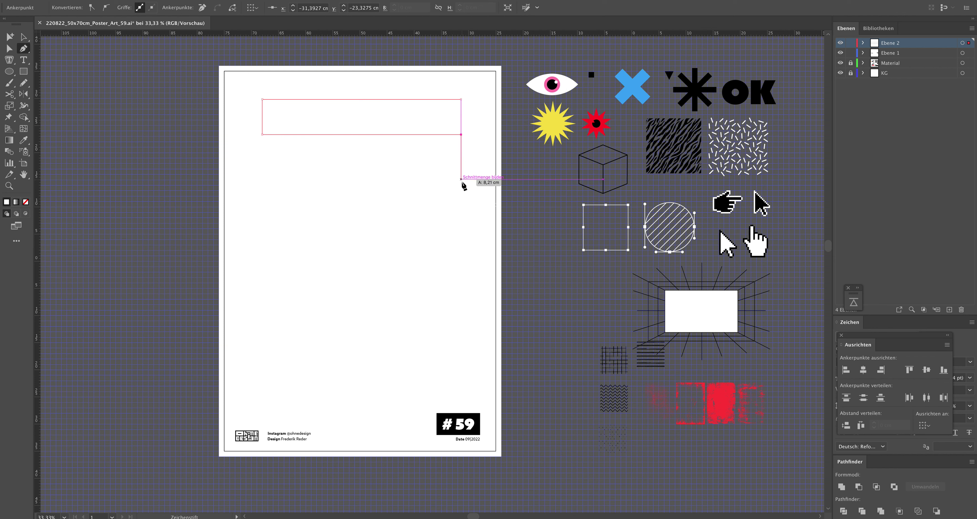
click(461, 163)
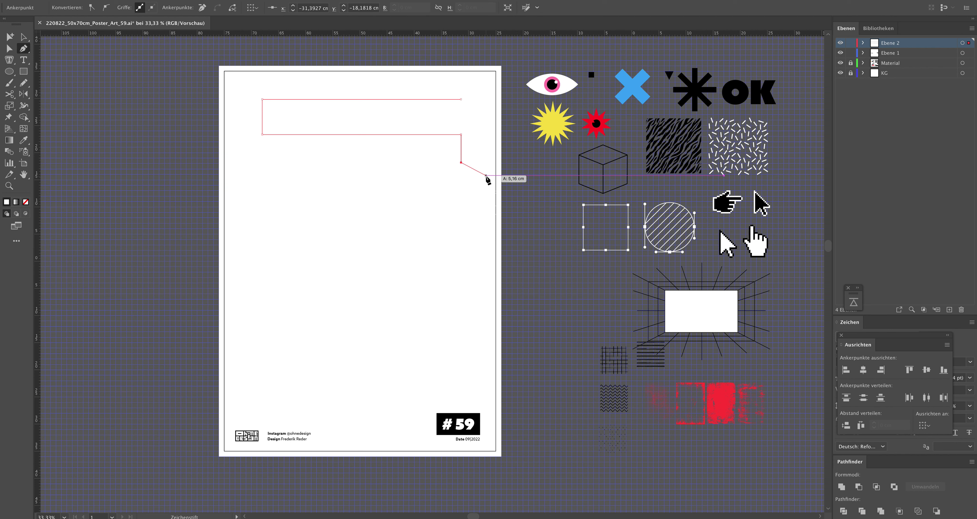
key(ctrl+z)
Rotate the rectangle 180°, copy it directly below, and move its edge to meet the first
key(v)
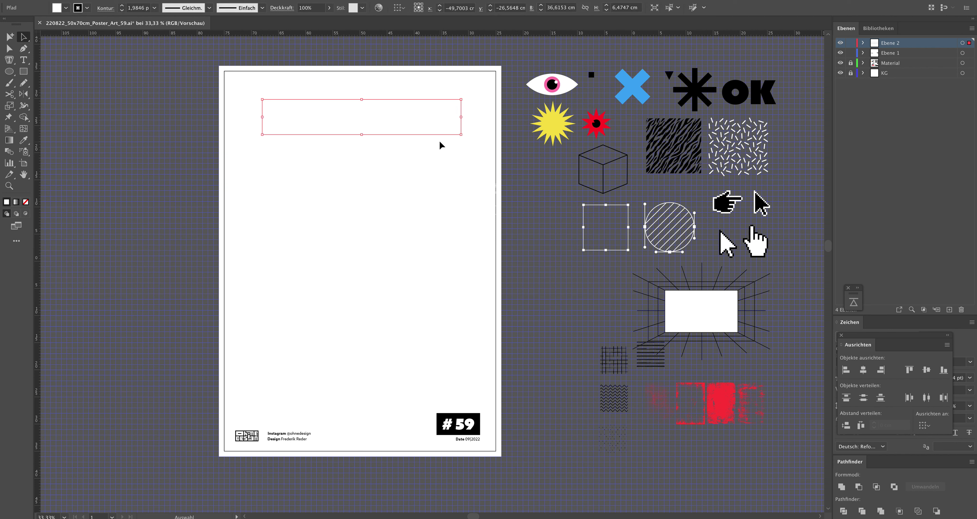
key(a)
drag(411, 84, 466, 140)
key(v)
mouse_move(463, 99)
mouse_down()
mouse_move(248, 145)
mouse_move(296, 150)
mouse_move(334, 194)
mouse_up()
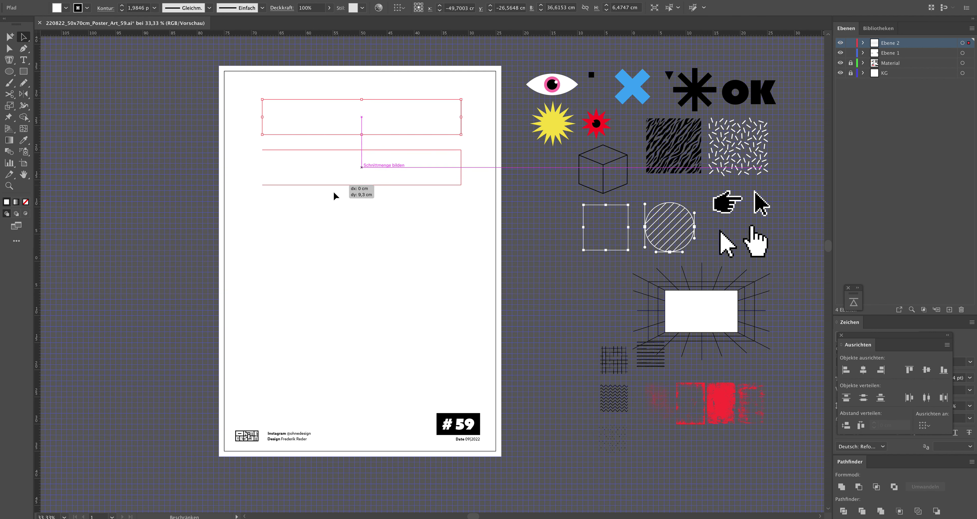
drag(334, 192, 334, 200)
key(p)
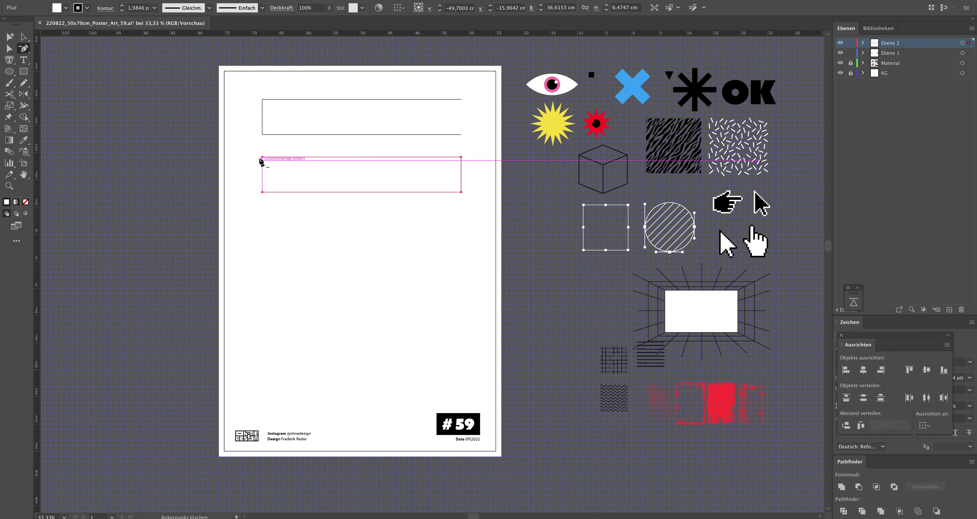
key(a)
mouse_move(427, 174)
mouse_down()
mouse_move(430, 156)
mouse_move(441, 170)
mouse_up()
click(420, 117)
Delete the lower rectangle's right edge and redraw it to close the shape
key(z)
drag(409, 66, 509, 166)
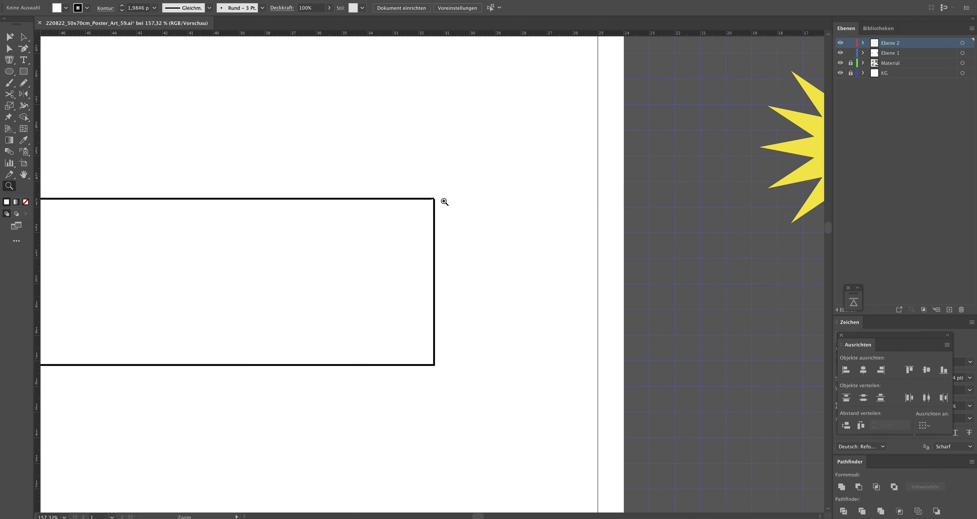
key(a)
click(433, 228)
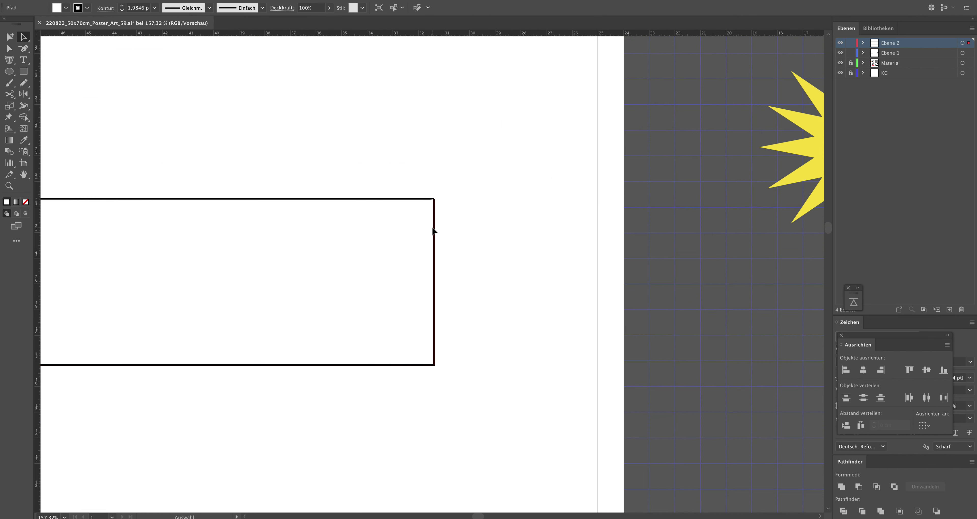
key(a)
click(434, 199)
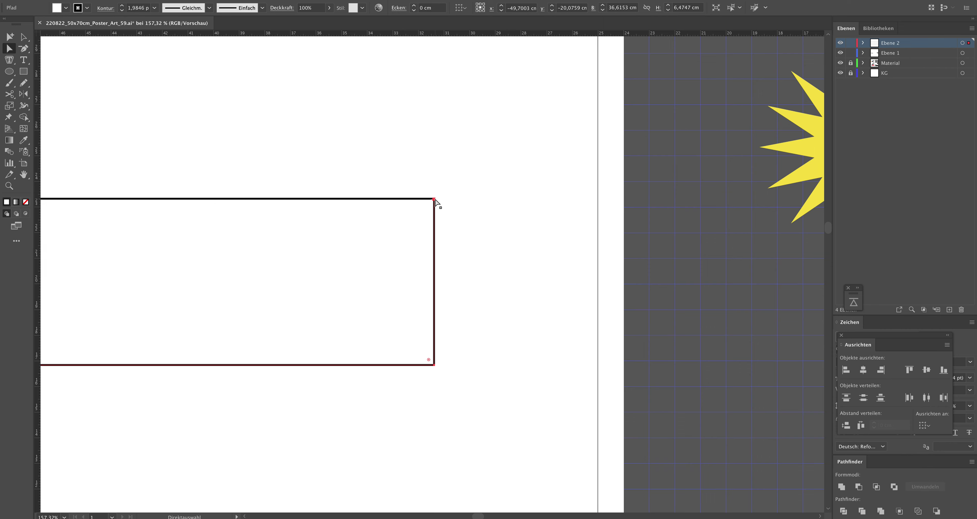
key(p)
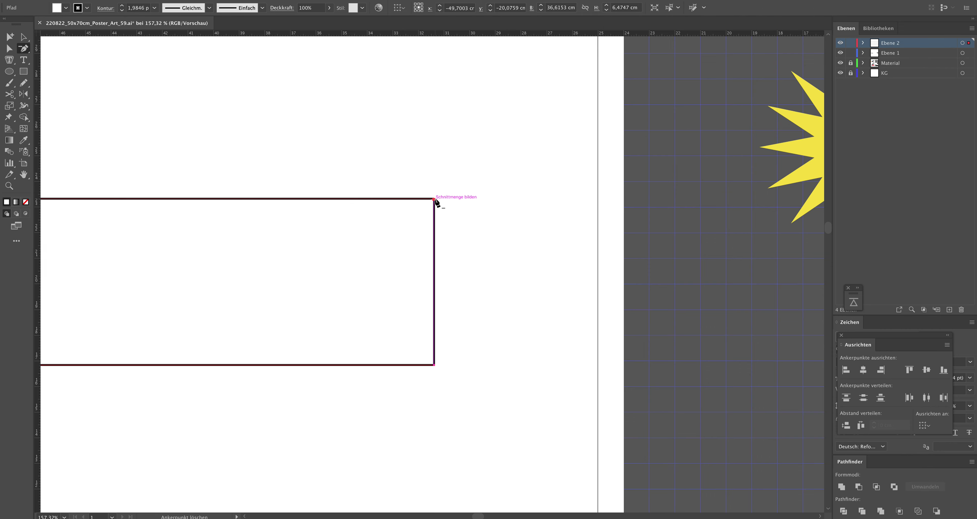
key(Delete)
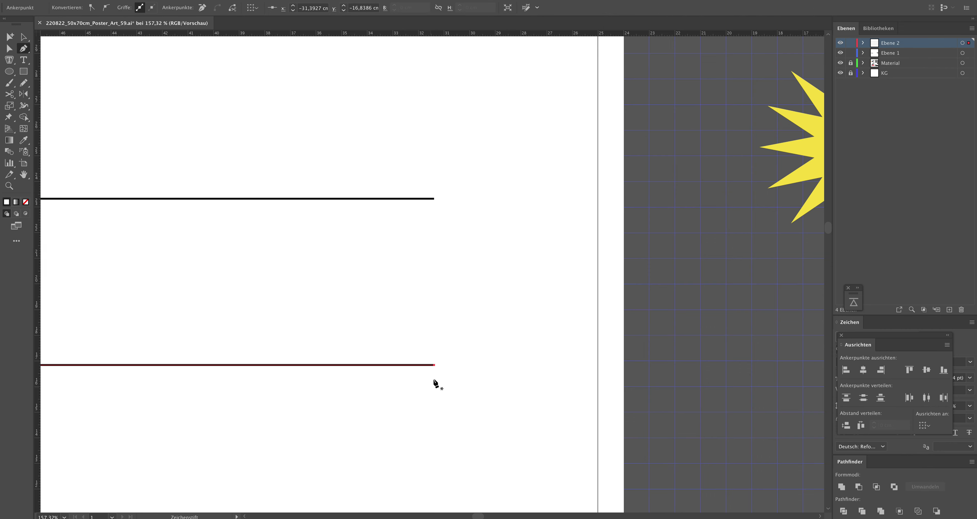
click(434, 199)
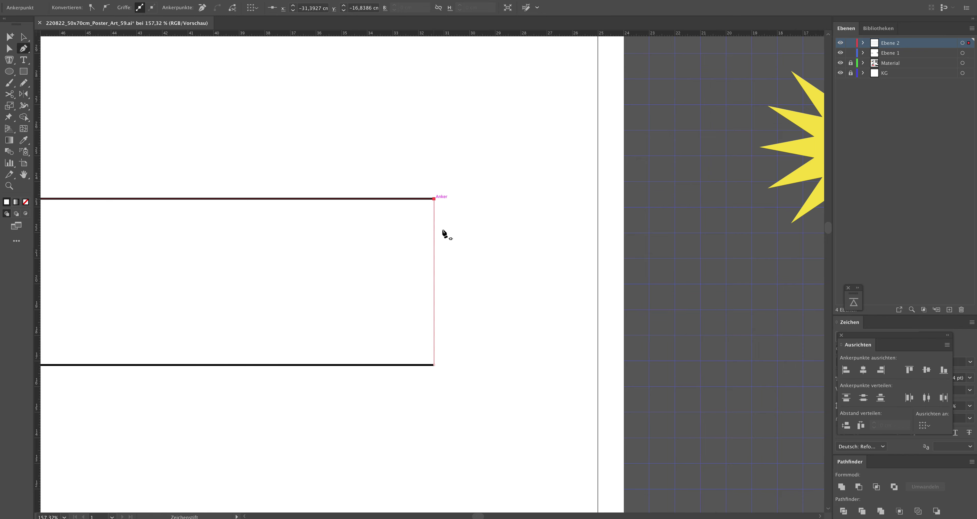
ctrl+click(452, 251)
key(ctrl+minus)
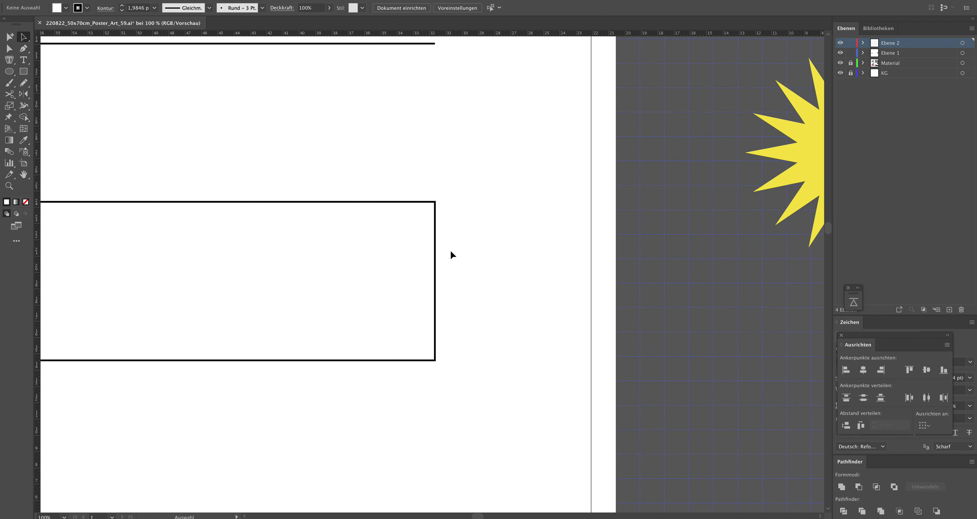
Copy the stacked bands downward and repeat the copy once more with Ctrl+D
scroll(449, 250, down, 1)
scroll(449, 249, down, 1)
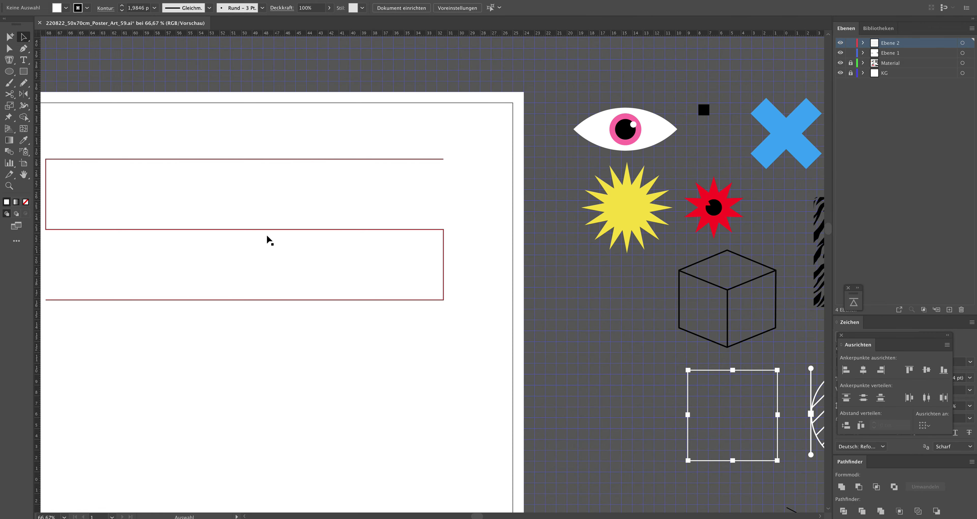
drag(316, 230, 391, 224)
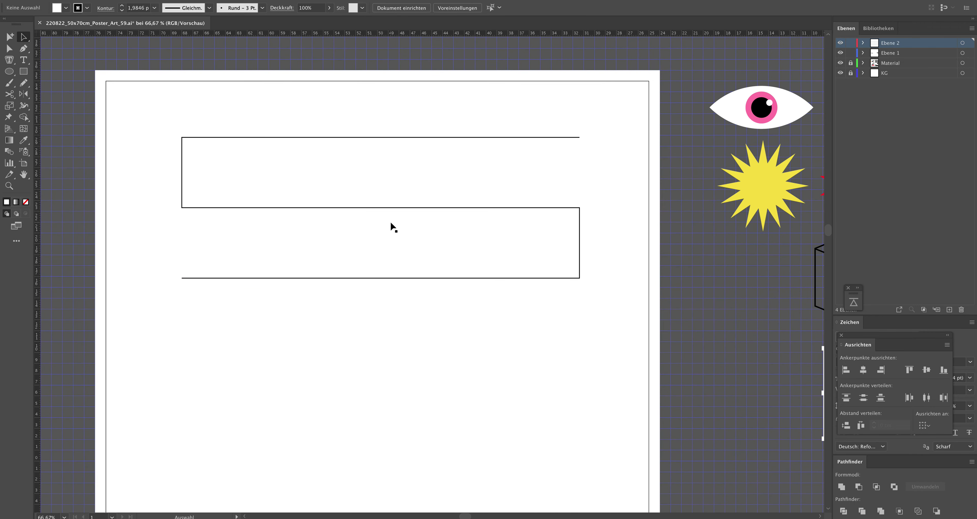
key(z)
alt+click(418, 261)
key(v)
drag(388, 195, 392, 286)
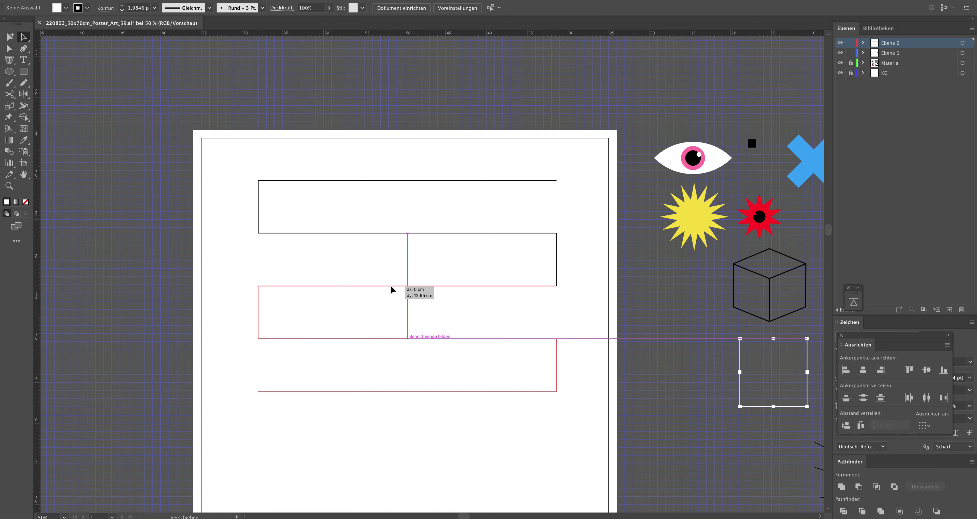
key(p)
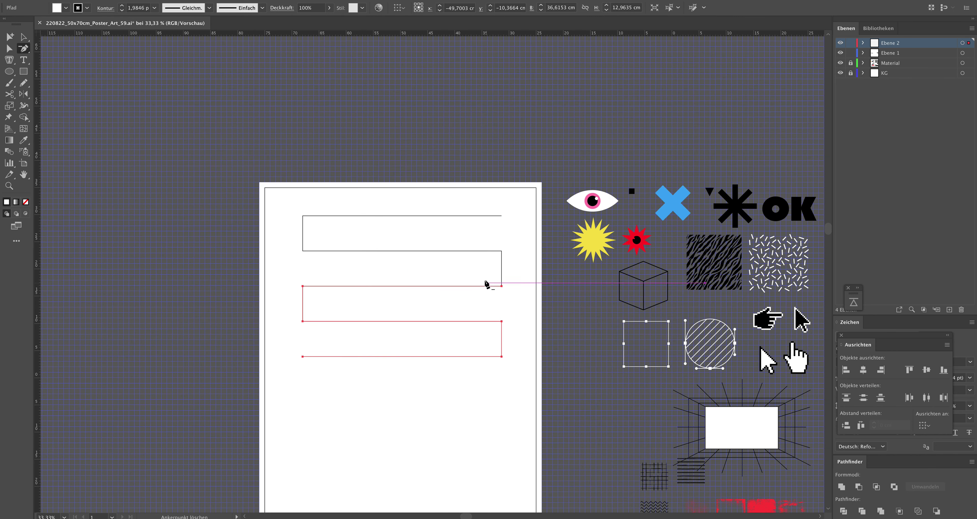
key(ctrl+d)
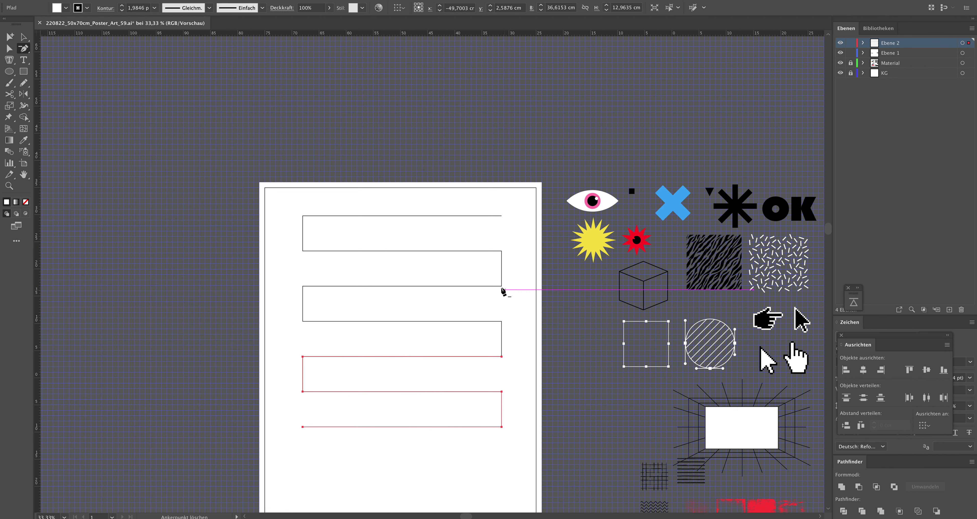
Delete corner anchors to join the rows into a serpentine, undoing a wrong diagonal
click(501, 285)
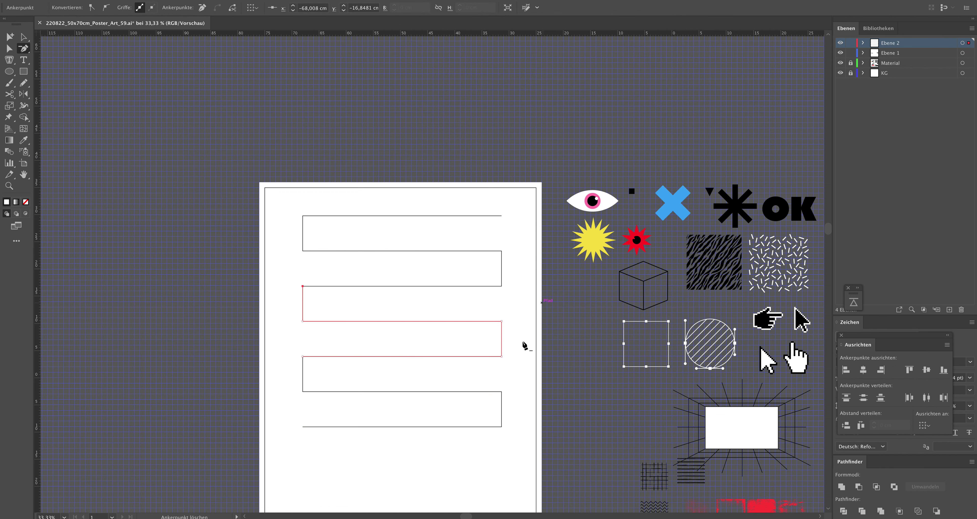
click(502, 357)
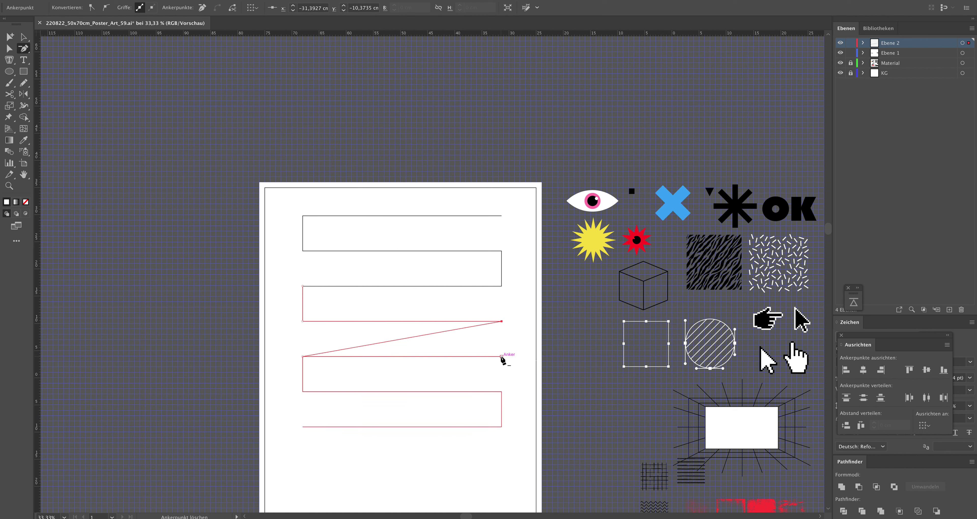
key(ctrl+z)
key(a)
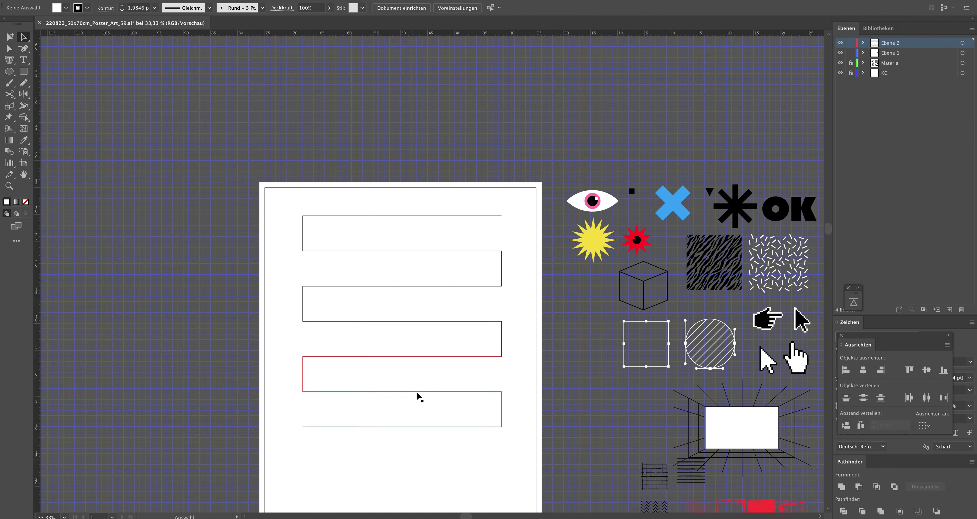
click(419, 392)
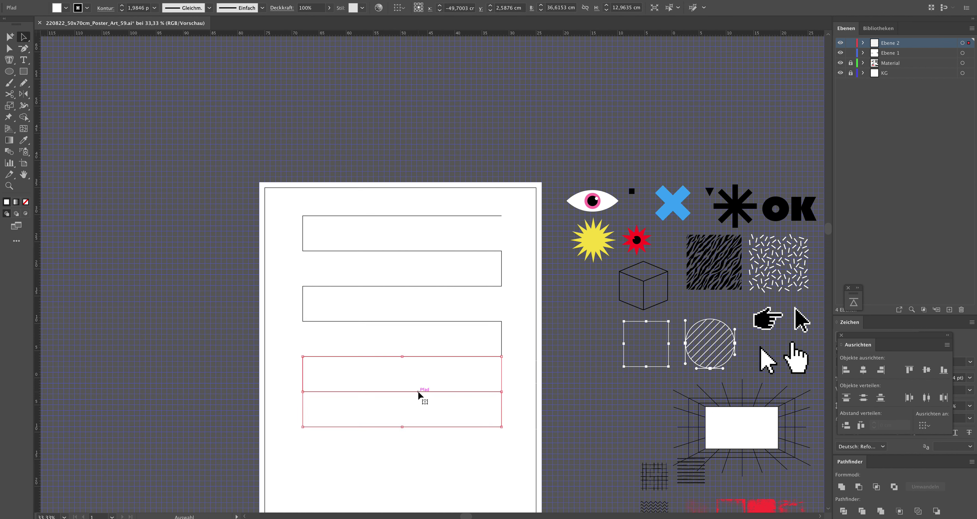
key(p)
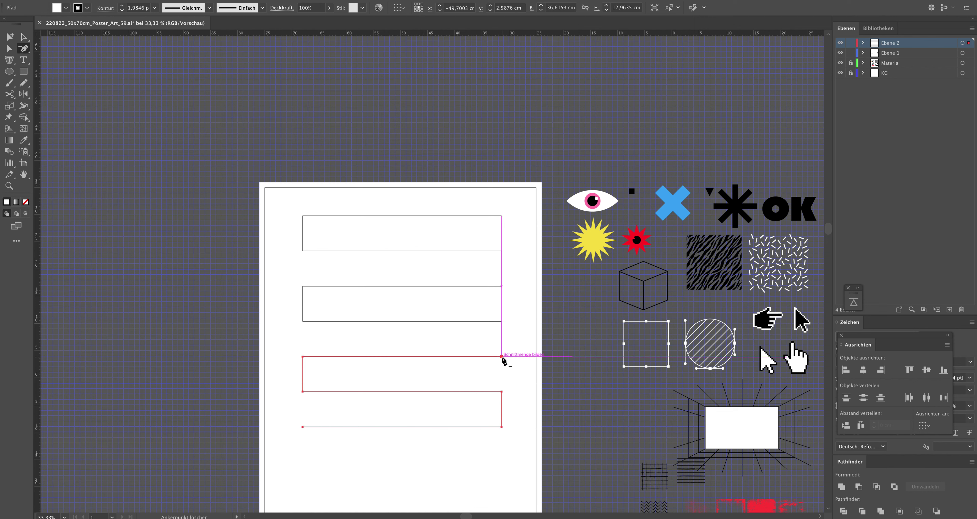
click(501, 356)
key(a)
drag(284, 267, 390, 390)
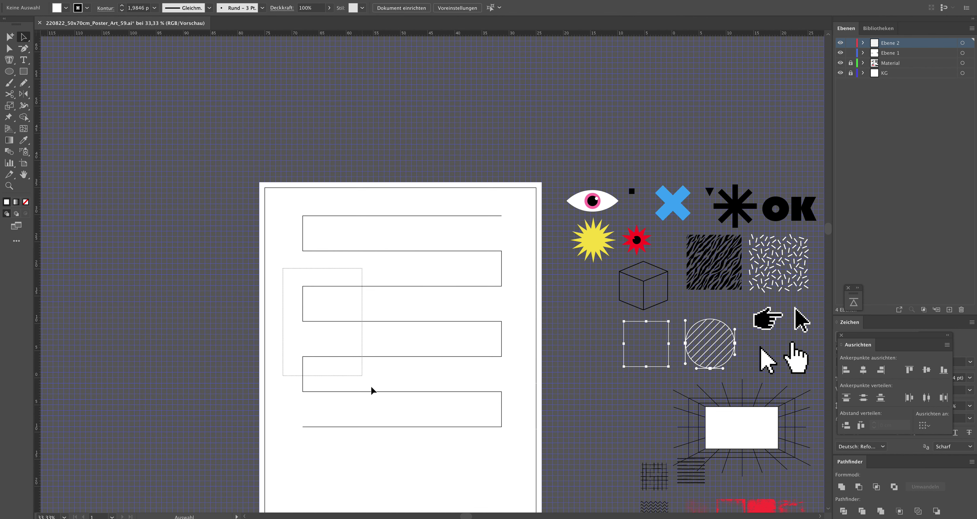
Combine the zigzag paths into a compound path, undoing an accidental move
right_click(391, 388)
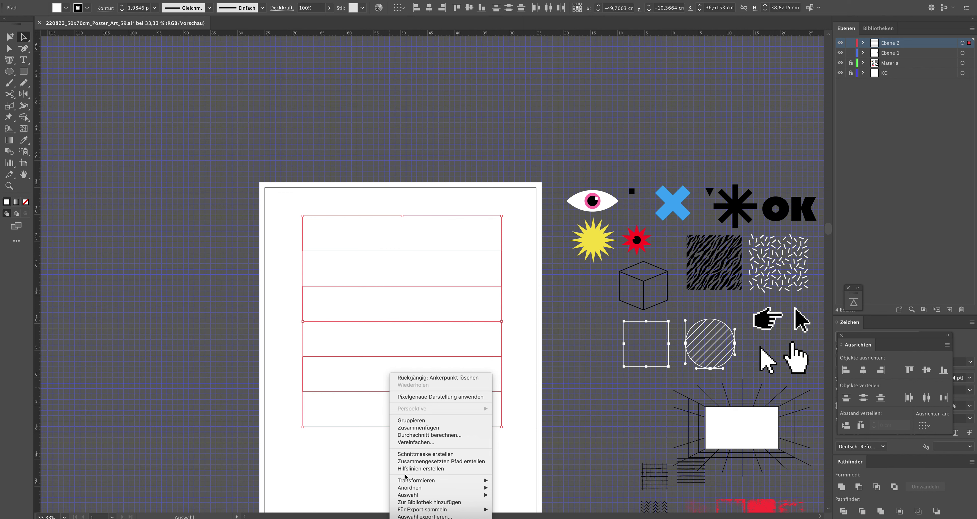
click(417, 460)
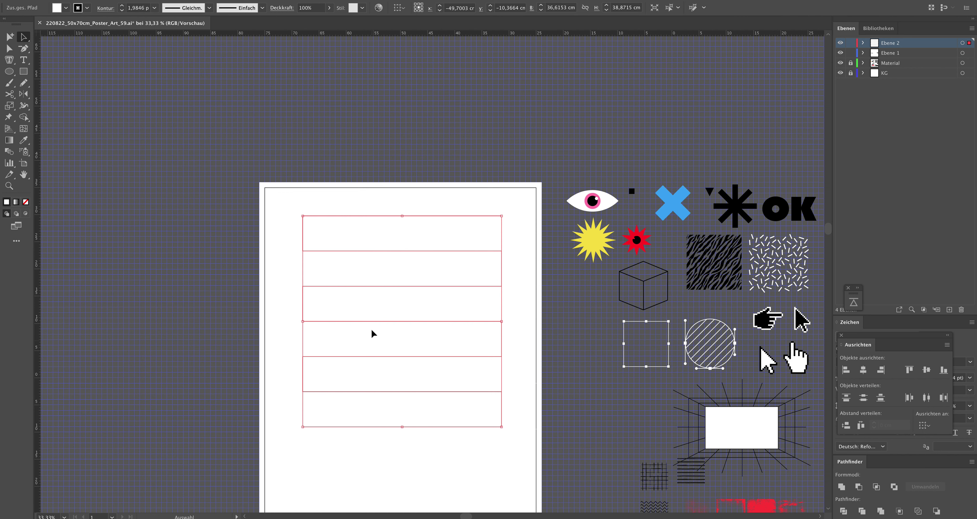
drag(372, 323, 329, 345)
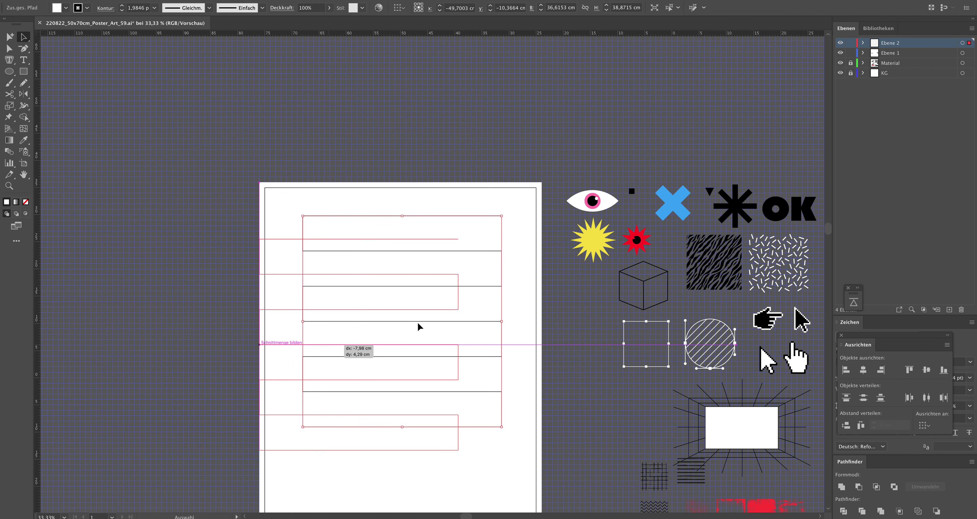
key(ctrl+z)
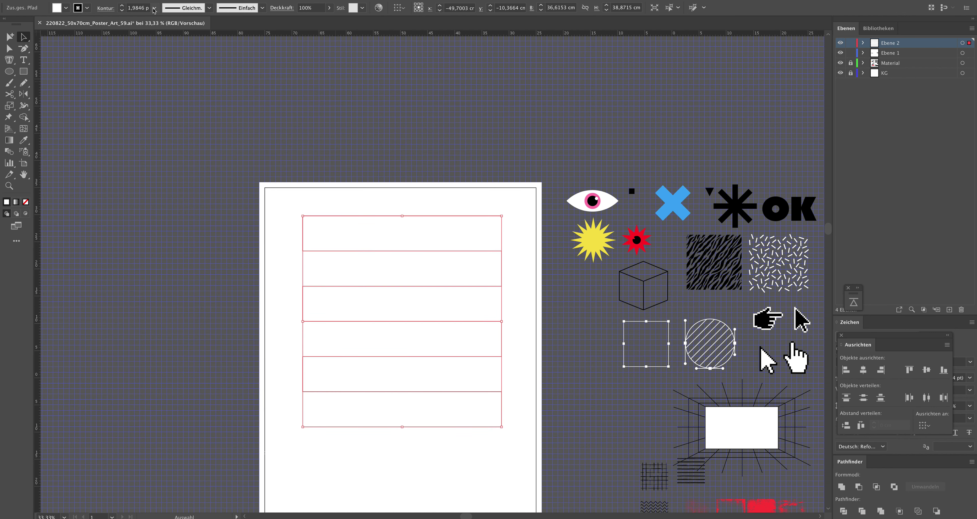
click(131, 8)
Set the zigzag's stroke weight to 300 pt, then reduce it to 150 pt
text(300)
key(Return)
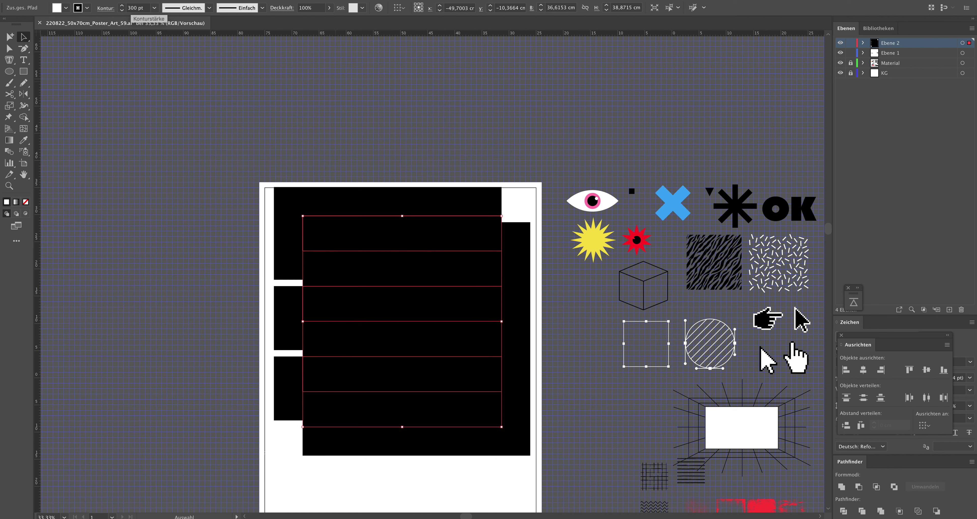
click(132, 7)
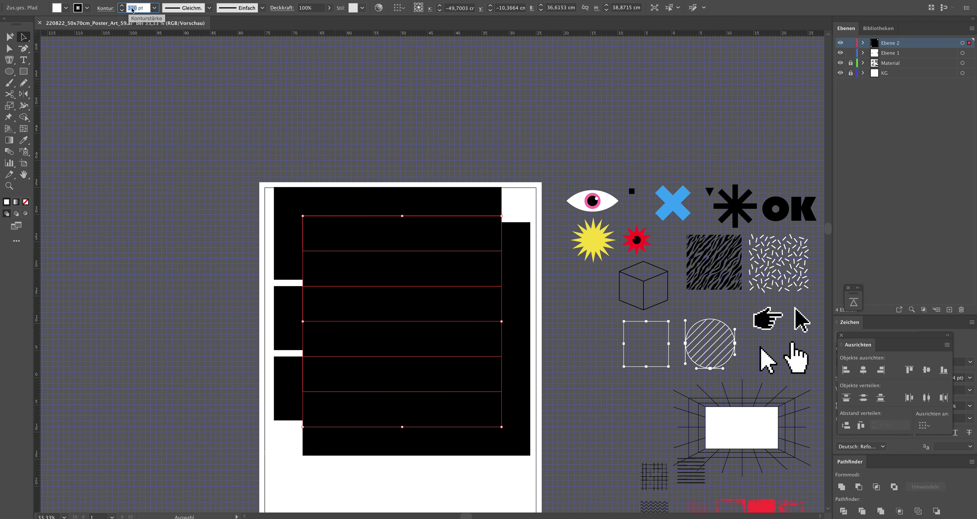
text(150)
key(Return)
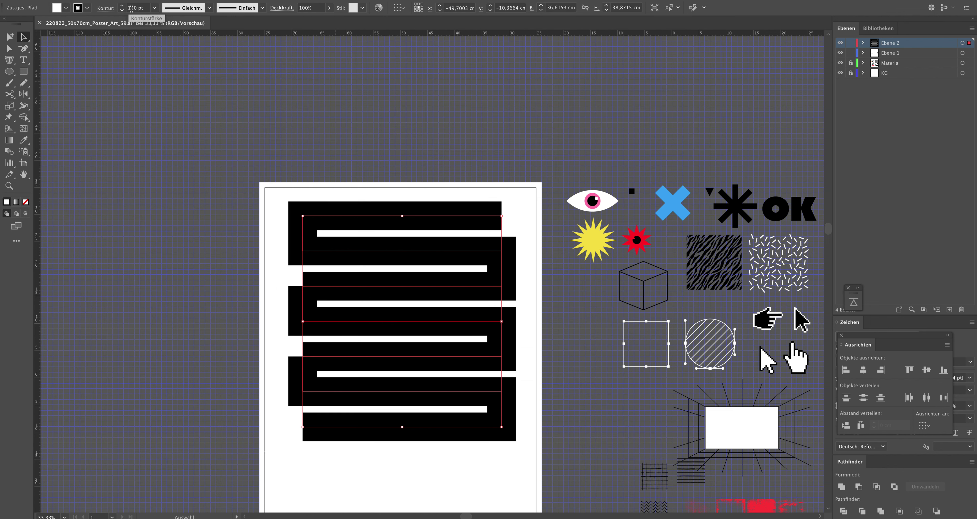
click(299, 143)
click(303, 380)
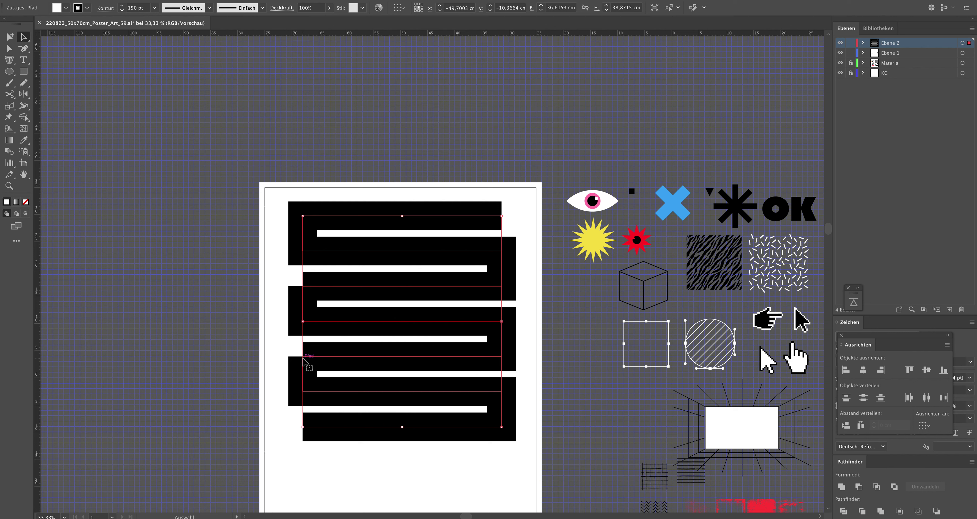
click(227, 326)
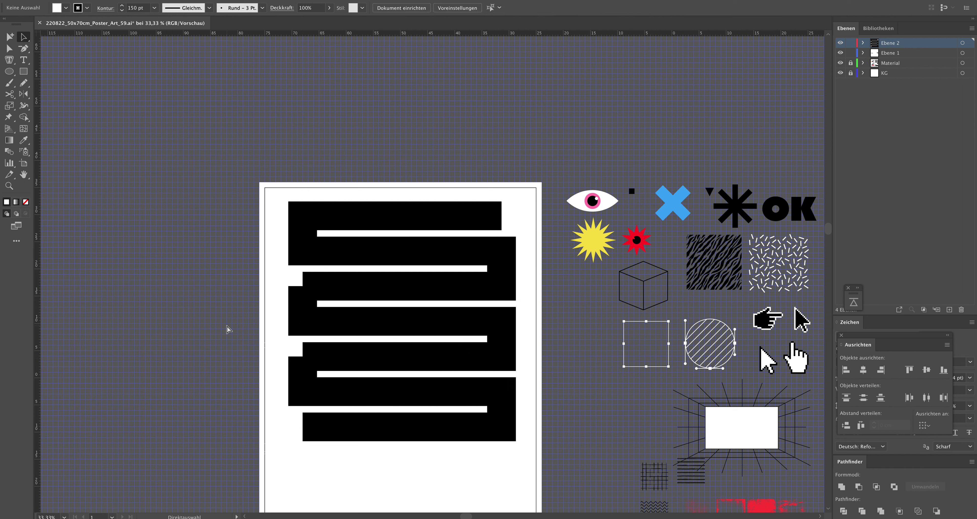
Release the compound path and join the middle row onto the path above
key(ctrl+a)
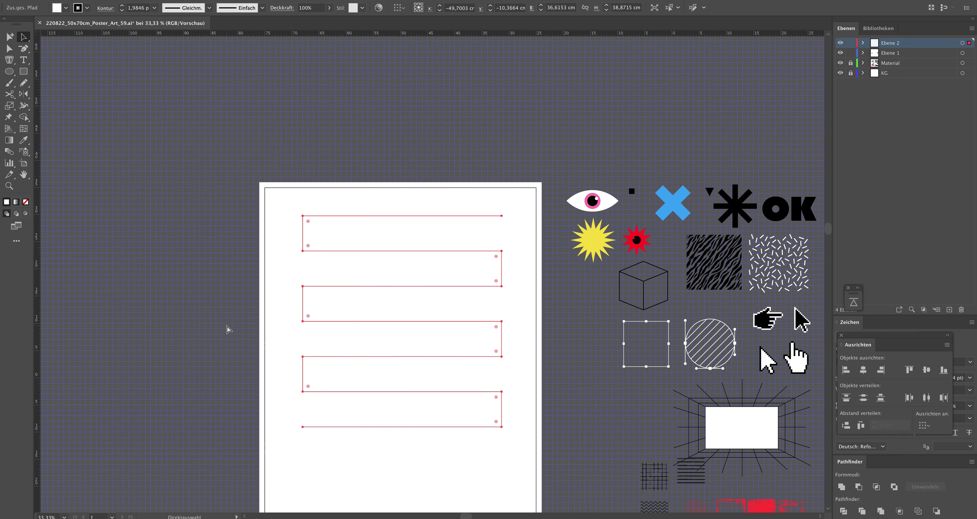
key(ctrl+alt+shift+8)
key(v)
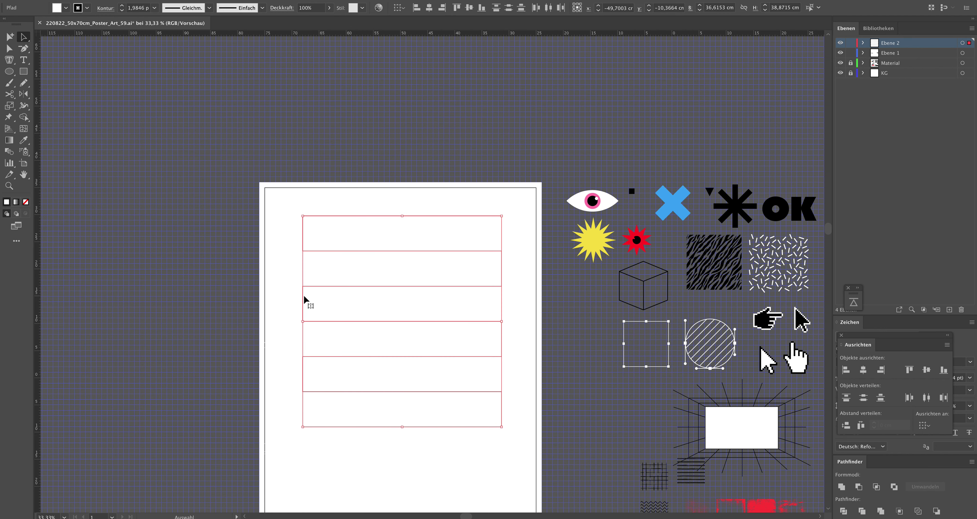
click(303, 299)
key(p)
click(303, 294)
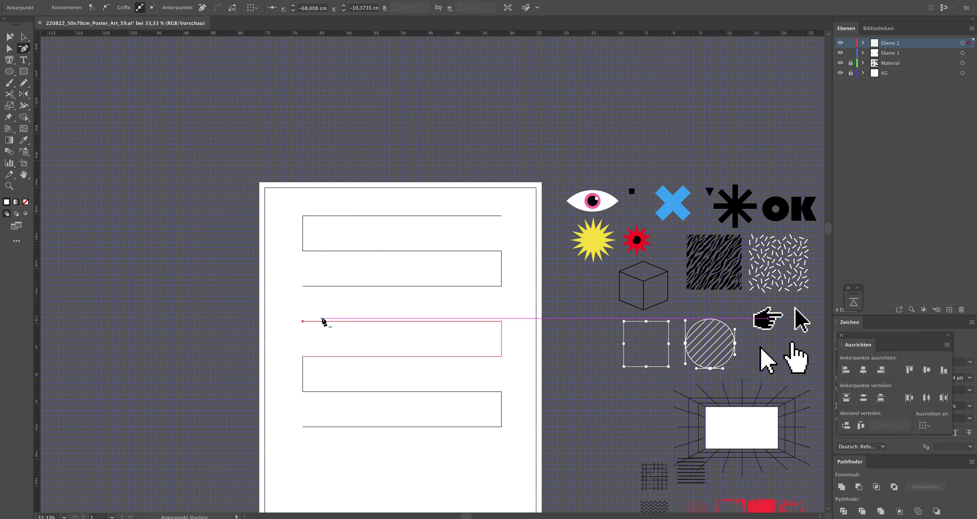
click(302, 286)
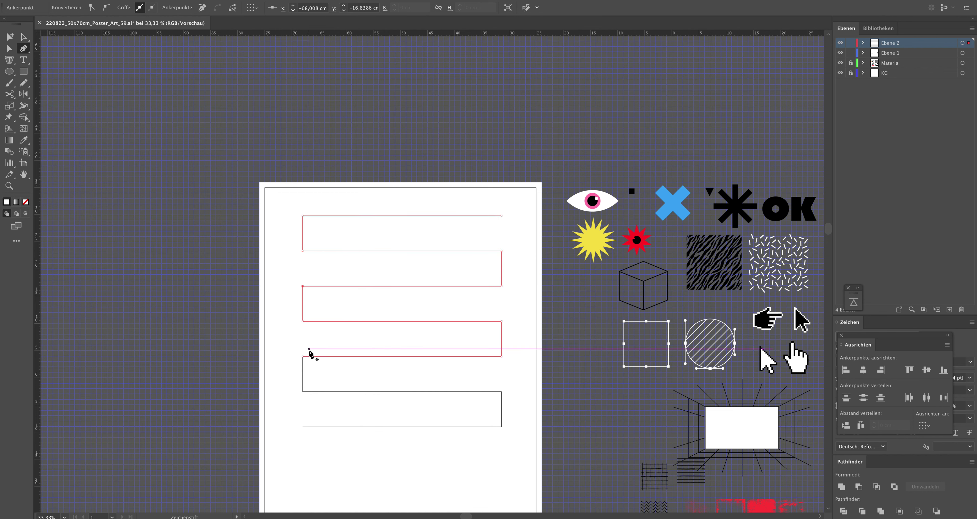
Join the bottom row to the rows above and select the whole meander path
key(v)
drag(317, 382, 334, 413)
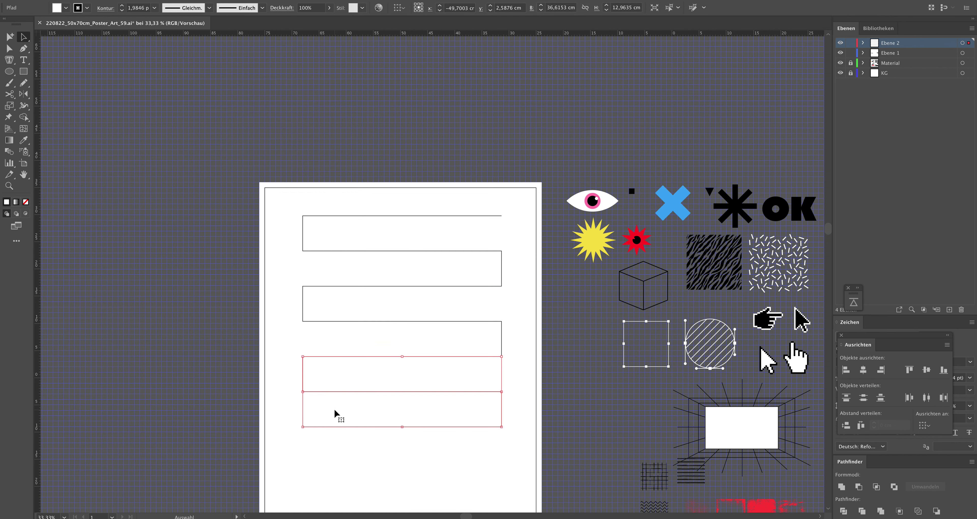
key(p)
click(302, 357)
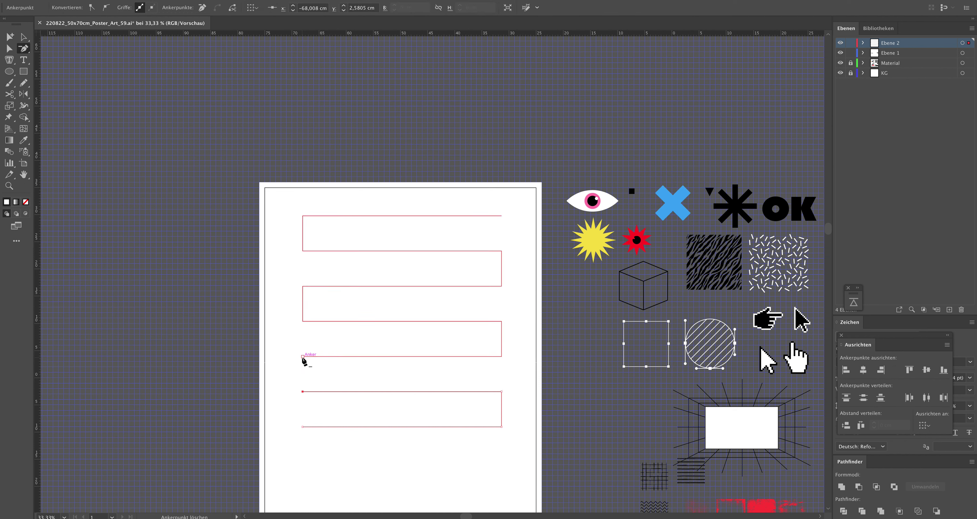
click(302, 356)
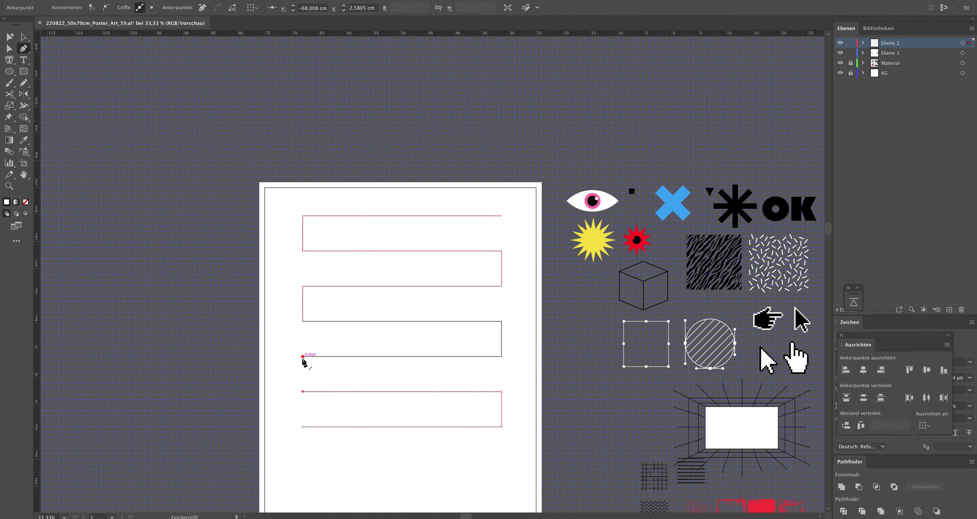
click(302, 391)
key(v)
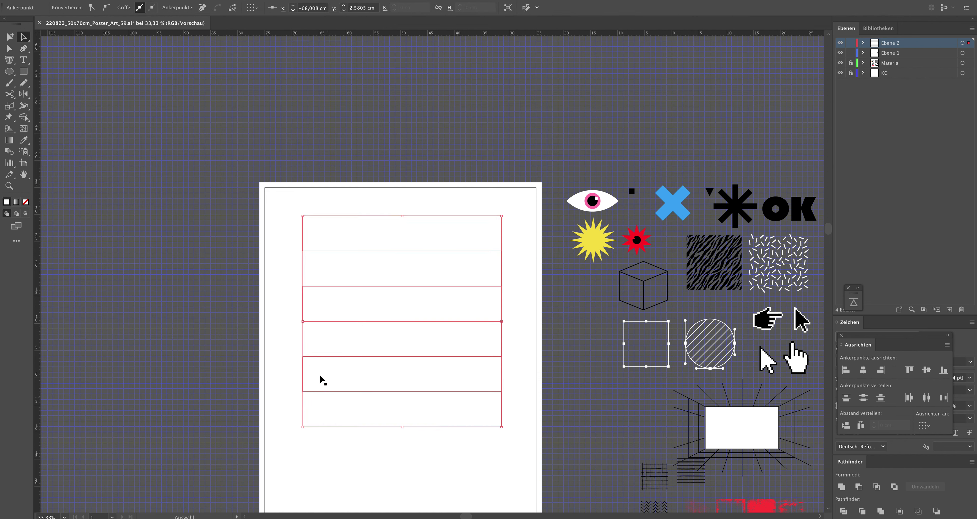
drag(320, 338, 389, 435)
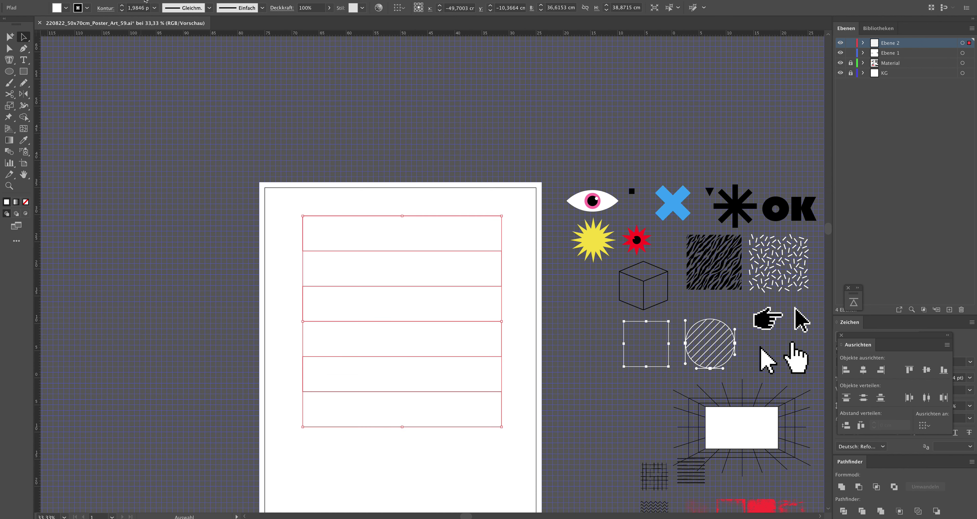
click(131, 7)
Give the meander a 150 pt stroke and stretch it taller down the poster
text(150)
key(Return)
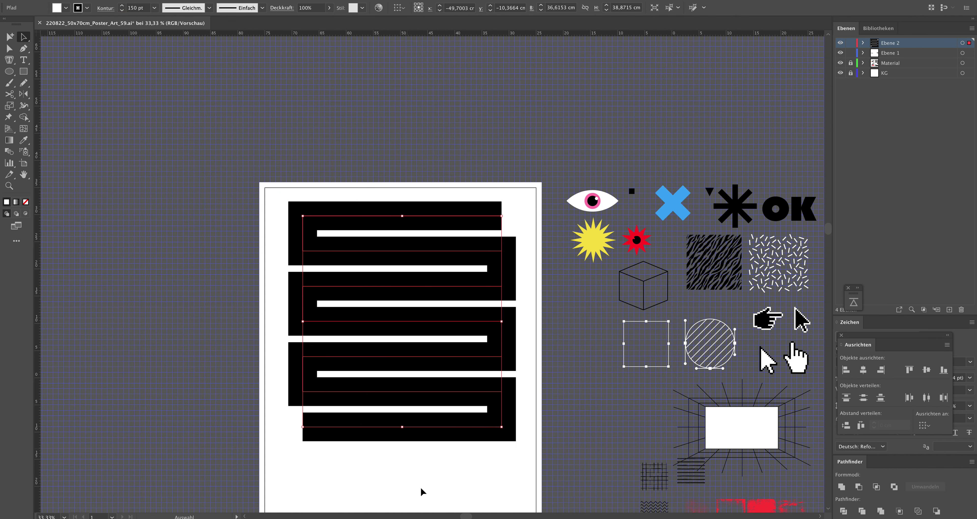
key(space)
mouse_move(393, 365)
mouse_down()
mouse_move(387, 275)
mouse_move(402, 367)
mouse_up()
drag(410, 273, 423, 321)
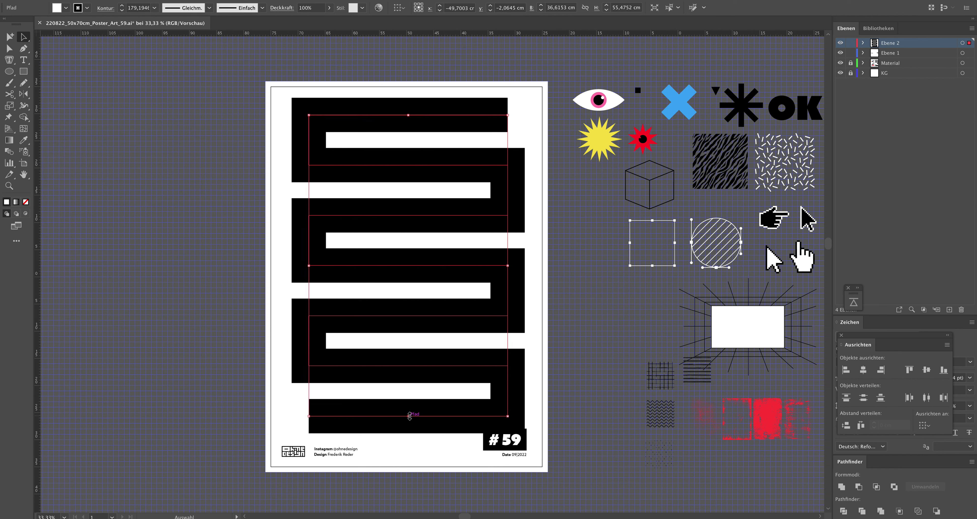
drag(410, 416, 408, 403)
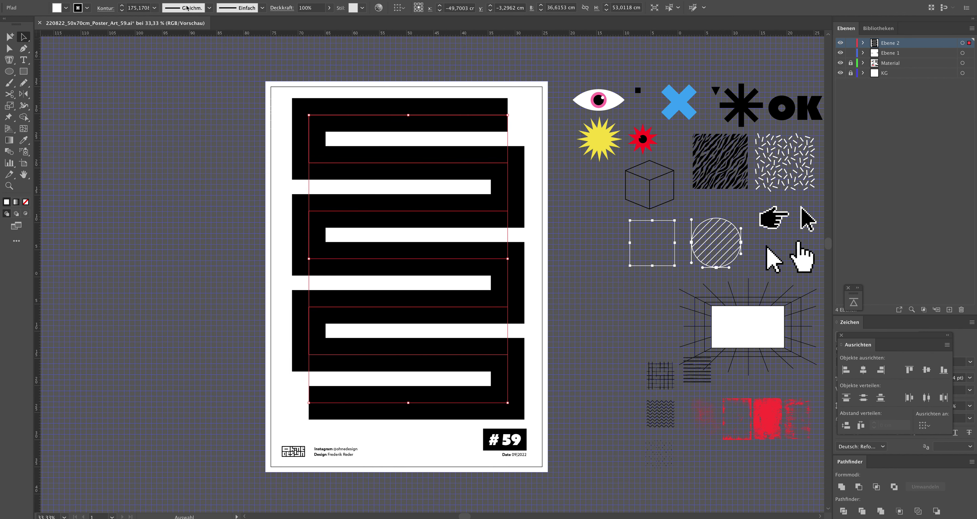
Raise the stroke to 200 pt and shorten the band to sit above the #59 footer
double_click(139, 7)
text(200)
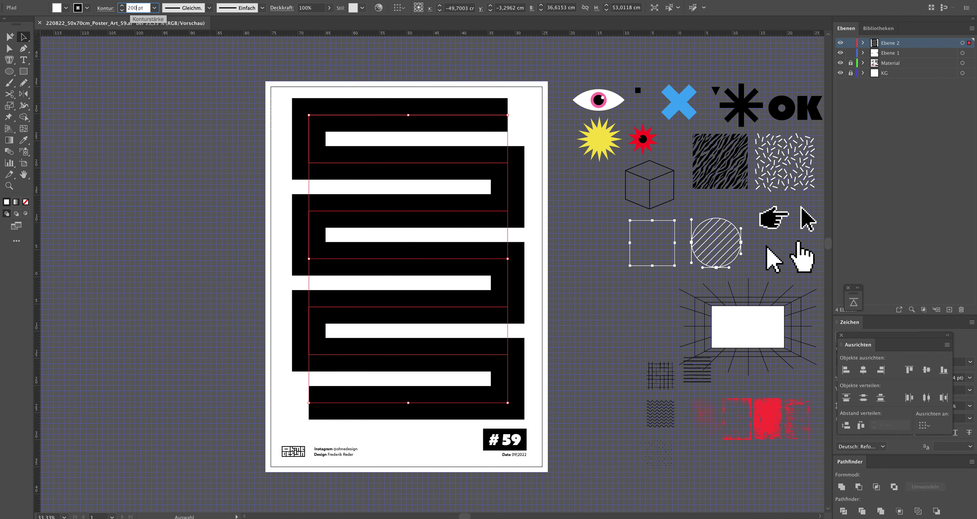
key(Return)
click(583, 300)
click(375, 407)
drag(409, 403, 408, 378)
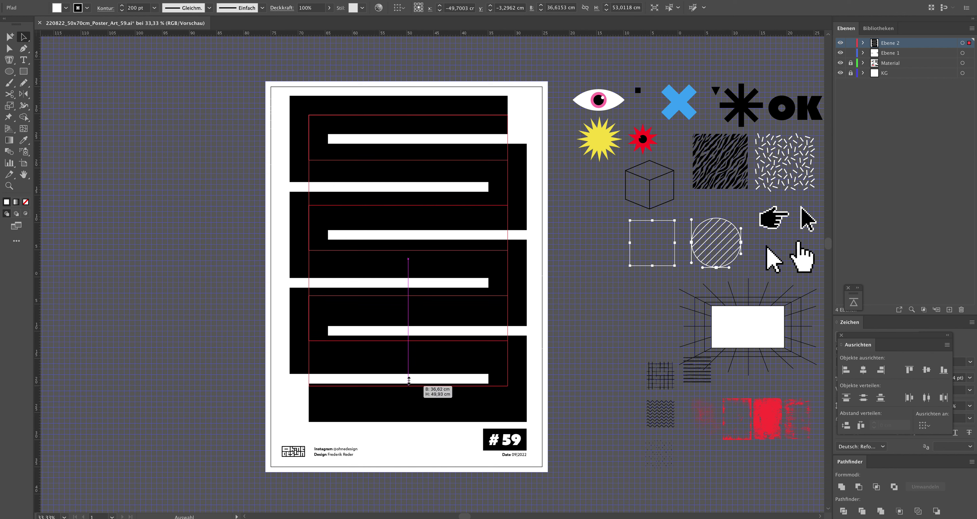
click(579, 386)
Drag the meander's open ends outward so the top and bottom bars span the width
key(a)
click(349, 247)
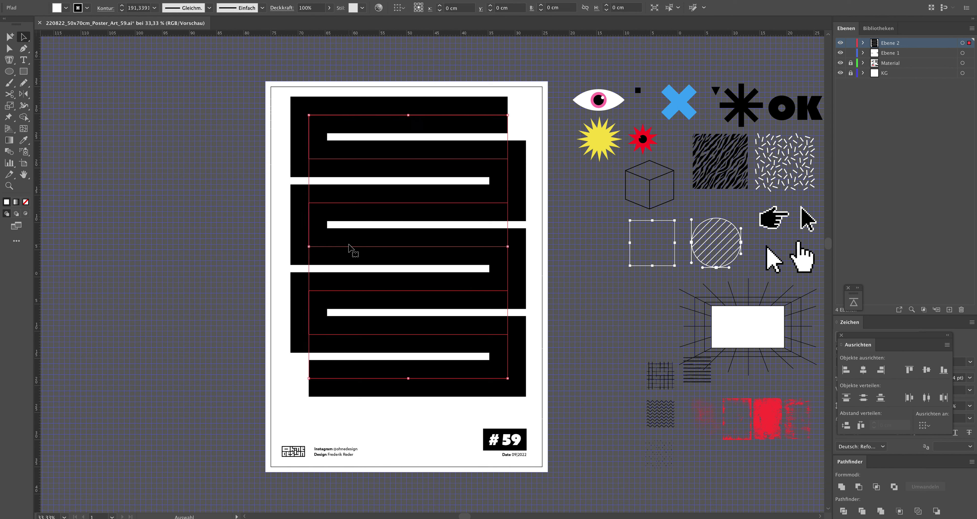
drag(308, 379, 292, 379)
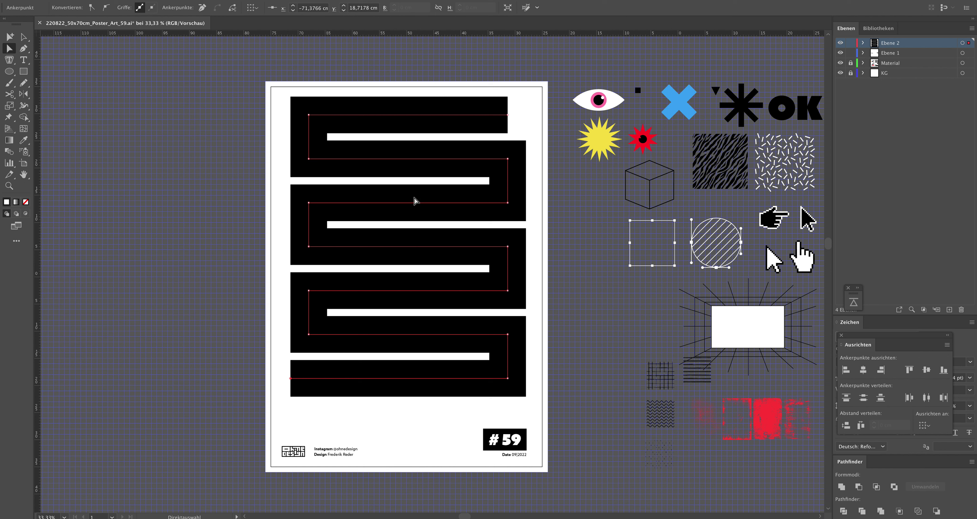
drag(509, 115, 518, 115)
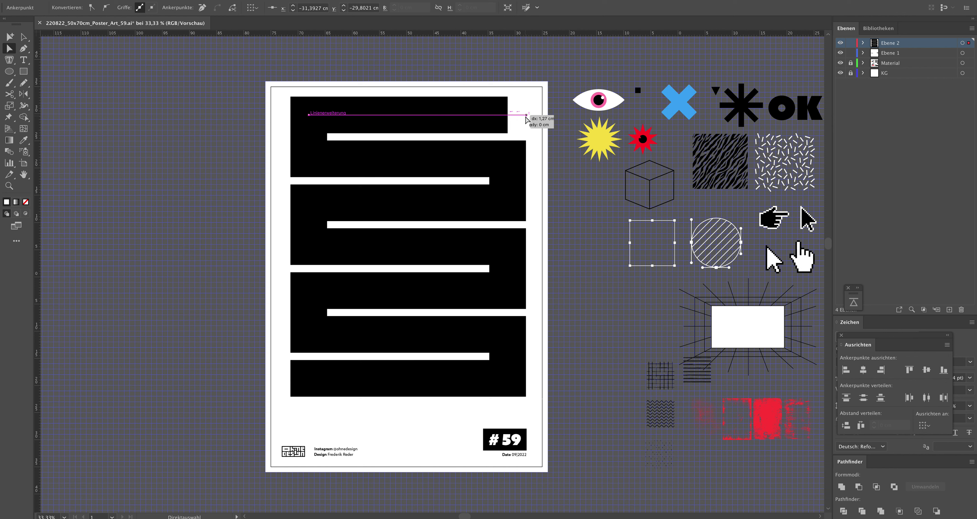
drag(525, 115, 526, 116)
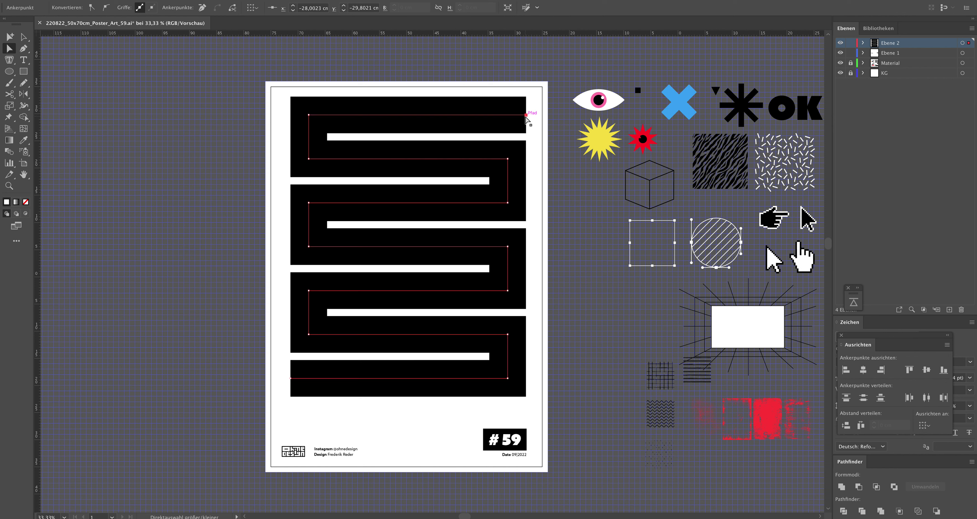
key(v)
click(241, 103)
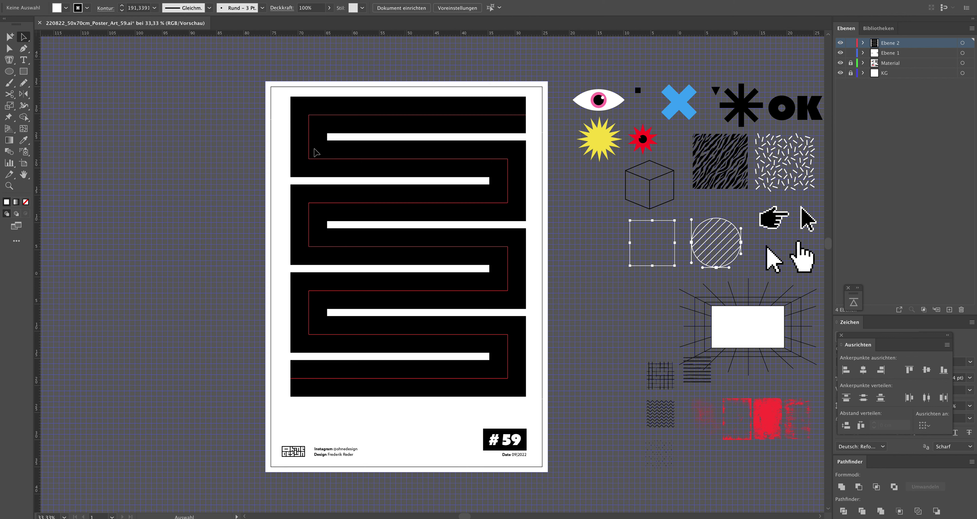
Place a duplicate of the band left of the poster with a 10 pt stroke
drag(315, 158, 54, 139)
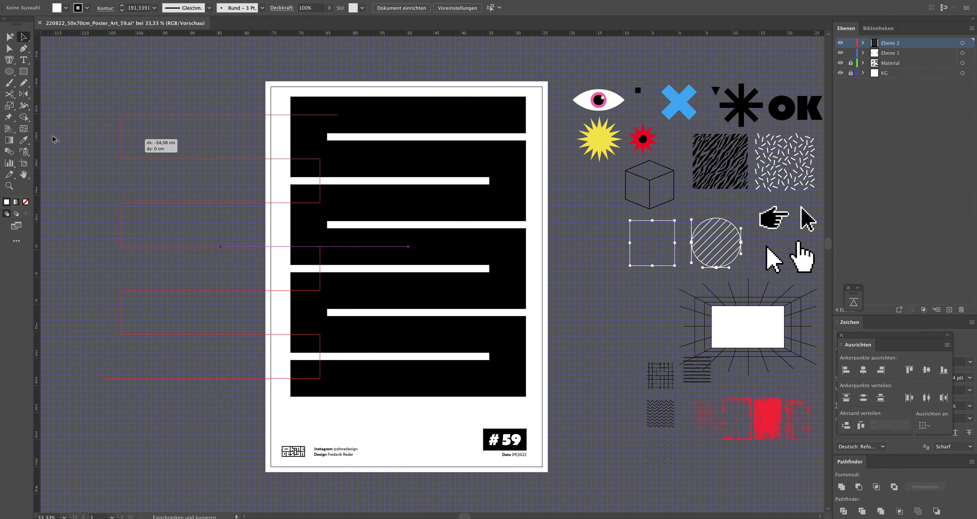
drag(54, 140, 55, 139)
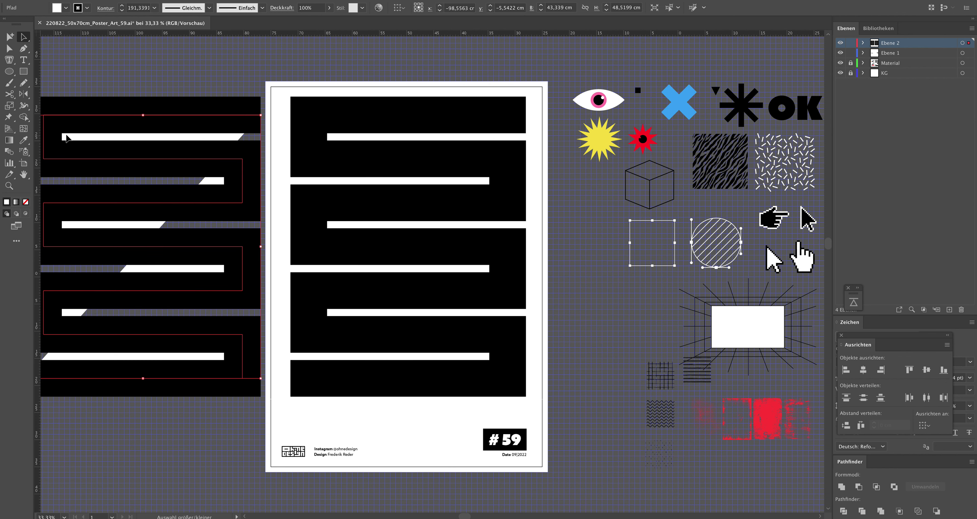
click(136, 8)
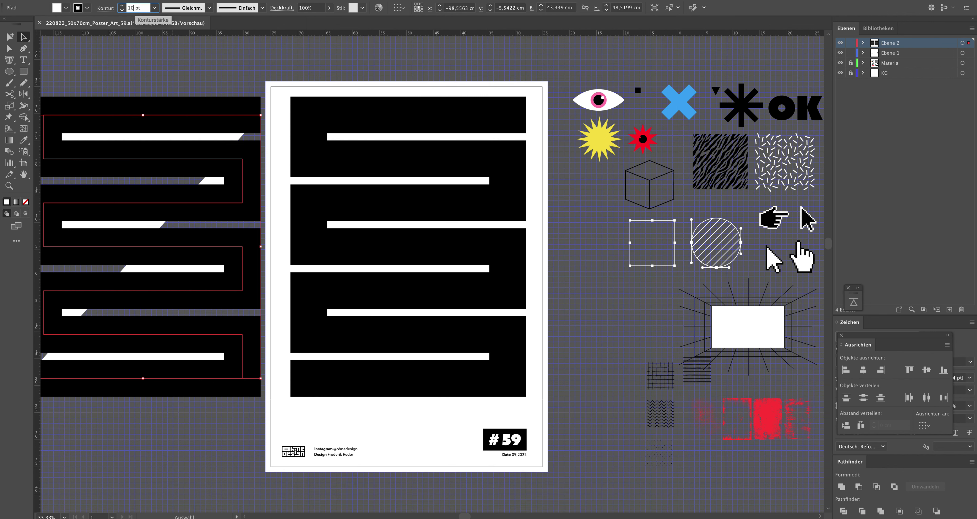
key(Return)
Lay a no-fill copy of the zigzag path over the poster
click(65, 7)
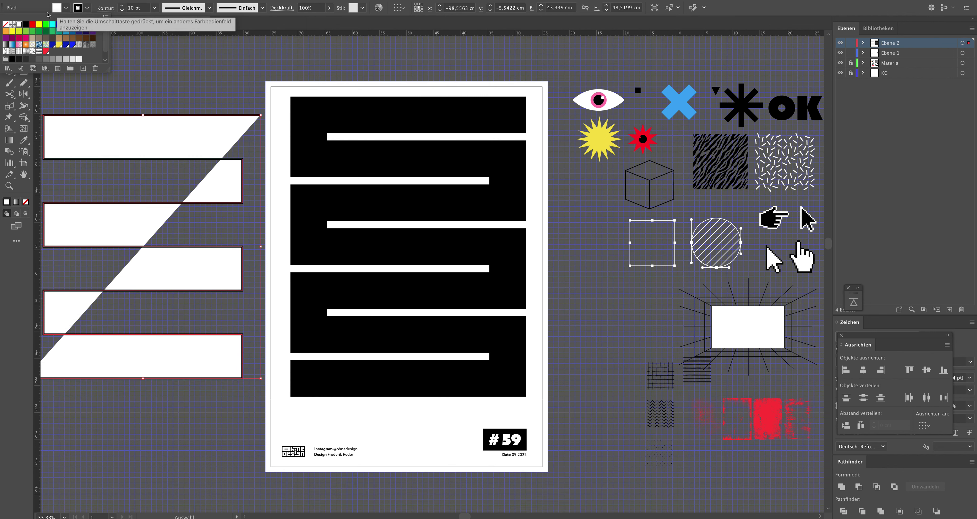
click(5, 25)
drag(157, 158, 404, 158)
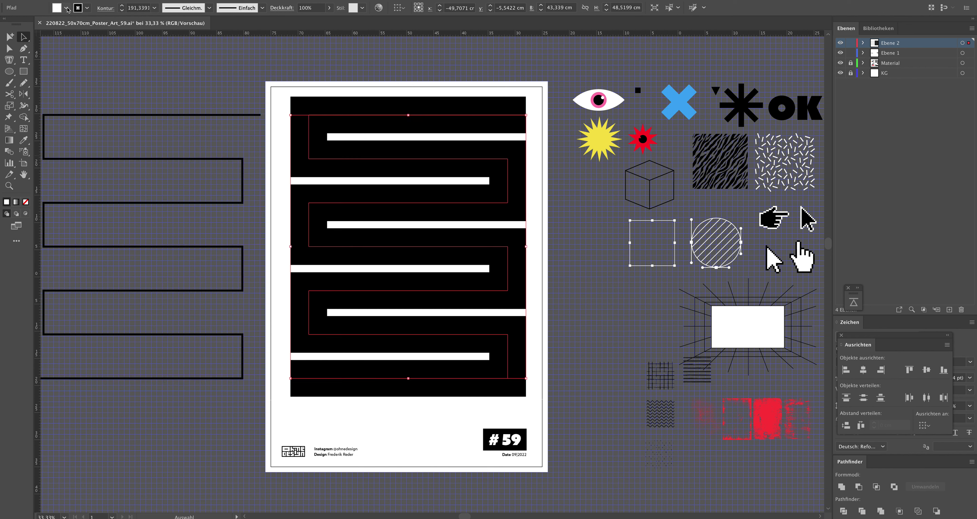
click(67, 8)
click(7, 25)
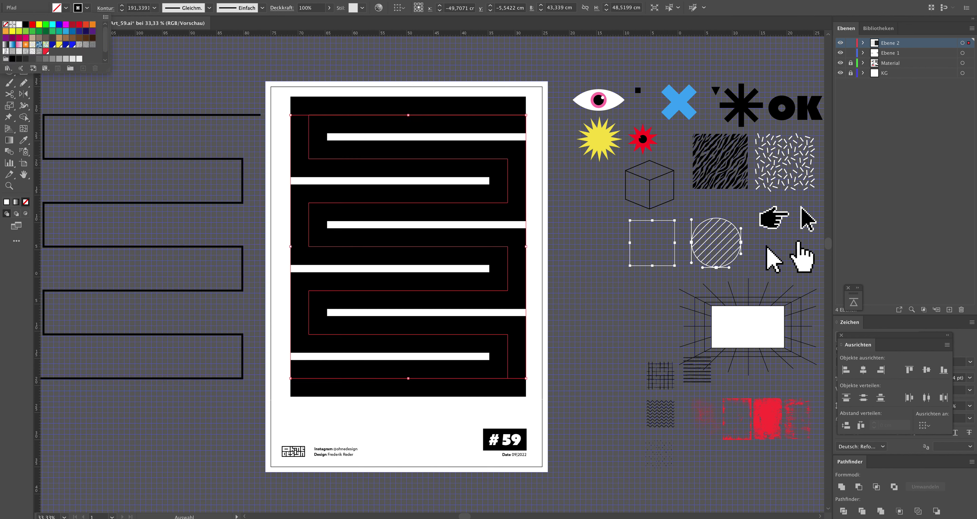
Expand the meander's fill and stroke into a solid black shape
click(113, 0)
click(329, 178)
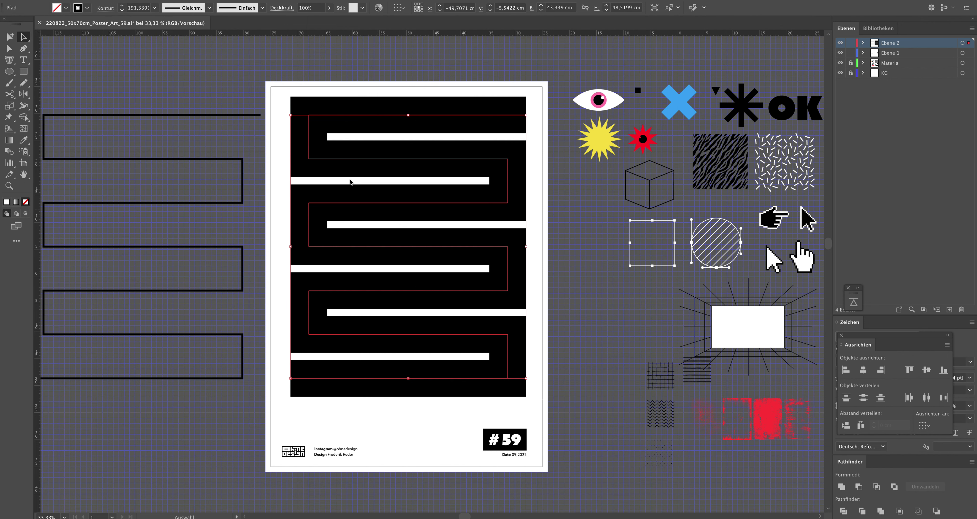
click(118, 0)
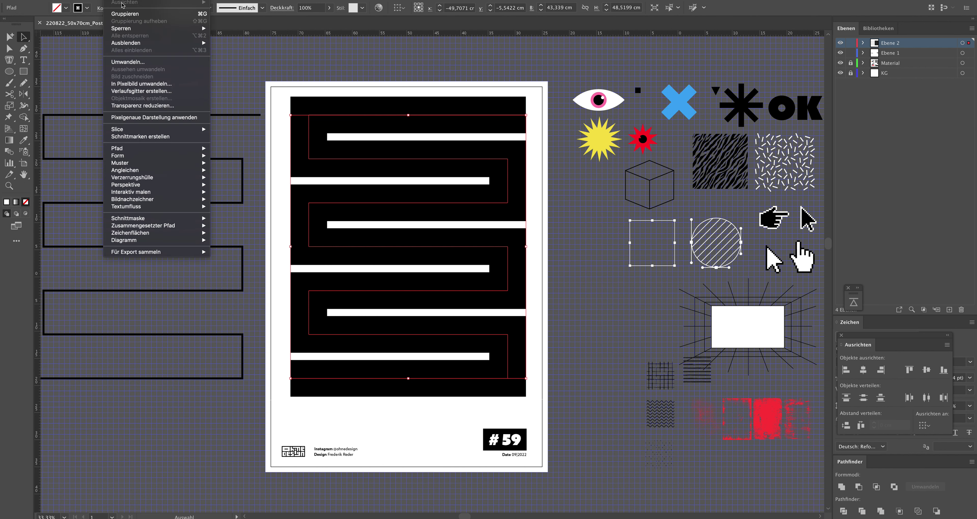
click(129, 64)
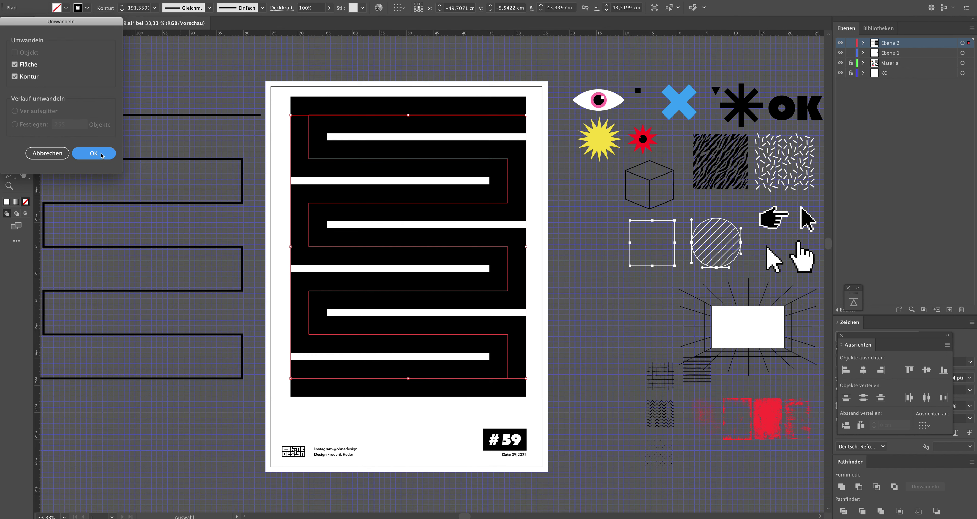
click(93, 153)
click(437, 57)
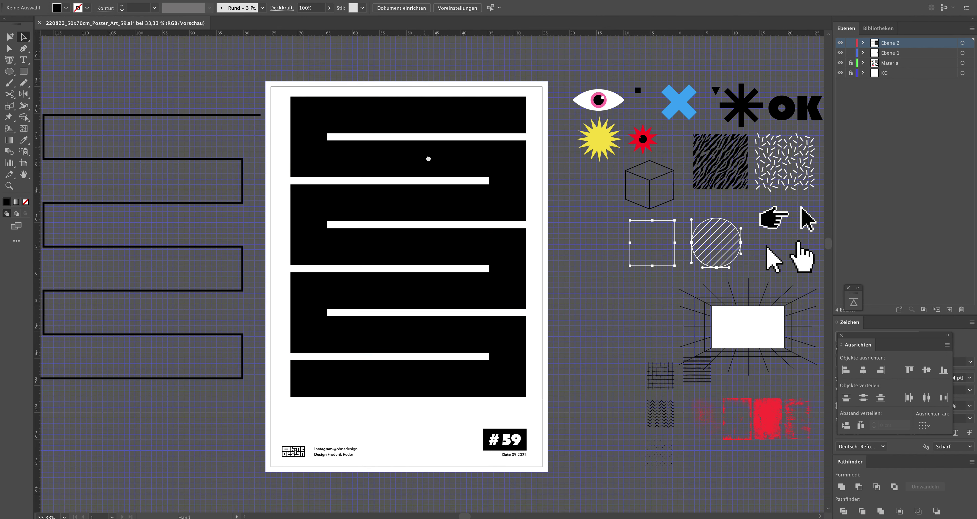
Round the band's top-left turn and the slot ends by about 0.67 cm
drag(427, 157, 437, 176)
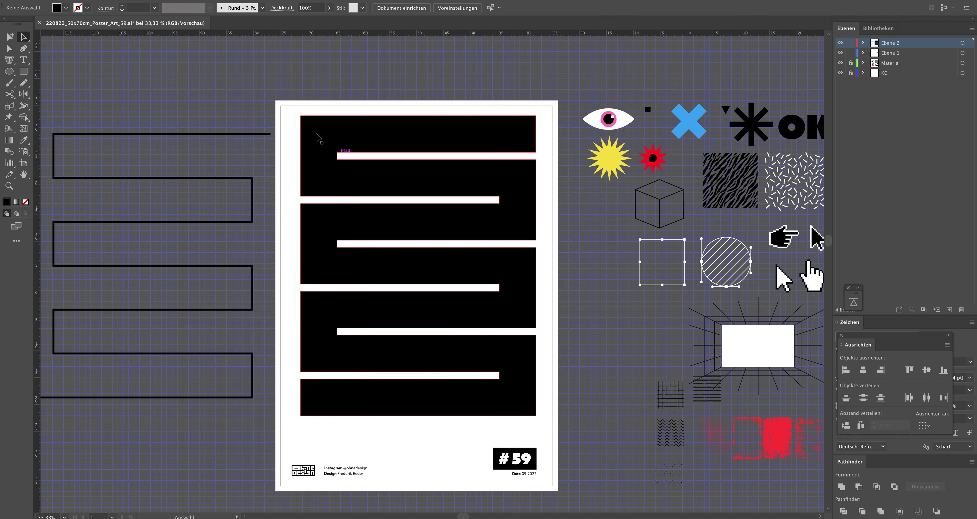
key(a)
drag(294, 112, 307, 194)
drag(475, 191, 544, 131)
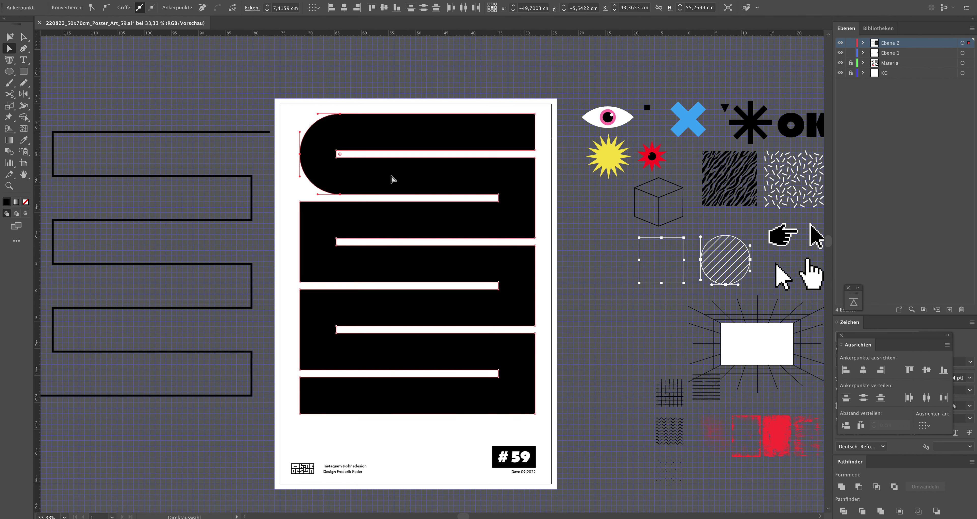
click(336, 152)
drag(461, 164, 680, 176)
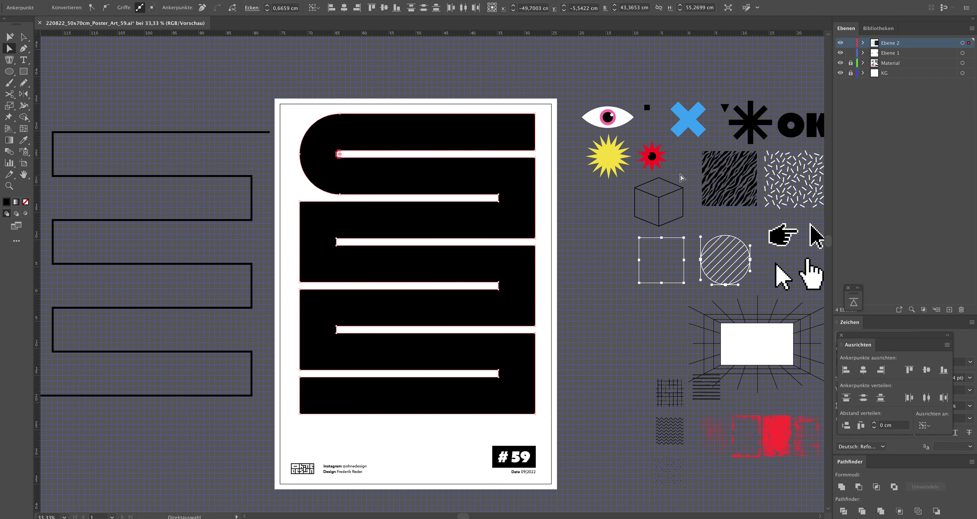
drag(491, 101, 561, 442)
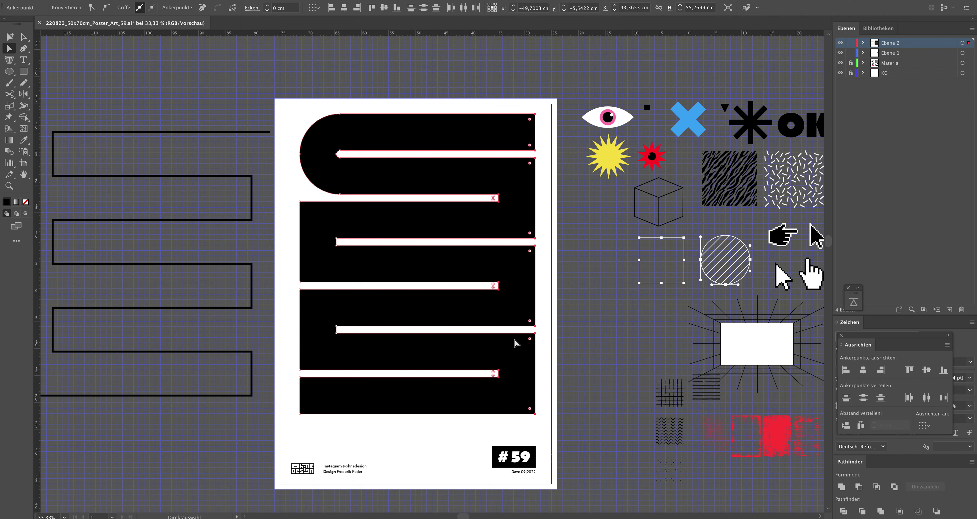
drag(145, 276, 41, 280)
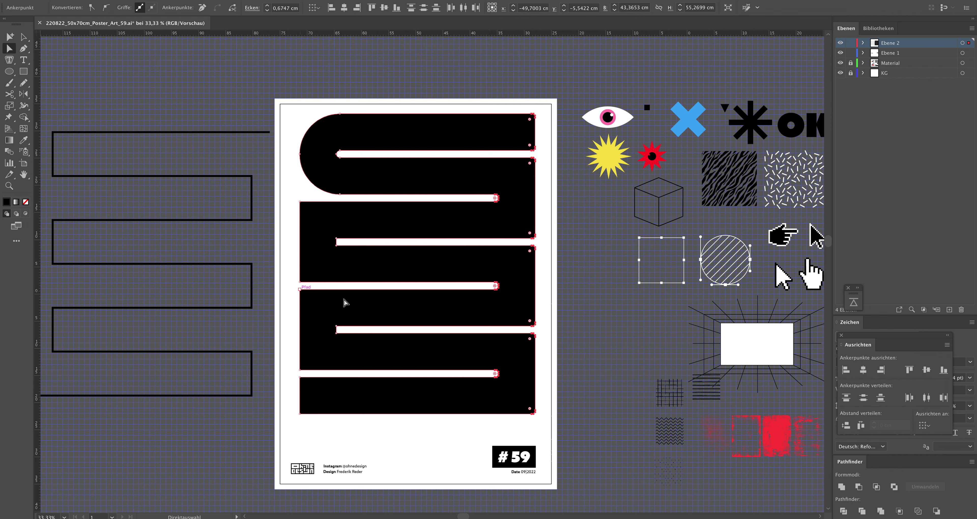
Round the band's lower, middle and upper right-hand turns into full half-circles
mouse_move(520, 99)
mouse_down()
mouse_move(547, 425)
mouse_move(533, 412)
mouse_up()
mouse_move(440, 398)
mouse_down()
mouse_move(113, 342)
mouse_move(38, 216)
mouse_up()
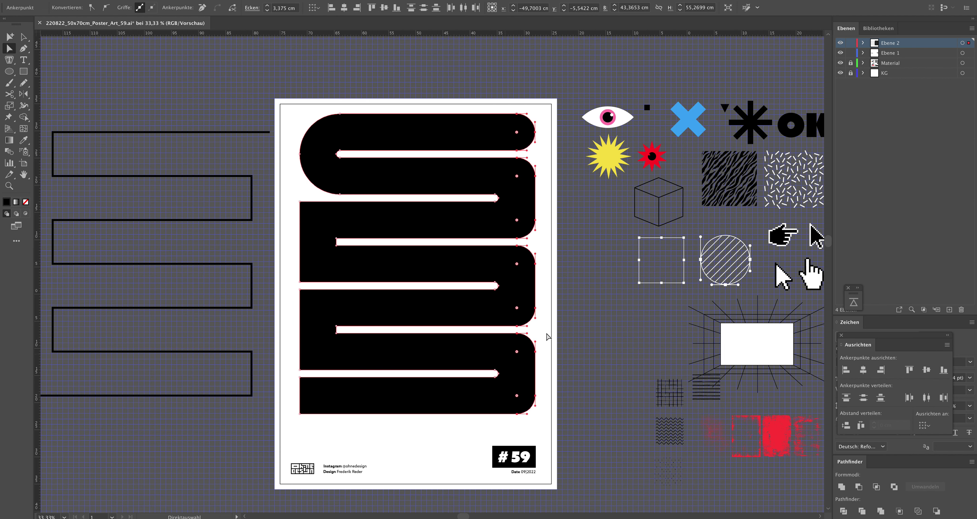
drag(507, 422, 522, 361)
drag(288, 419, 174, 380)
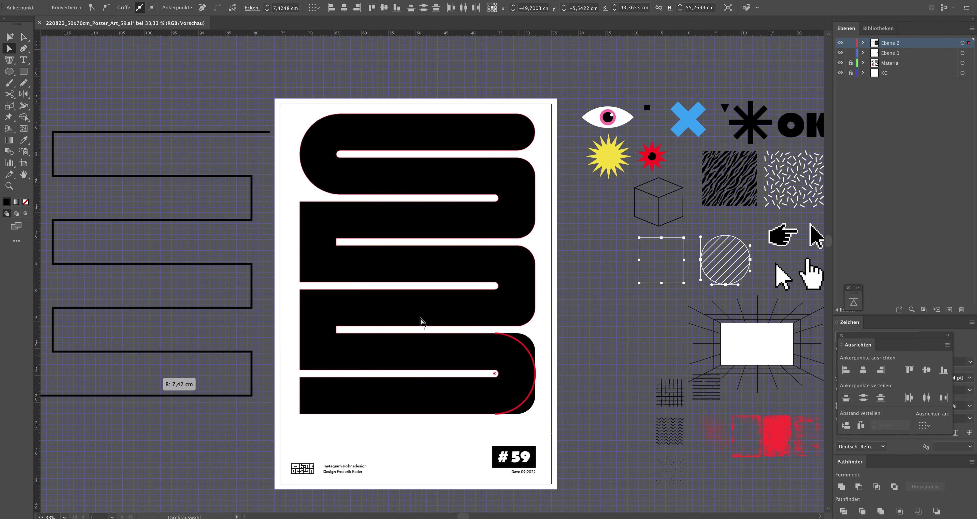
drag(542, 242, 514, 331)
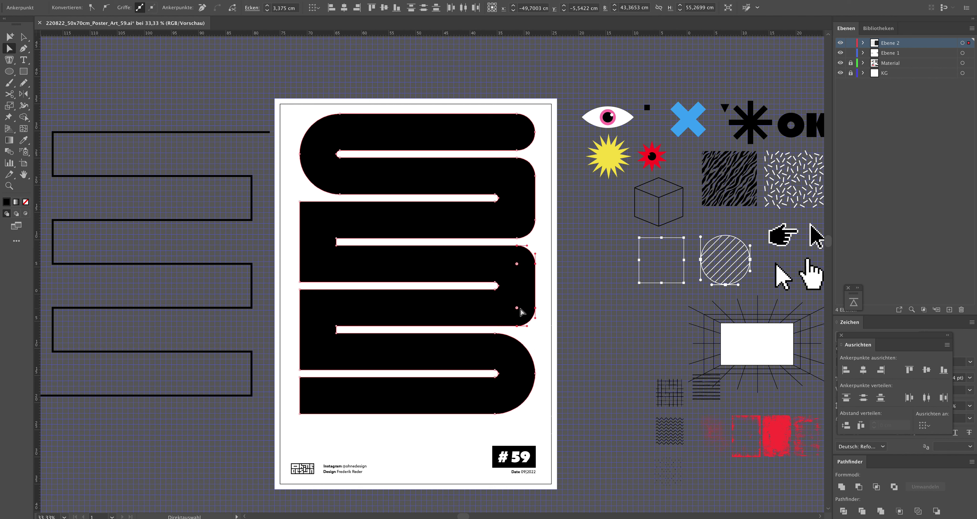
drag(519, 311, 218, 224)
drag(541, 153, 511, 245)
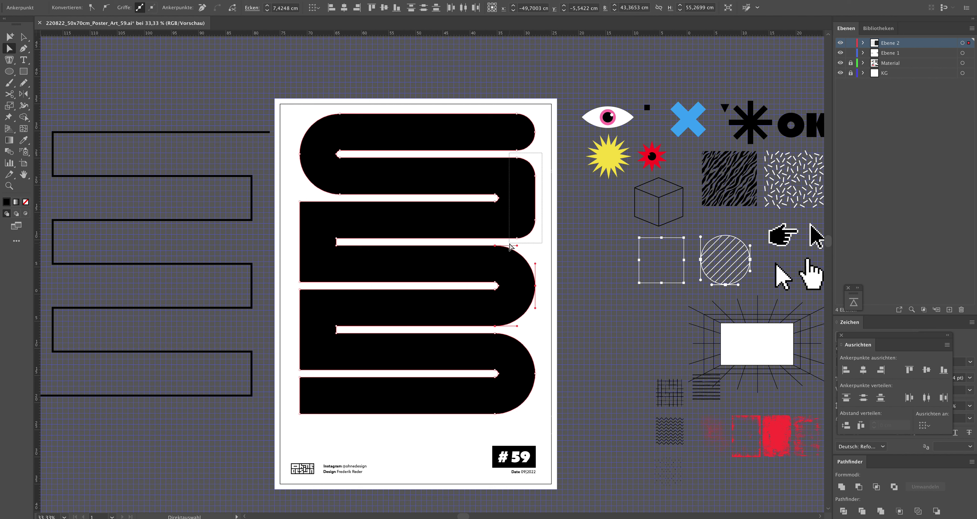
mouse_move(521, 184)
mouse_down()
mouse_move(302, 220)
mouse_move(307, 426)
mouse_up()
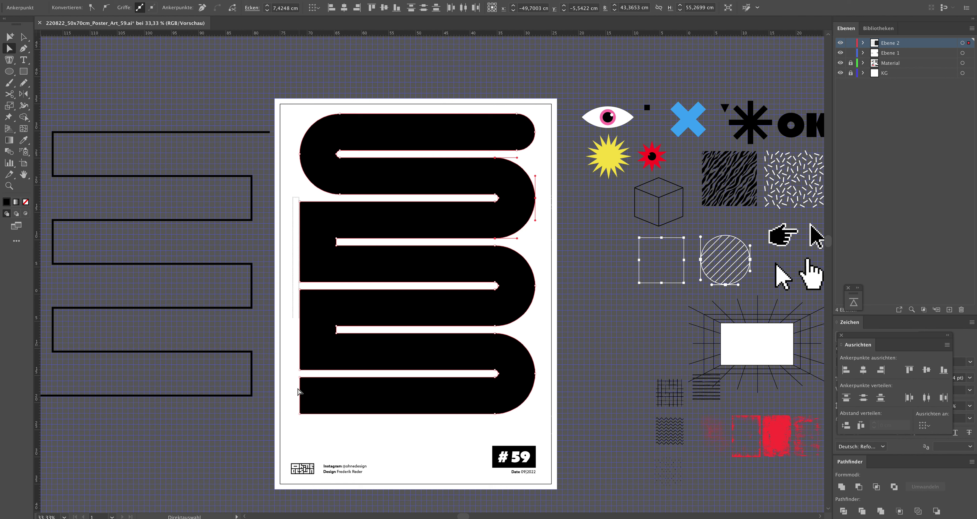
Round the lower left-hand turns and the middle and lowest slots' inner ends
mouse_move(309, 389)
mouse_down()
mouse_move(715, 426)
mouse_move(776, 422)
mouse_up()
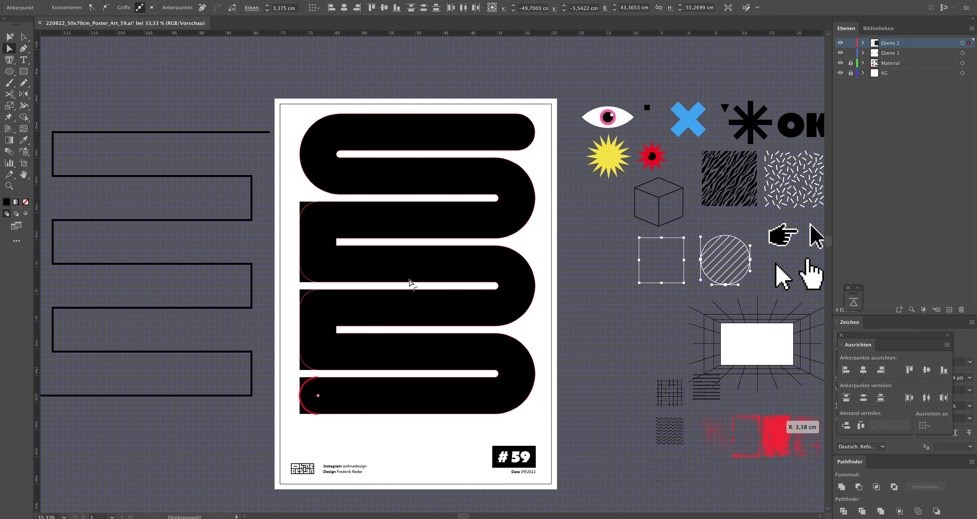
mouse_move(286, 199)
mouse_down()
mouse_move(325, 375)
mouse_move(731, 374)
mouse_up()
click(336, 241)
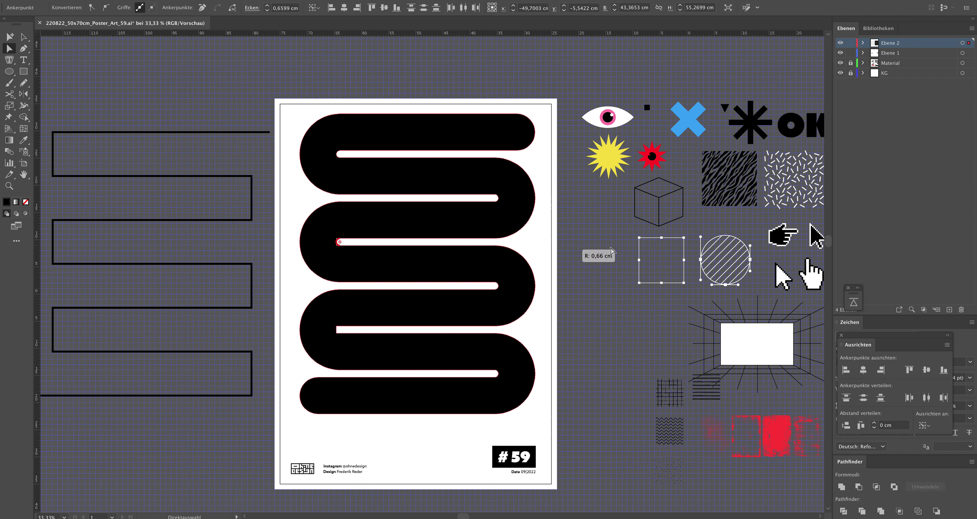
shift+click(337, 327)
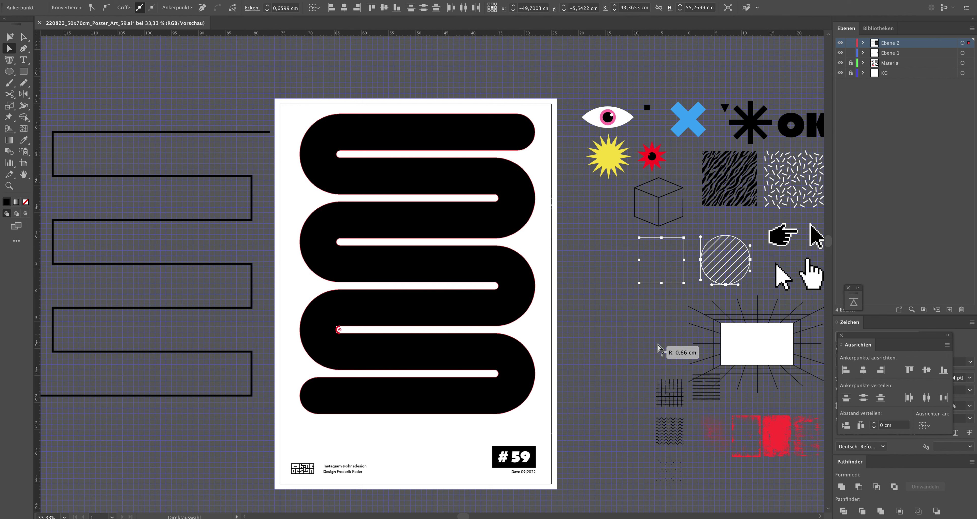
key(v)
click(572, 366)
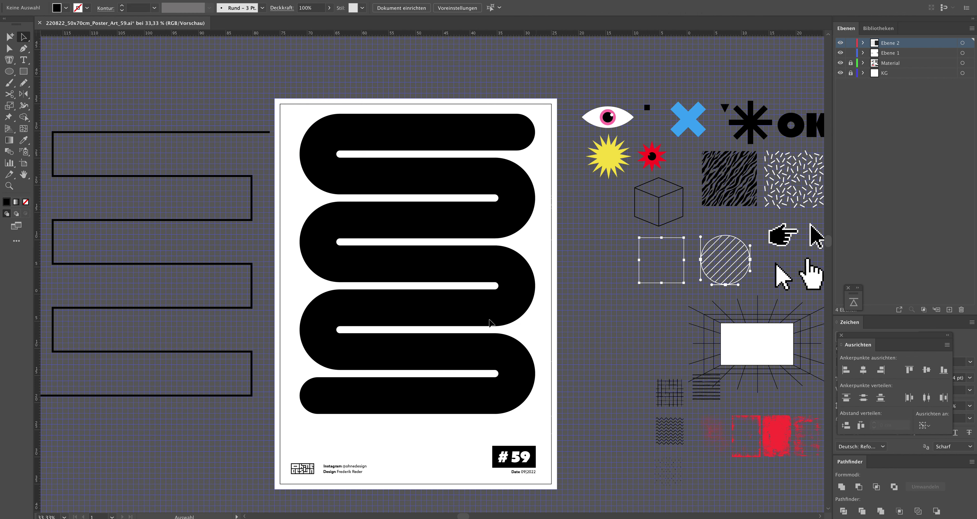
key(l)
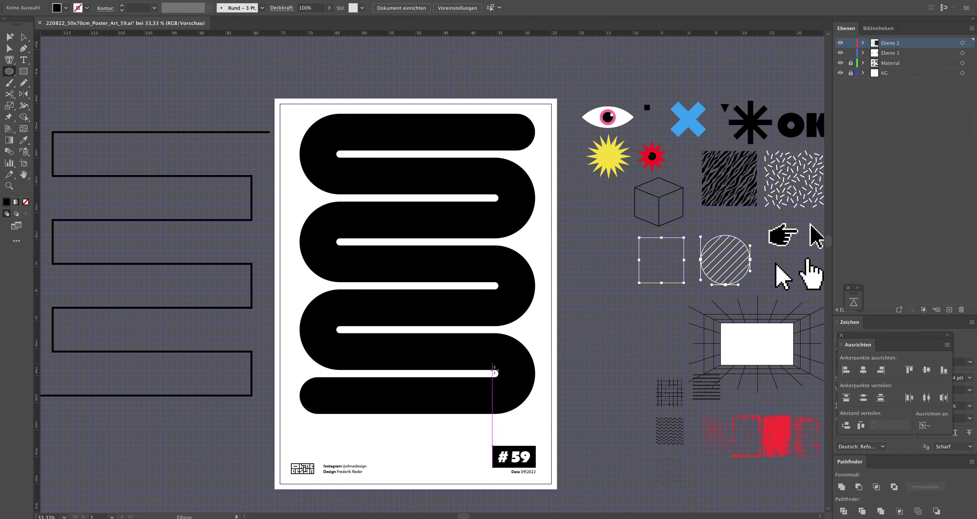
Draw a white circle at 38% opacity centred on the lowest slot's right end
drag(499, 375, 532, 413)
click(66, 10)
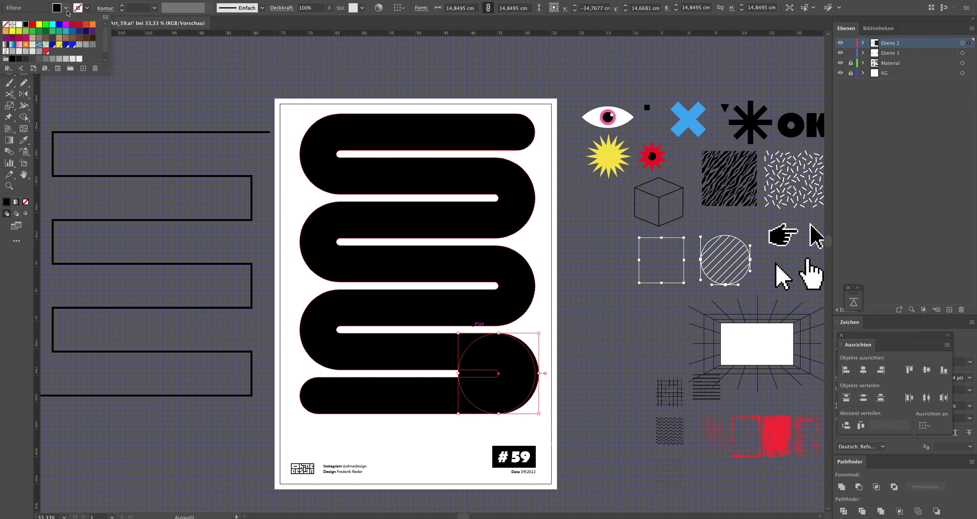
click(19, 24)
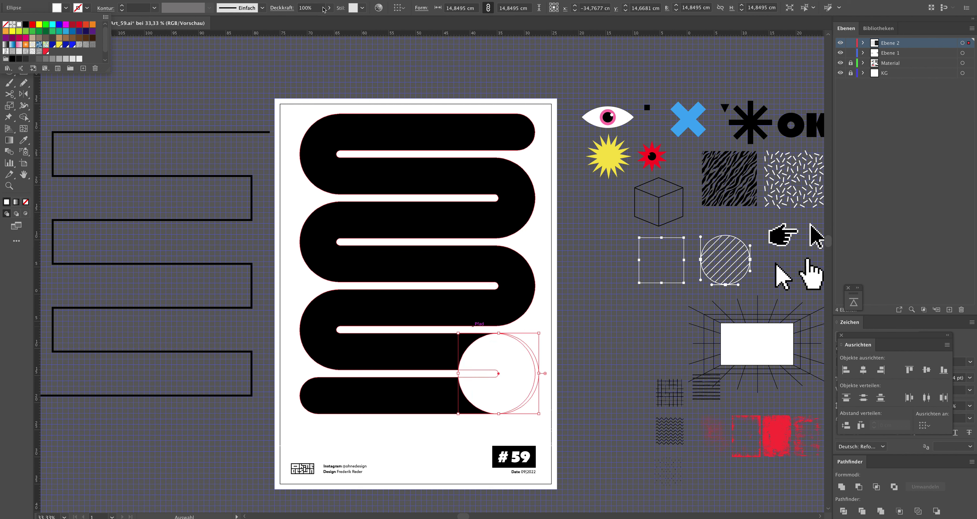
click(329, 7)
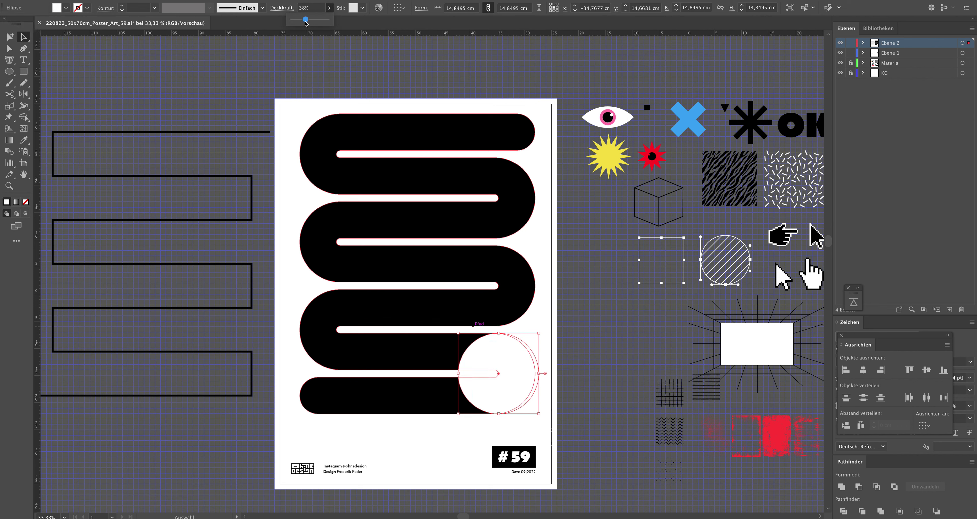
click(602, 350)
drag(525, 362, 529, 361)
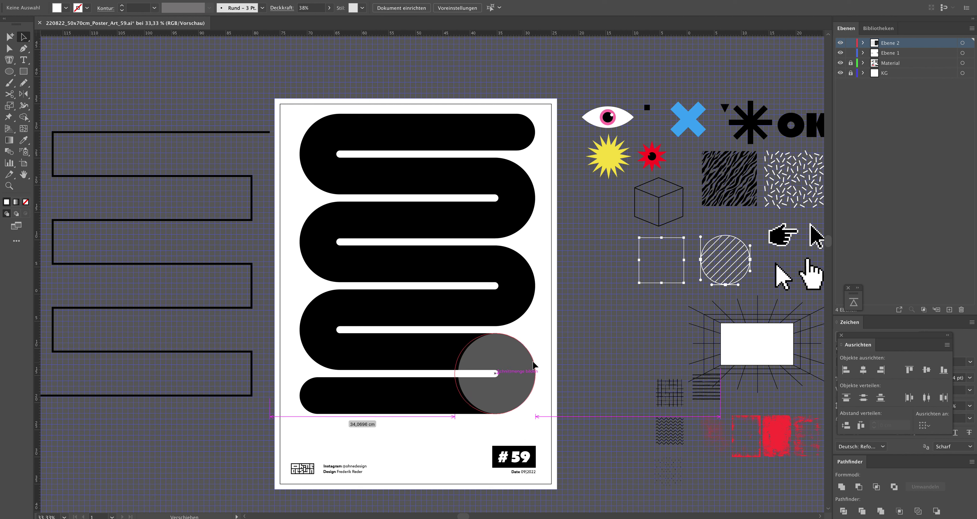
Test two copies of the circle stacked upward, then delete both
drag(501, 407, 490, 320)
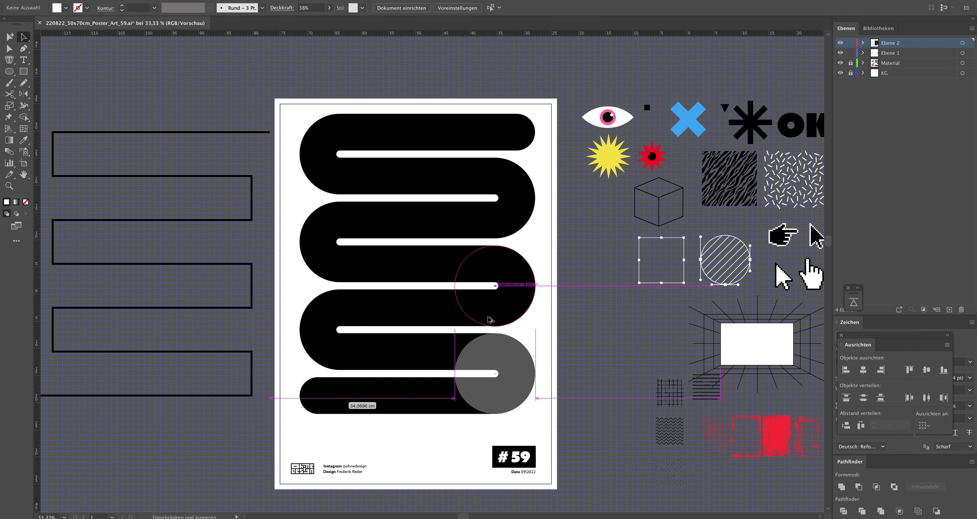
drag(489, 320, 490, 320)
key(ctrl+d)
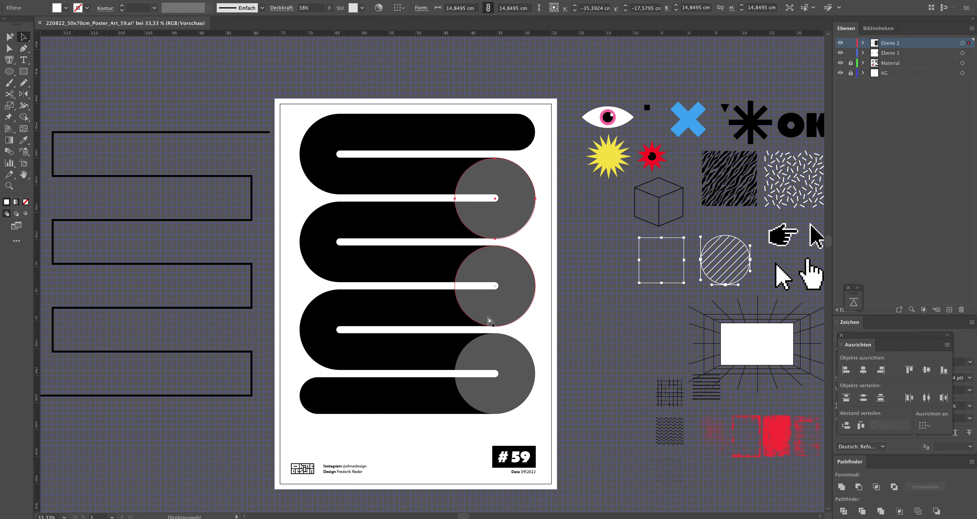
key(v)
click(506, 307)
key(Delete)
click(497, 228)
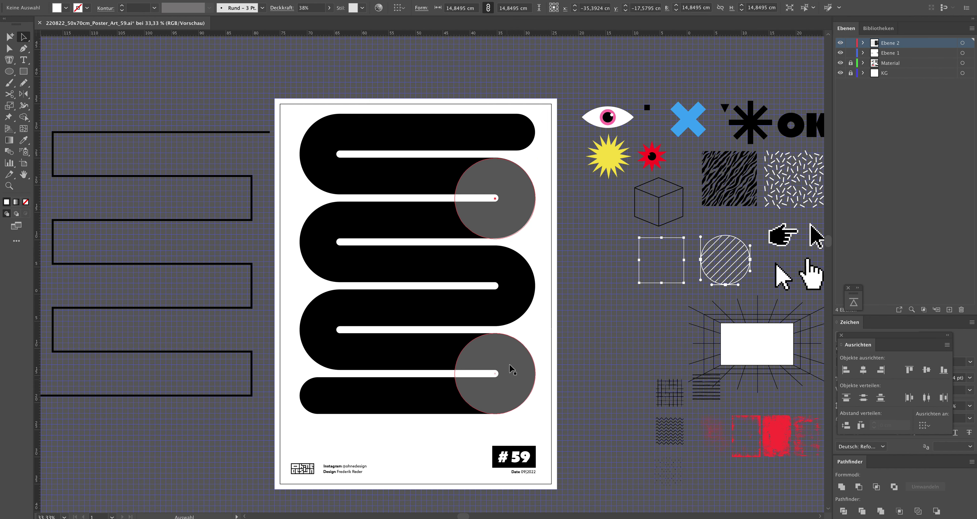
key(Delete)
Zoom in on the lower poster and copy the circle up to the next slot end
key(z)
click(485, 300)
key(a)
drag(484, 370, 483, 269)
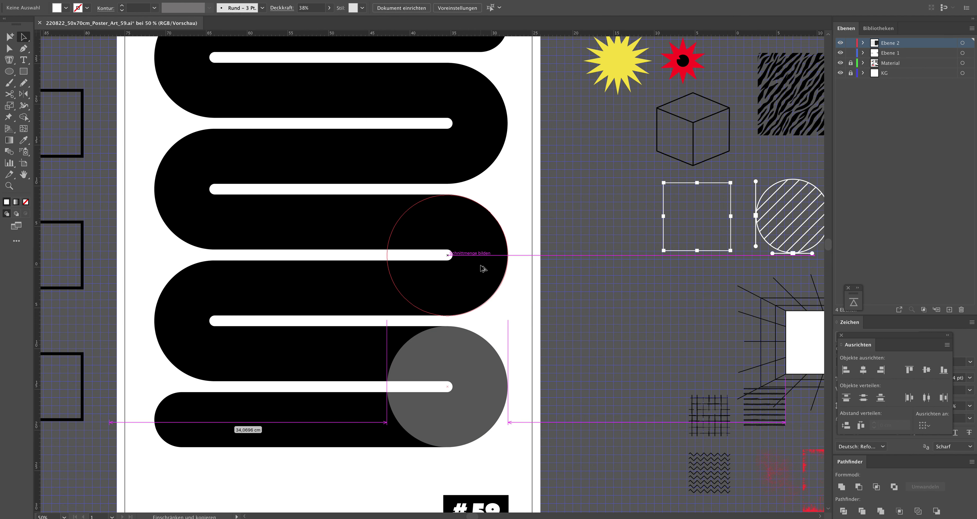
Align the copied circle on its slot end and add another copy at the top right turn
drag(484, 267, 481, 265)
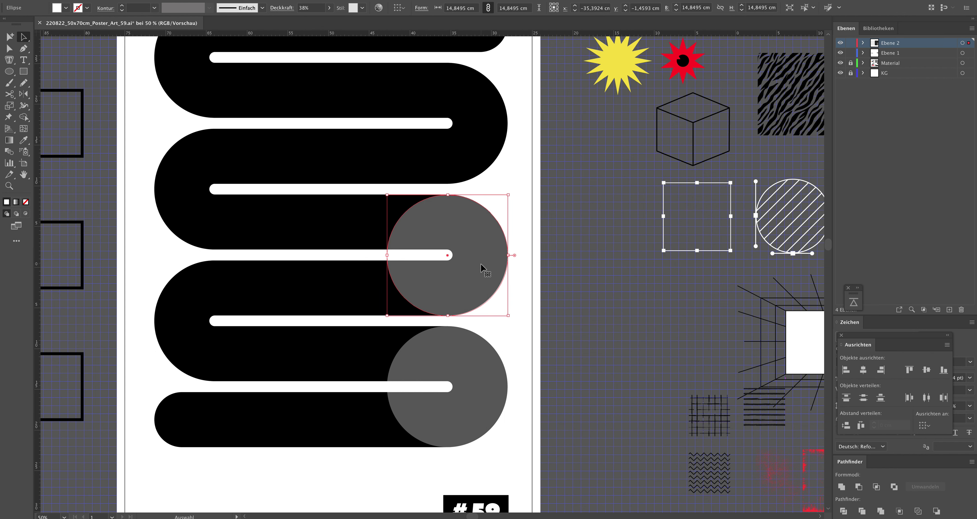
click(530, 284)
mouse_move(458, 273)
mouse_down()
mouse_move(456, 152)
mouse_move(456, 172)
mouse_up()
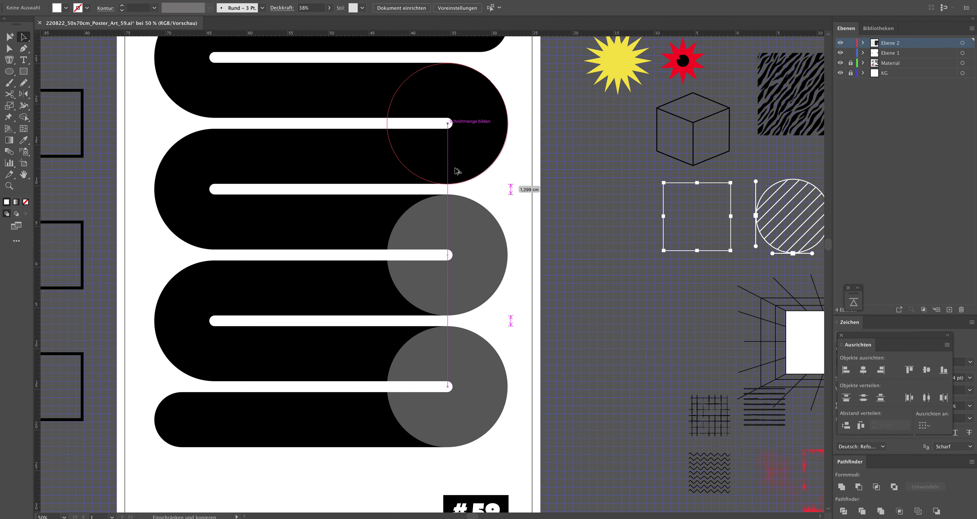
drag(458, 171, 458, 171)
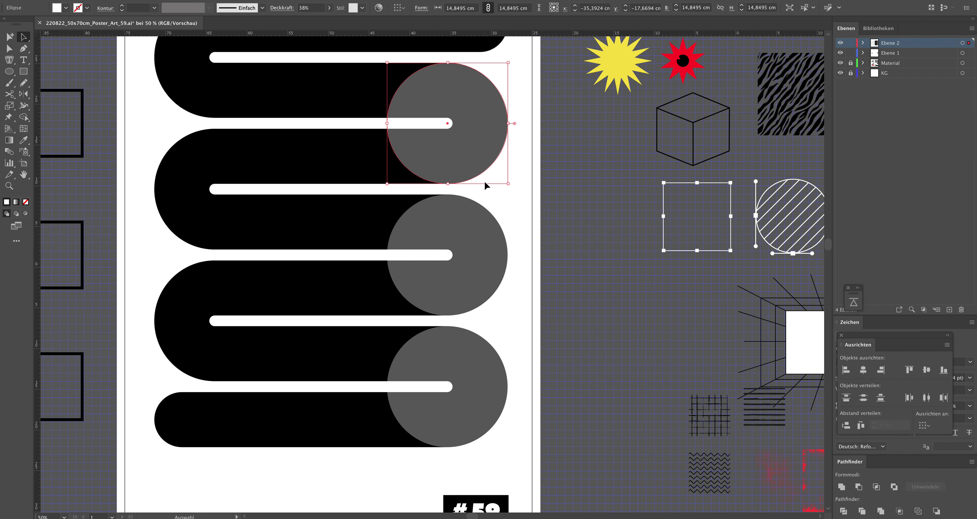
scroll(546, 238, up, 3)
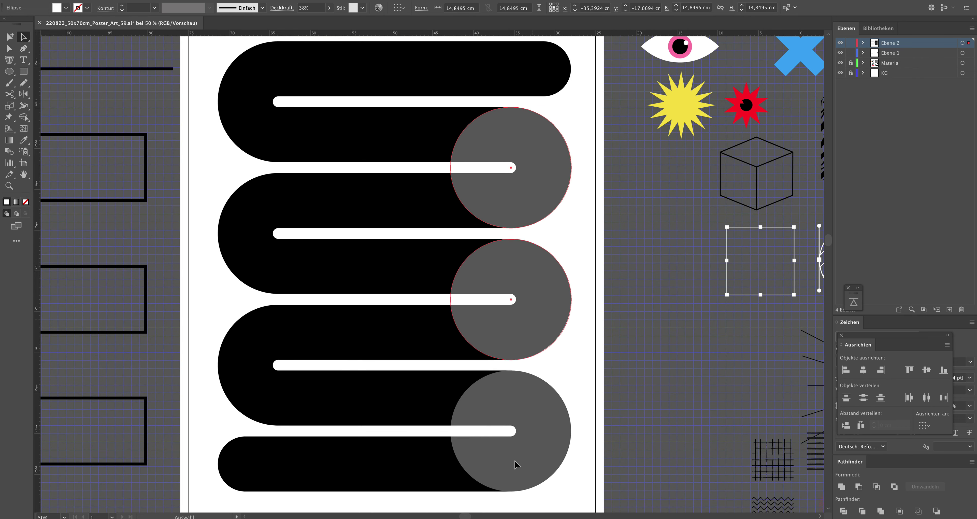
Copy the three right-hand circles onto the left turns and zoom out to the whole poster
drag(544, 428, 539, 421)
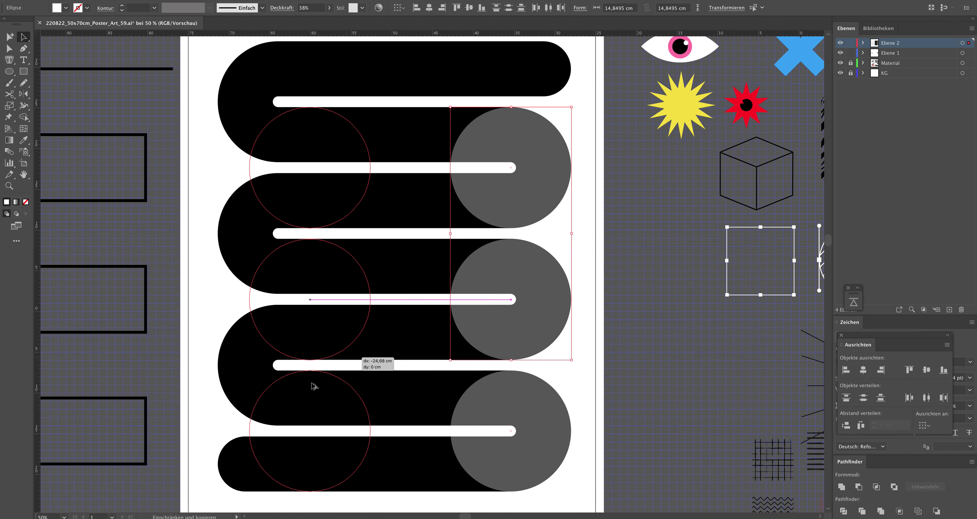
mouse_move(405, 365)
mouse_down()
mouse_move(312, 336)
mouse_move(318, 365)
mouse_up()
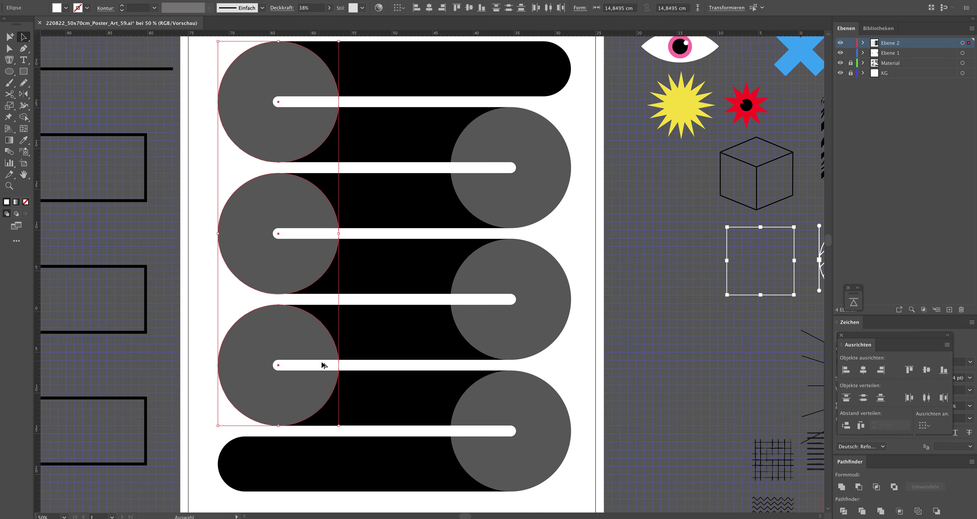
key(z)
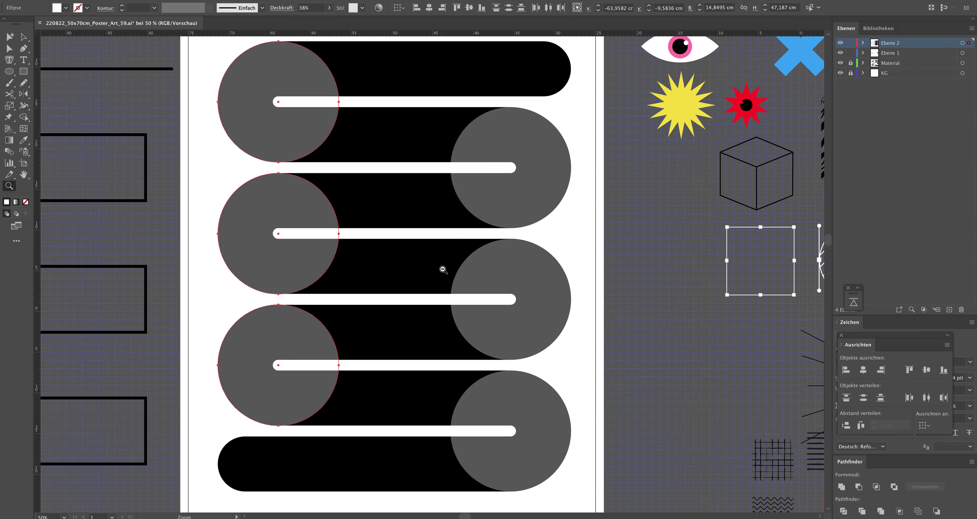
alt+click(443, 269)
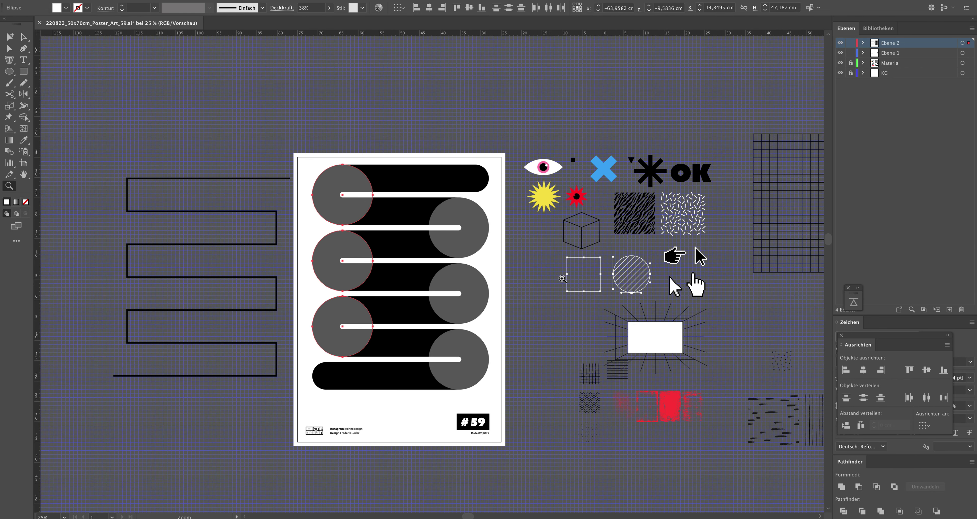
key(a)
click(546, 286)
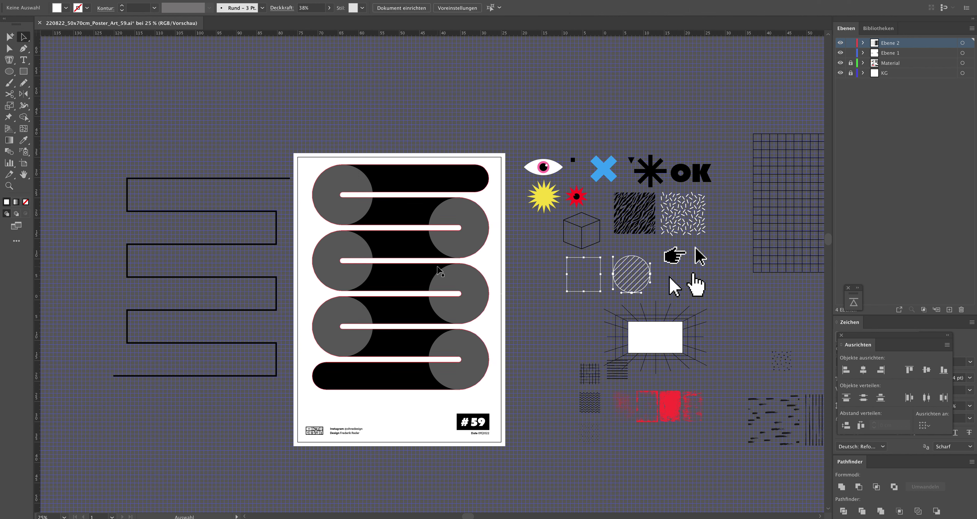
Select all six circles and give them a red stroke with no fill
click(325, 276)
shift+click(472, 303)
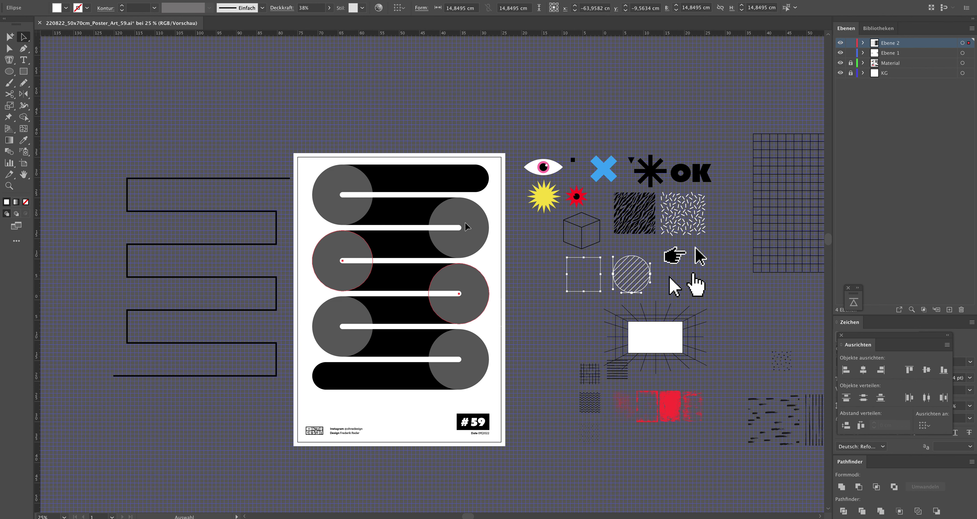
shift+click(338, 178)
shift+click(347, 345)
shift+click(457, 377)
click(86, 8)
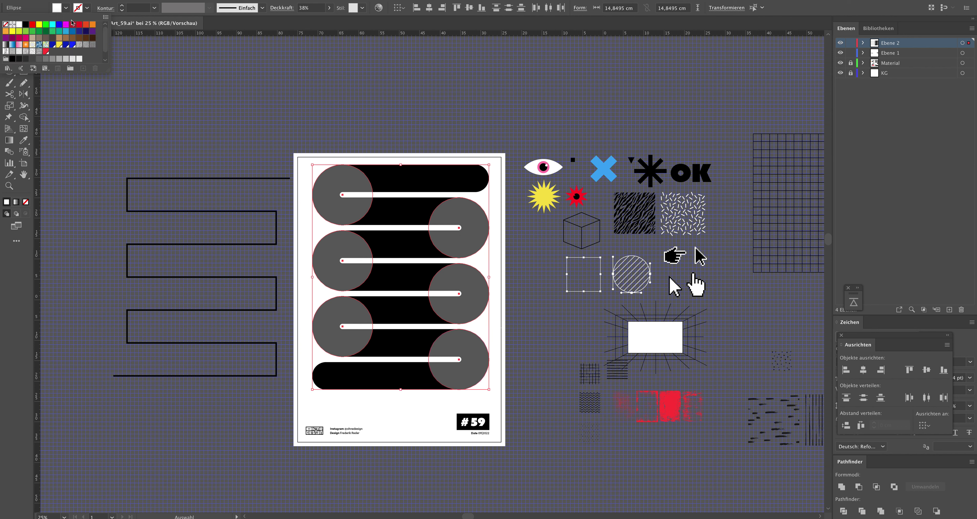
click(79, 24)
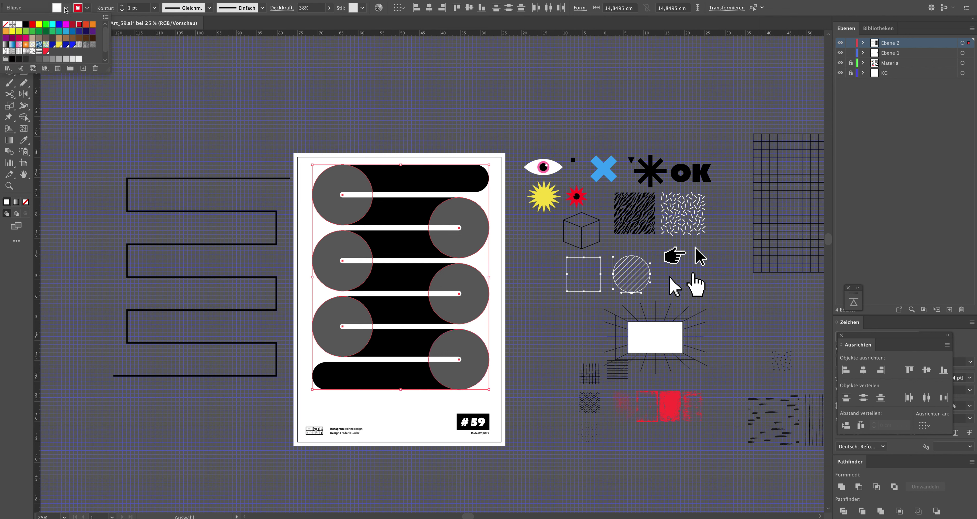
click(67, 8)
click(6, 24)
click(176, 109)
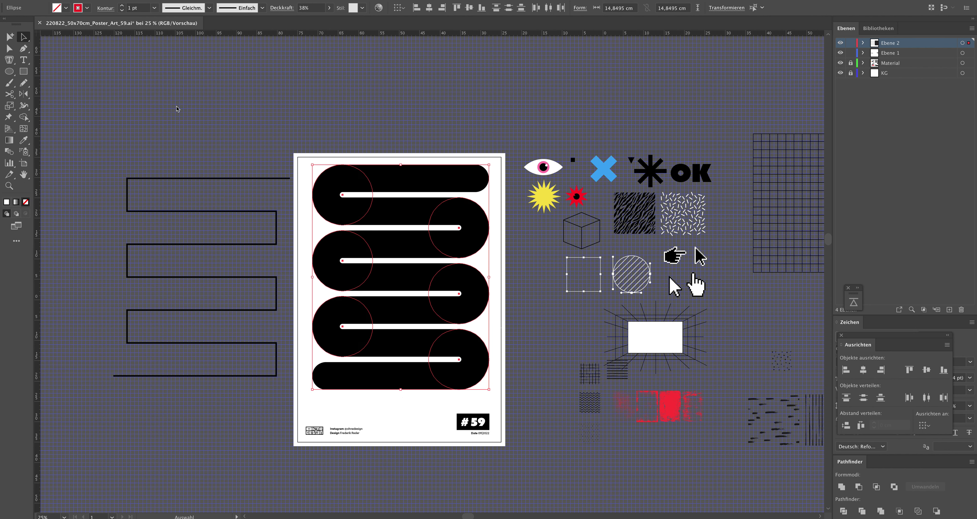
Compare the circles with and without fill, keeping the fill removed
click(383, 119)
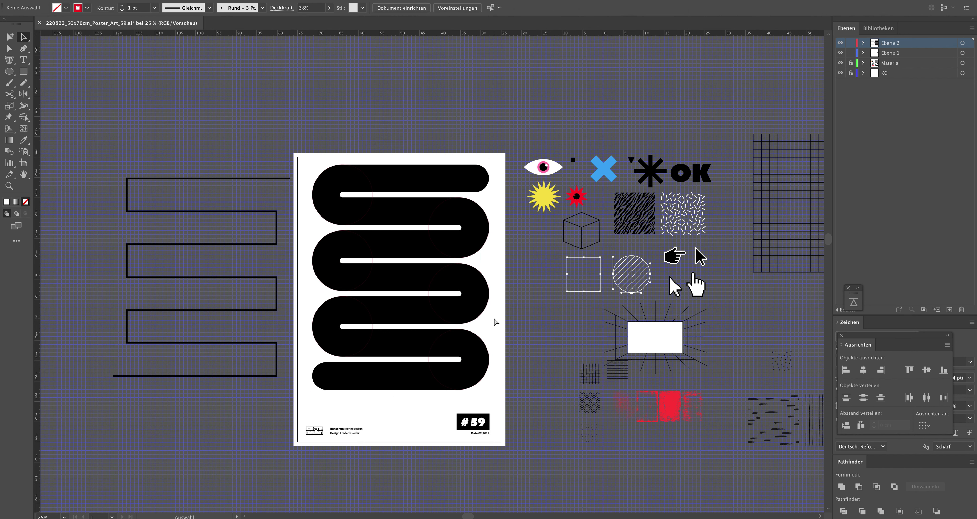
key(ctrl+z)
key(ctrl+z)
key(ctrl+shift+z)
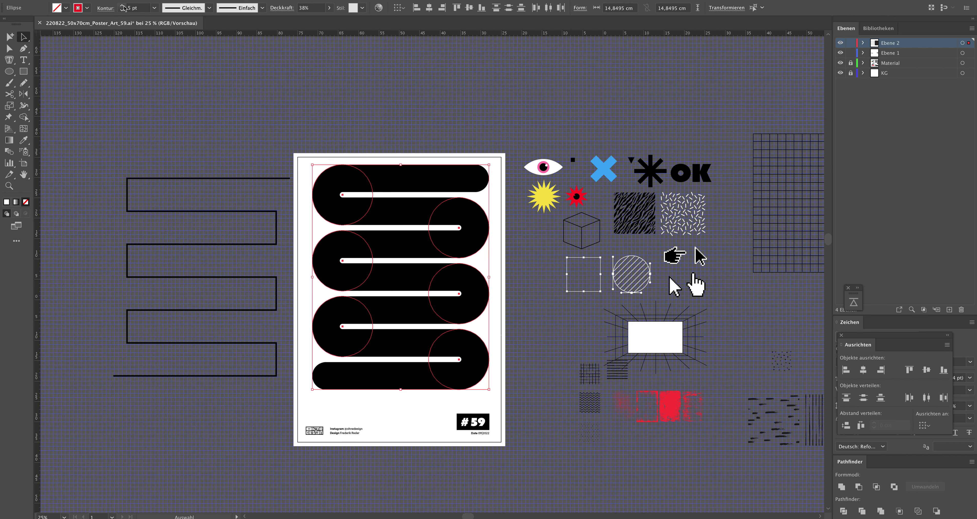
click(197, 92)
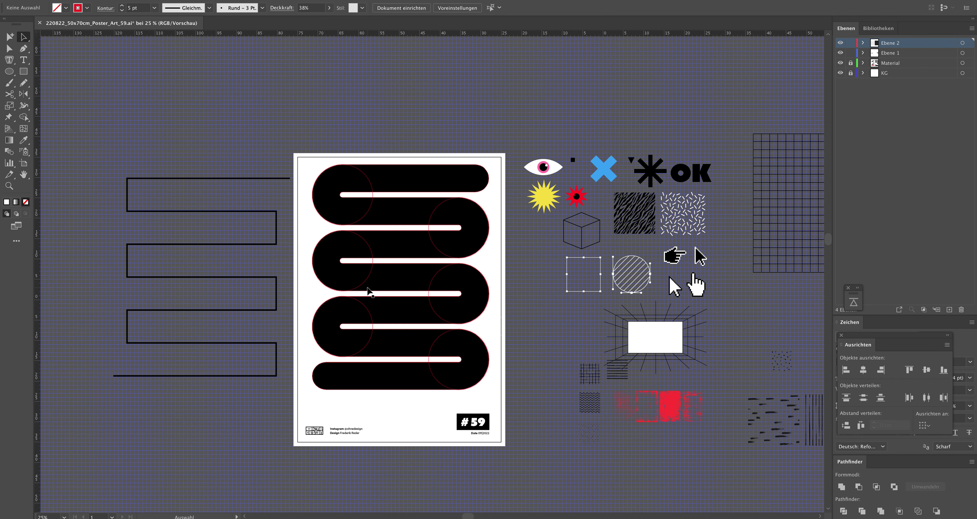
Make the circle outlines white, 100% opacity and 4 pt weight
click(365, 305)
click(87, 8)
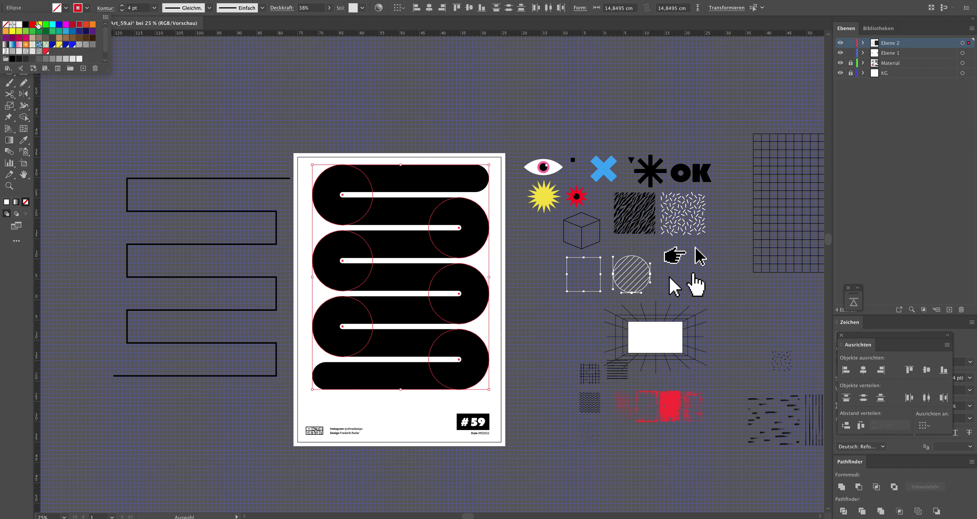
click(18, 25)
text(14)
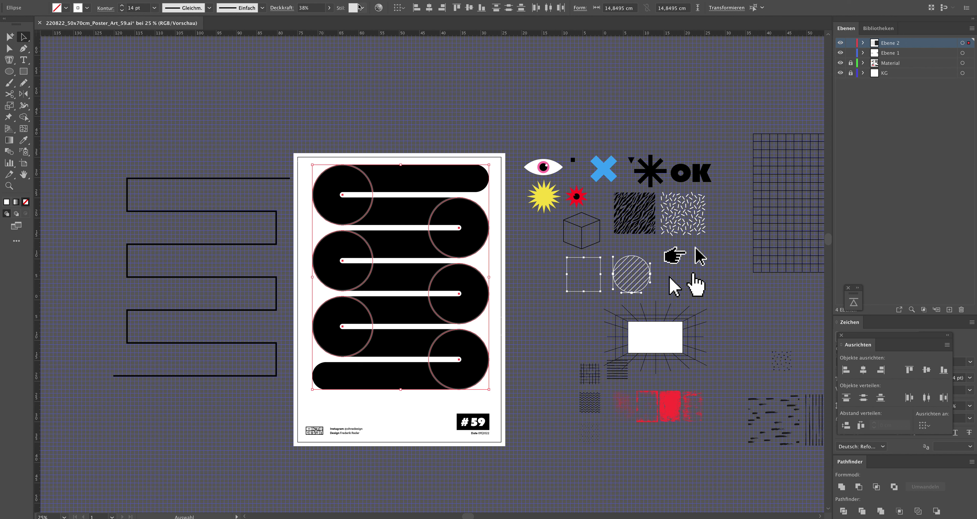
click(333, 8)
drag(304, 19, 354, 22)
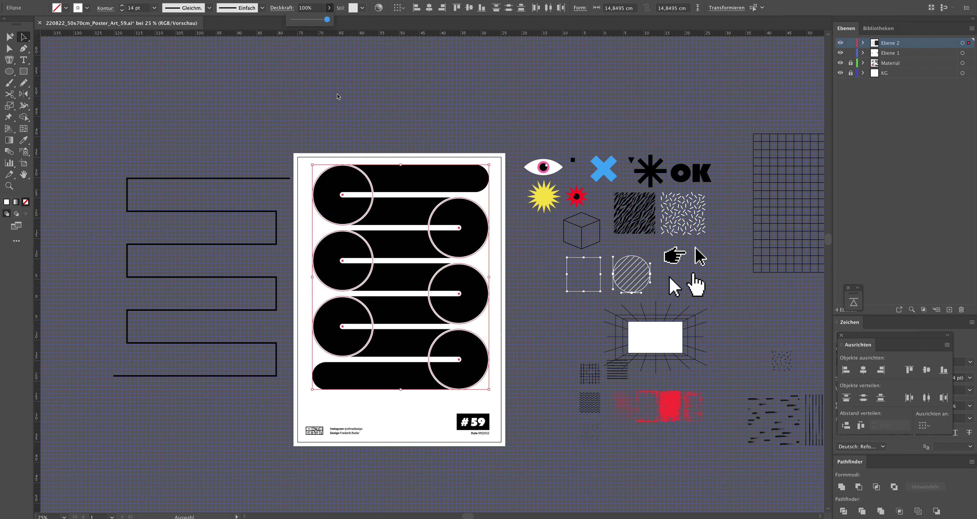
shift+click(122, 11)
text(4)
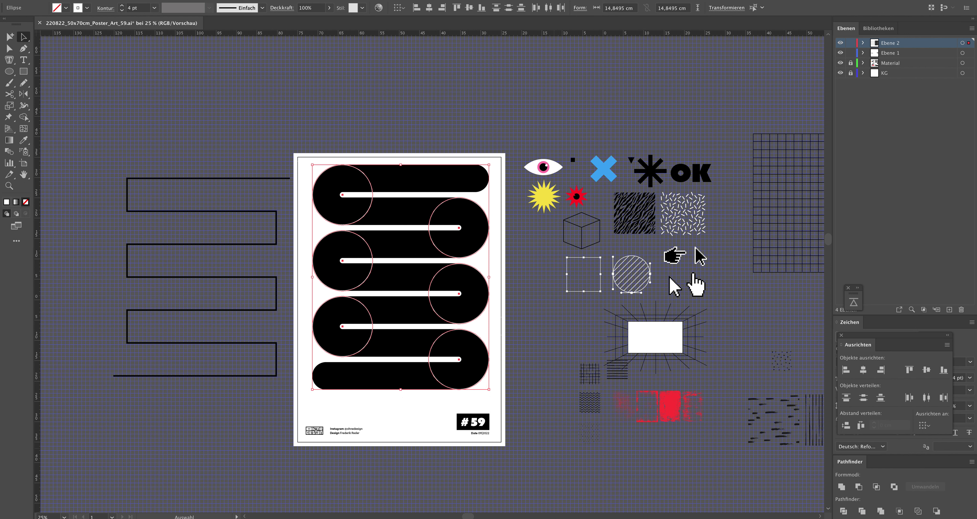
click(510, 444)
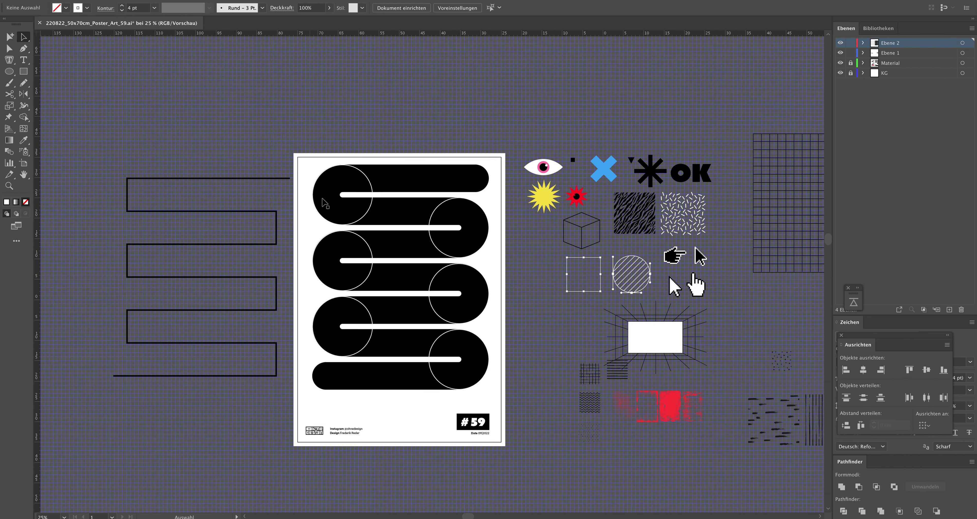
click(851, 73)
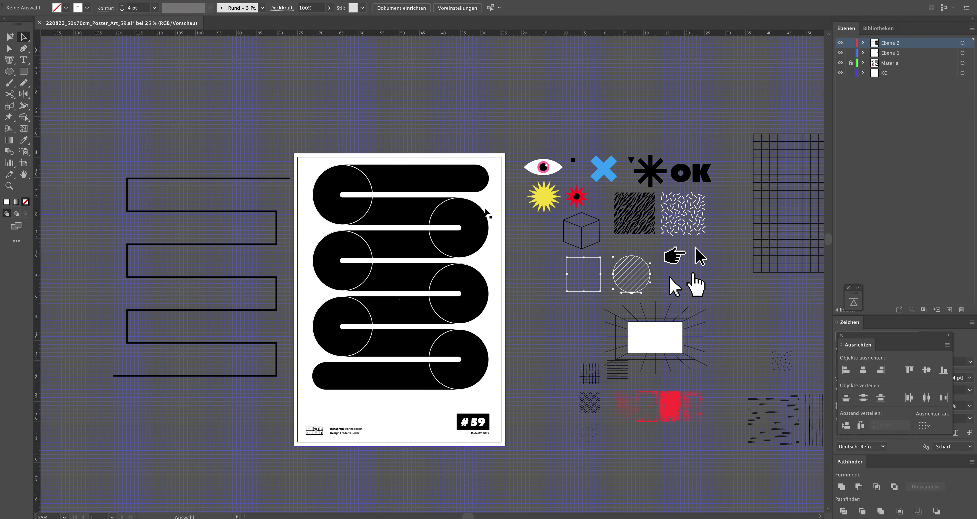
Fill the background rectangle with a beige swatch, then lighten it in the Color Picker
click(495, 190)
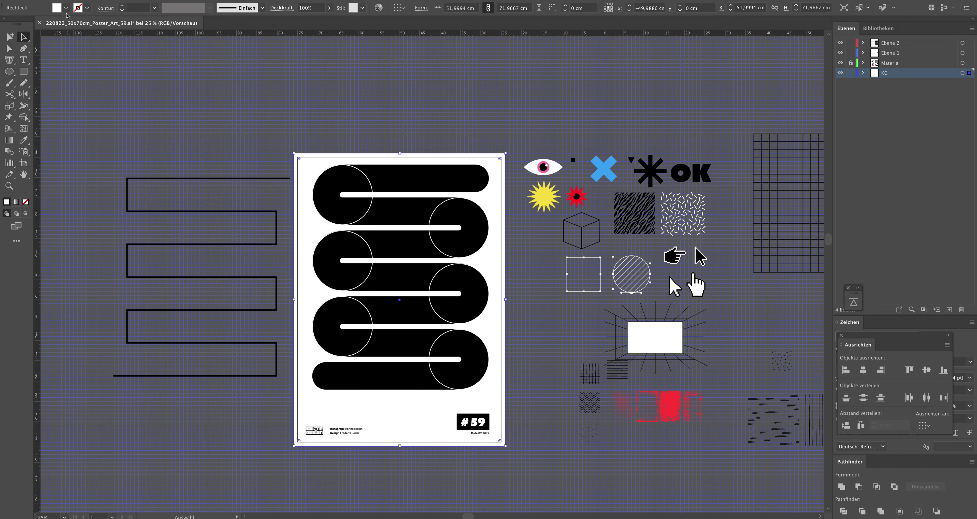
click(67, 8)
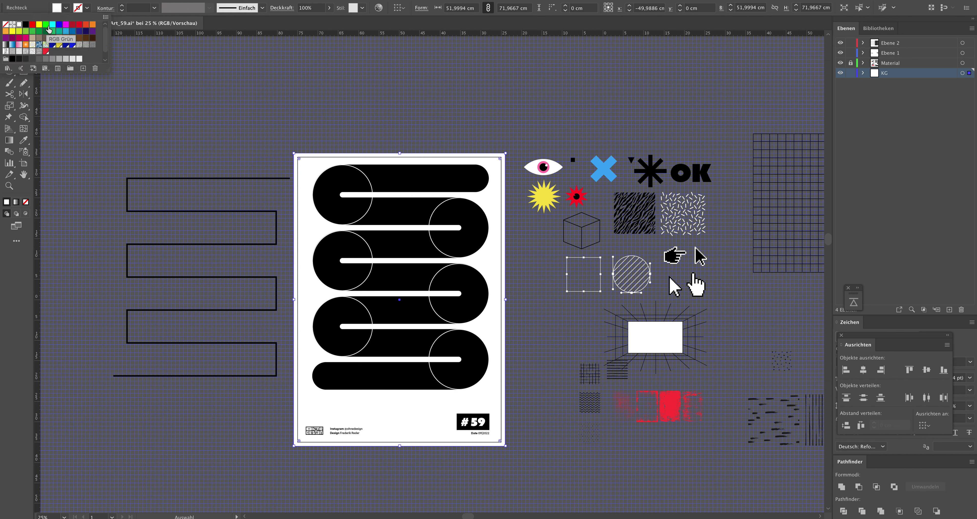
click(32, 38)
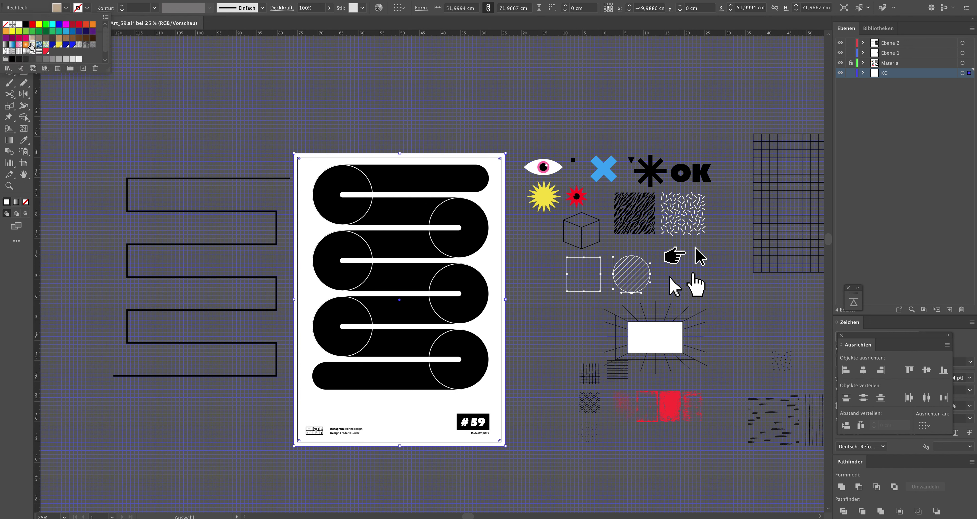
key(Escape)
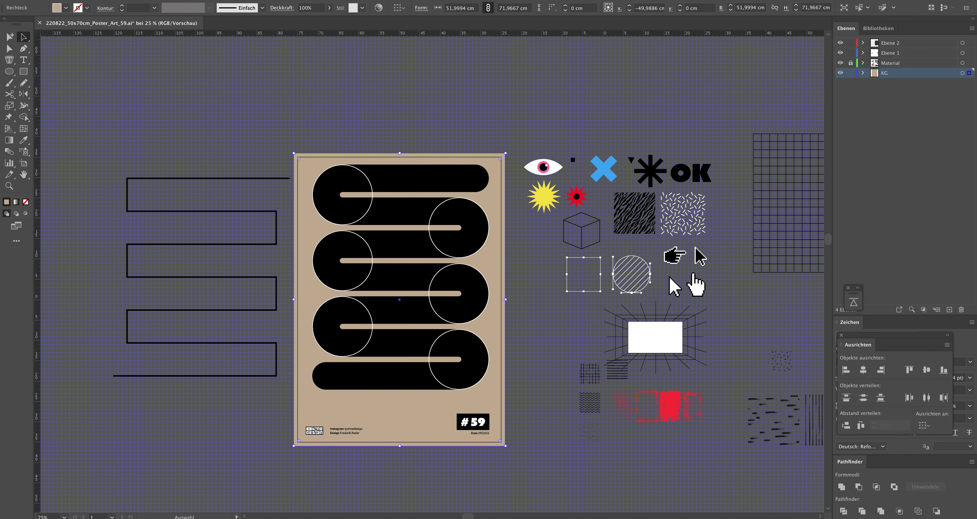
double_click(6, 201)
drag(31, 76, 38, 52)
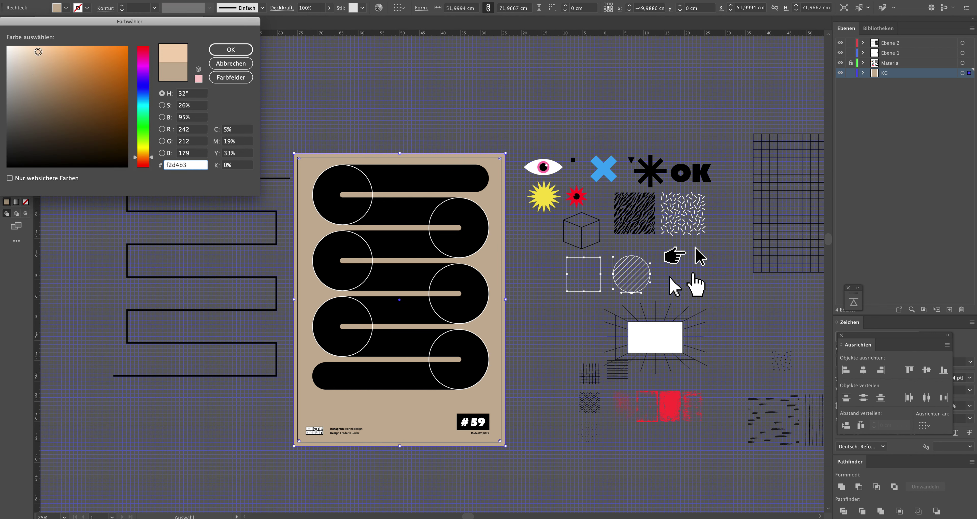
click(235, 54)
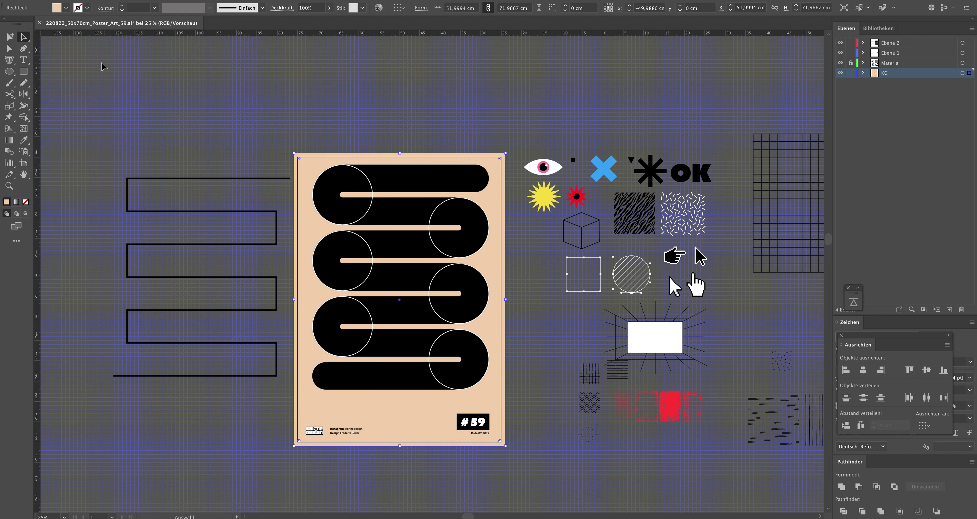
Refine the background beige in the Color Picker toward a paler peach shade
click(66, 8)
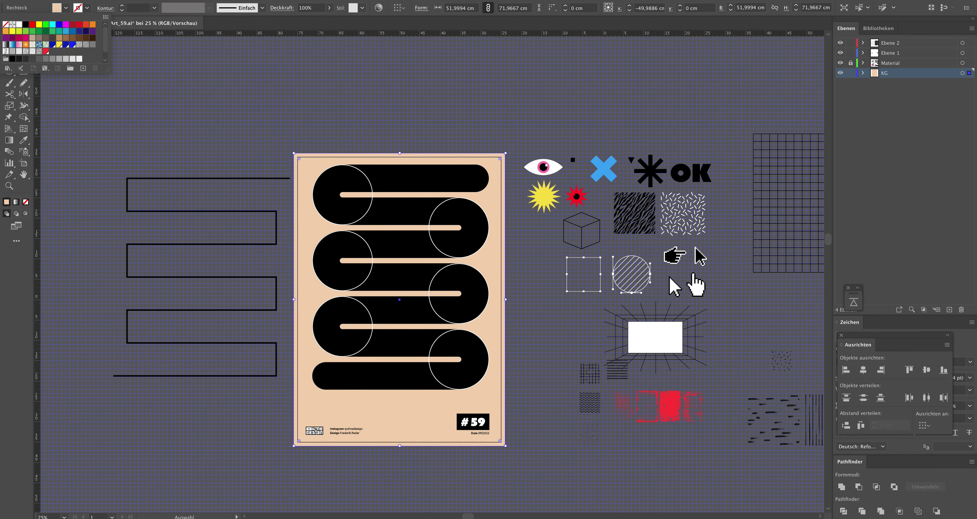
double_click(6, 201)
click(24, 52)
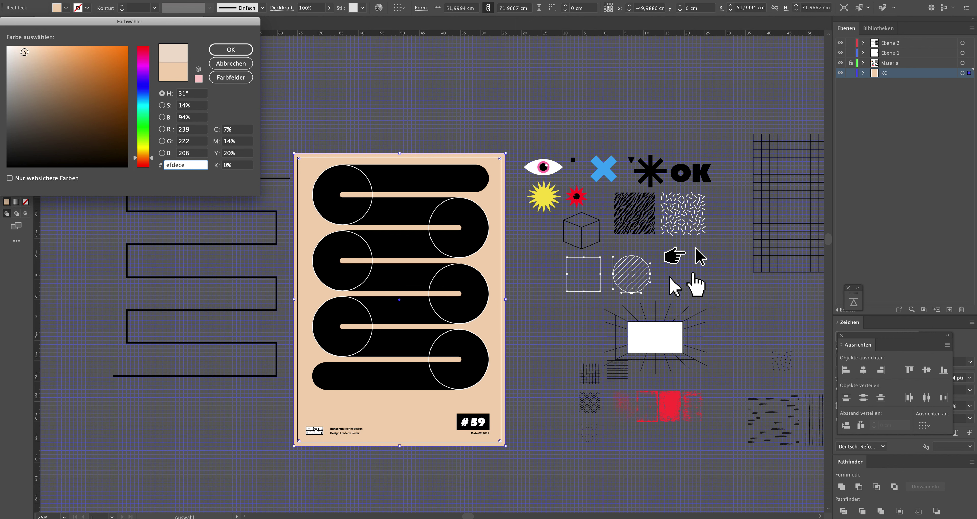
drag(22, 56, 21, 58)
click(27, 51)
Apply the paler beige to the background and select all six turn circles
click(229, 51)
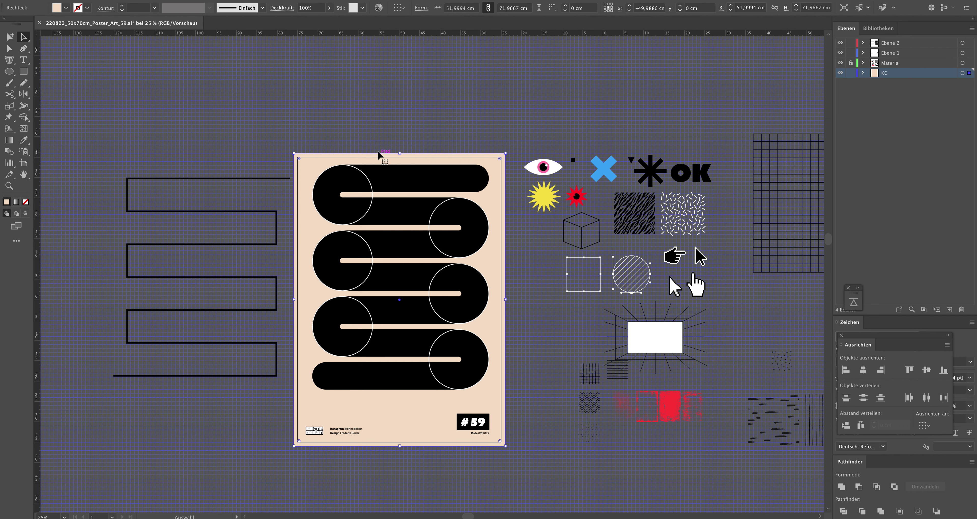
click(230, 147)
click(461, 253)
shift+click(472, 303)
shift+click(470, 344)
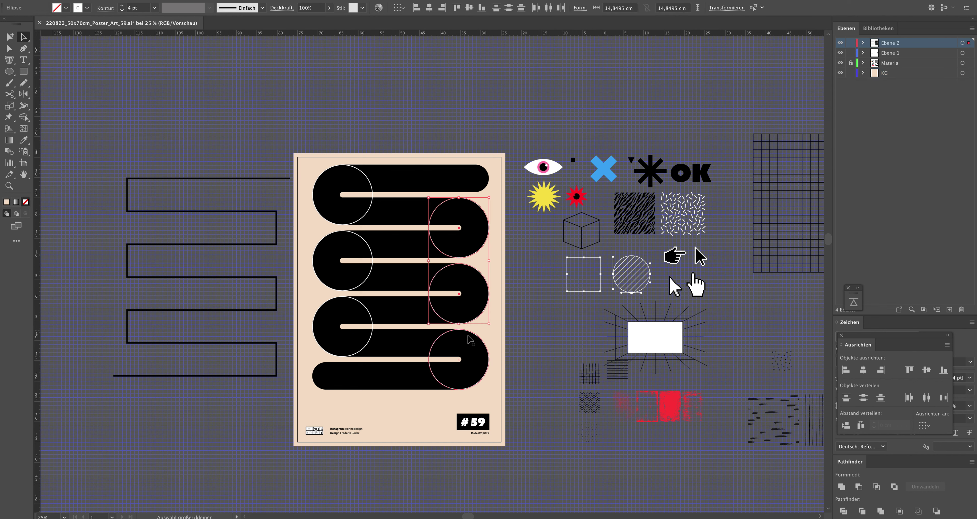
shift+click(374, 328)
shift+click(372, 262)
shift+click(370, 190)
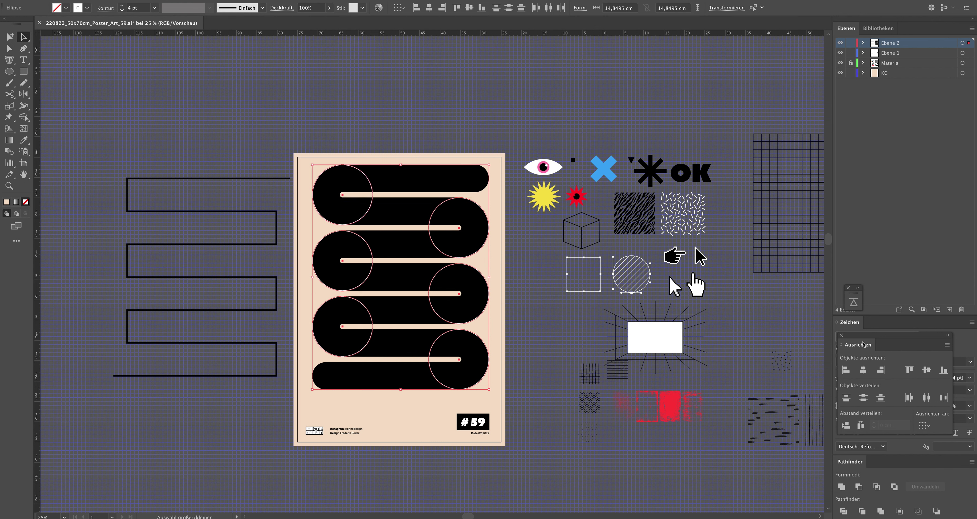
Collapse the Align panel and deselect the circles, now white dashed outlines
click(947, 336)
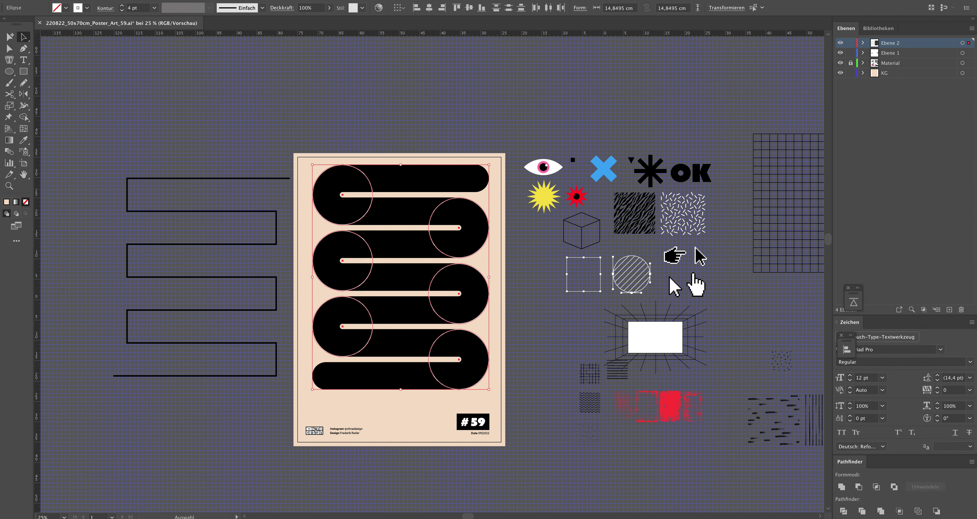
click(321, 480)
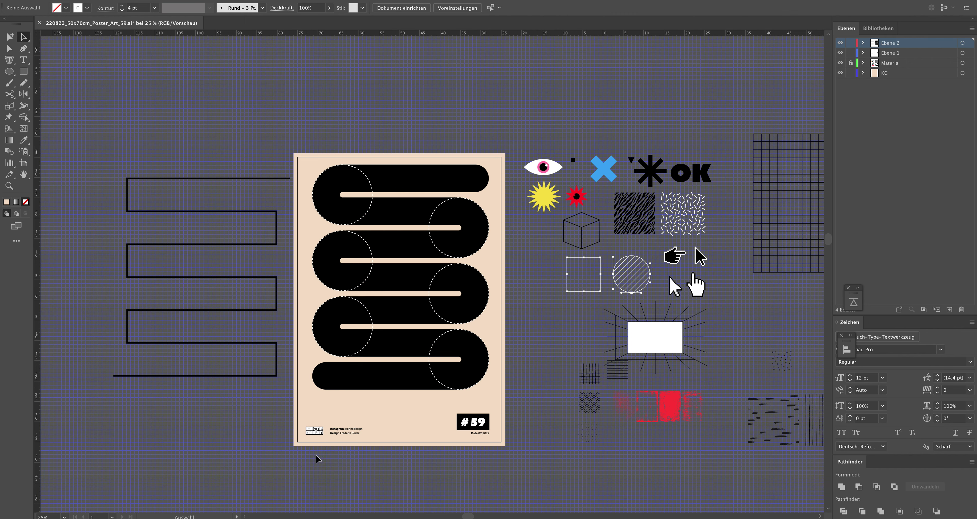
scroll(351, 399, down, 1)
Zoom to 50% and select all six dashed circles
key(z)
click(367, 311)
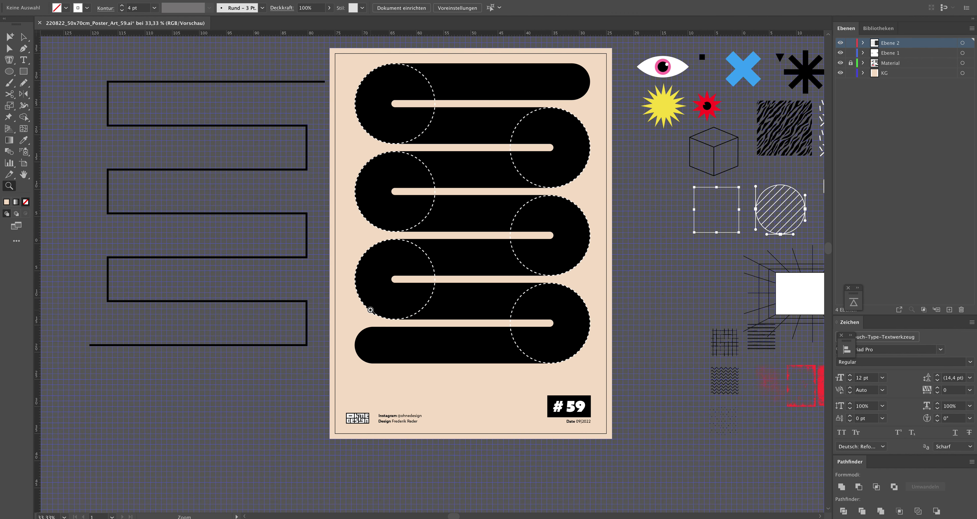
click(491, 218)
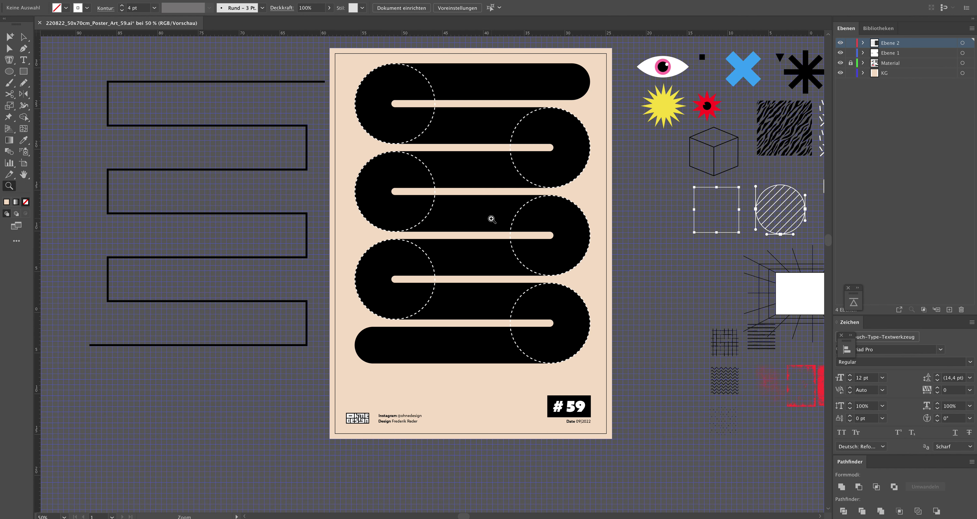
key(v)
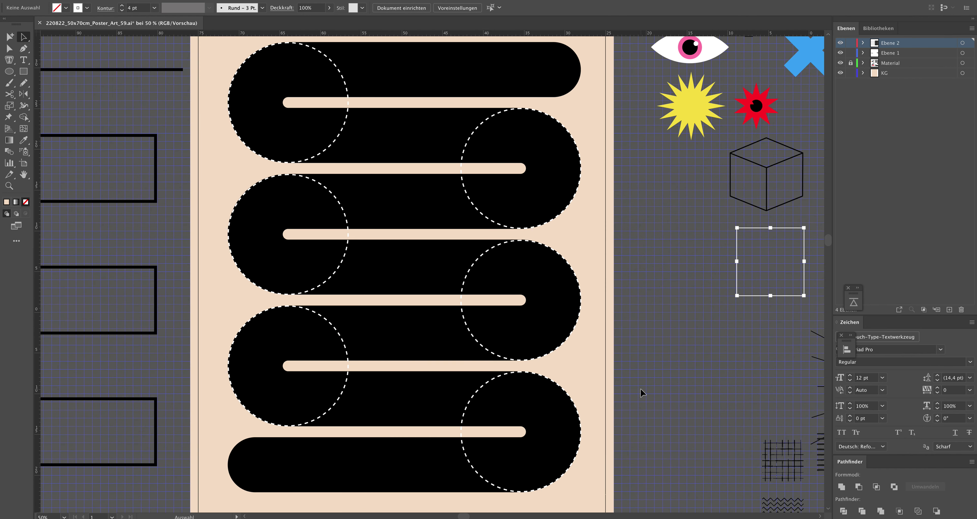
click(467, 413)
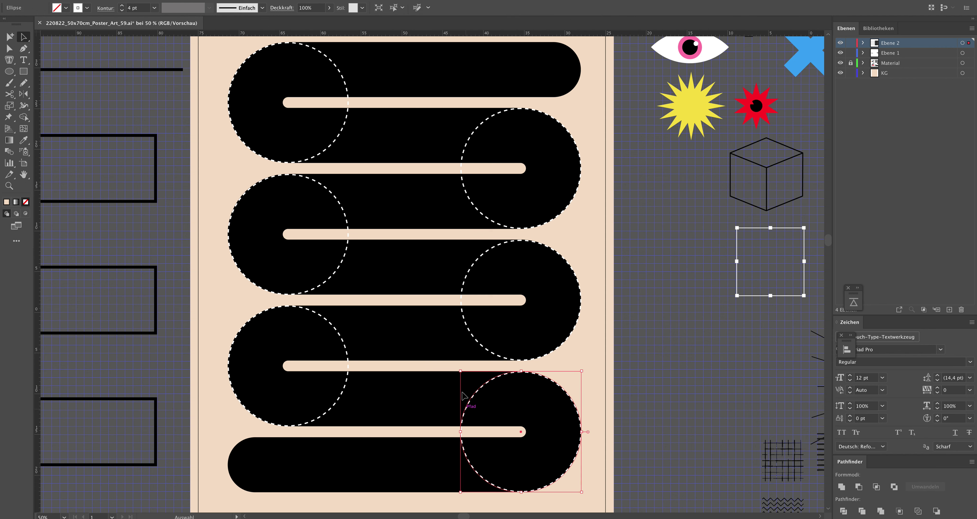
shift+click(466, 282)
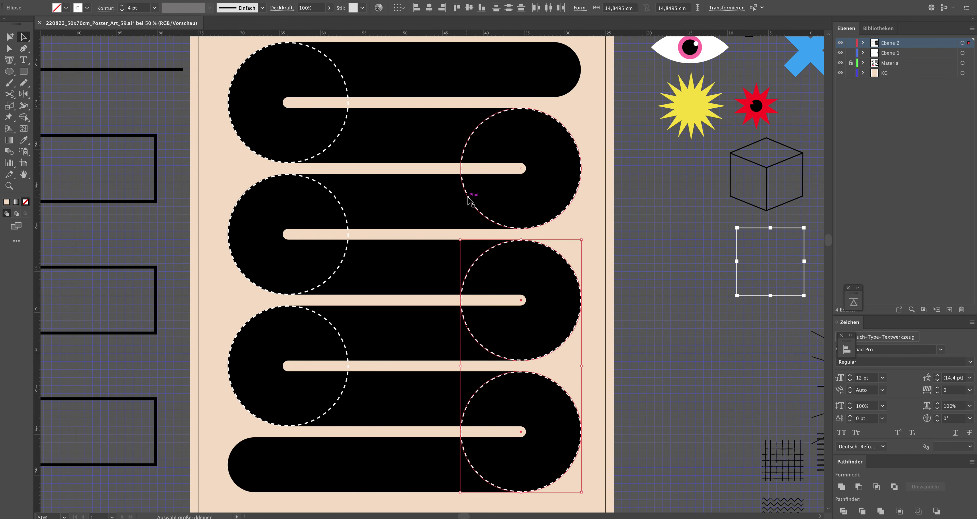
shift+click(333, 194)
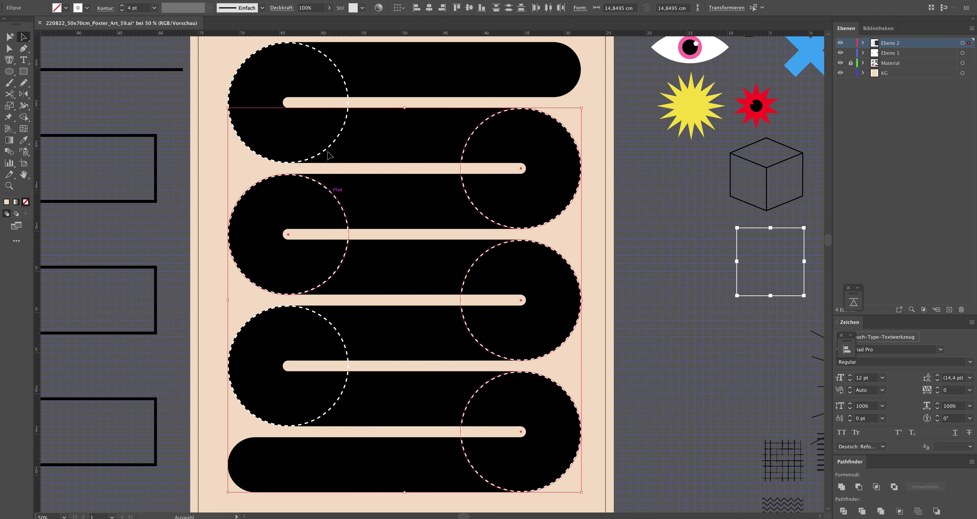
shift+click(328, 152)
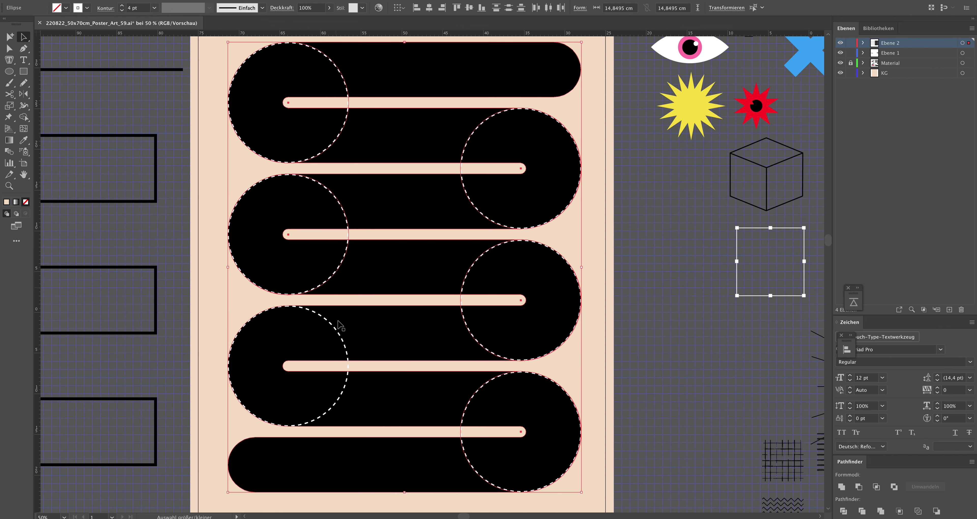
shift+click(335, 331)
Expand the circles' dashed strokes into paths with Object > Expand Appearance
click(114, 0)
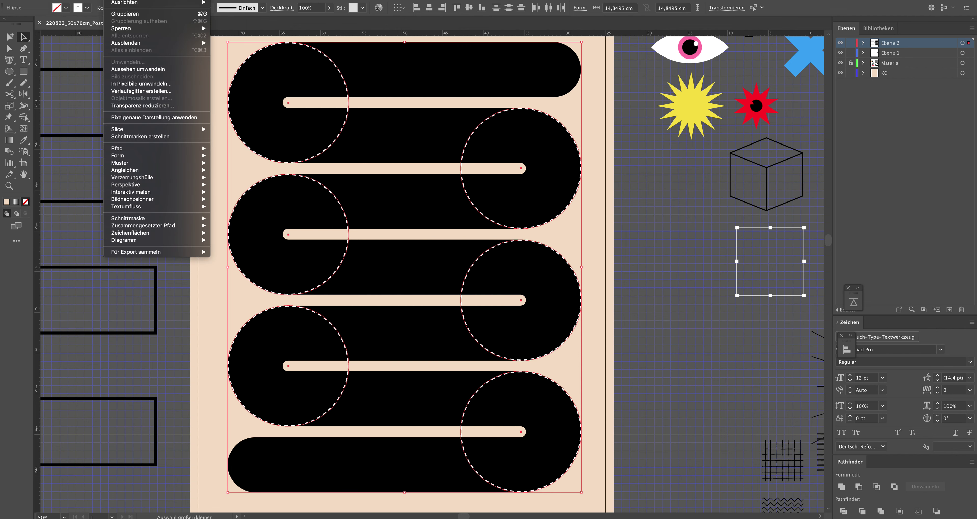
click(134, 69)
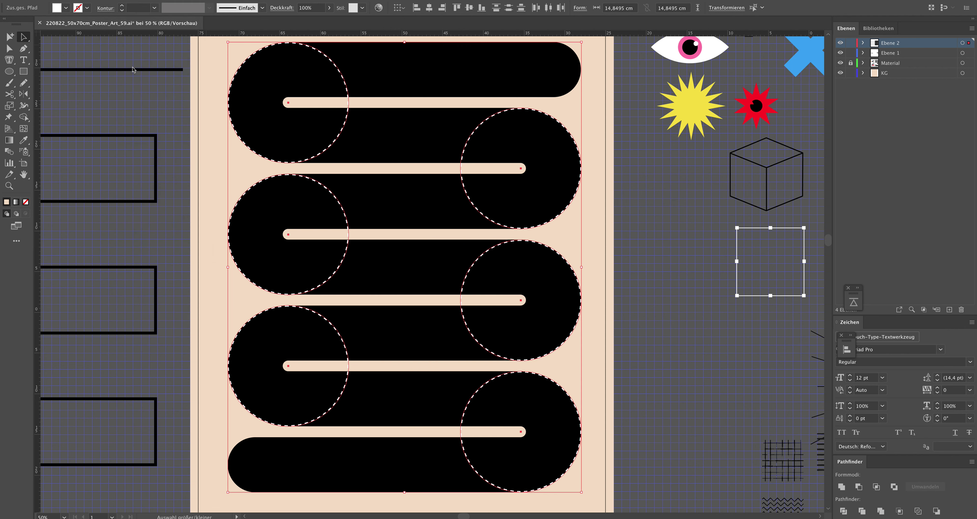
click(114, 0)
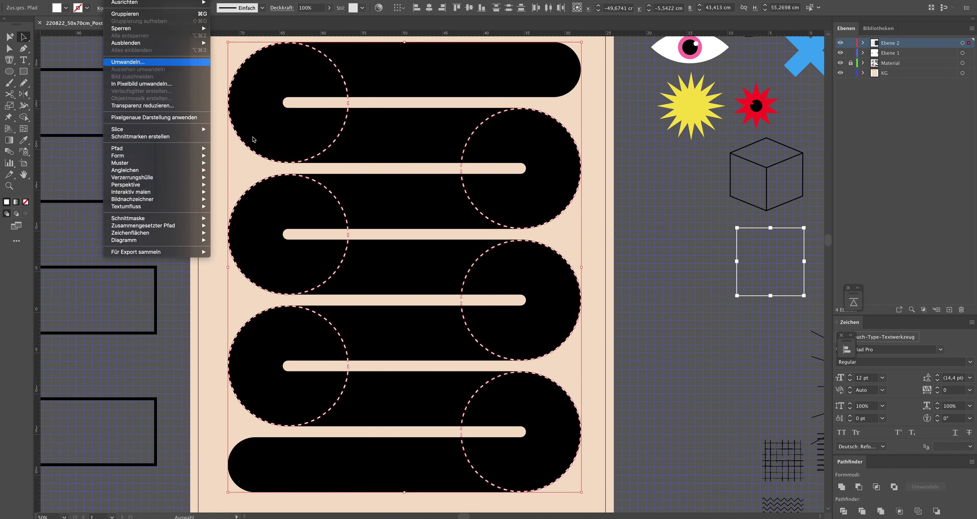
key(Escape)
click(683, 206)
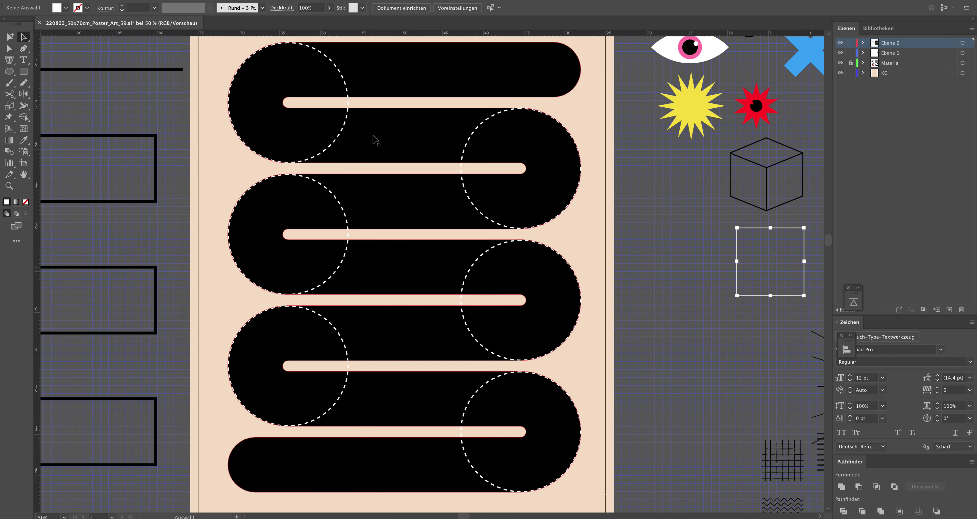
key(a)
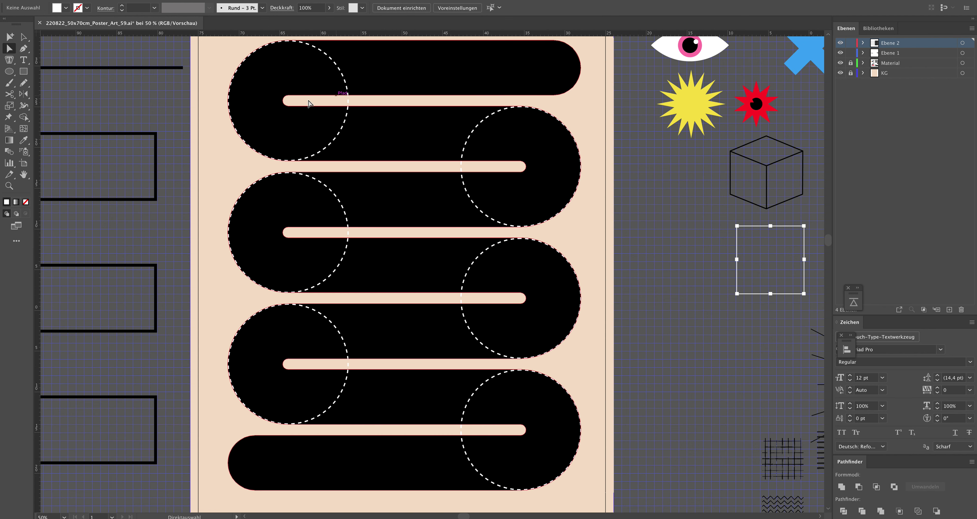
drag(346, 100, 361, 107)
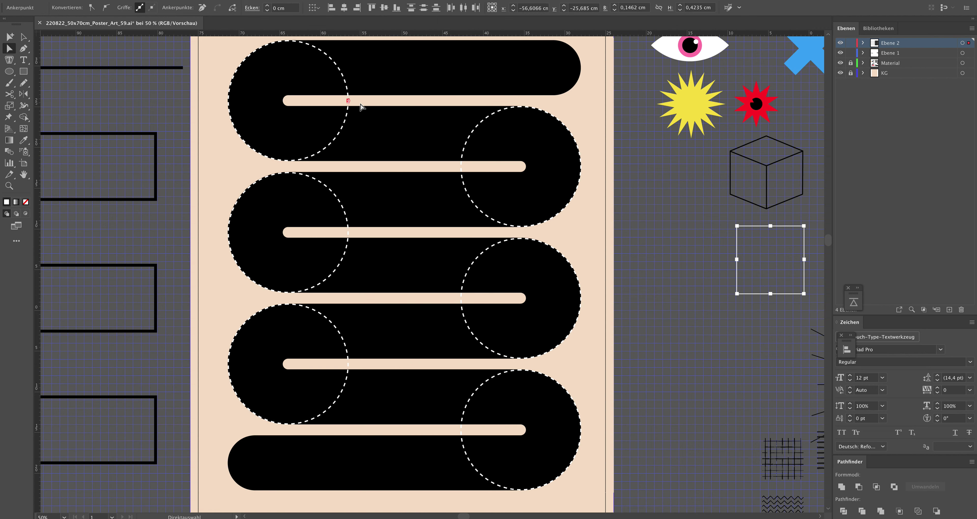
key(ctrl+shift+a)
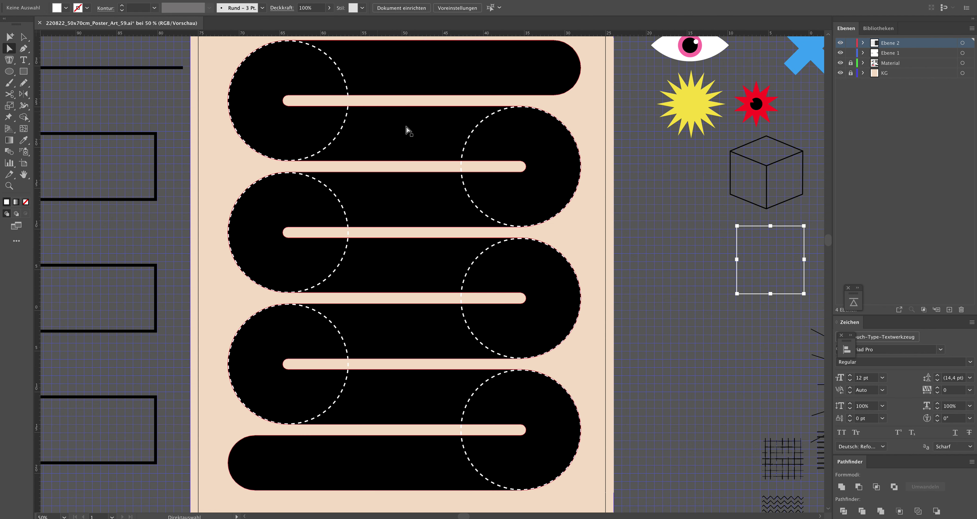
drag(477, 165, 443, 170)
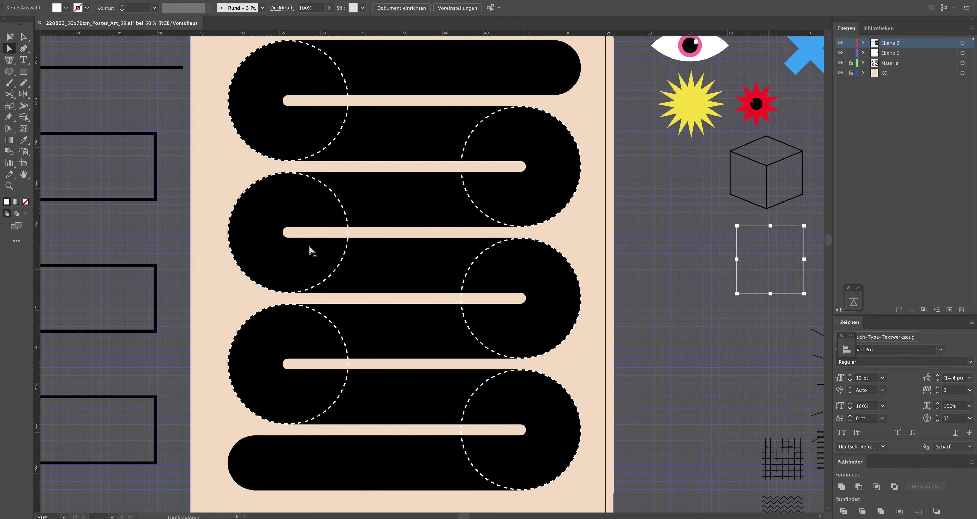
drag(329, 229, 366, 242)
click(447, 326)
mouse_move(446, 300)
mouse_down()
mouse_move(467, 300)
mouse_move(451, 304)
mouse_up()
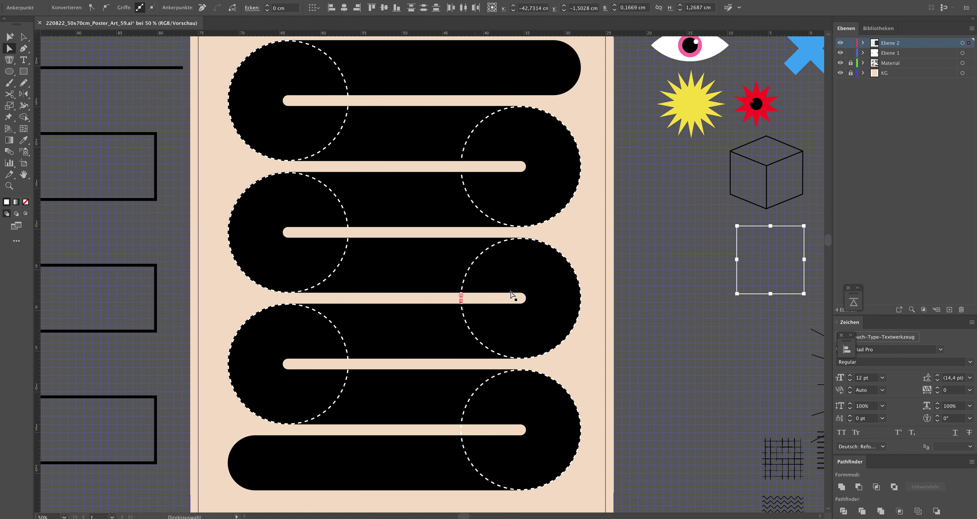
key(ctrl+shift+a)
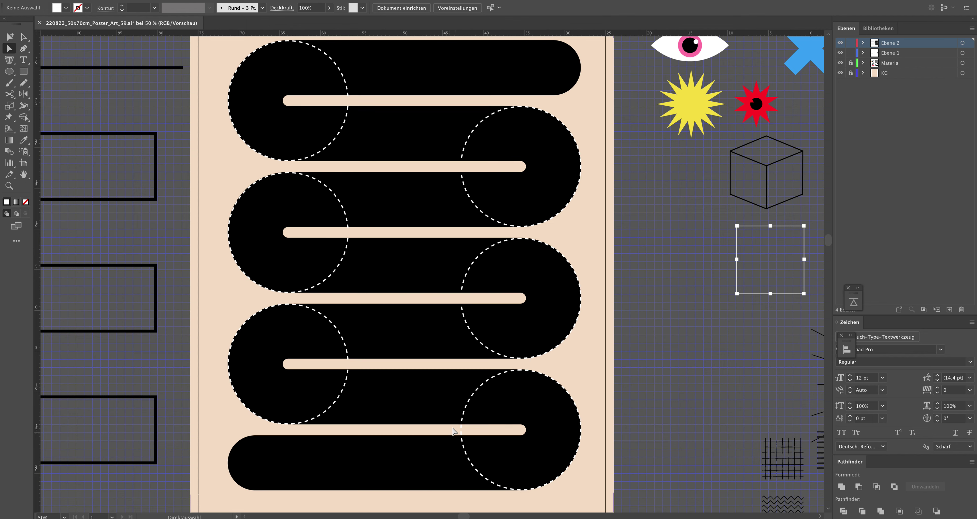
drag(467, 433, 467, 434)
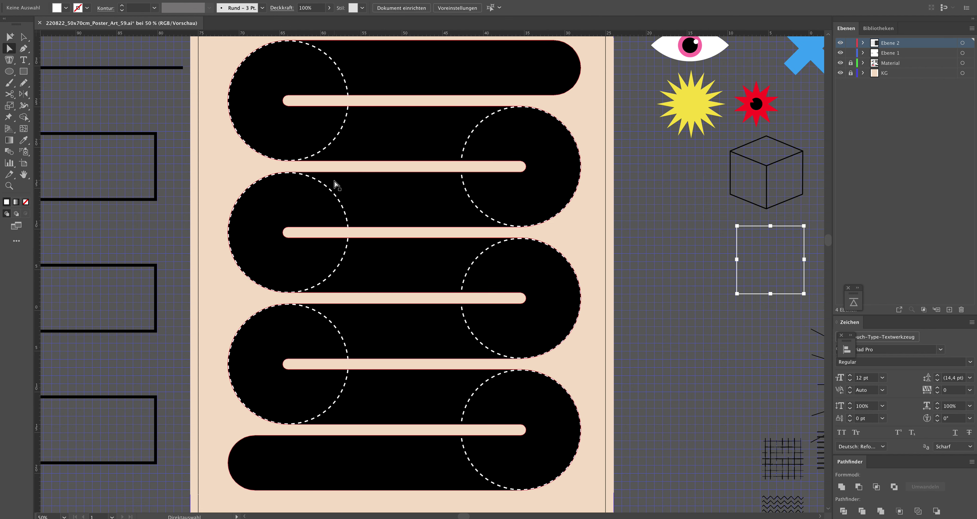
key(z)
drag(324, 72, 366, 114)
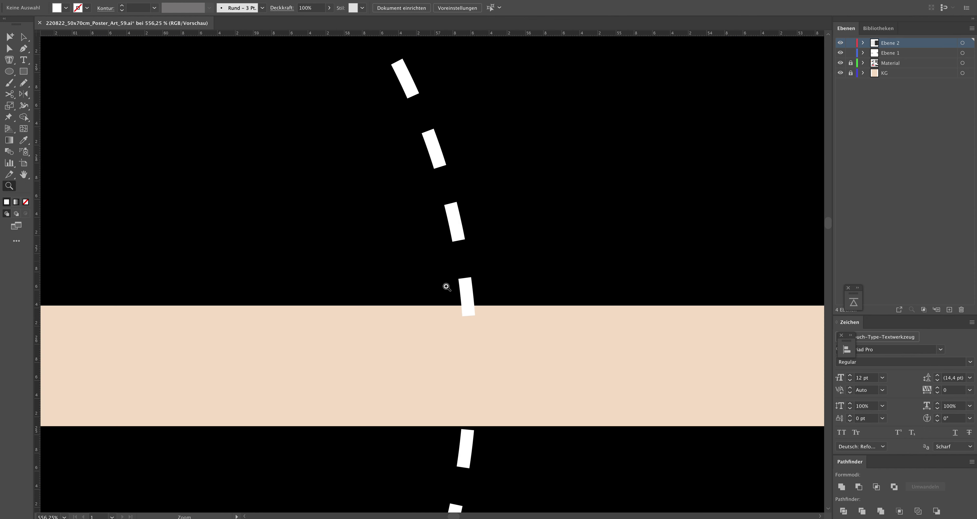
Delete the dash piece lying over the beige bar with the Shape Builder
key(a)
click(474, 299)
key(ctrl+a)
key(shift+m)
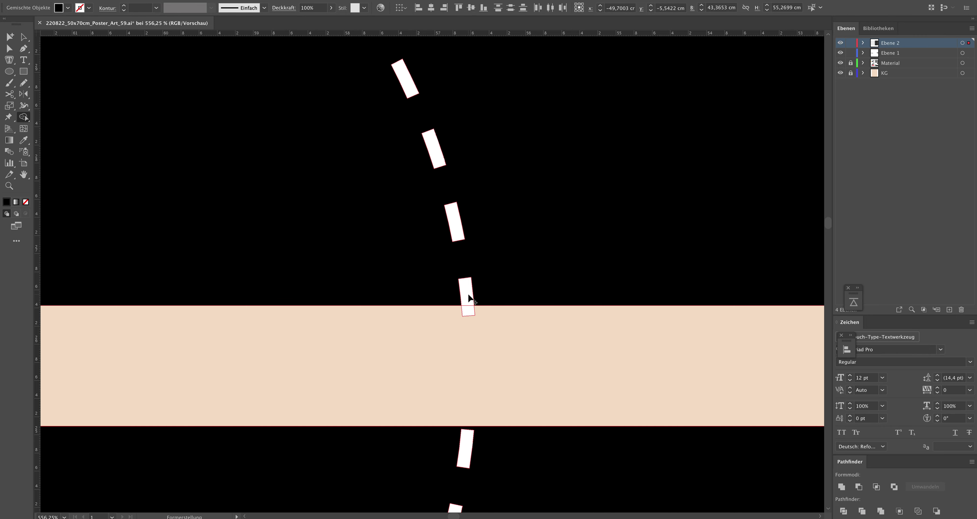
drag(461, 384, 461, 384)
key(z)
alt+click(461, 348)
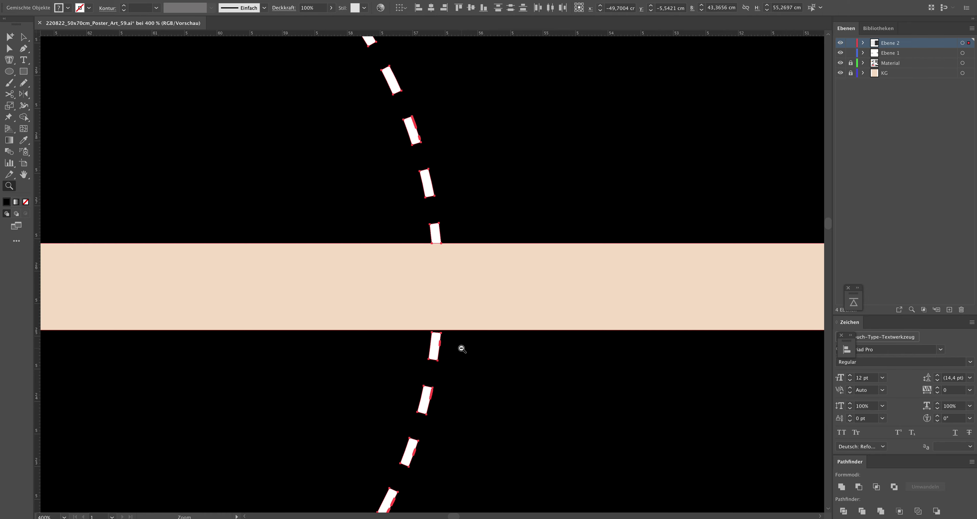
alt+click(461, 348)
alt+click(462, 348)
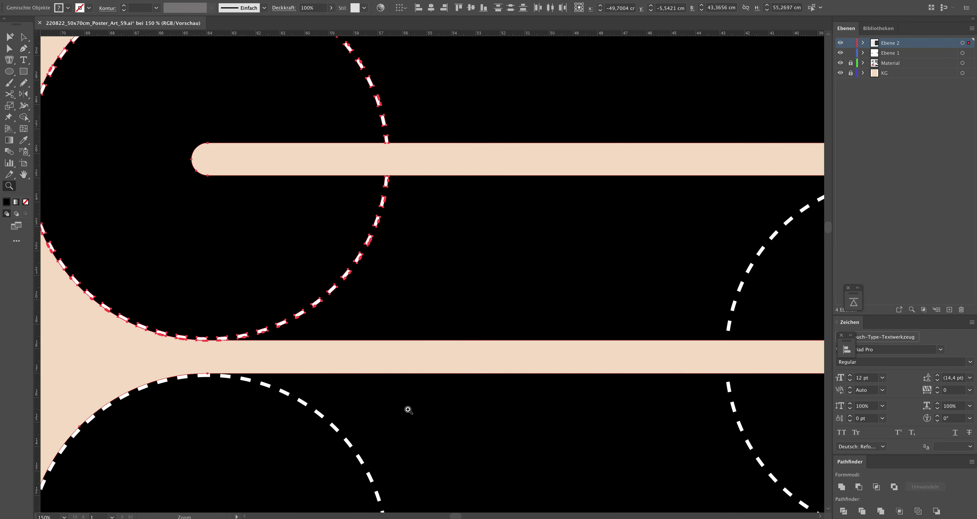
scroll(415, 233, down, 5)
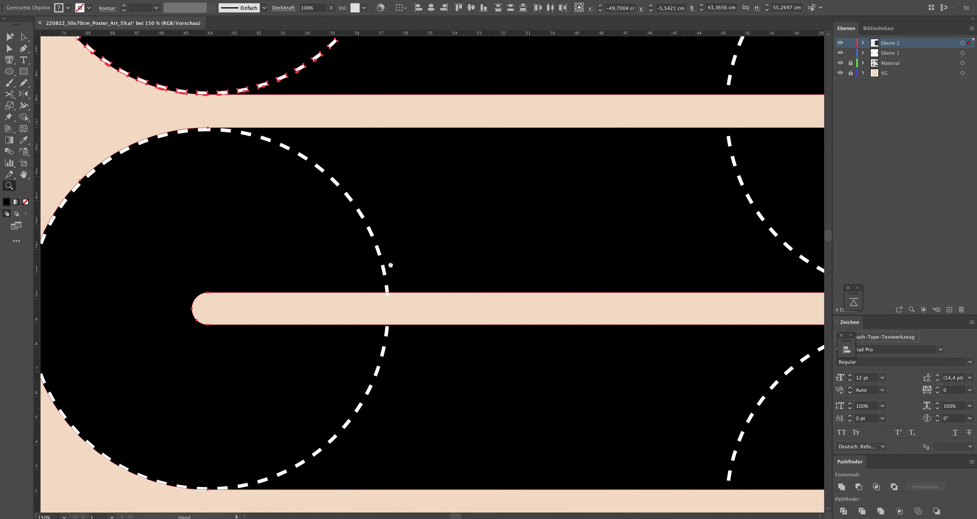
scroll(390, 261, up, 2)
scroll(390, 262, up, 1)
Select the next dashed arc and bars and trim them with the Shape Builder
key(a)
click(358, 166)
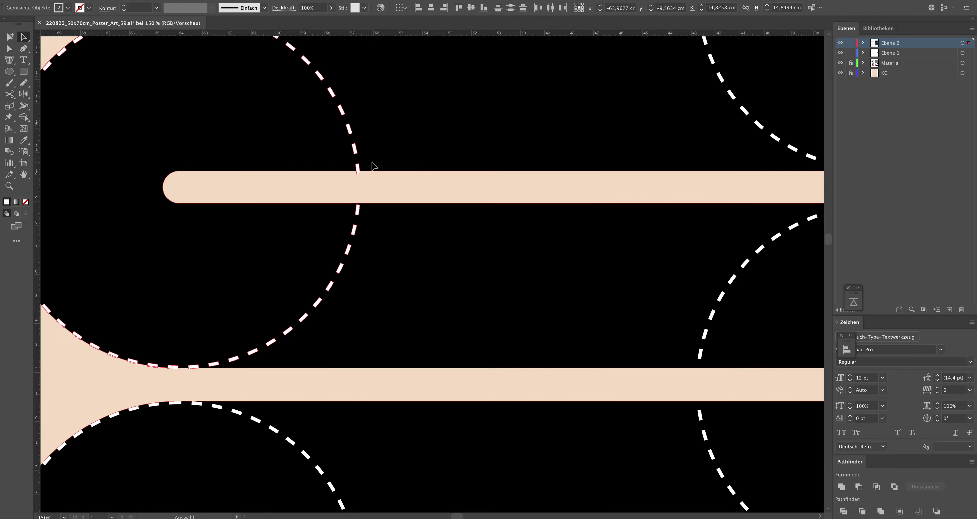
key(shift+m)
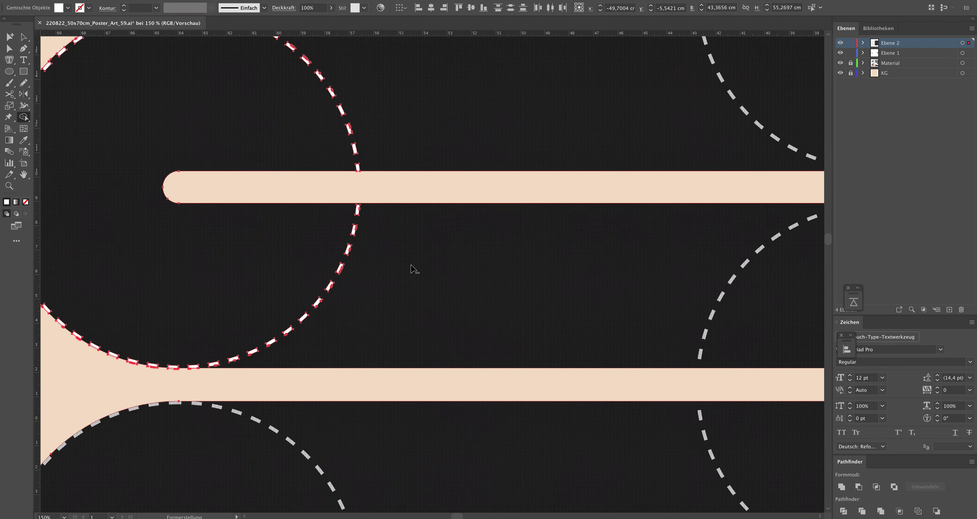
drag(412, 268, 376, 159)
scroll(316, 94, down, 3)
scroll(316, 94, right, 3)
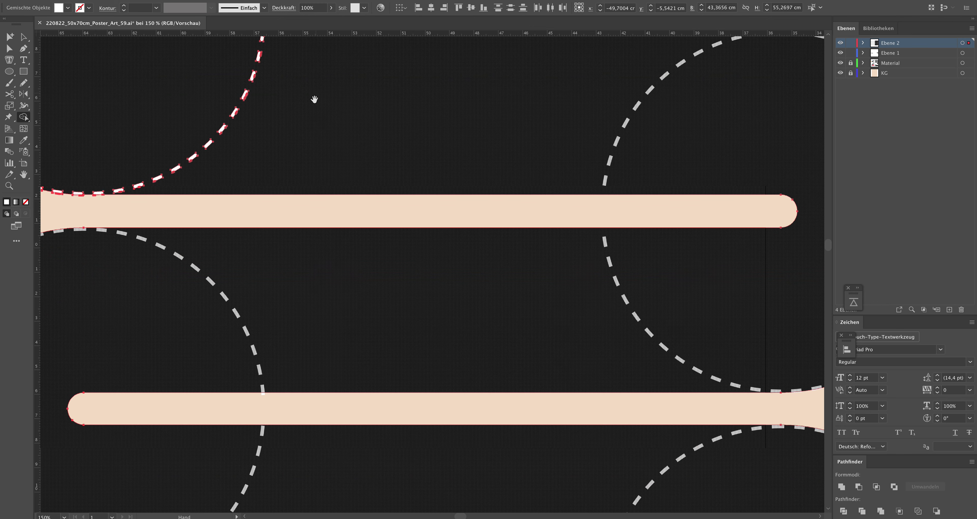
key(a)
key(ctrl+a)
key(shift+m)
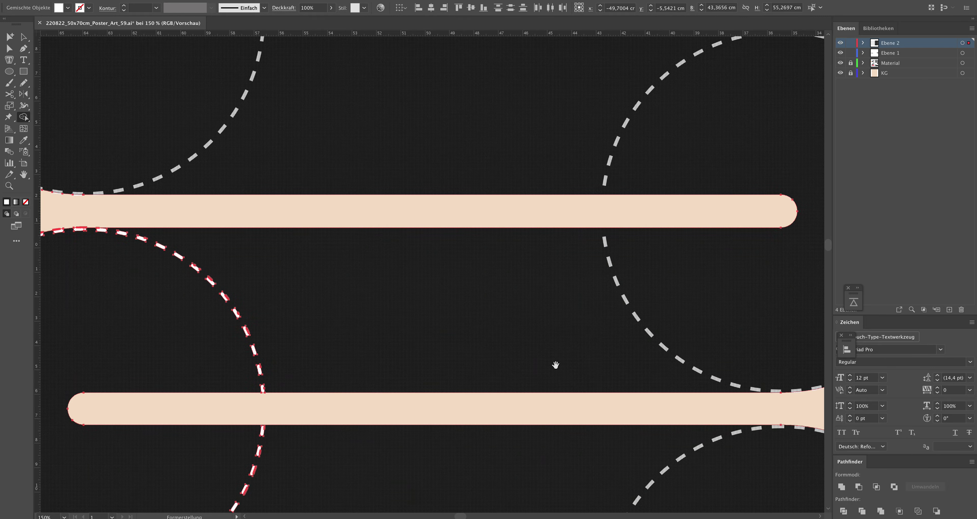
mouse_move(553, 366)
mouse_down()
mouse_move(326, 328)
mouse_move(371, 151)
mouse_up()
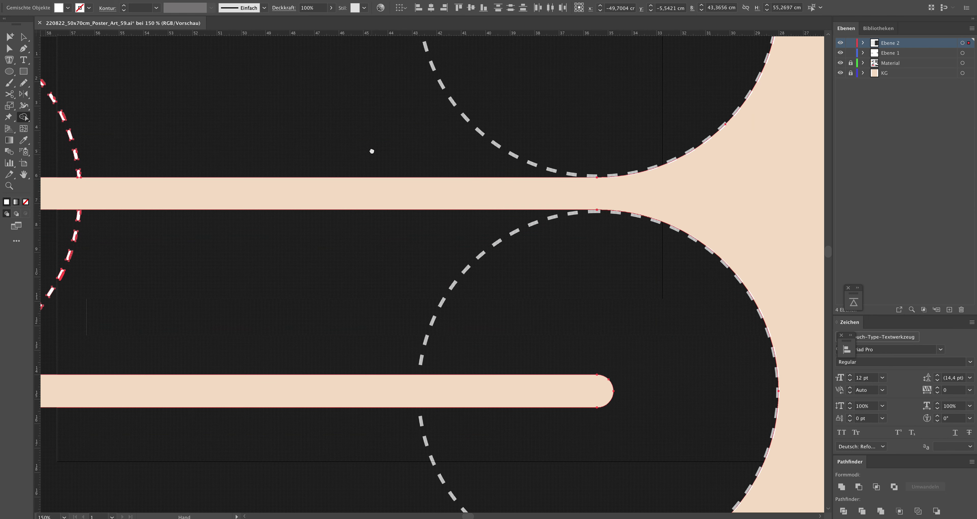
Zoom out from the strip ends to show the whole poster
key(z)
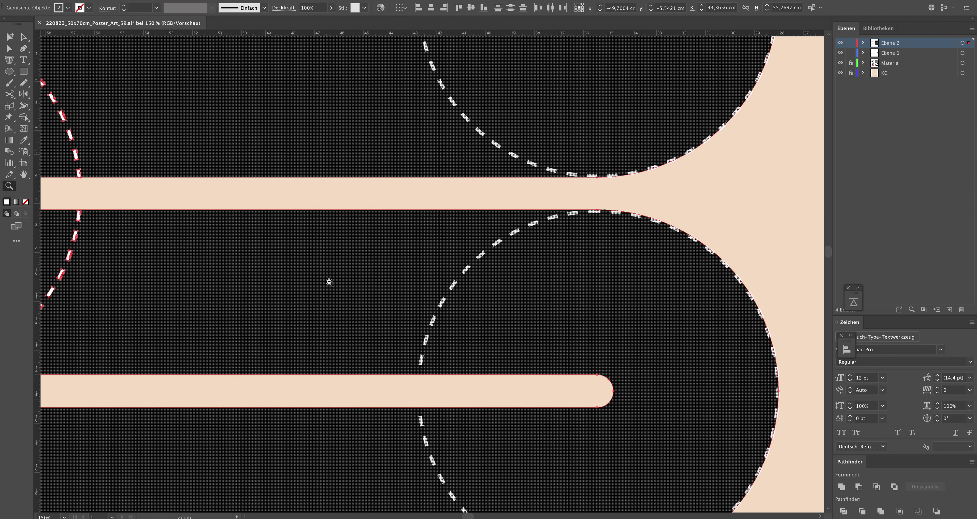
alt+click(328, 282)
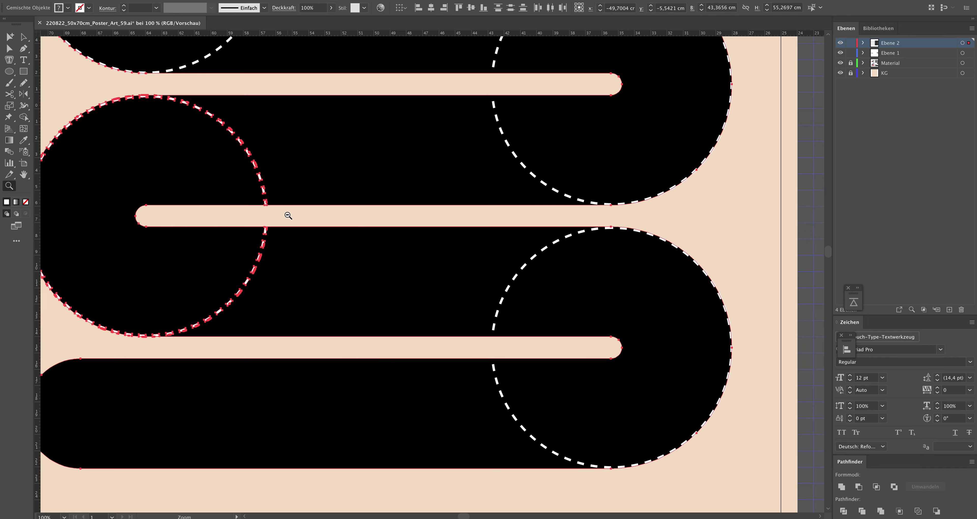
alt+click(291, 215)
alt+click(487, 139)
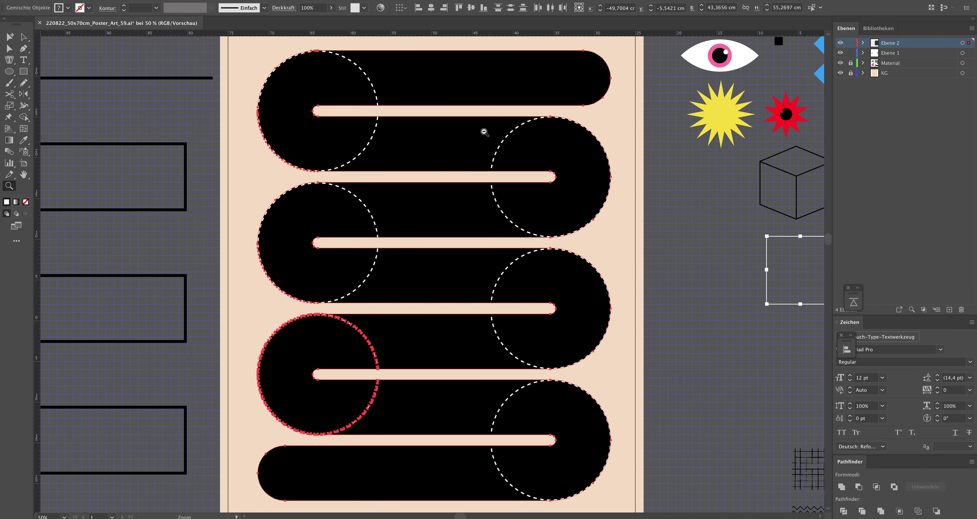
alt+click(416, 121)
Zoom in on the left end of the topmost beige strip
key(a)
click(598, 342)
scroll(417, 299, down, 2)
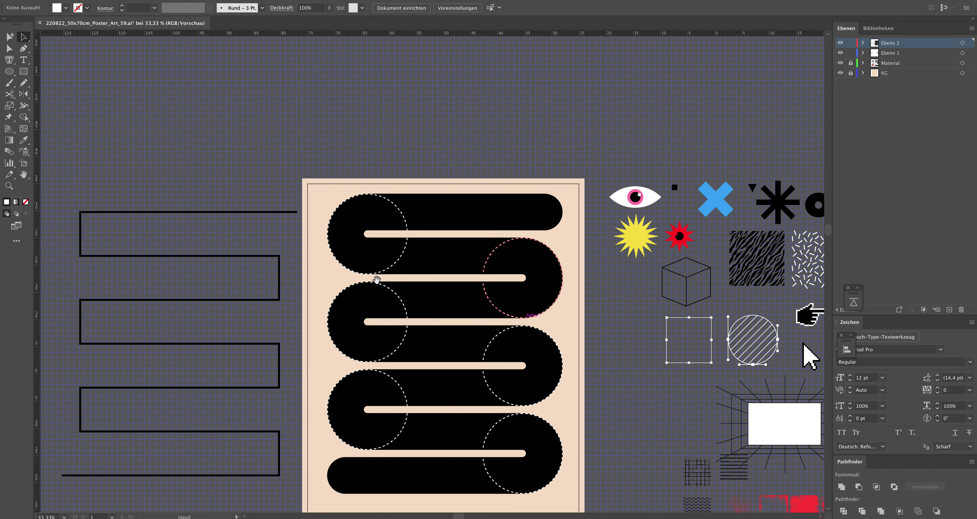
key(z)
drag(351, 219, 401, 254)
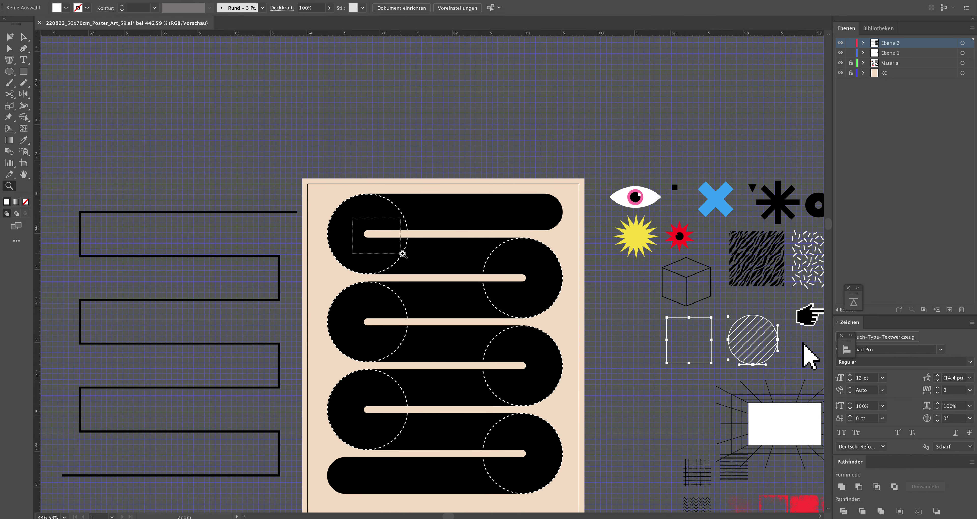
Draw a white circle and move it onto the strip's rounded left end
key(l)
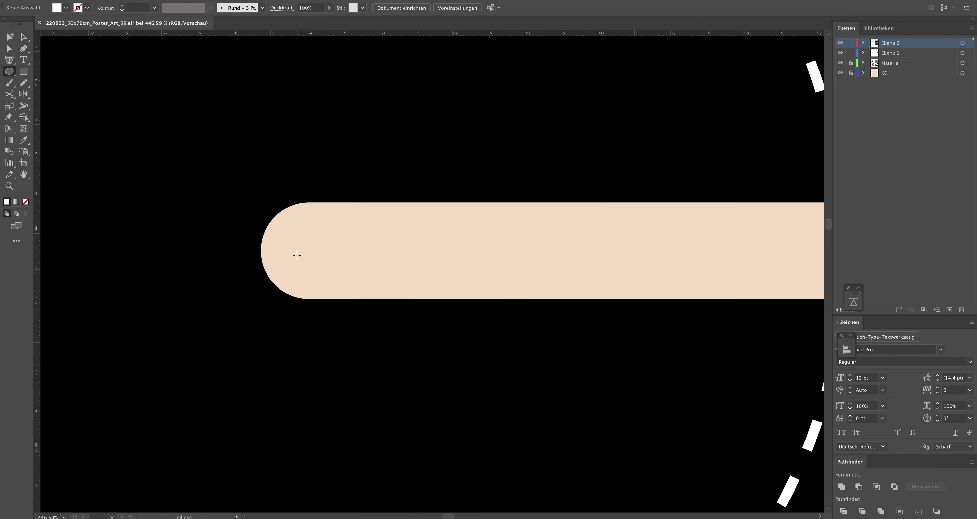
drag(303, 252, 348, 262)
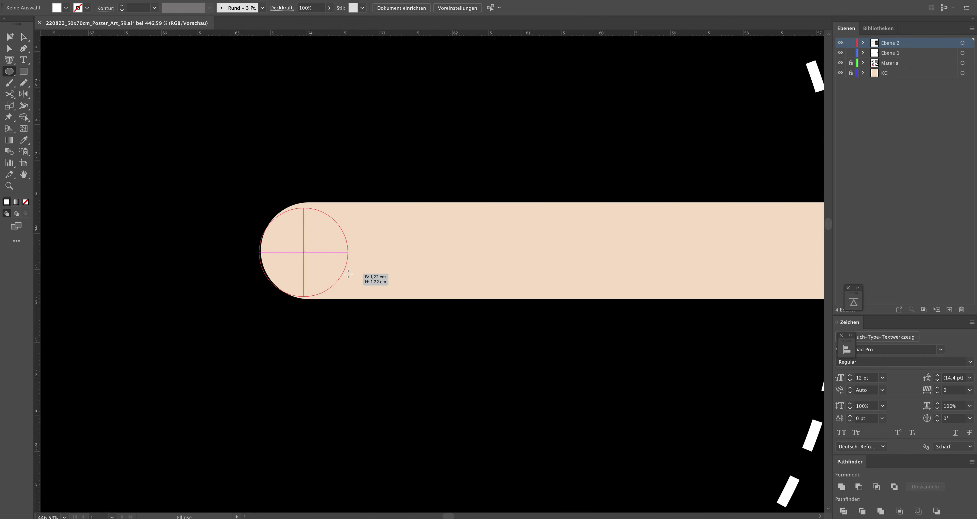
key(v)
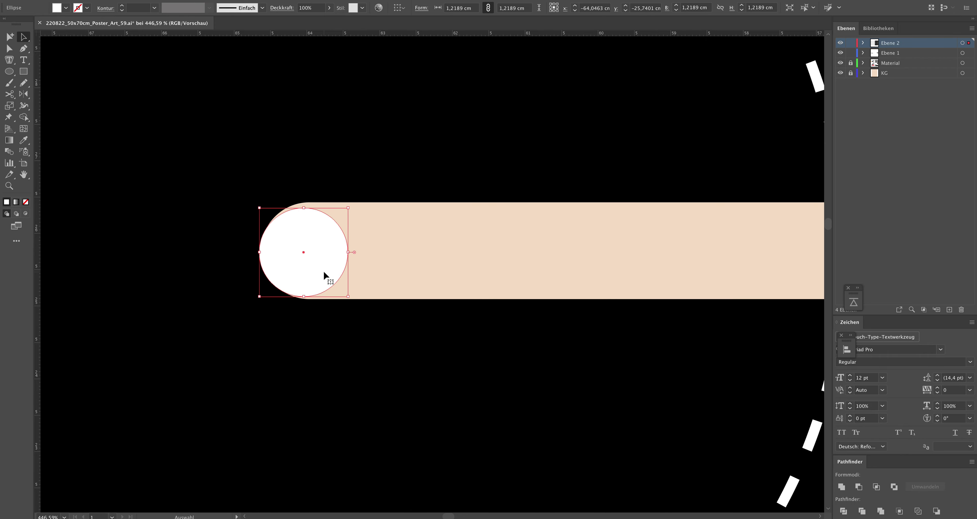
drag(326, 271, 332, 266)
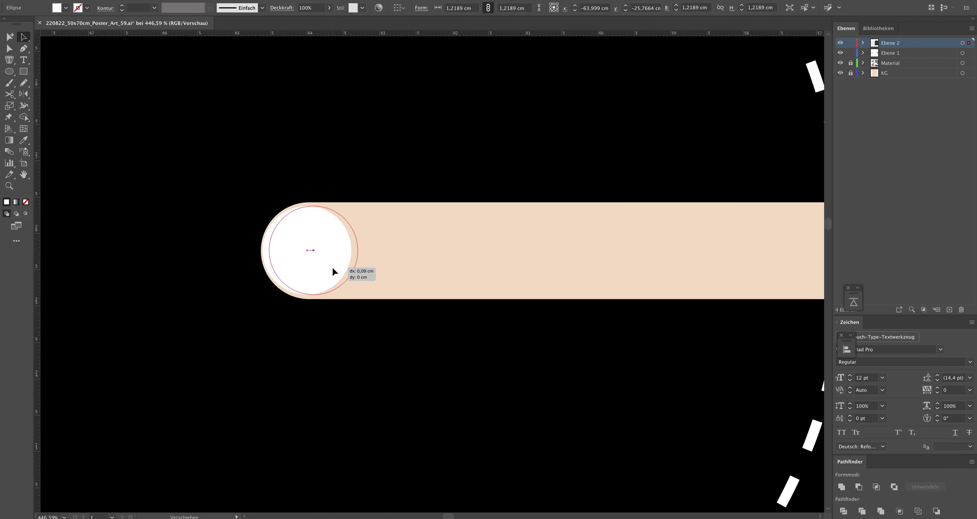
drag(316, 207, 264, 203)
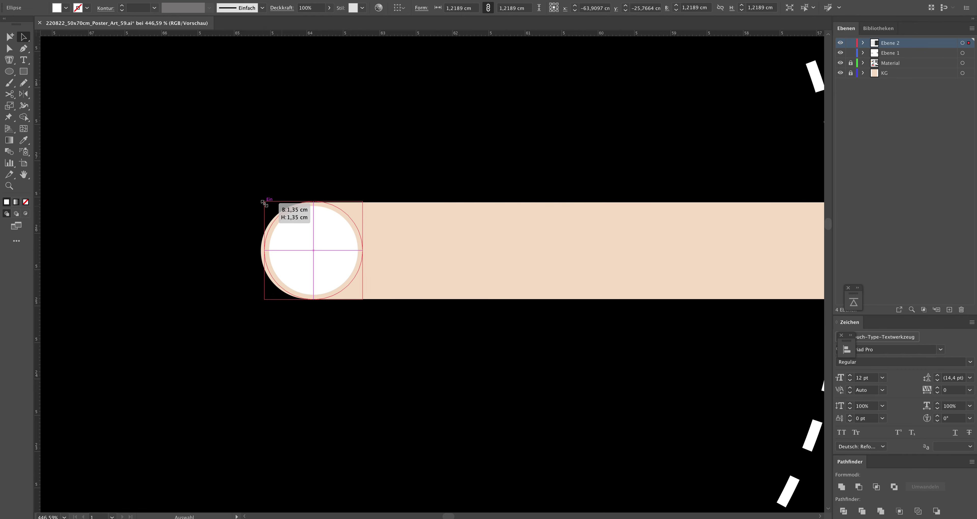
drag(264, 203, 265, 203)
drag(323, 256, 321, 255)
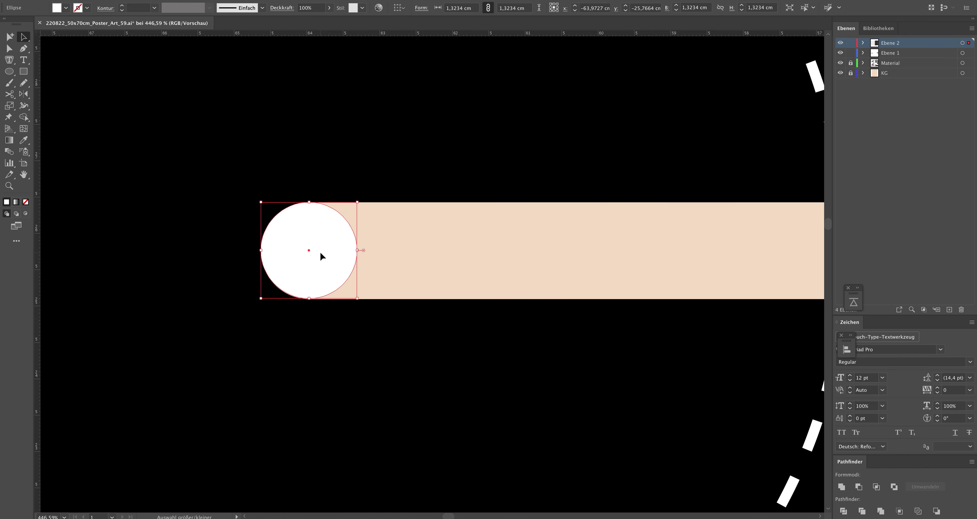
Resize the white dot to about 1.33 cm across and zoom out slightly
key(z)
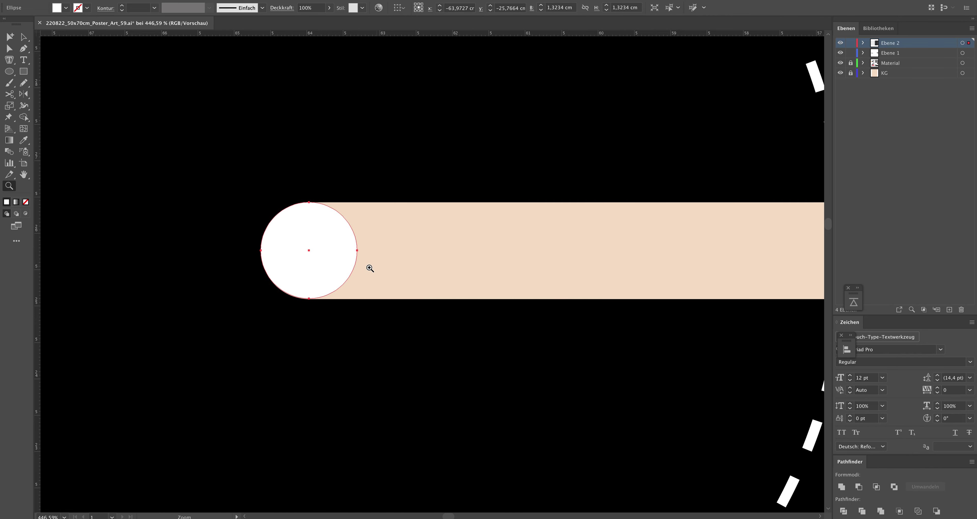
key(v)
drag(358, 299, 383, 320)
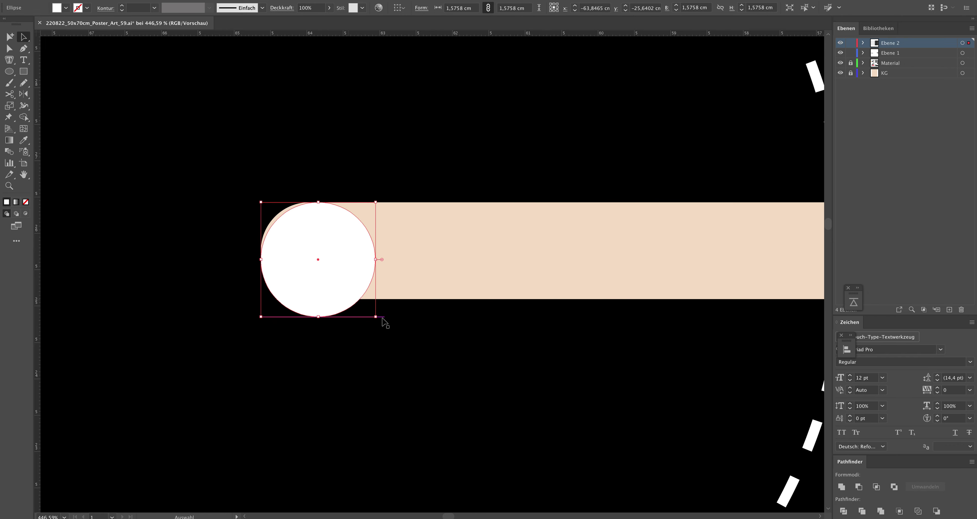
drag(365, 304, 362, 299)
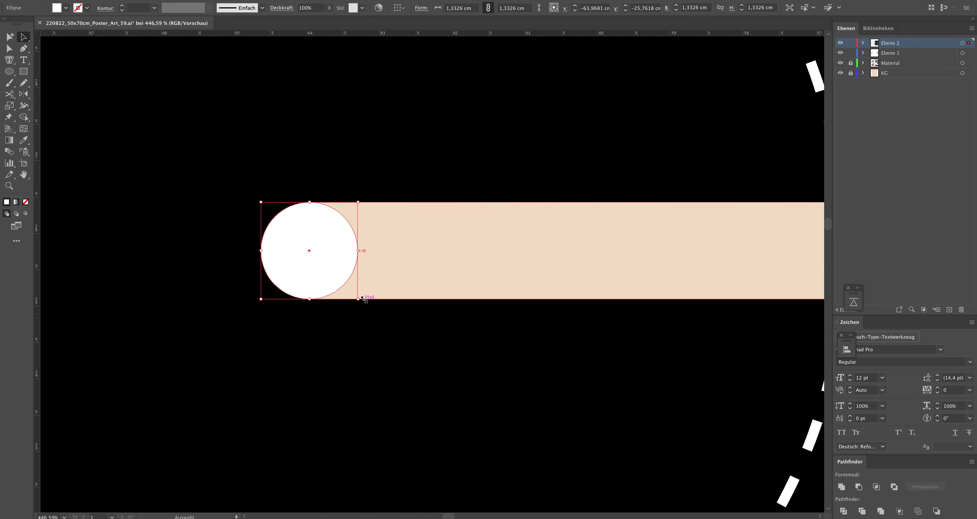
click(371, 292)
key(z)
alt+click(344, 269)
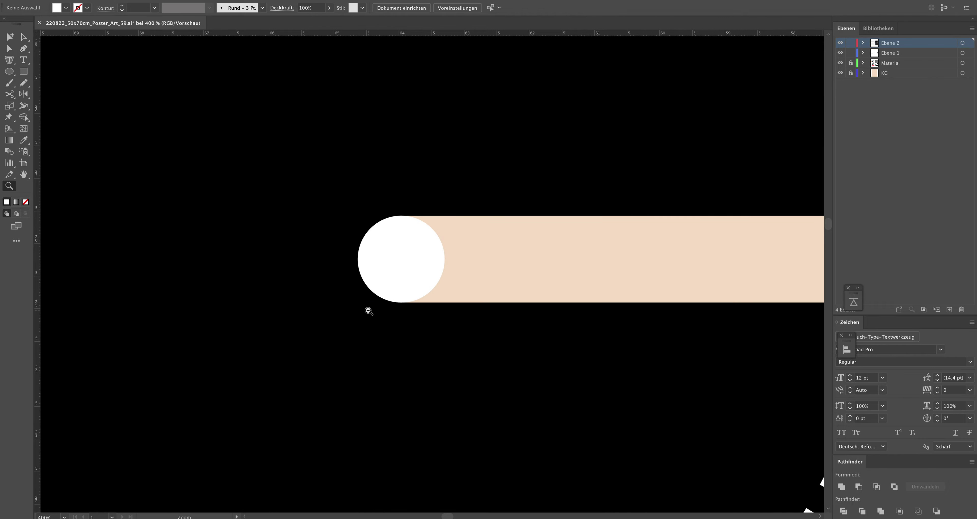
Copy the white dot straight down onto the left ends of the two lower left-side strips
alt+click(369, 312)
alt+click(604, 360)
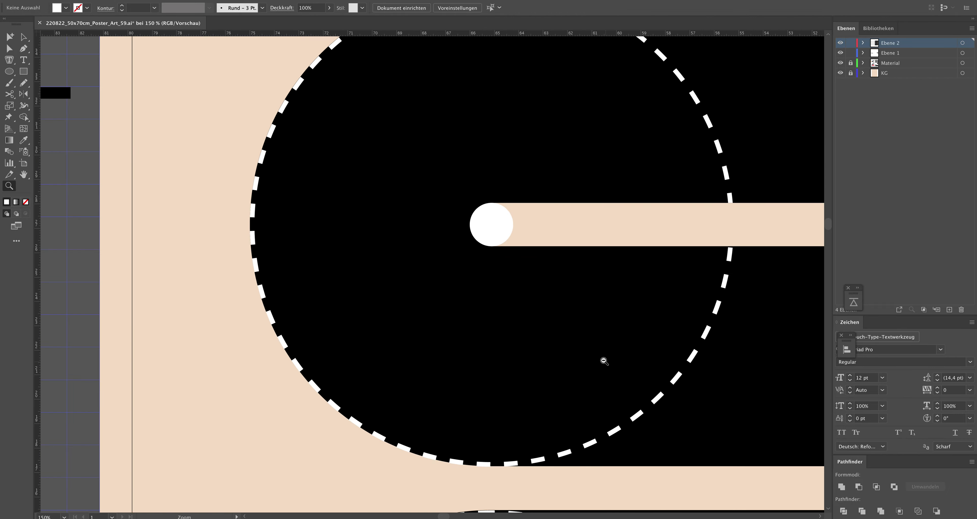
alt+click(605, 360)
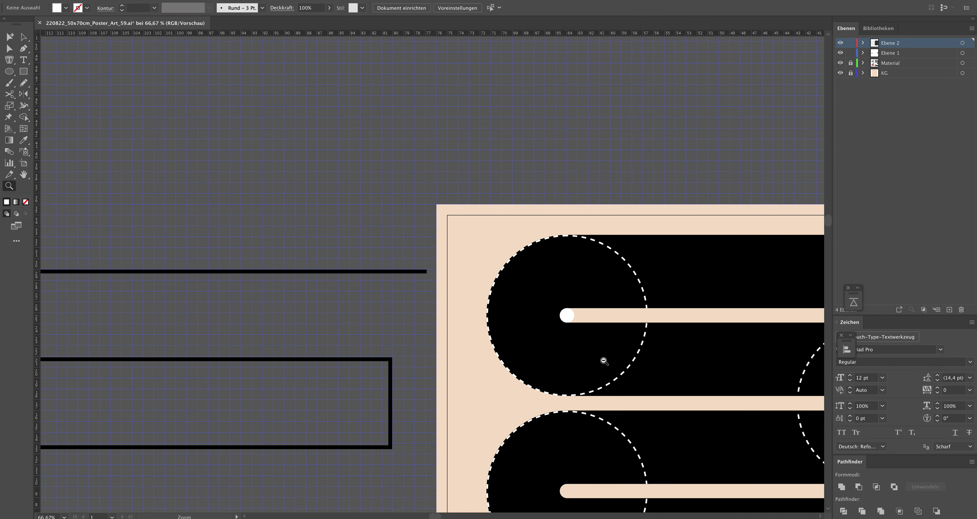
alt+click(604, 360)
alt+click(536, 332)
click(481, 281)
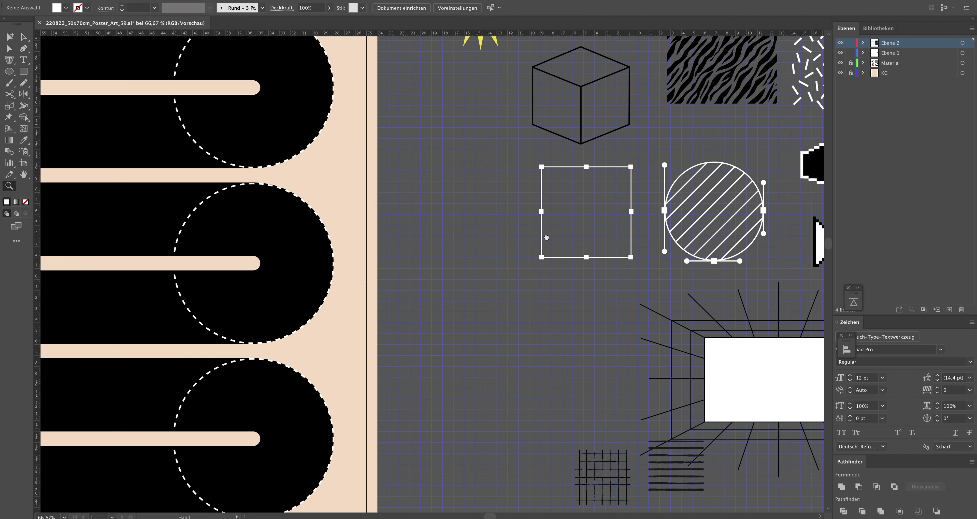
scroll(547, 238, left, 10)
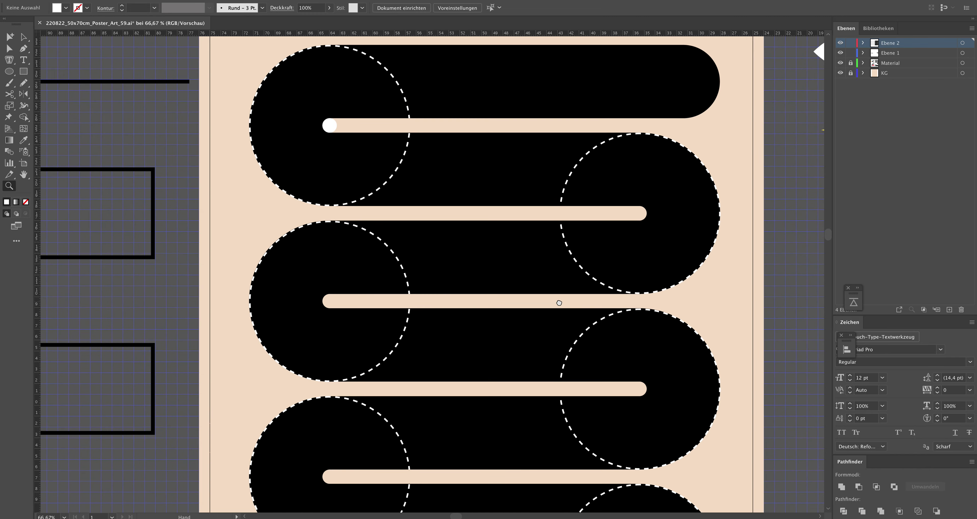
key(a)
scroll(360, 159, left, 1)
scroll(333, 130, right, 1)
drag(334, 130, 335, 304)
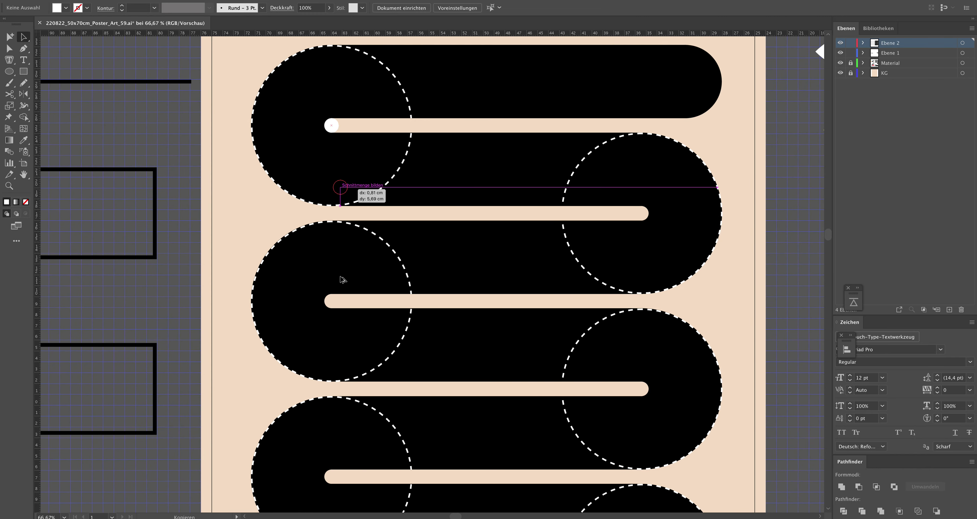
drag(335, 304, 335, 305)
key(super+minus)
key(super+minus)
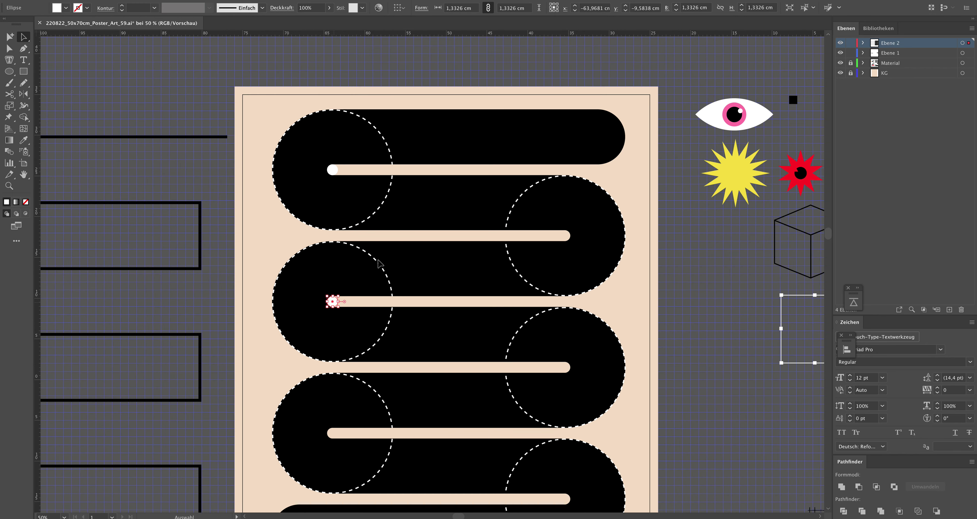
key(super+d)
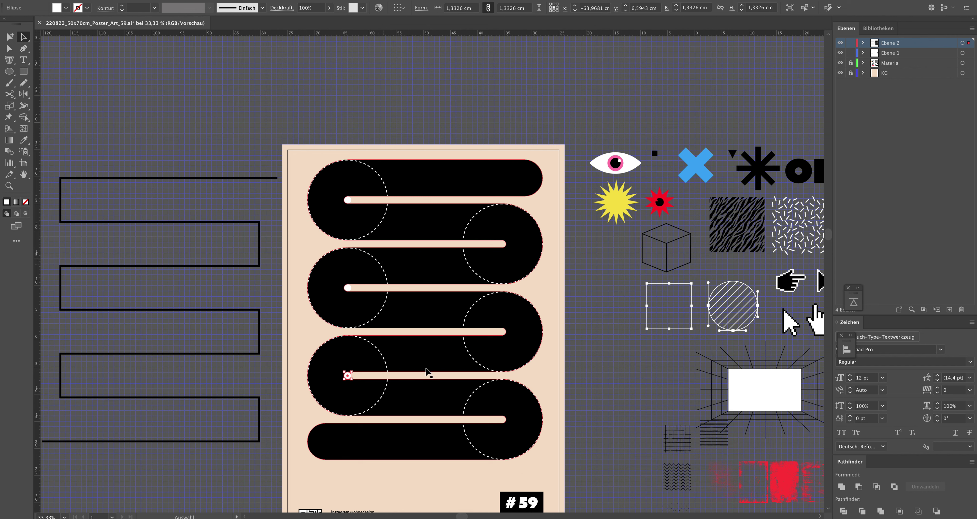
Copy a white dot onto the bottom strip's right end
click(567, 375)
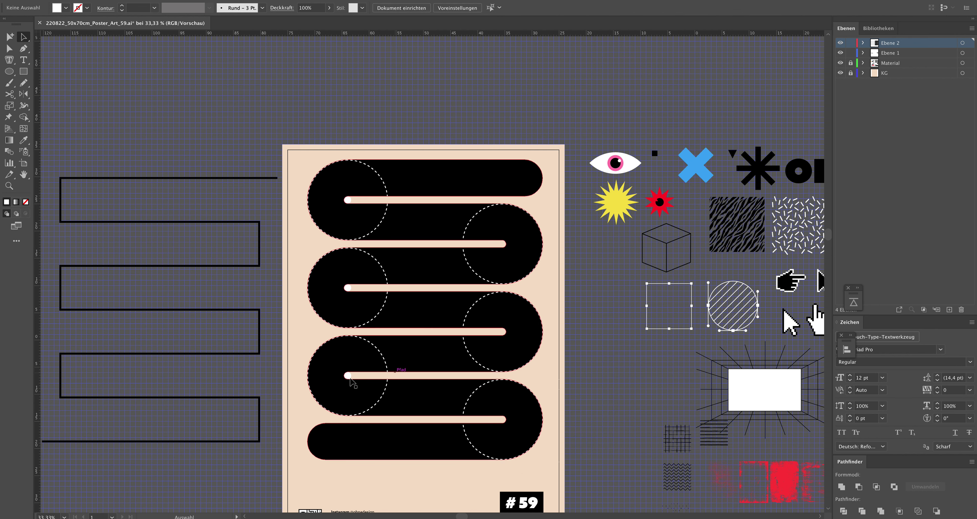
mouse_move(348, 375)
mouse_down()
mouse_move(516, 435)
mouse_move(503, 421)
mouse_up()
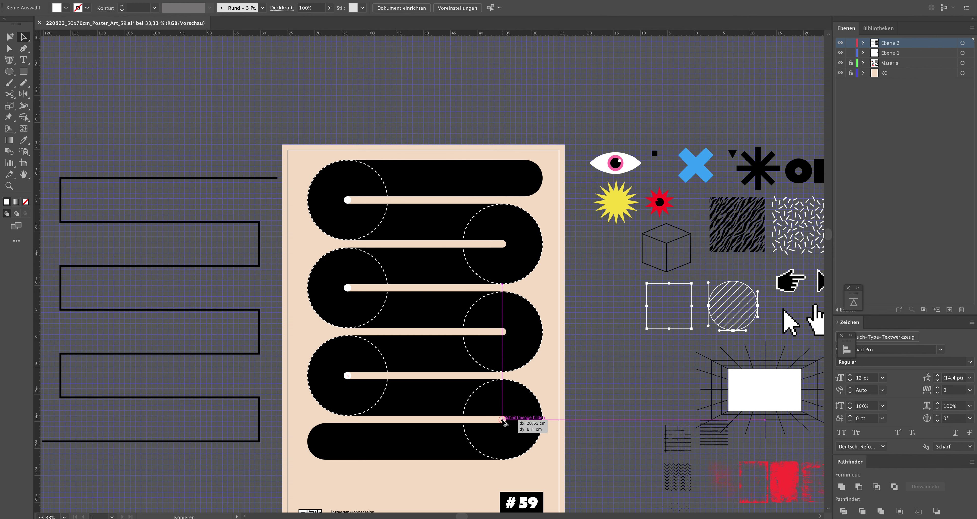
mouse_move(503, 421)
mouse_down()
mouse_move(557, 464)
mouse_move(541, 454)
mouse_up()
key(z)
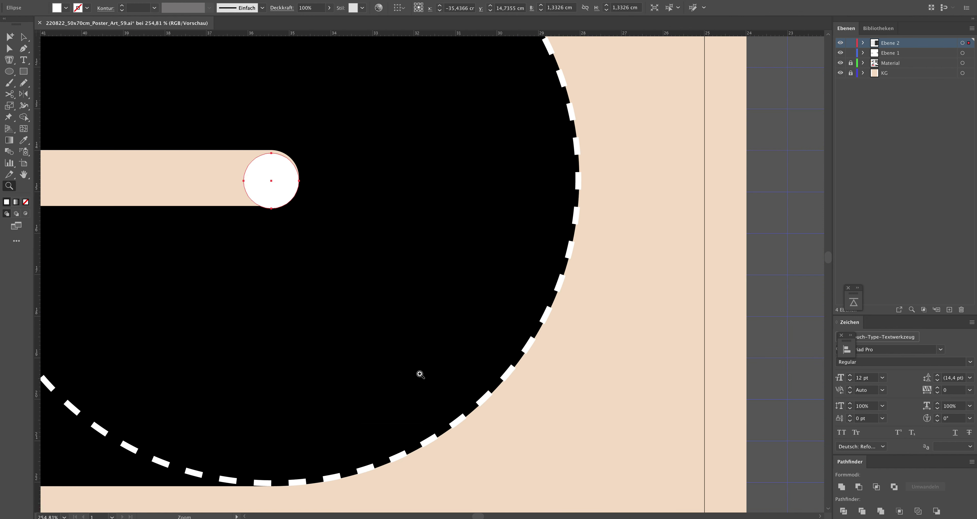
Centre the white dot on its strip end with small drags and arrow-key nudges
key(a)
key(ctrl+shift+a)
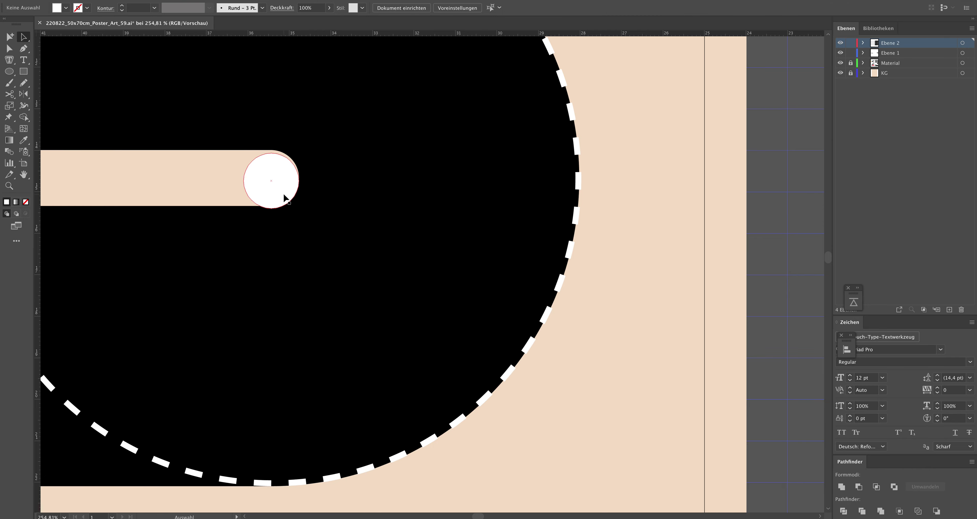
drag(284, 195, 284, 191)
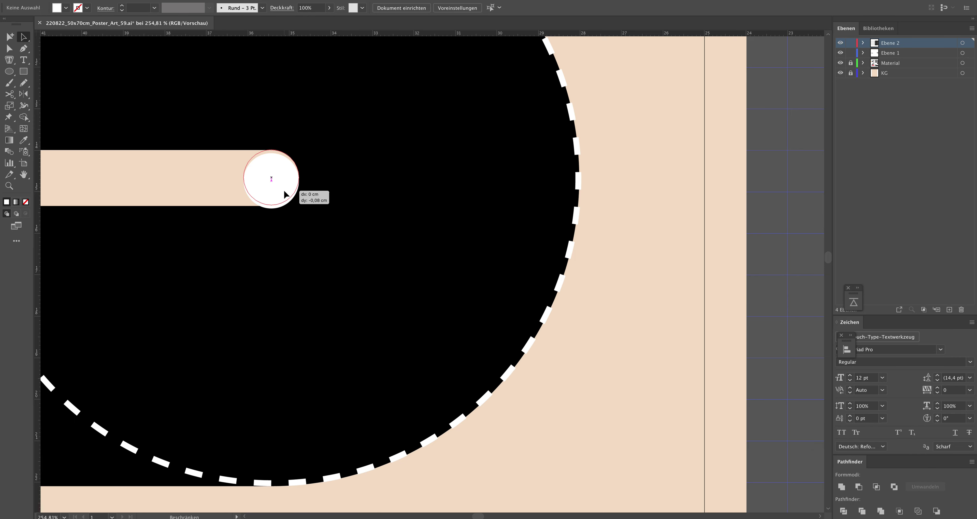
drag(284, 192, 285, 188)
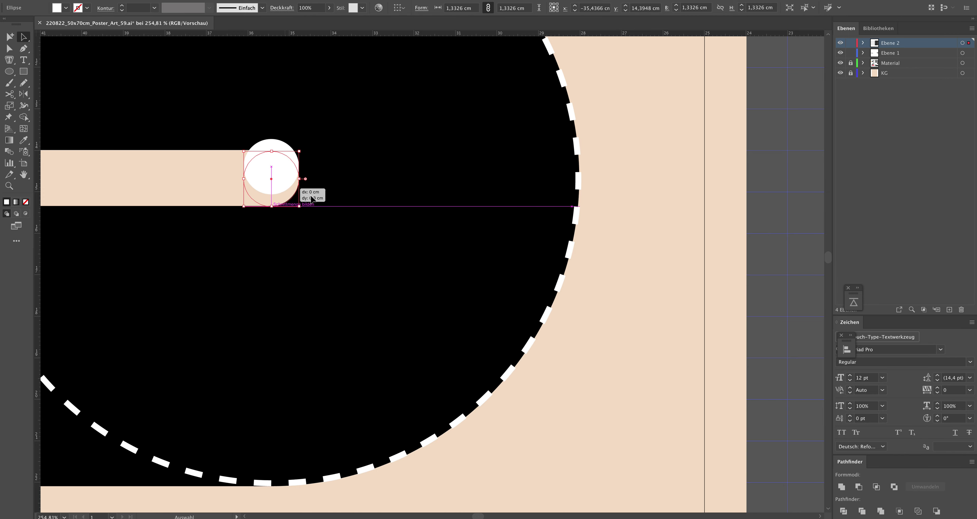
key(Up)
key(Up)
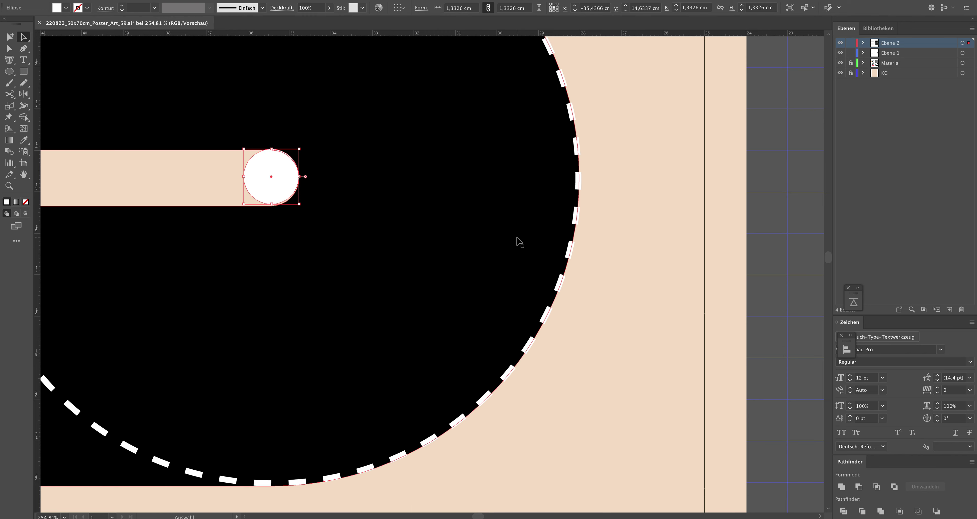
key(Down)
key(Down)
key(Down)
key(Down)
key(Down)
key(Down)
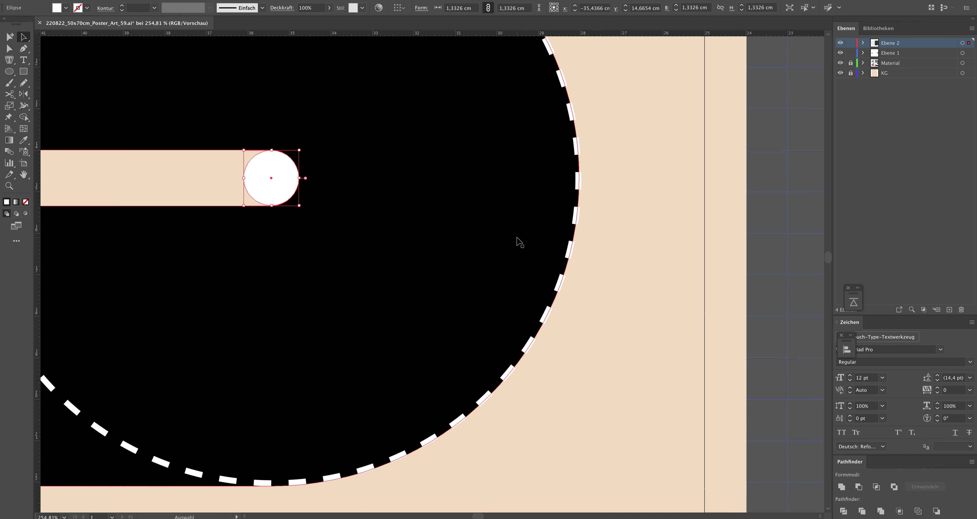
key(Down)
click(669, 292)
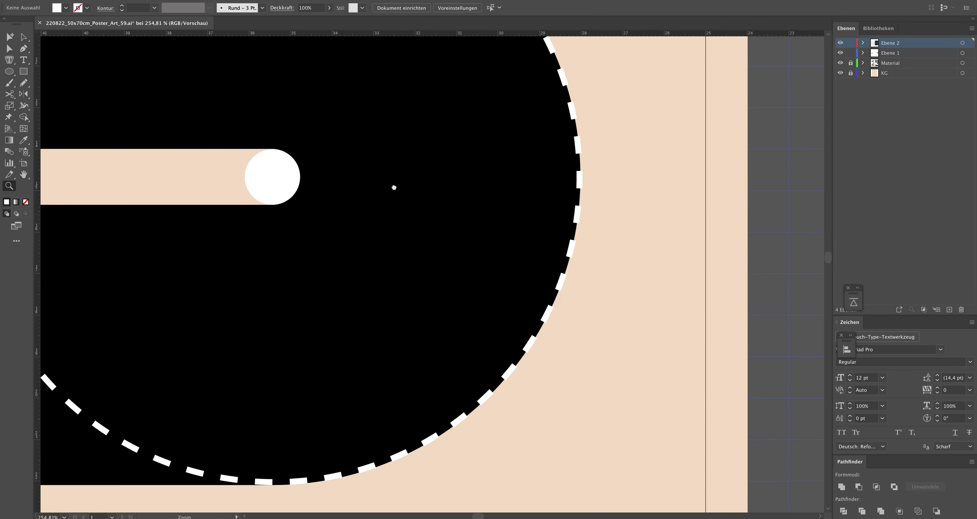
Copy the white dot up onto the beige bar's rounded tip inside the large black turn
drag(393, 187, 506, 351)
drag(387, 339, 423, 11)
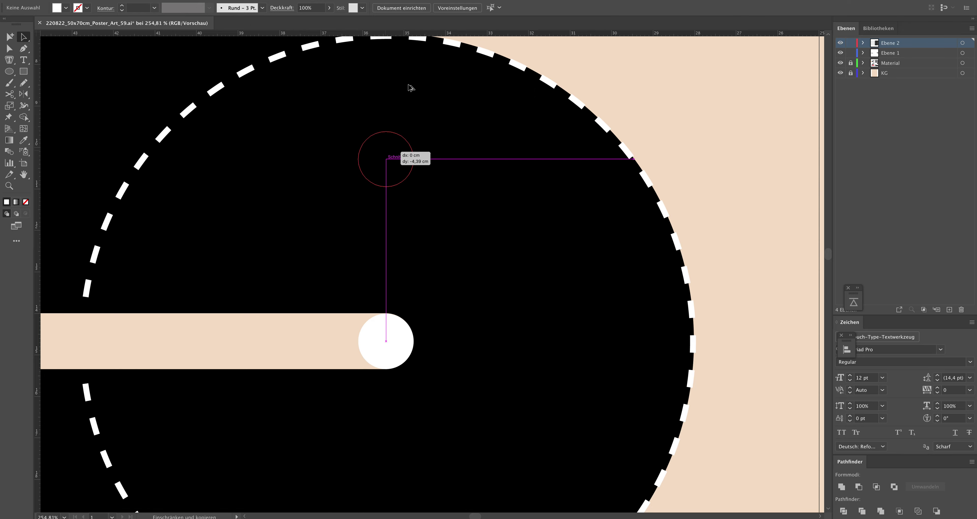
drag(422, 2, 480, 88)
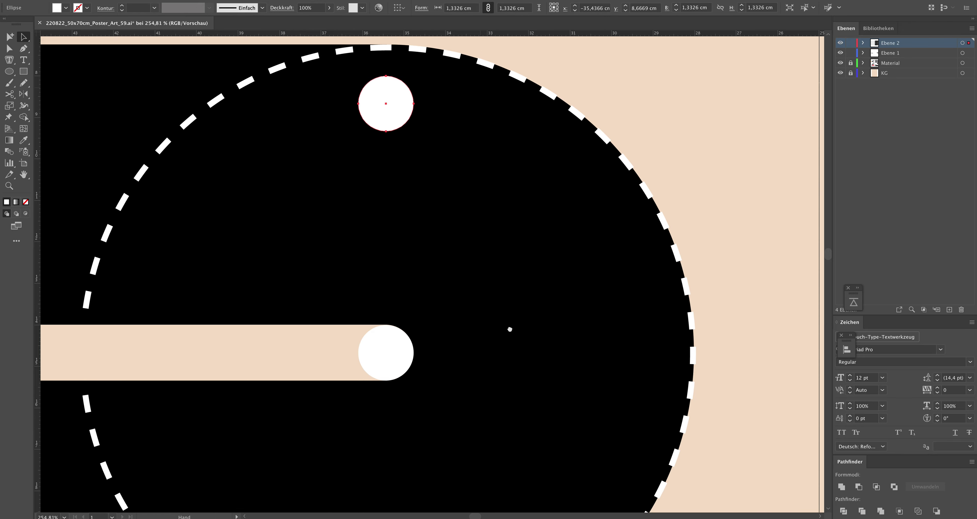
scroll(508, 327, up, 10)
mouse_move(425, 417)
mouse_down()
mouse_move(439, 96)
mouse_move(501, 105)
mouse_up()
scroll(534, 364, up, 6)
scroll(536, 401, up, 3)
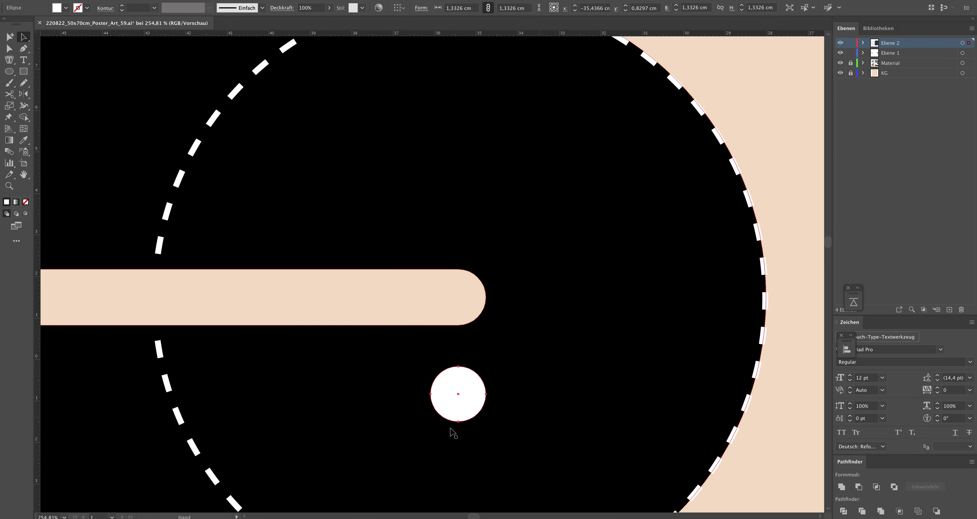
mouse_move(460, 404)
mouse_down()
mouse_move(463, 284)
mouse_move(460, 311)
mouse_up()
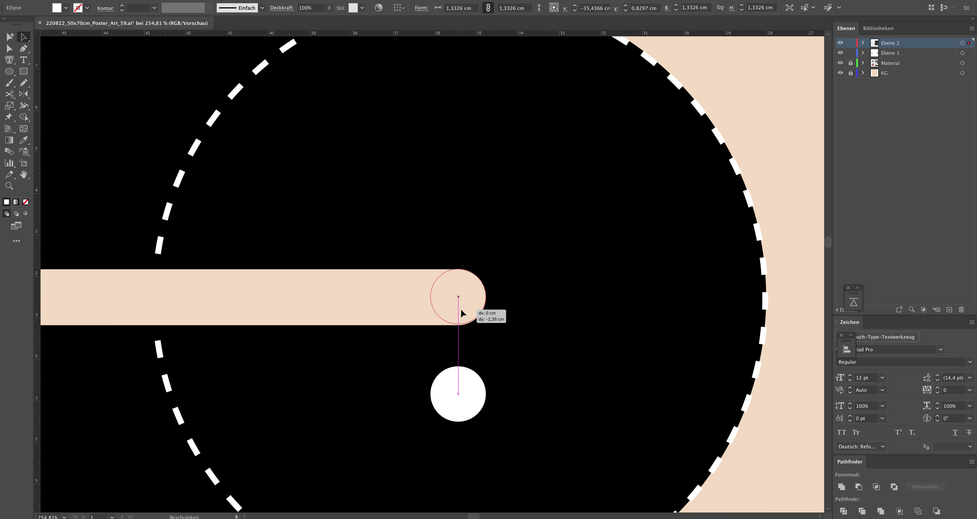
drag(461, 310, 461, 310)
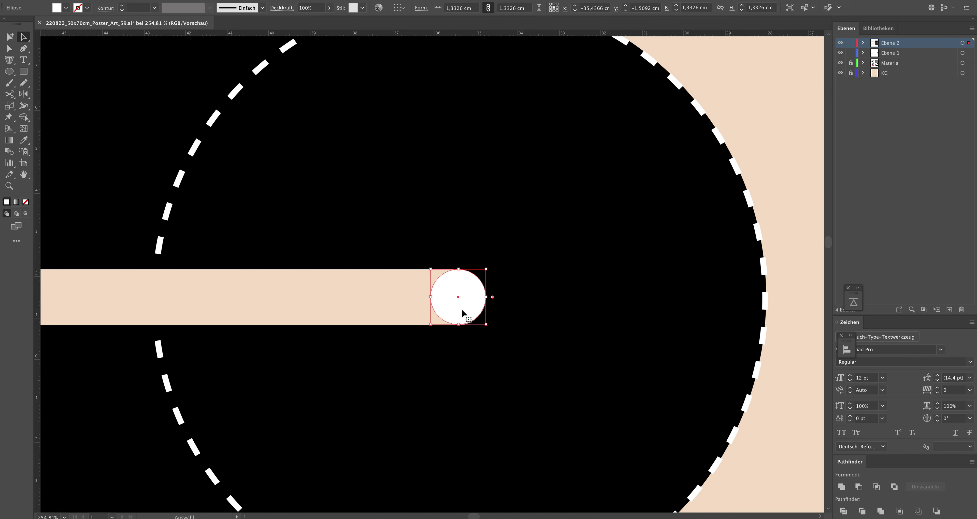
key(Down)
click(567, 322)
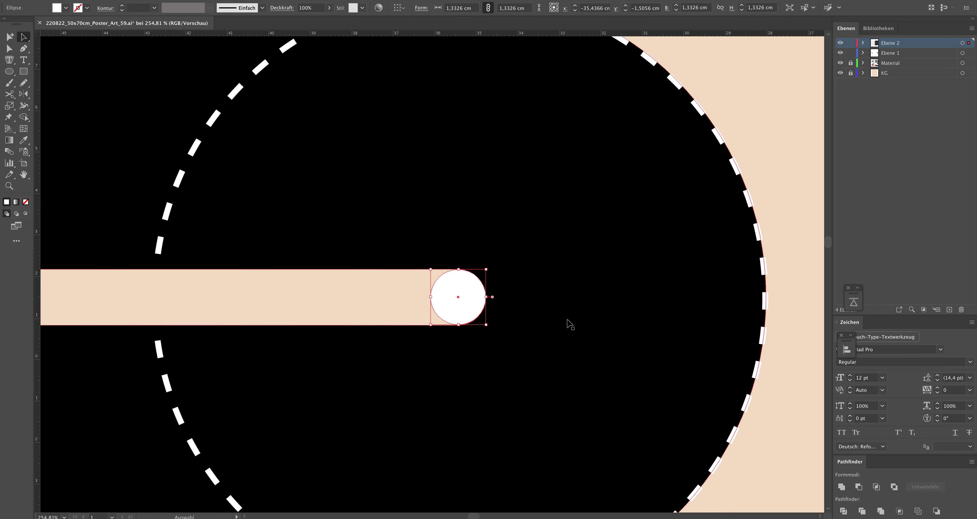
key(z)
alt+click(491, 294)
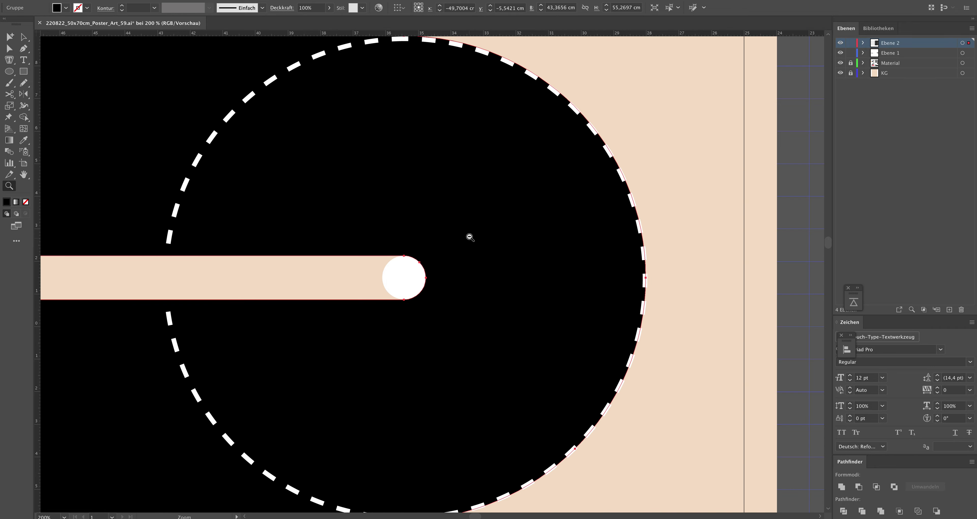
Copy the white dot up onto the upper right-hand bar's end, then zoom out to 50%
alt+click(481, 220)
alt+click(440, 226)
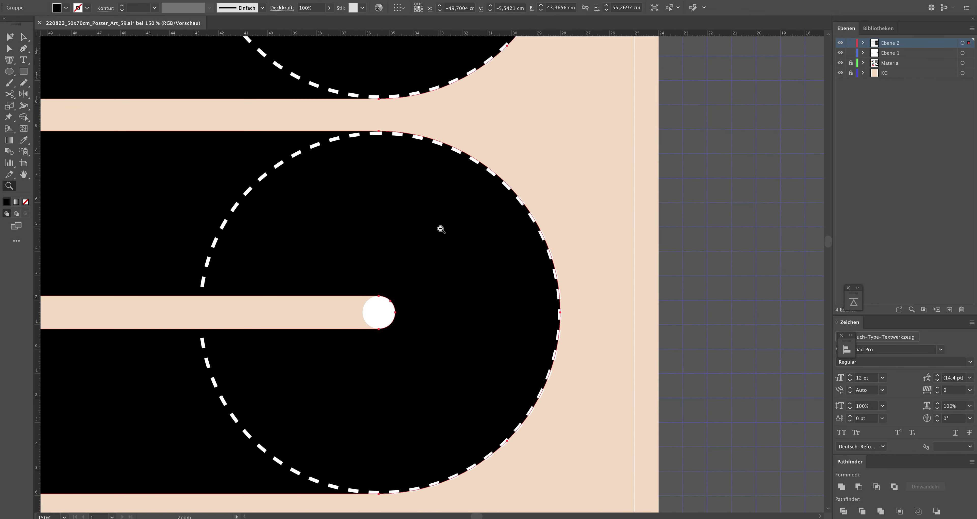
alt+click(441, 229)
key(a)
drag(392, 331, 394, 75)
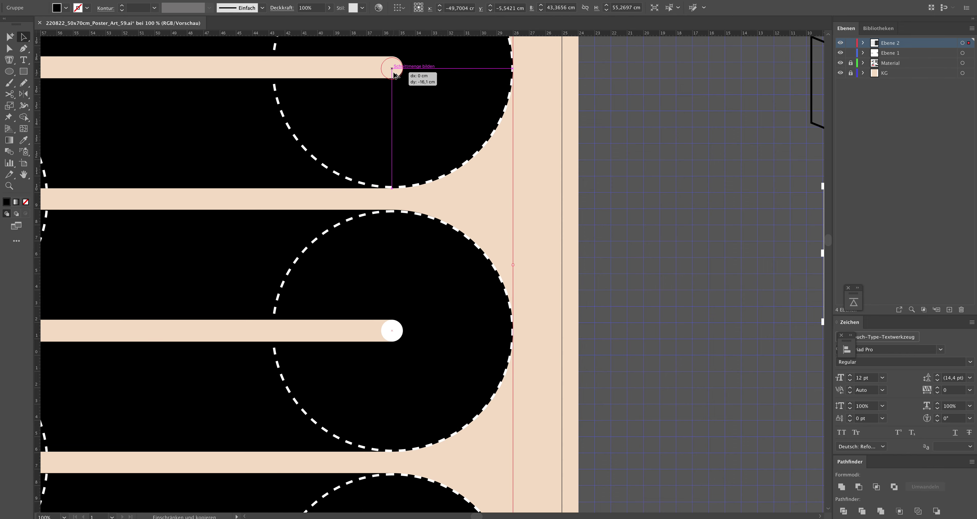
drag(394, 74, 394, 73)
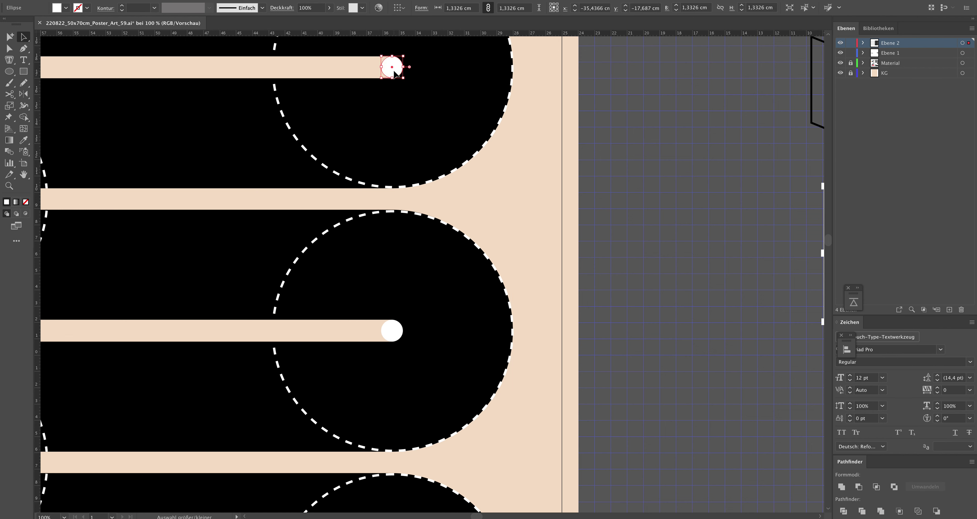
click(279, 69)
key(z)
alt+click(429, 281)
alt+click(345, 296)
Select the six bar-end dots and fill them red
key(a)
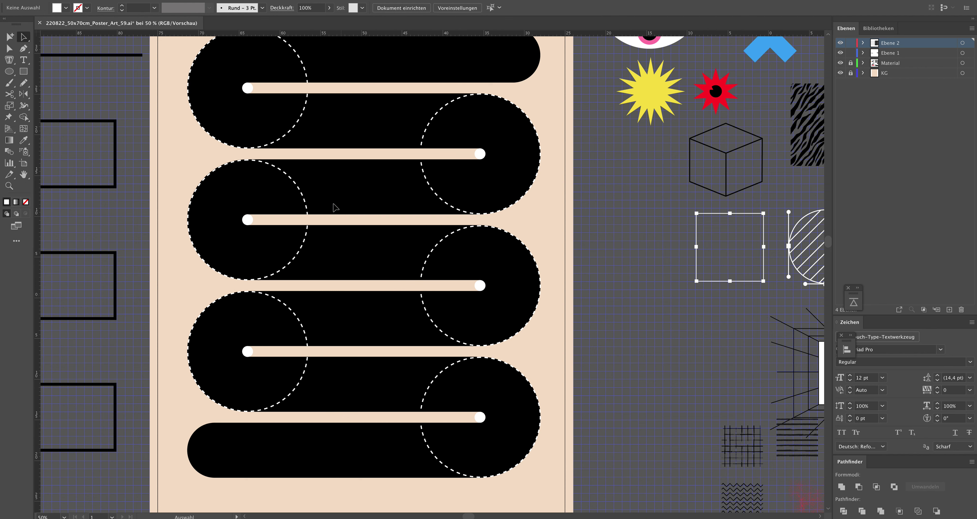
click(247, 88)
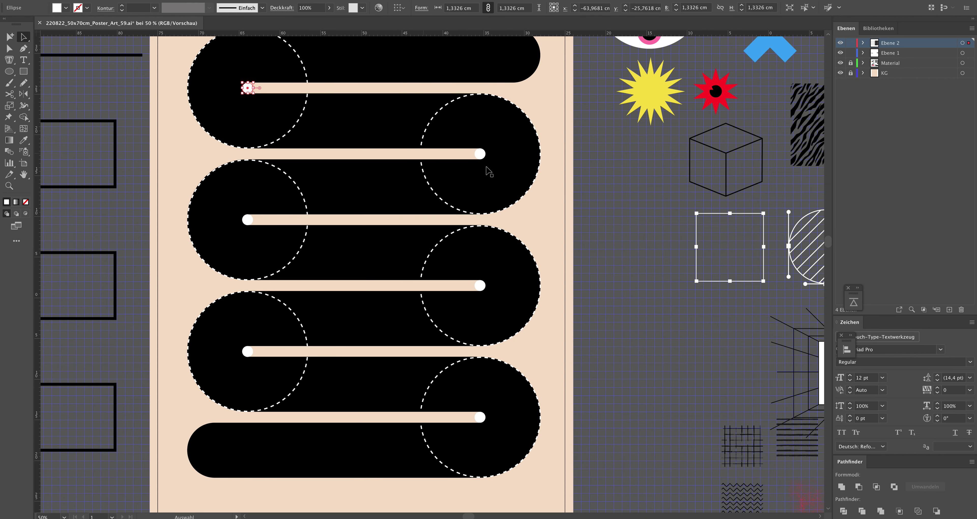
shift+click(480, 154)
shift+click(248, 220)
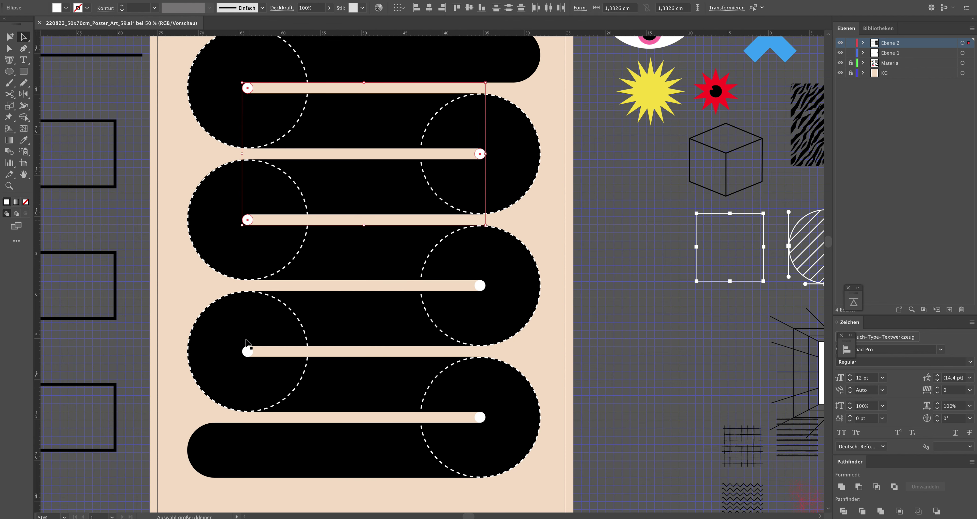
shift+click(247, 351)
shift+click(480, 418)
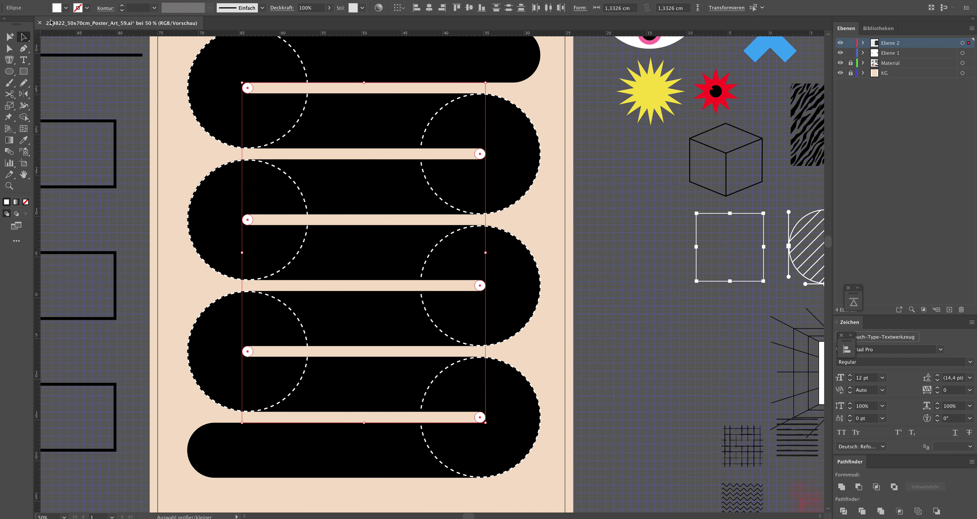
click(68, 8)
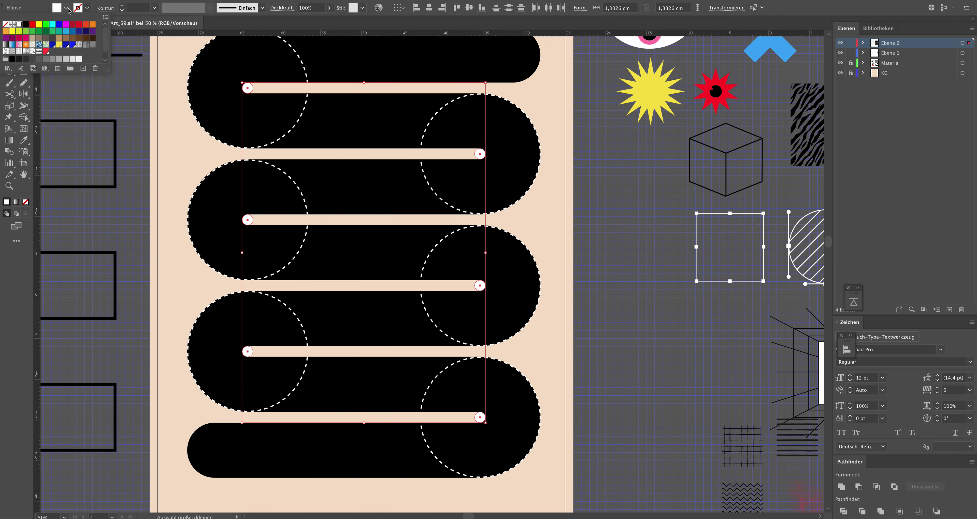
click(80, 26)
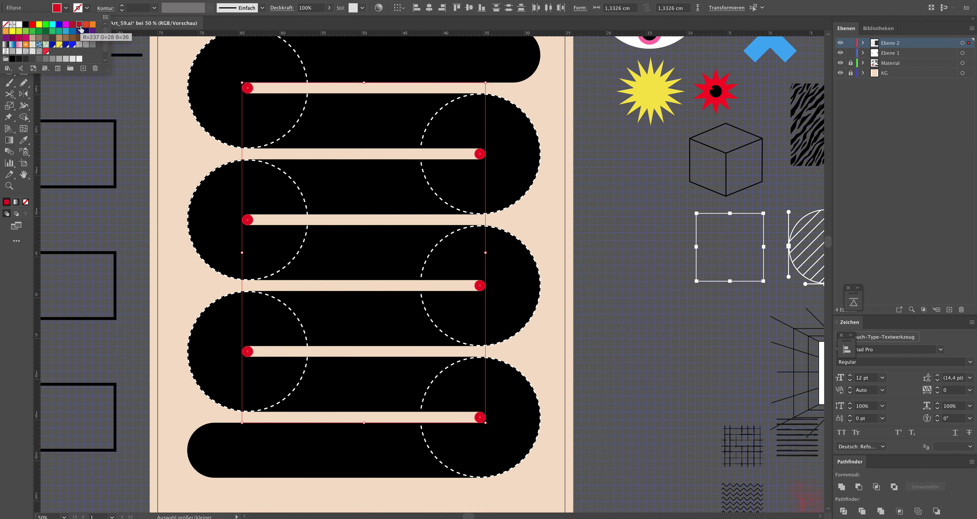
click(621, 302)
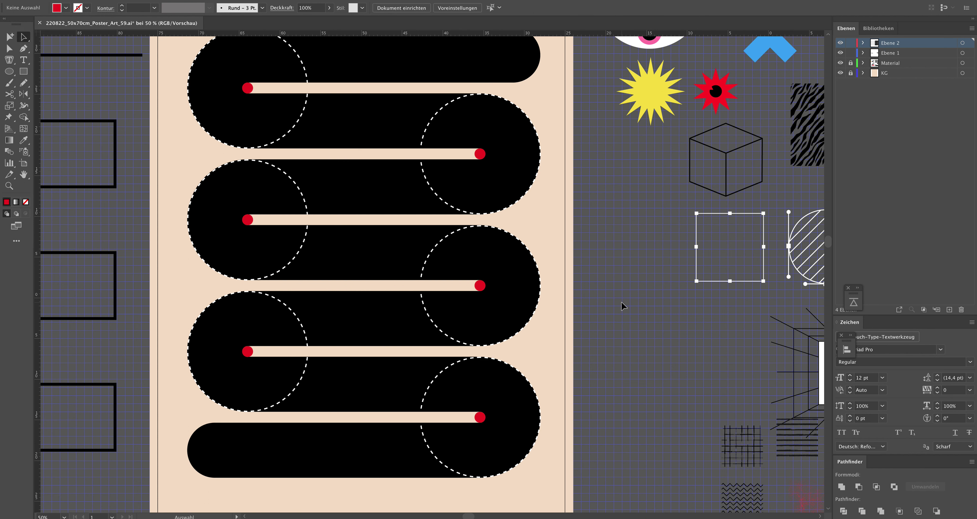
key(z)
alt+click(511, 270)
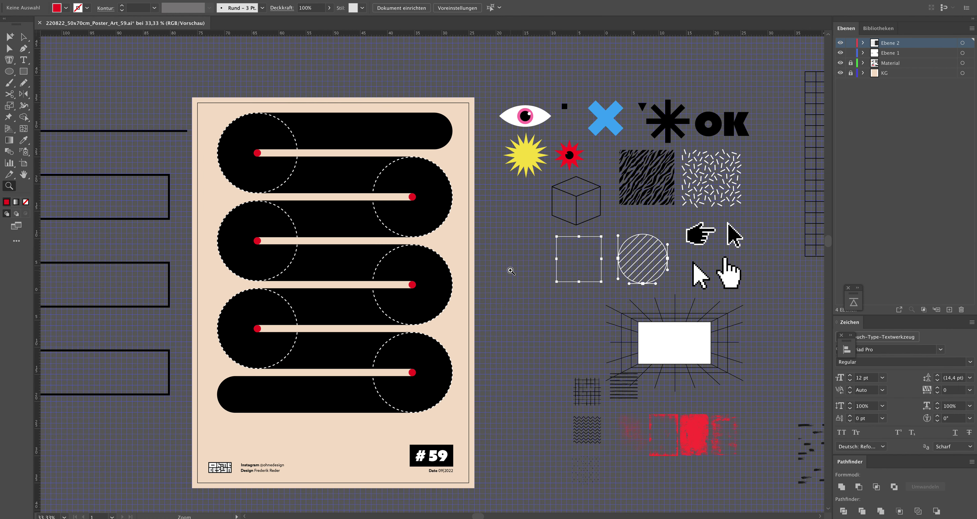
Reselect the bar-end dots and change their fill to orange-red
key(c)
key(a)
key(ctrl+z)
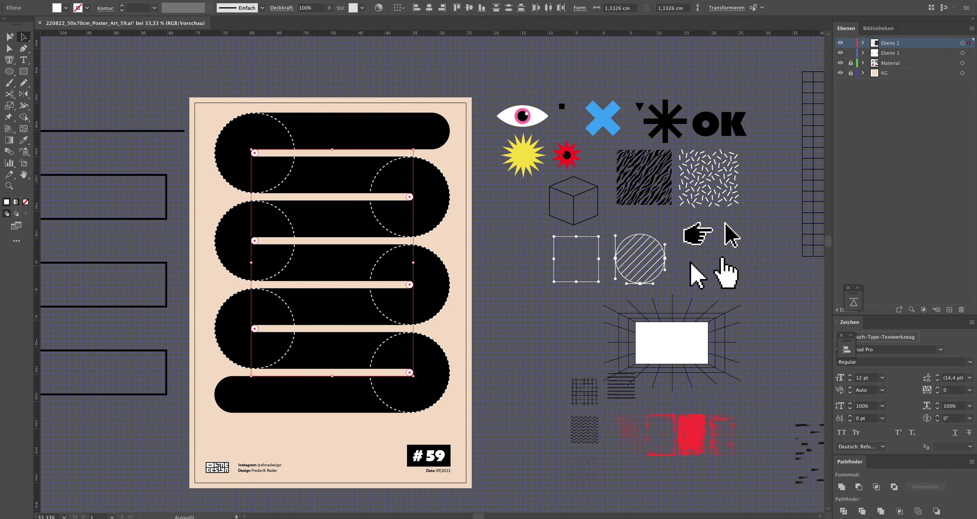
click(66, 7)
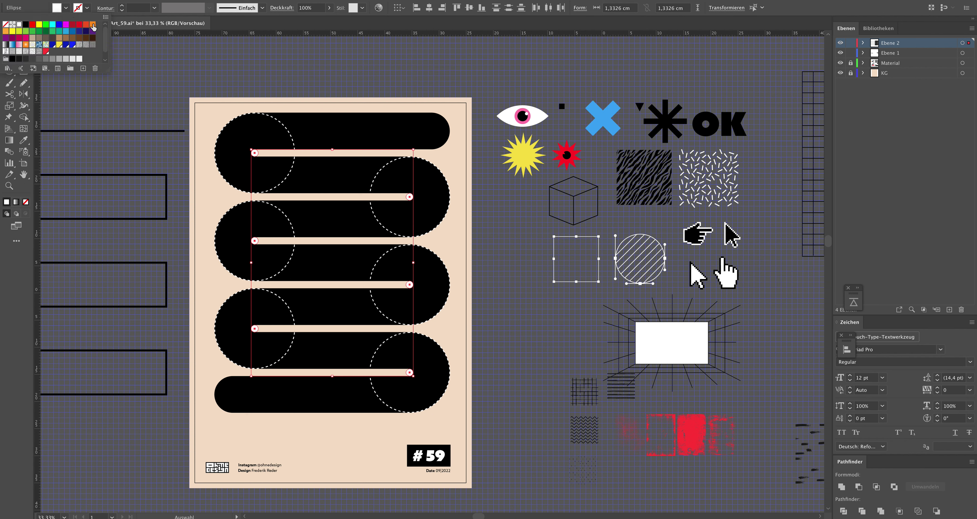
click(86, 24)
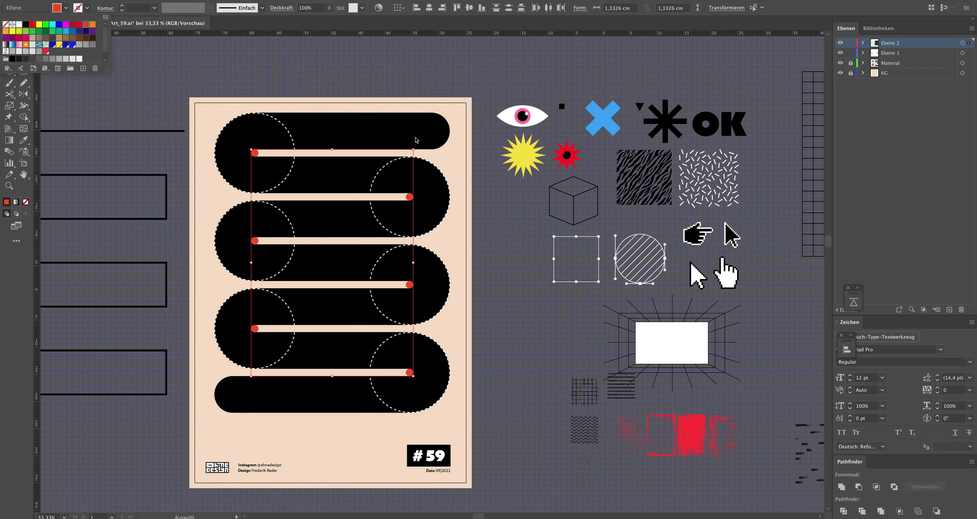
click(318, 100)
click(280, 80)
Draw a roughly 6.88 cm orange-red circle at the black band's top-right end and shift it right
key(l)
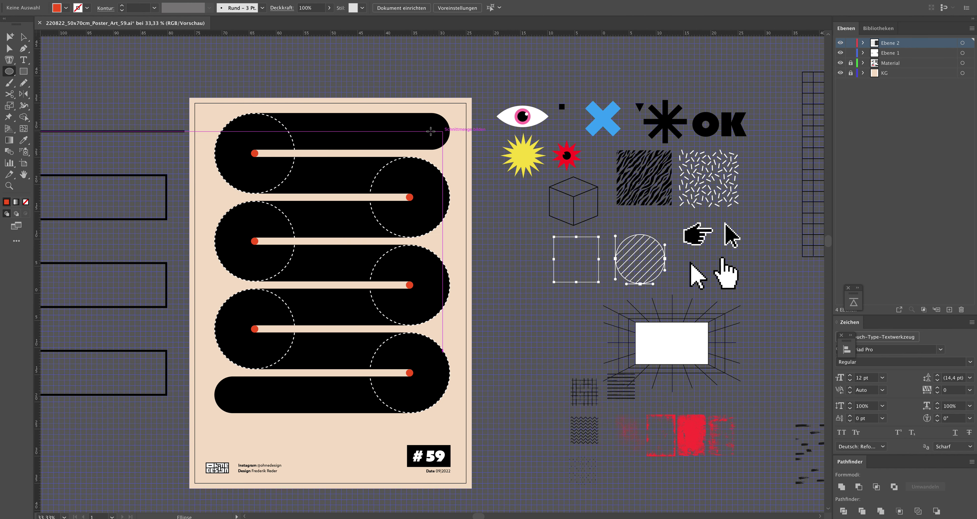
drag(446, 143, 445, 138)
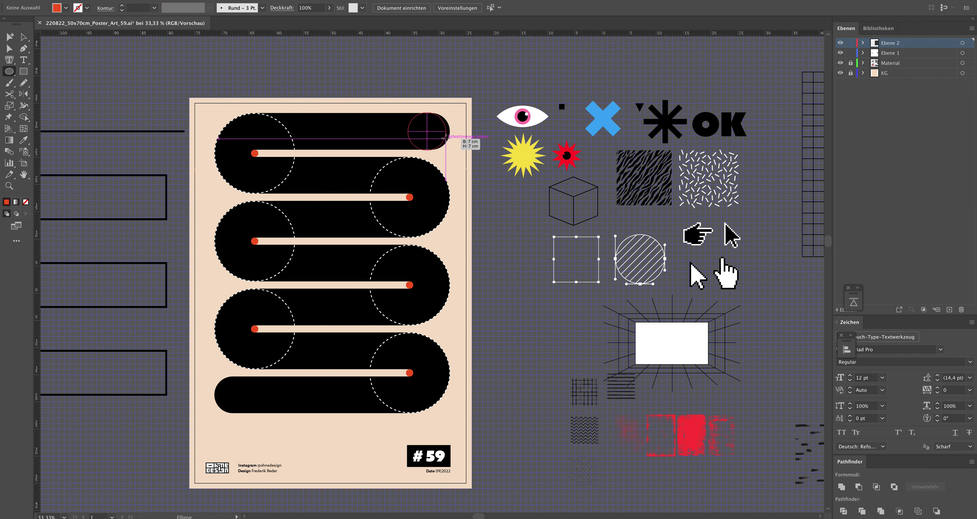
drag(445, 138, 448, 141)
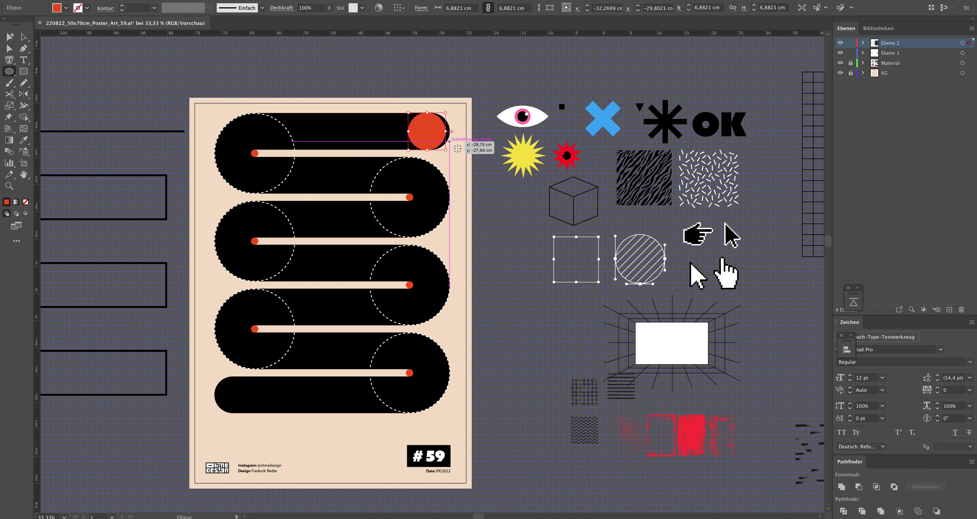
key(a)
key(ctrl+shift+a)
drag(436, 131, 432, 131)
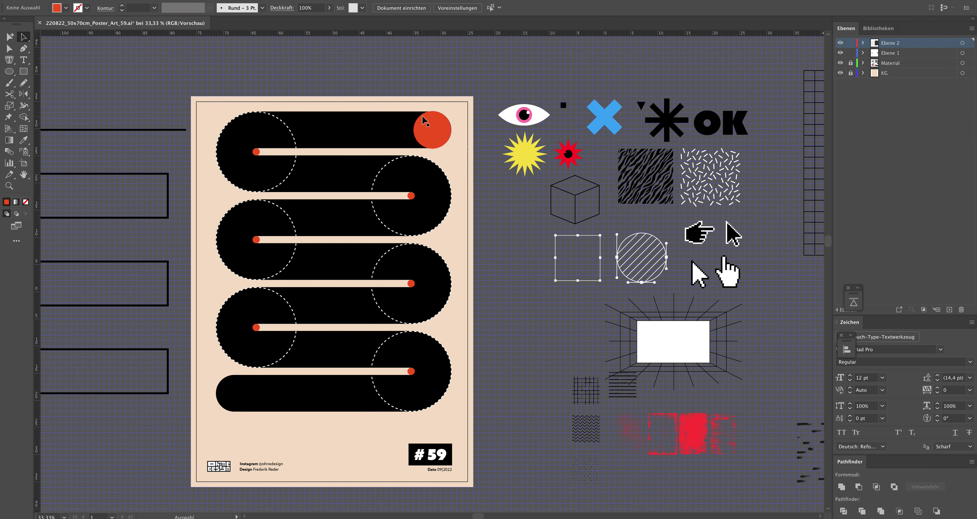
Shrink the red circle to about 6.72 cm so it fits the top band's height
key(z)
click(477, 184)
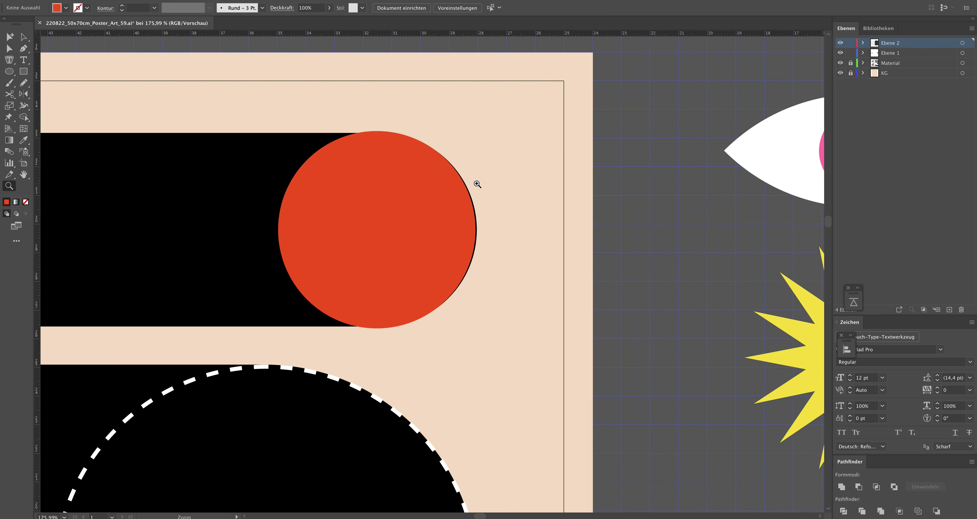
key(a)
click(401, 260)
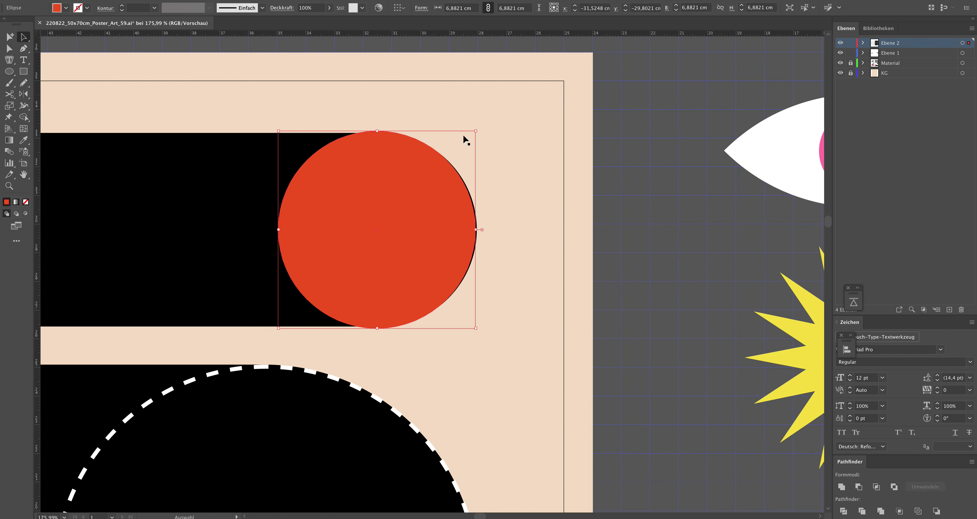
drag(476, 132, 474, 131)
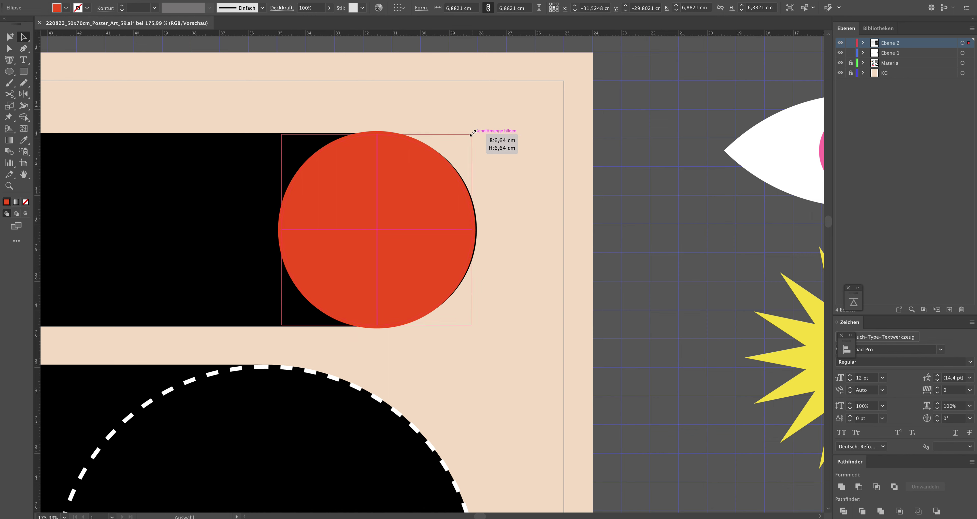
drag(474, 131, 474, 132)
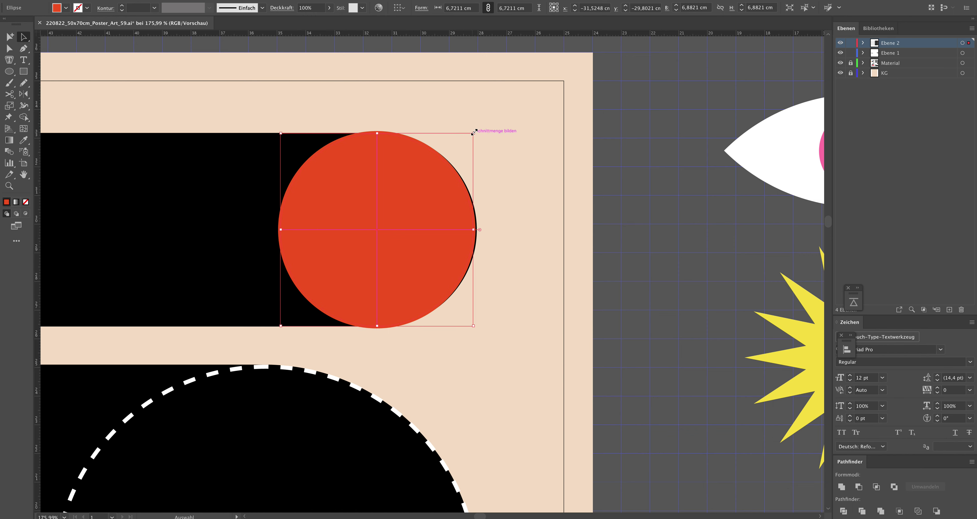
key(Right)
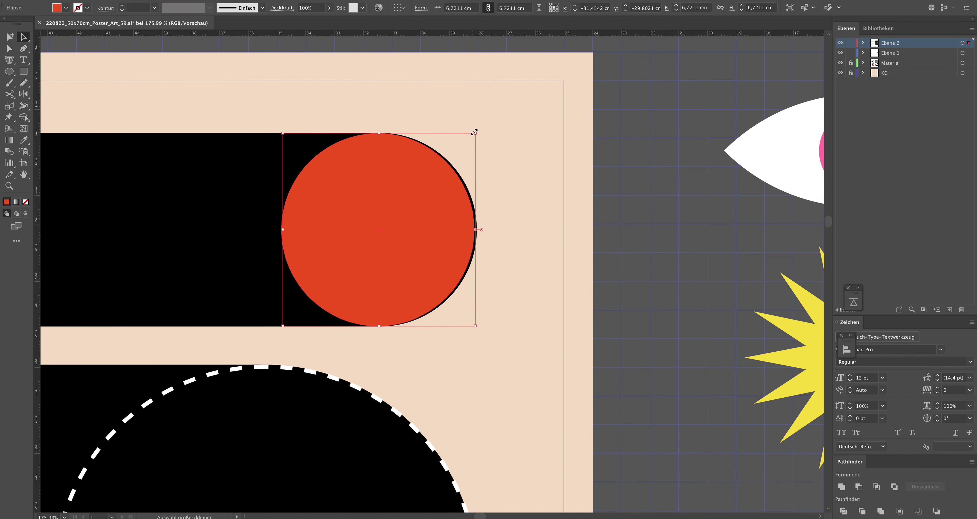
key(Right)
key(Right)
key(Right)
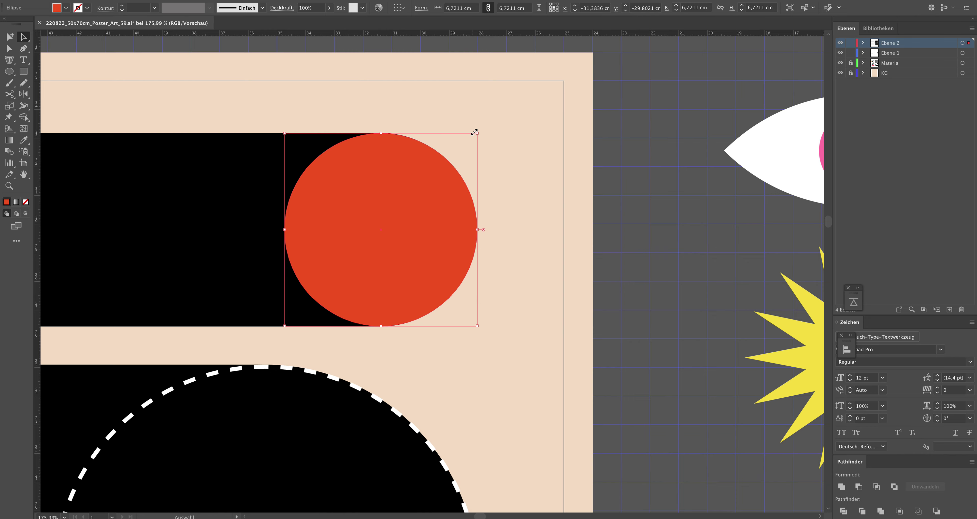
Zoom out to show the whole poster at 33% and paste a copy of the red circle
key(z)
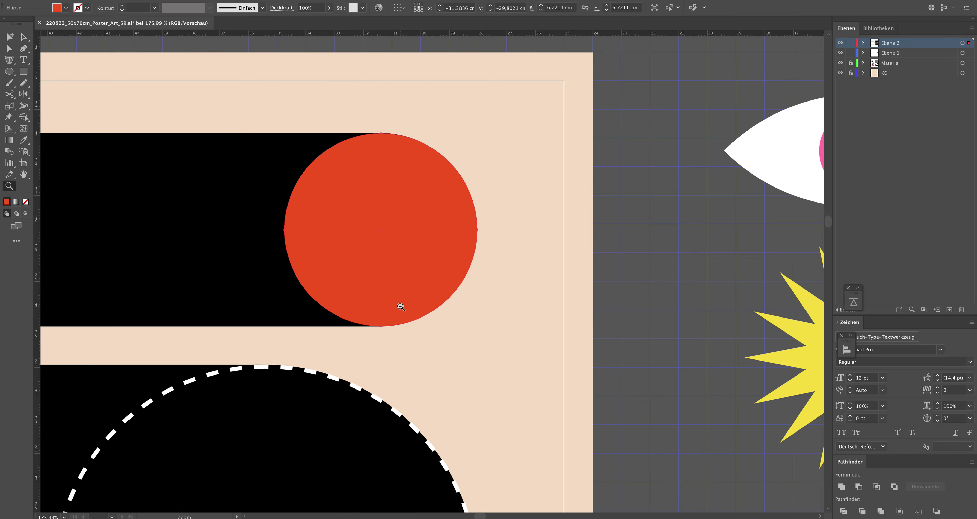
alt+click(401, 306)
alt+click(338, 355)
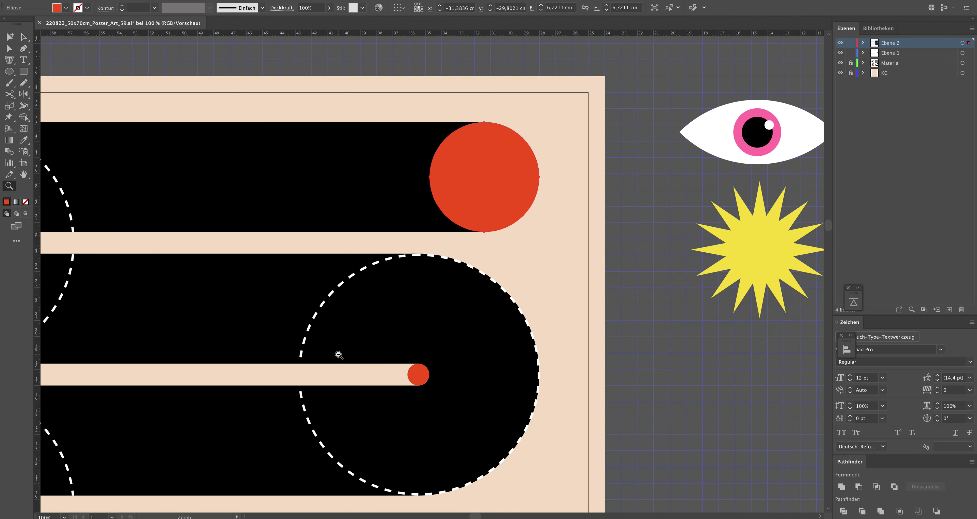
alt+click(338, 355)
alt+click(339, 354)
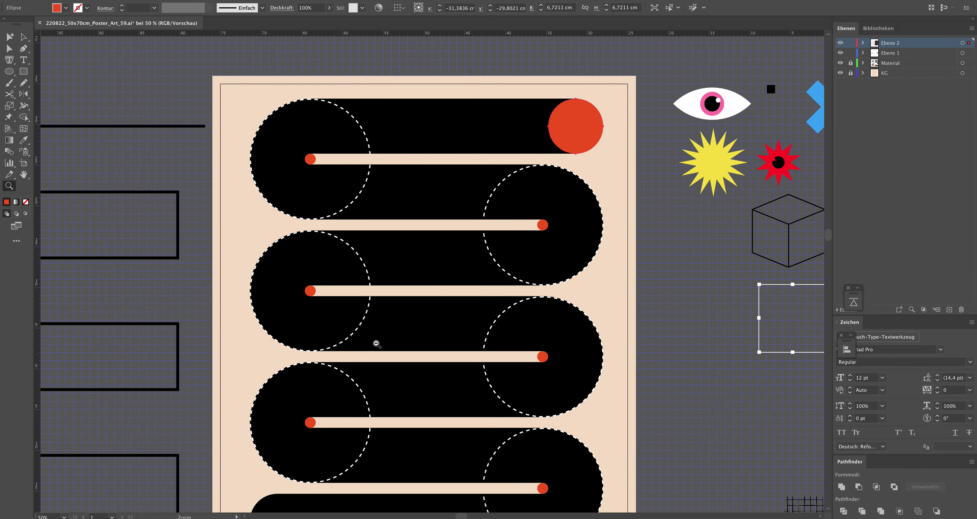
alt+click(411, 327)
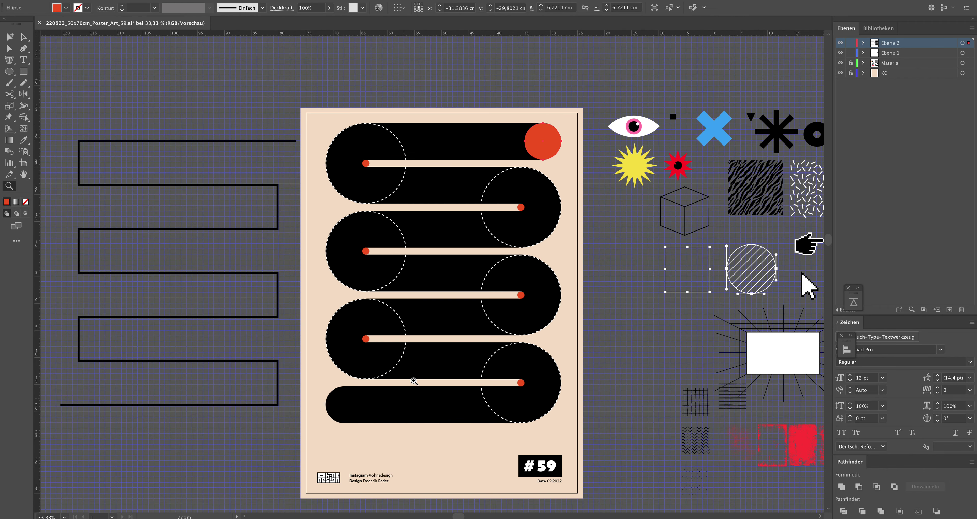
key(a)
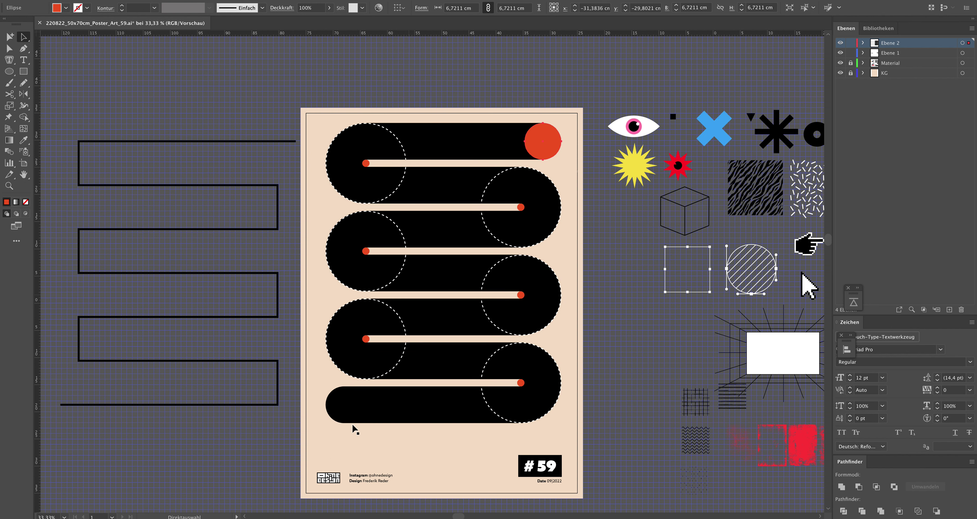
key(ctrl+v)
Move the red circle copy onto the bottom band's left end and align it precisely
drag(436, 284, 345, 411)
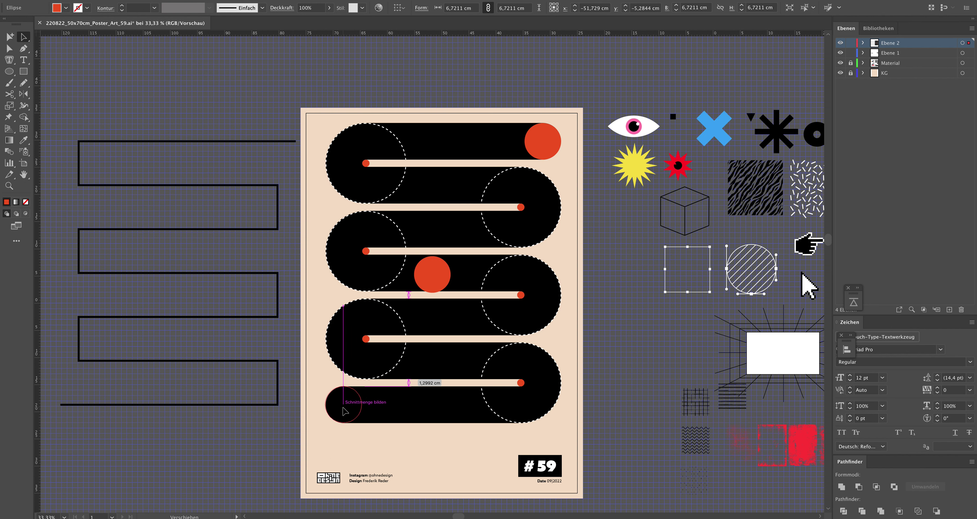
drag(345, 411, 345, 411)
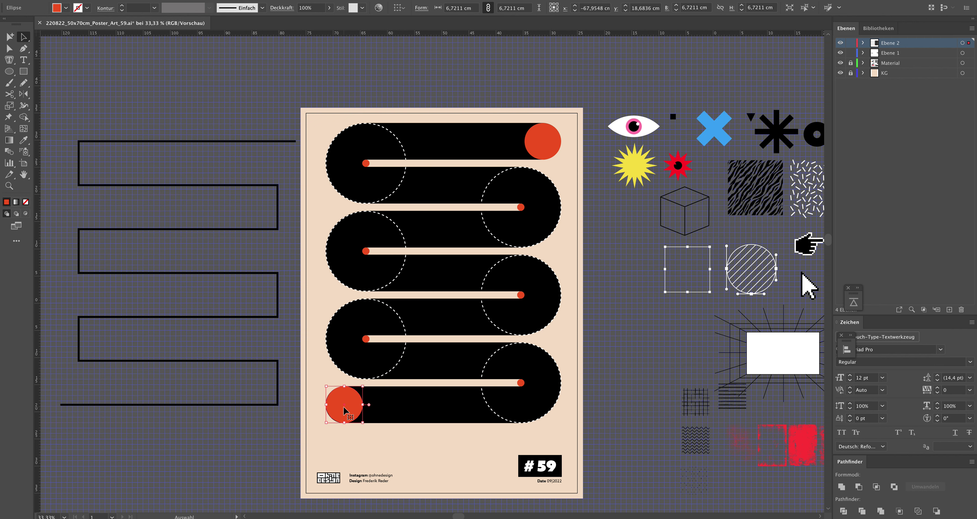
key(z)
drag(315, 383, 386, 442)
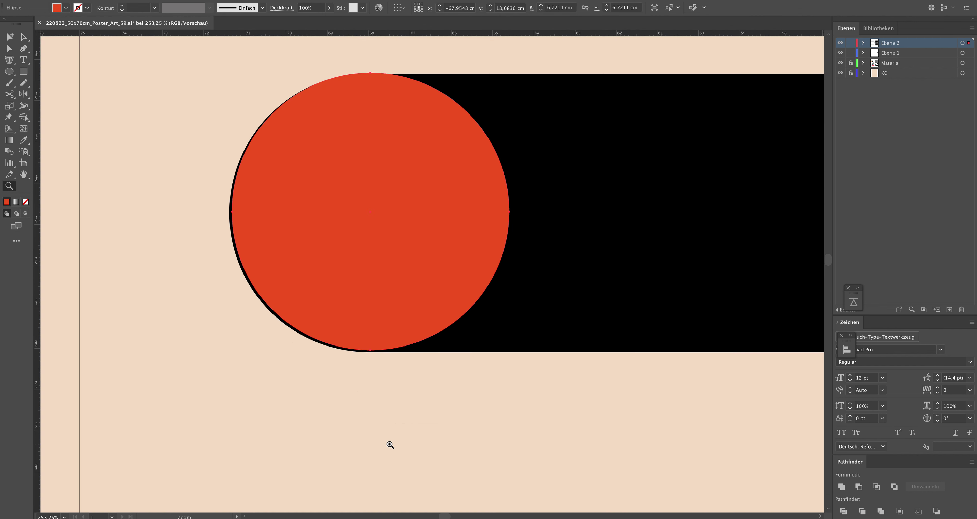
key(v)
key(Left)
key(Down)
drag(397, 294, 396, 295)
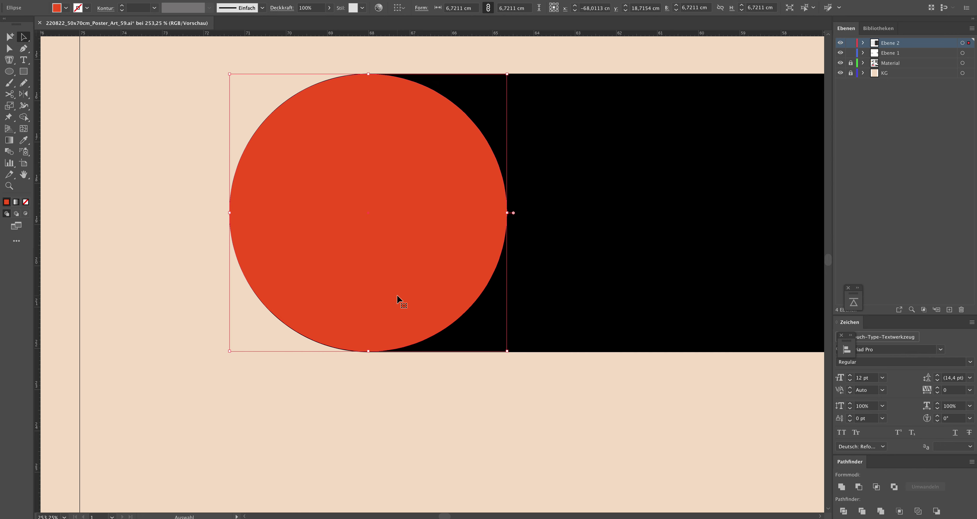
drag(397, 295, 396, 295)
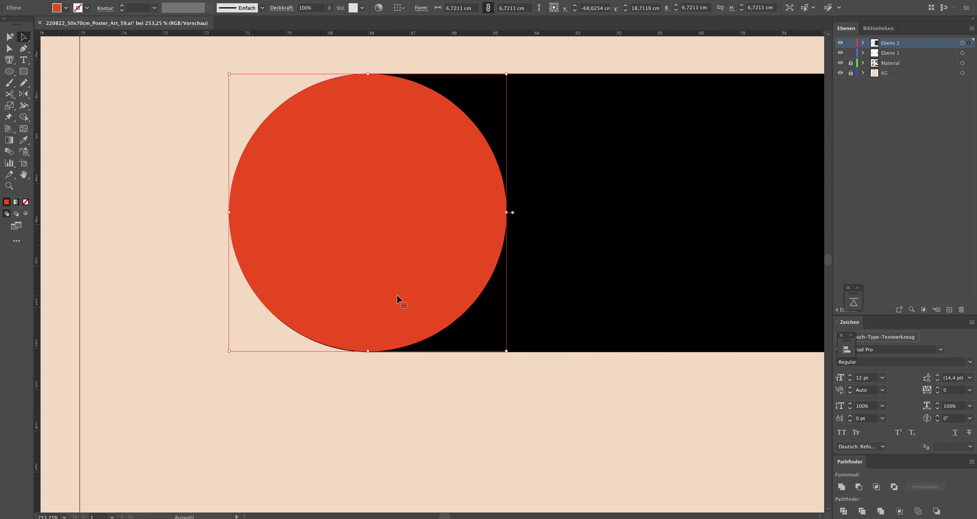
Zoom out to the whole poster and deselect the bottom-left circle
key(z)
alt+click(398, 359)
alt+click(499, 264)
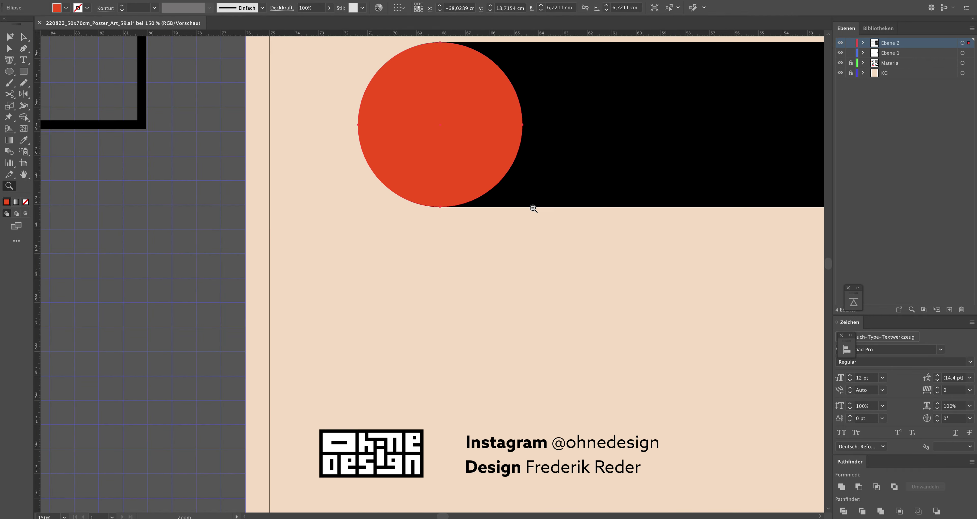
alt+click(562, 183)
alt+click(613, 140)
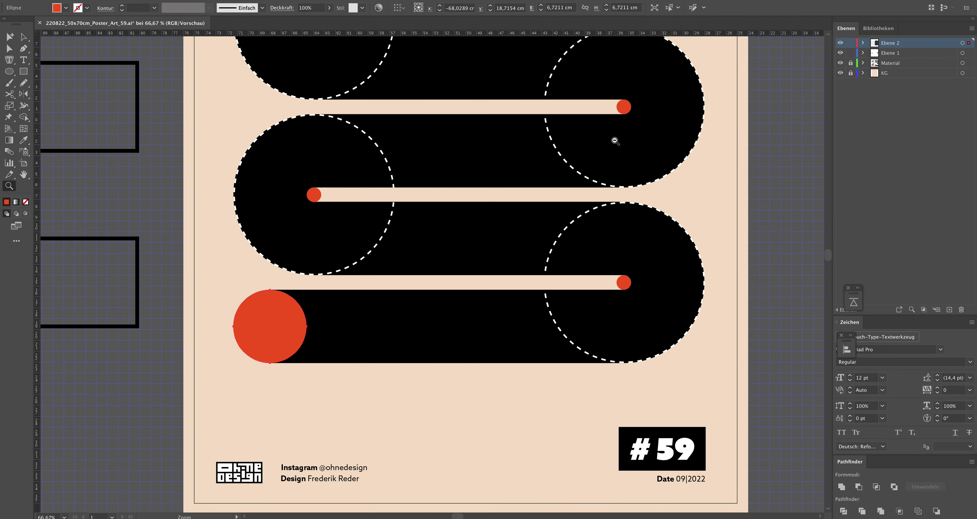
alt+click(615, 140)
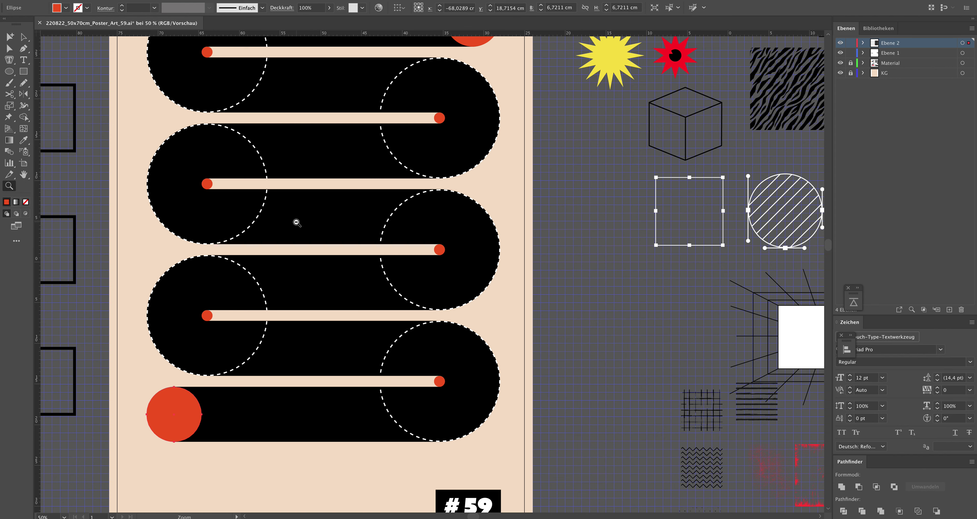
key(v)
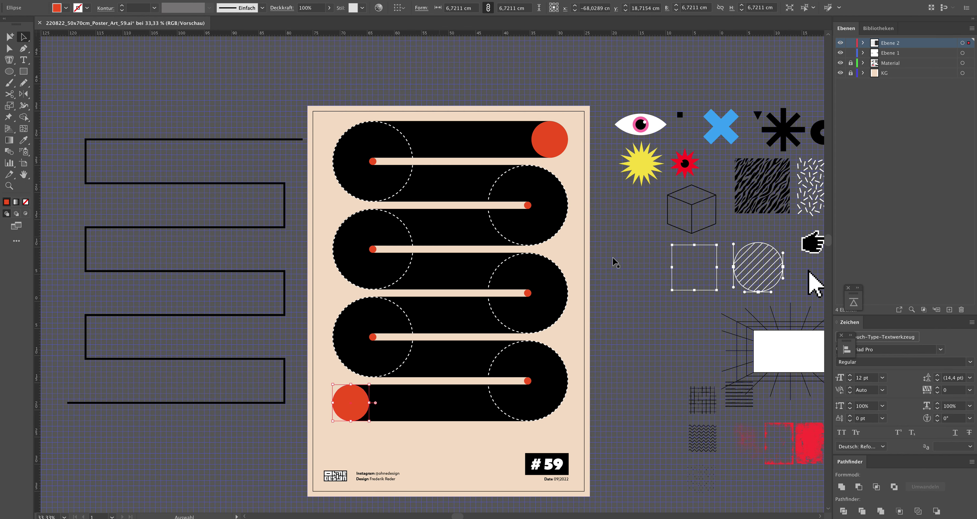
click(610, 256)
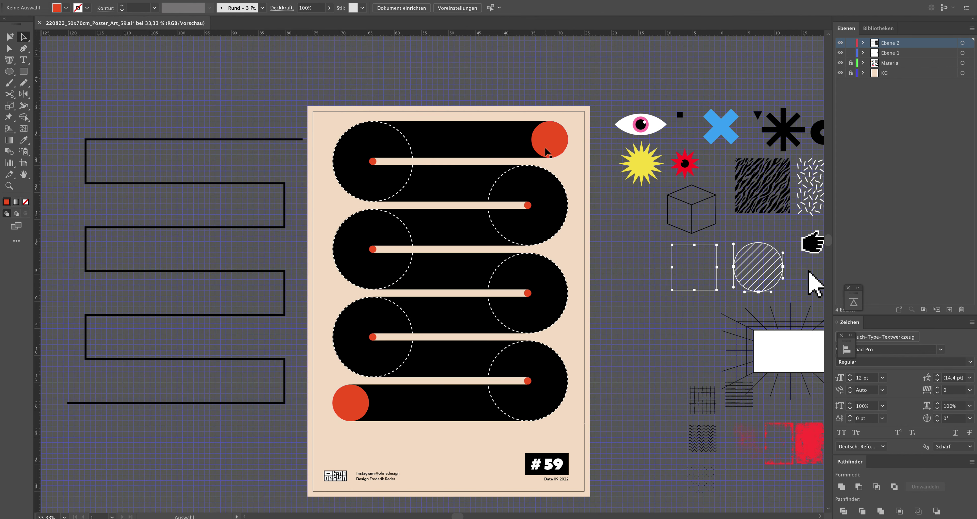
Duplicate the top-right red circle leftward and set Blend Options spacing to Smooth Color
drag(546, 151, 475, 145)
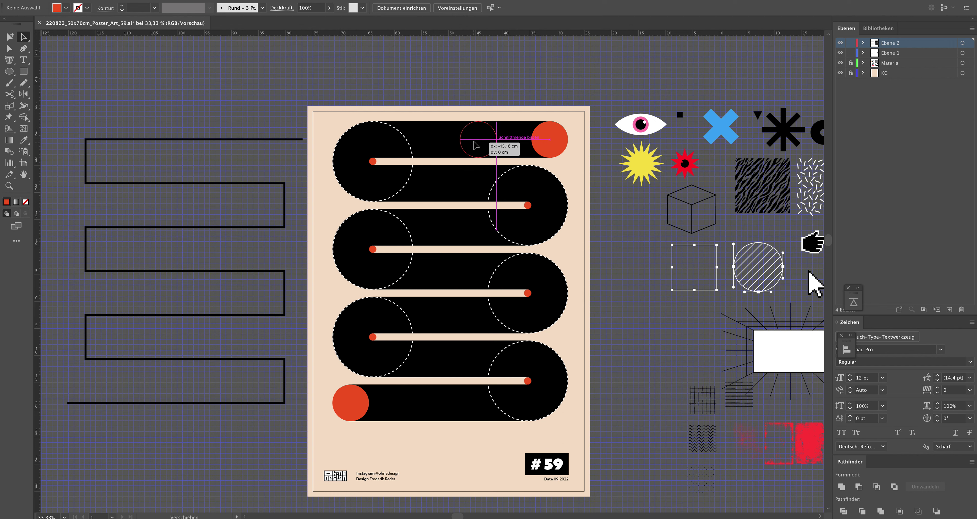
drag(475, 144, 476, 143)
click(114, 0)
mouse_move(126, 169)
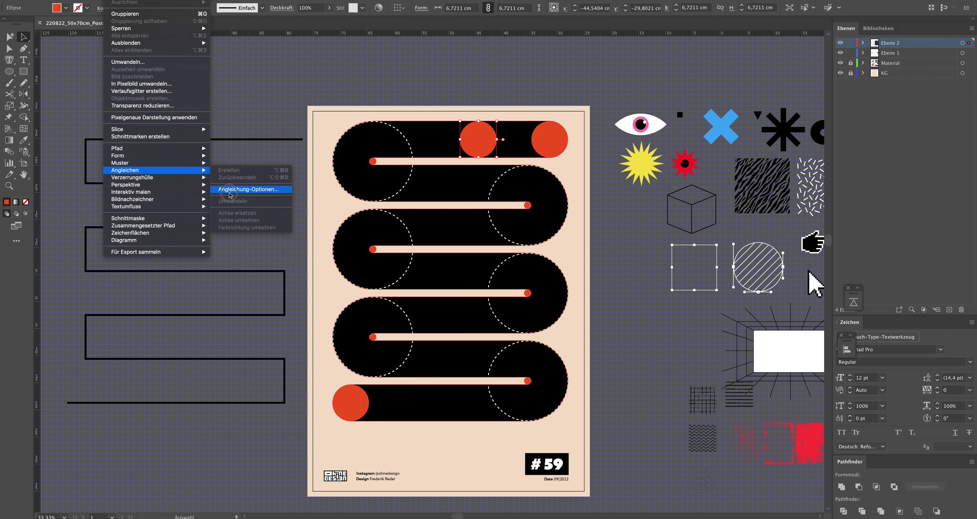
click(248, 189)
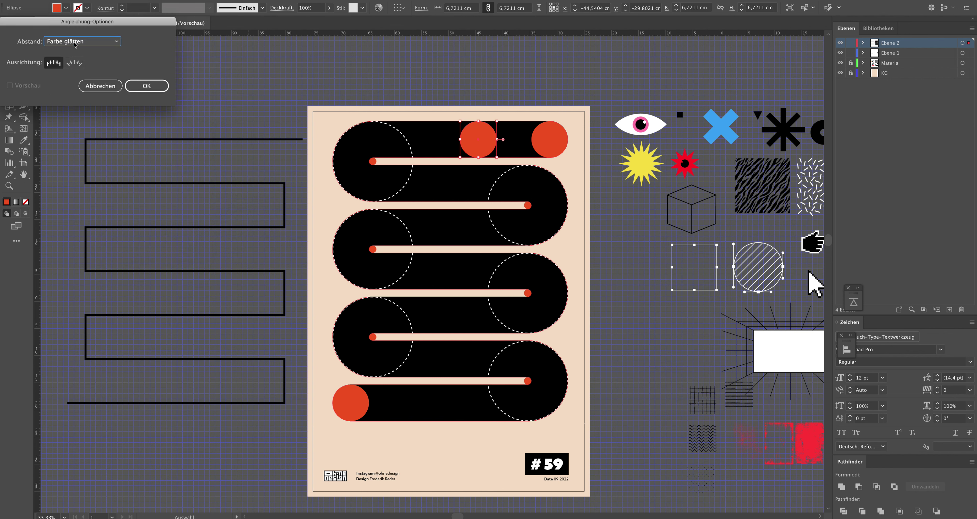
click(75, 44)
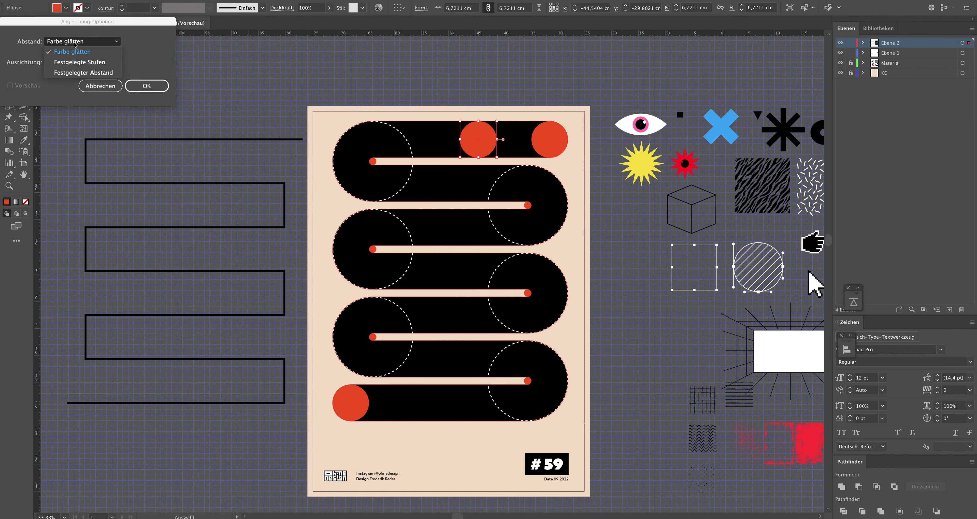
click(79, 62)
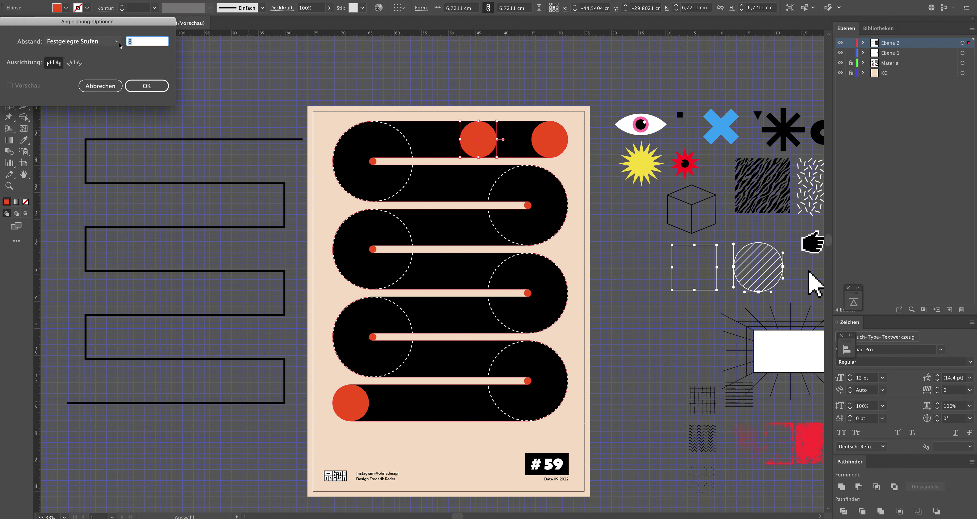
click(96, 42)
click(92, 52)
click(136, 87)
Fill the circle copy orange and blend it with the red circle
shift+click(548, 151)
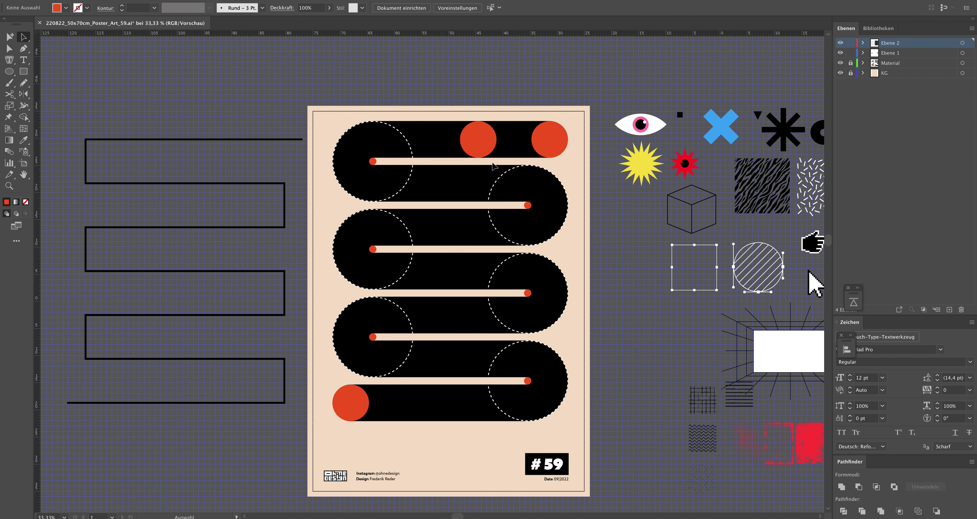
click(66, 10)
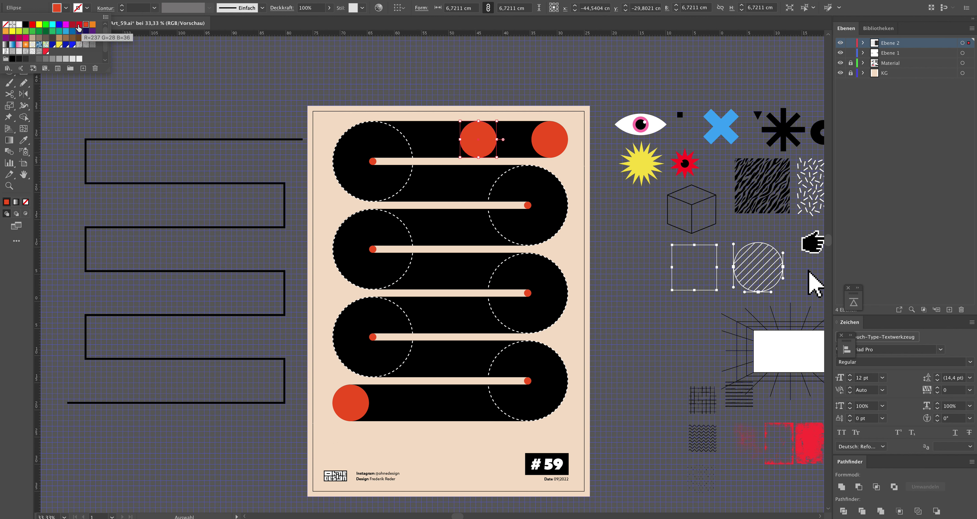
click(93, 24)
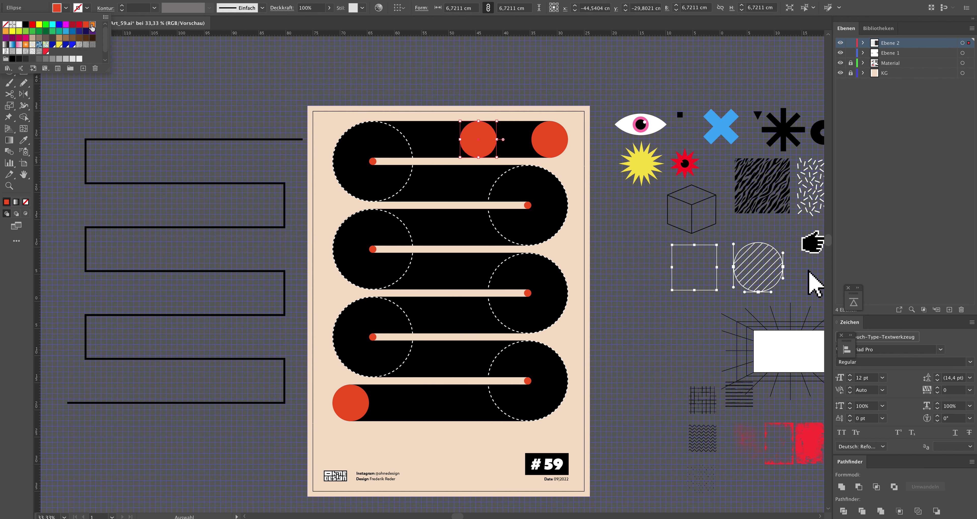
click(544, 147)
shift+click(545, 147)
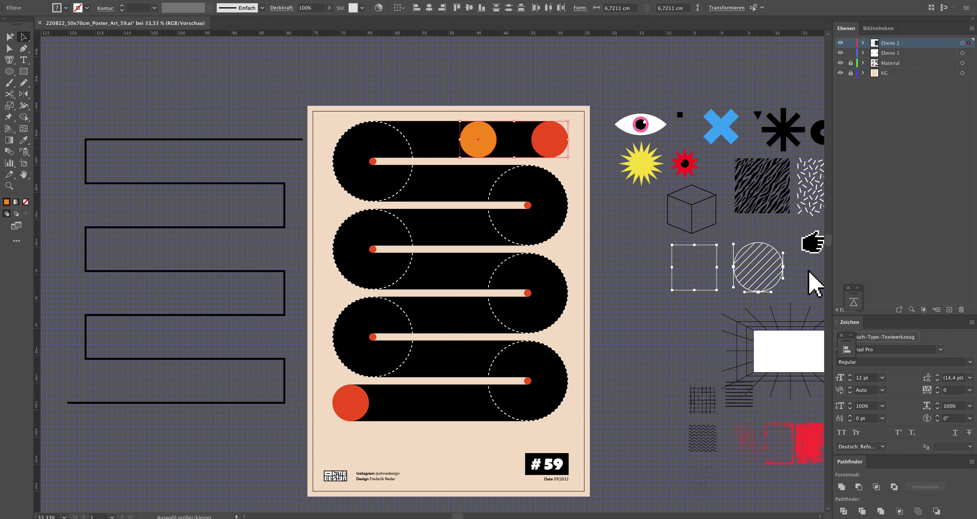
click(113, 1)
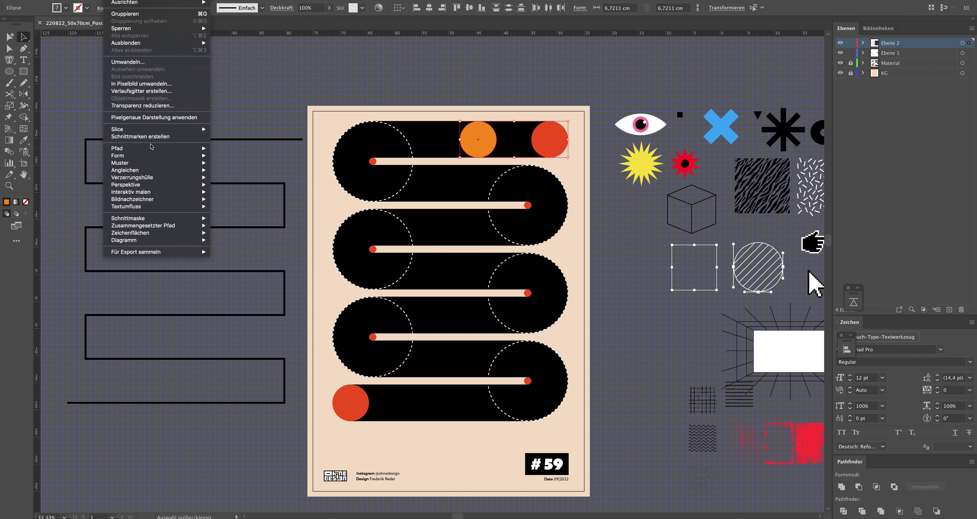
mouse_move(125, 169)
click(238, 171)
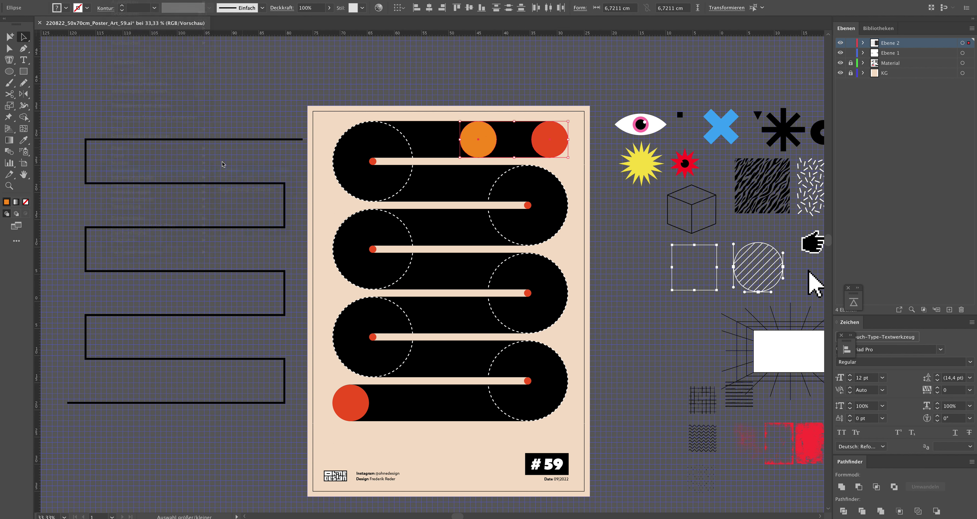
click(406, 76)
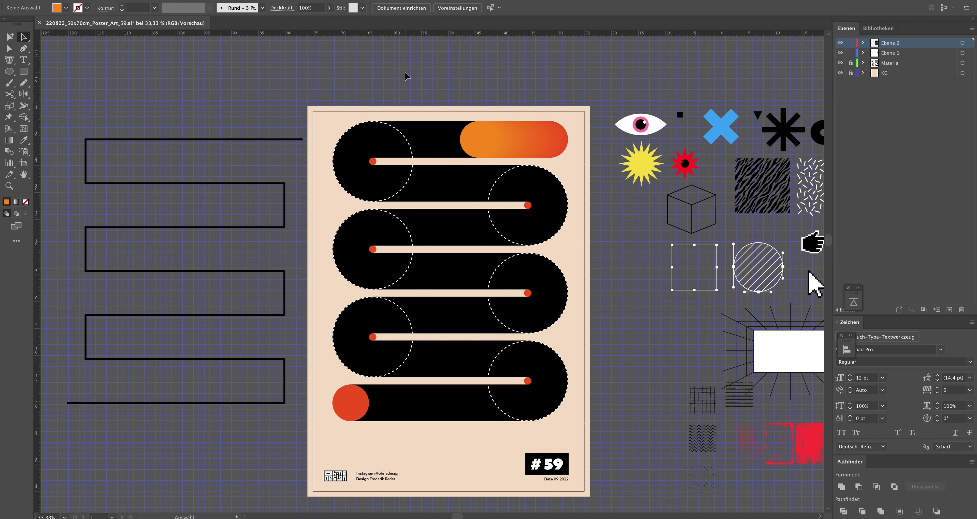
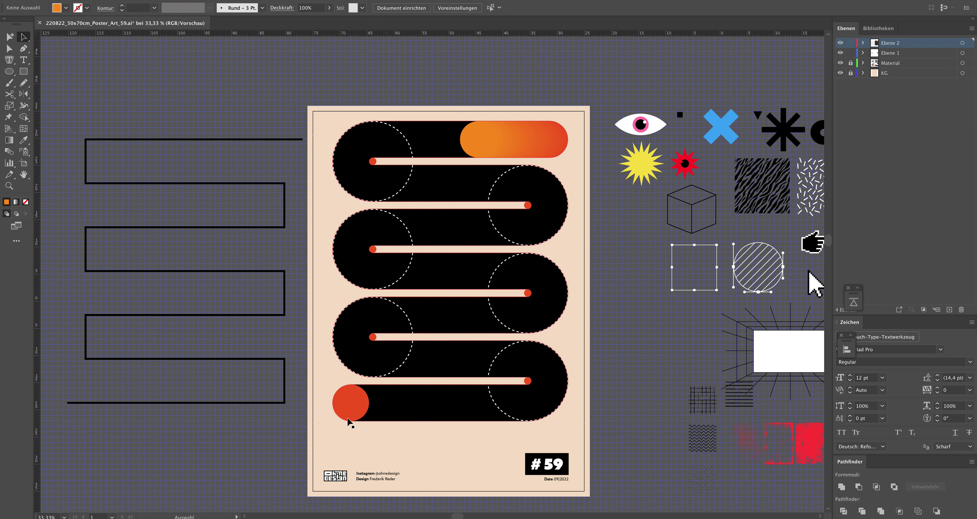
Try a copy of the red circle along the bottom track, then delete it
drag(356, 410, 436, 413)
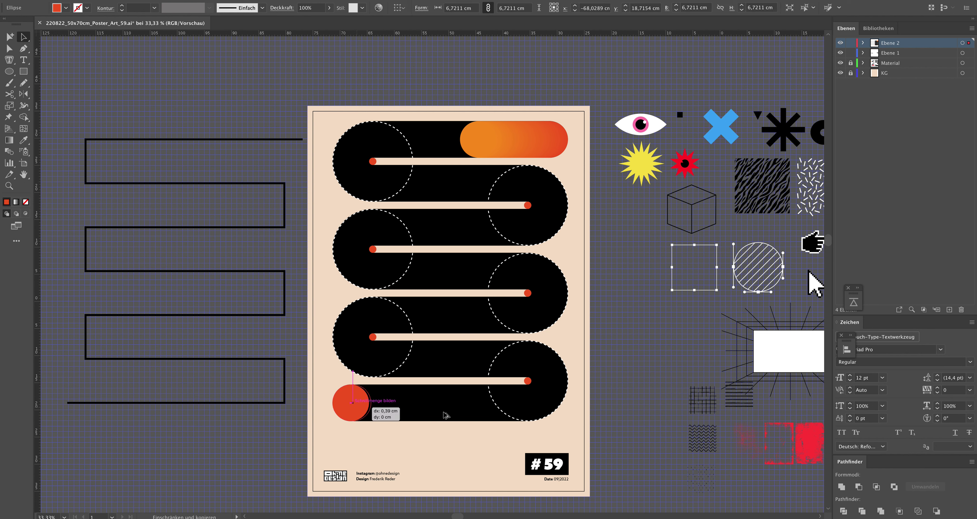
drag(436, 413, 430, 414)
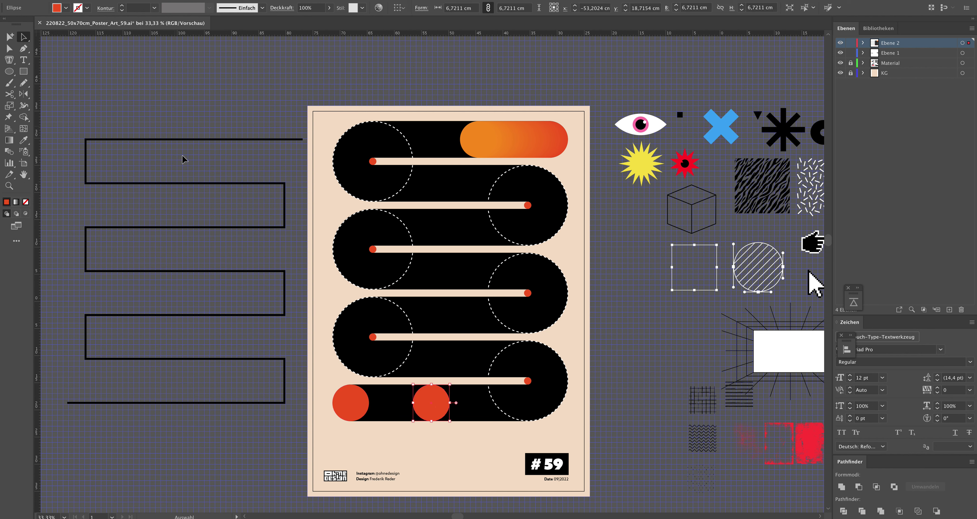
key(Delete)
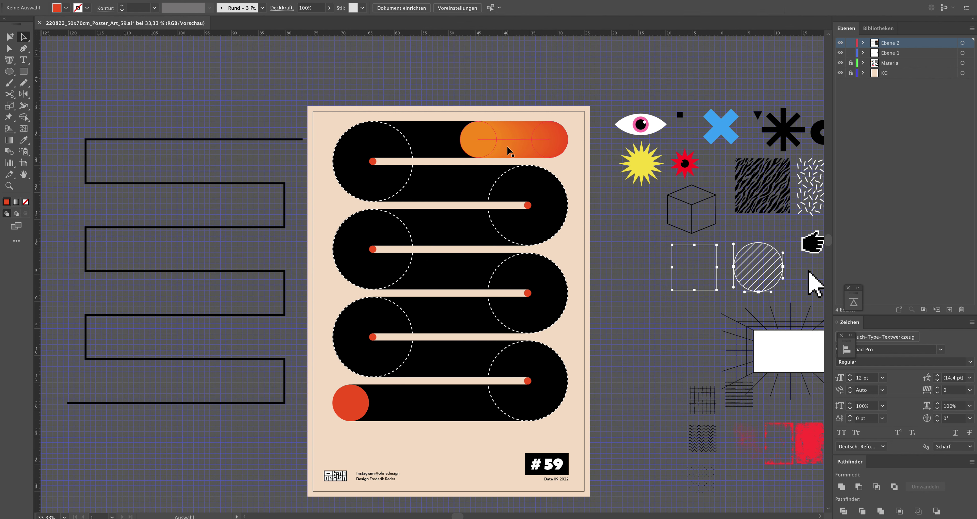
Duplicate the top orange gradient capsule and rotate the copy 180°
click(509, 149)
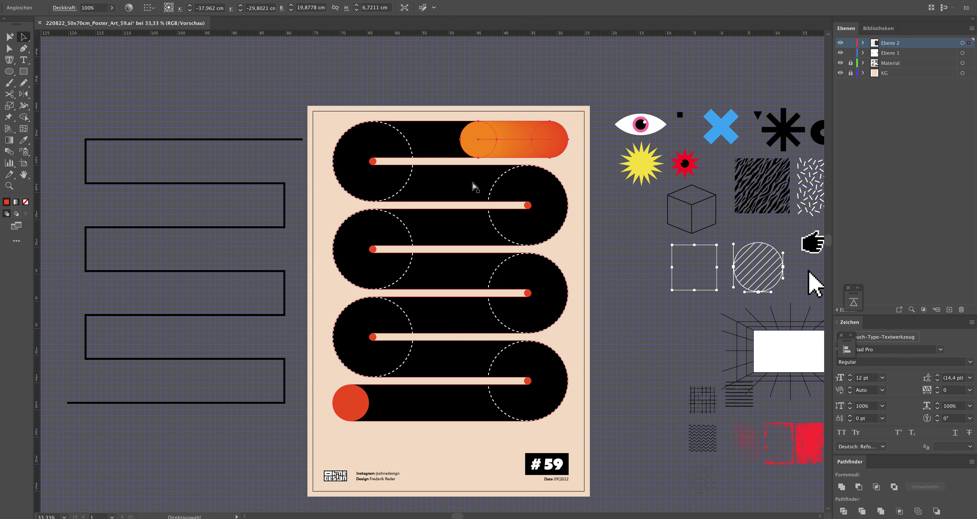
key(ctrl+c)
key(ctrl+v)
drag(488, 255, 359, 249)
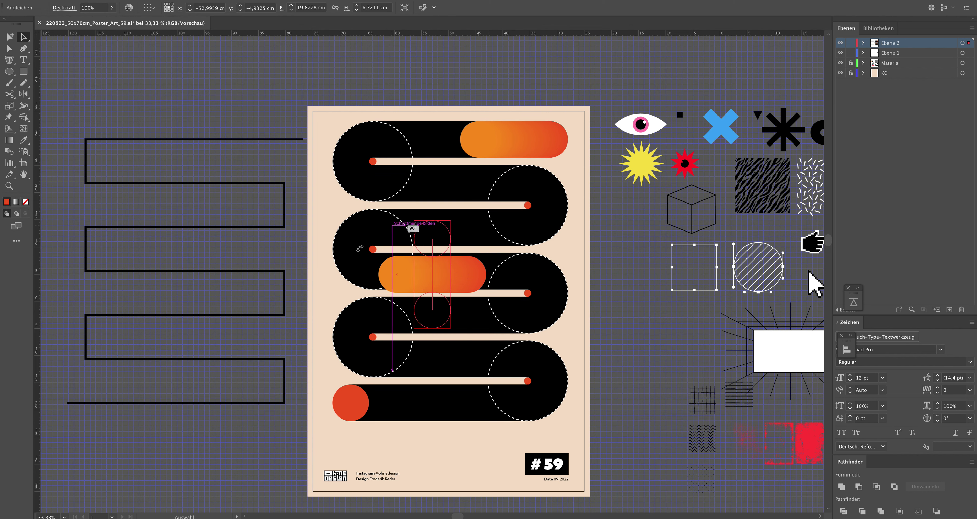
drag(359, 249, 362, 290)
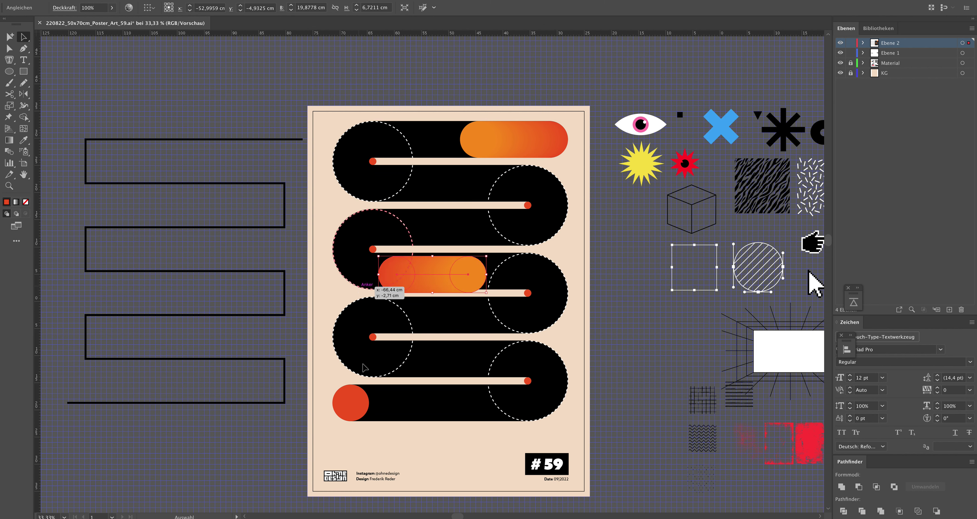
Place the flipped capsule over the bottom-left red circle and switch to Outline view
click(243, 358)
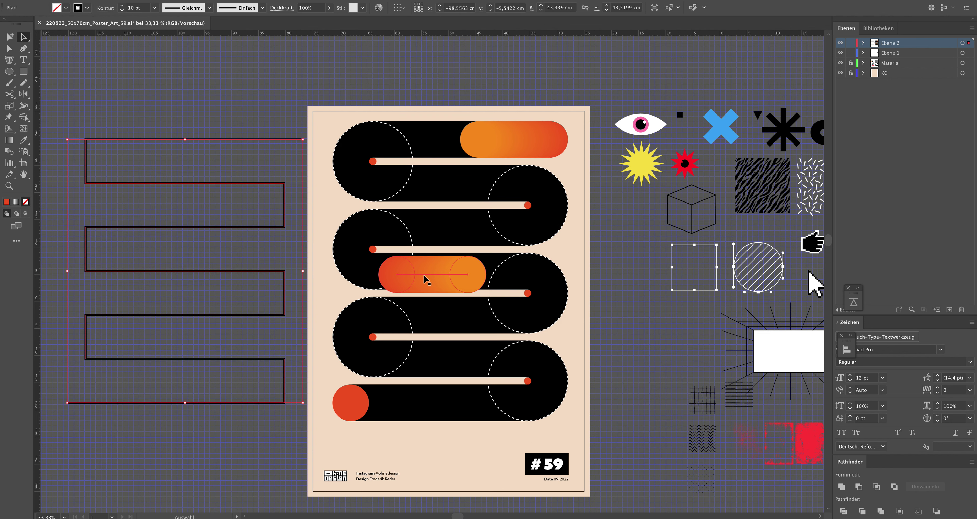
drag(424, 280, 388, 407)
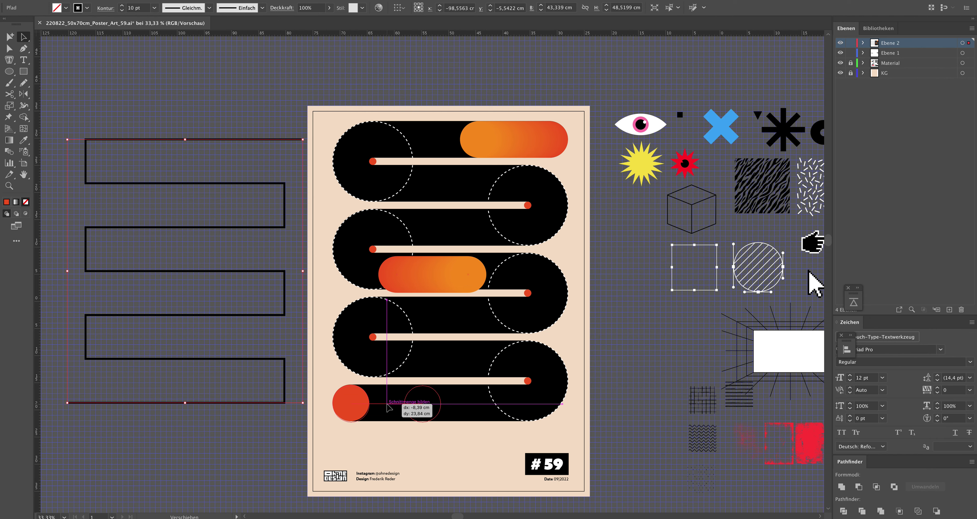
drag(388, 408, 388, 407)
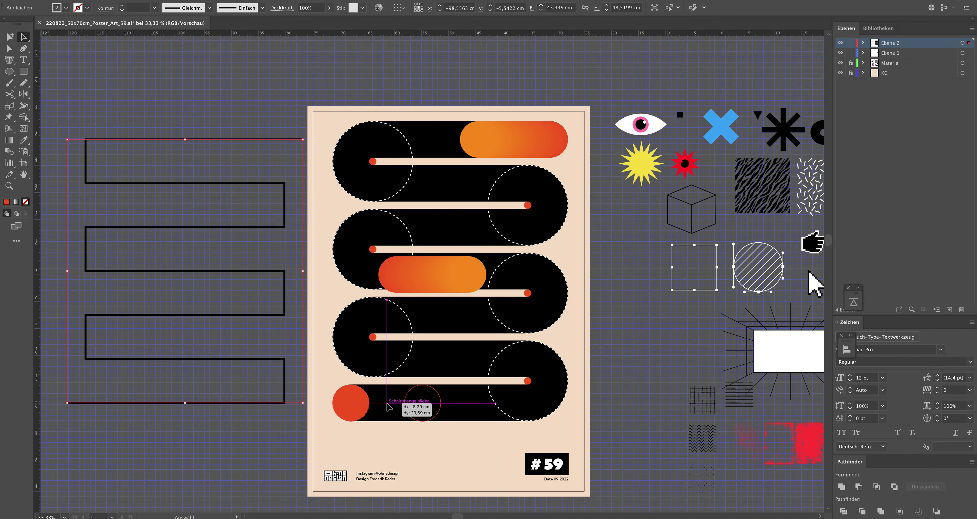
key(ctrl+y)
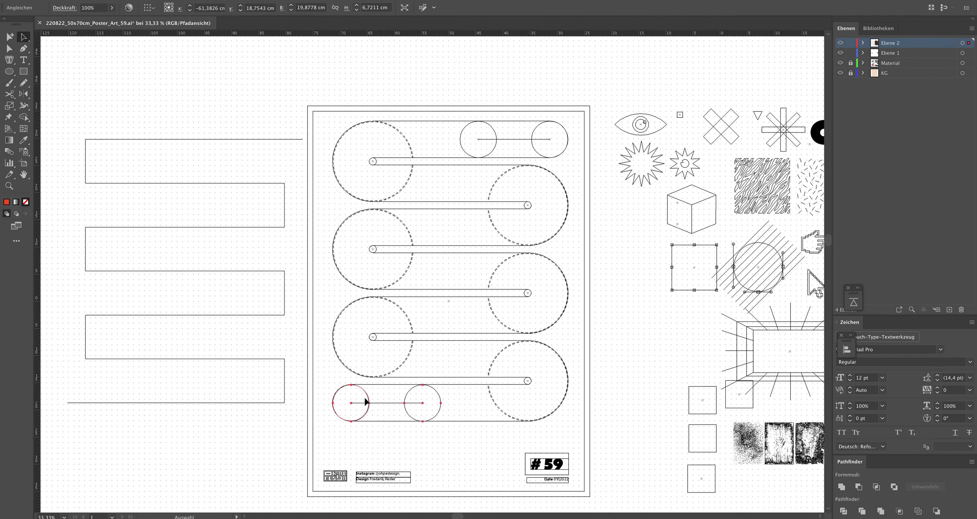
Inspect the bottom capsule blend's parts in Outline view, then return to full-colour Preview
click(348, 400)
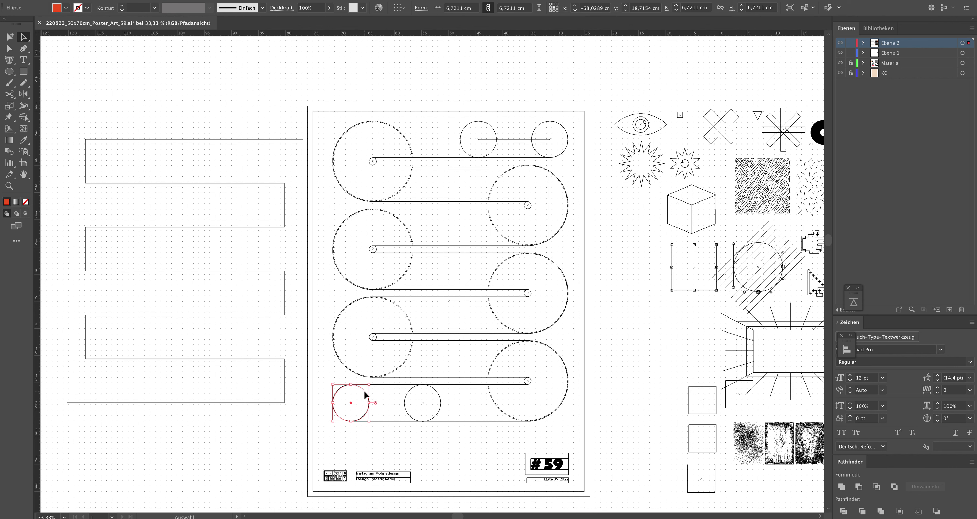
click(363, 390)
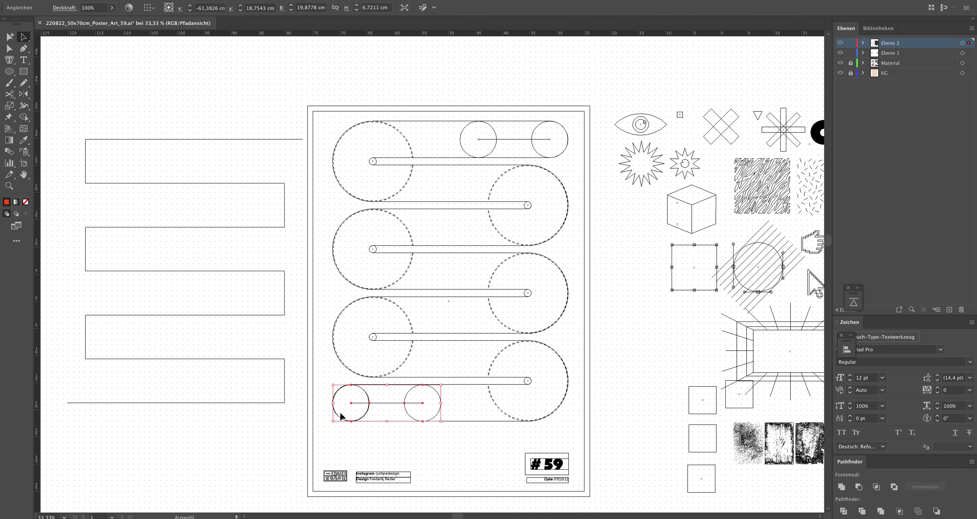
click(371, 431)
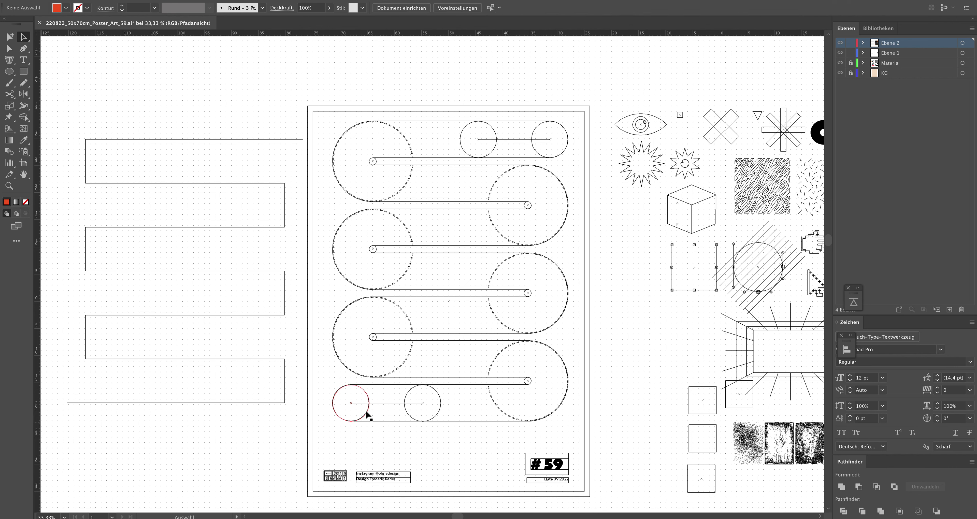
click(365, 414)
drag(376, 408, 351, 414)
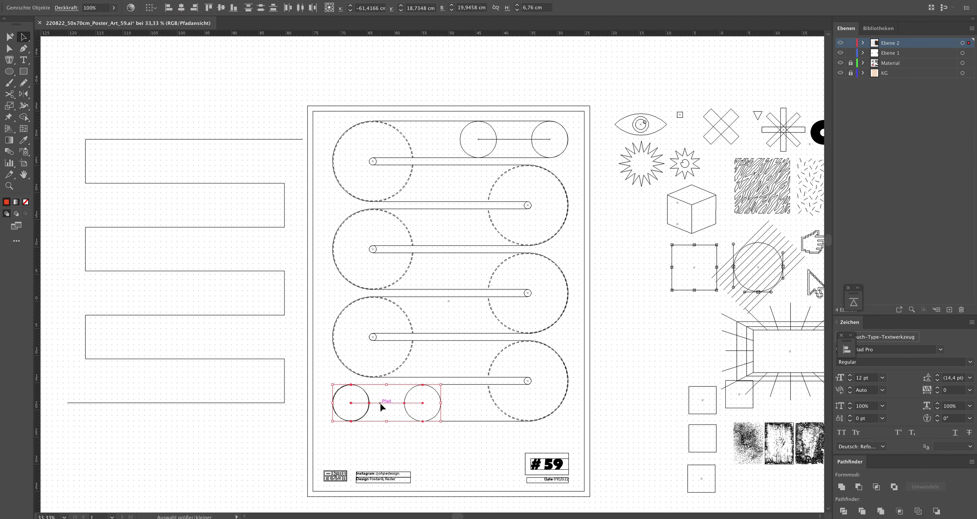
click(400, 406)
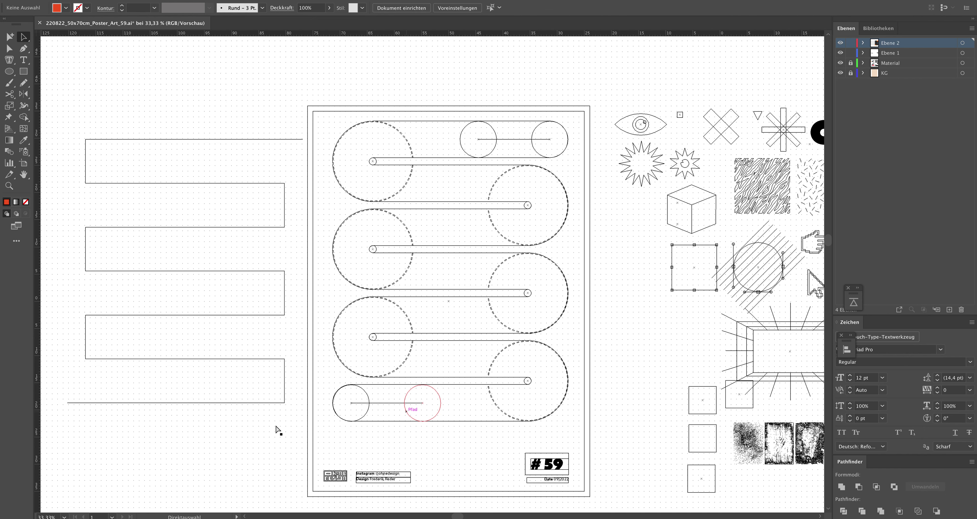
key(ctrl+y)
click(377, 406)
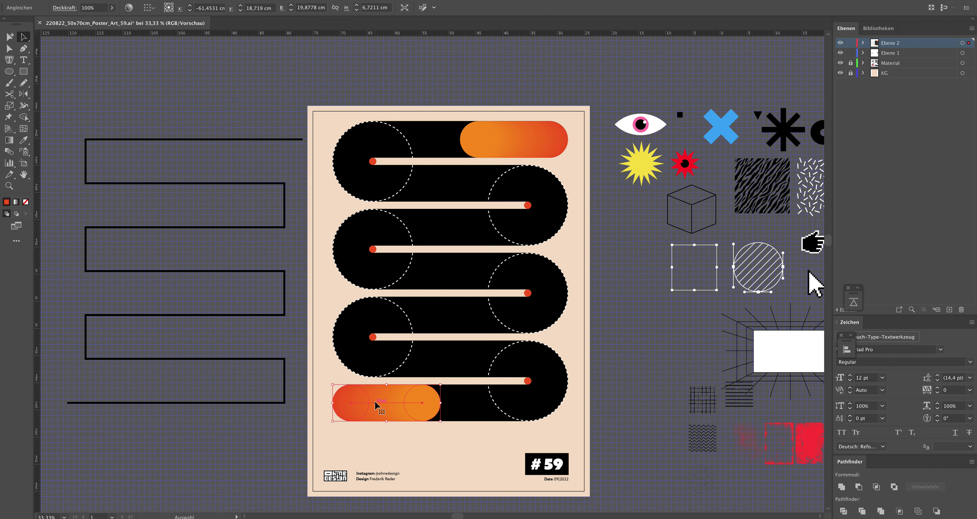
click(279, 431)
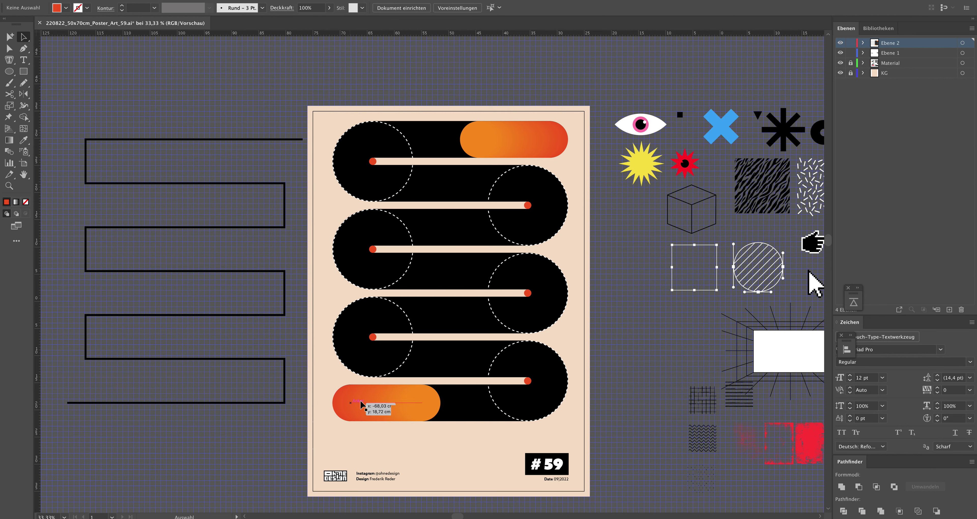
Zoom out to see the whole canvas, then zoom back in on the poster
key(z)
alt+click(450, 340)
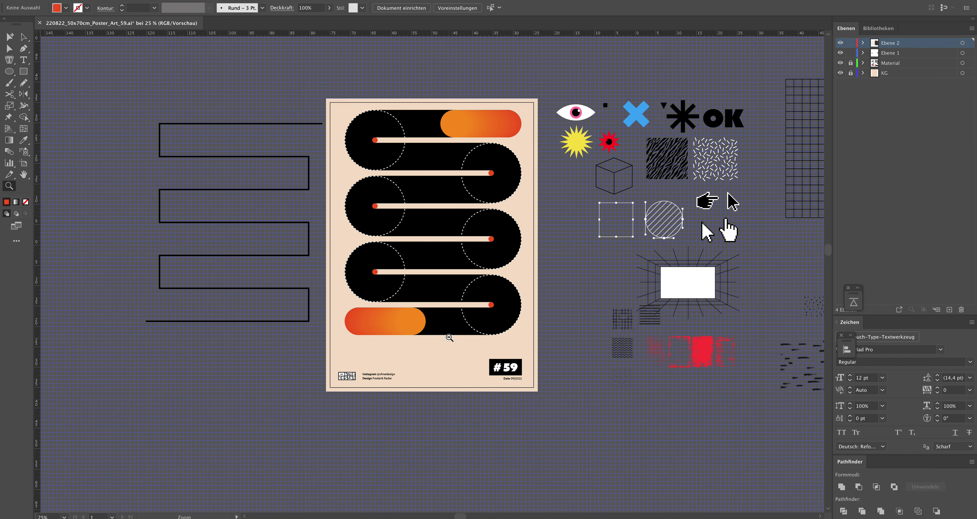
alt+click(431, 228)
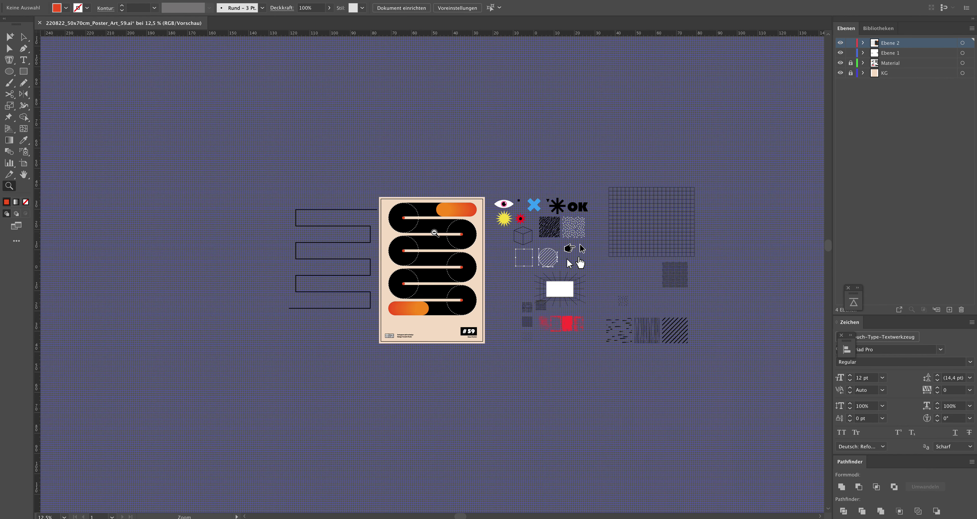
alt+click(460, 277)
drag(460, 301, 461, 357)
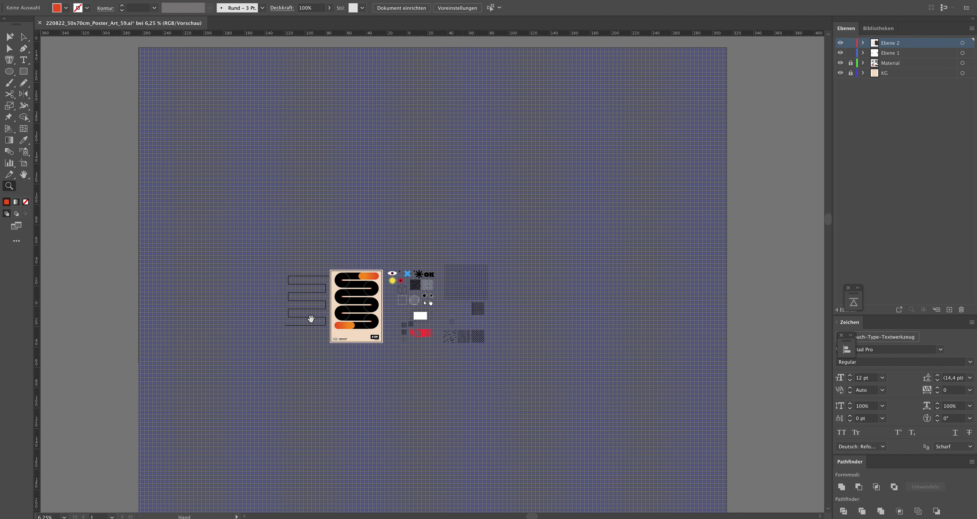
click(356, 309)
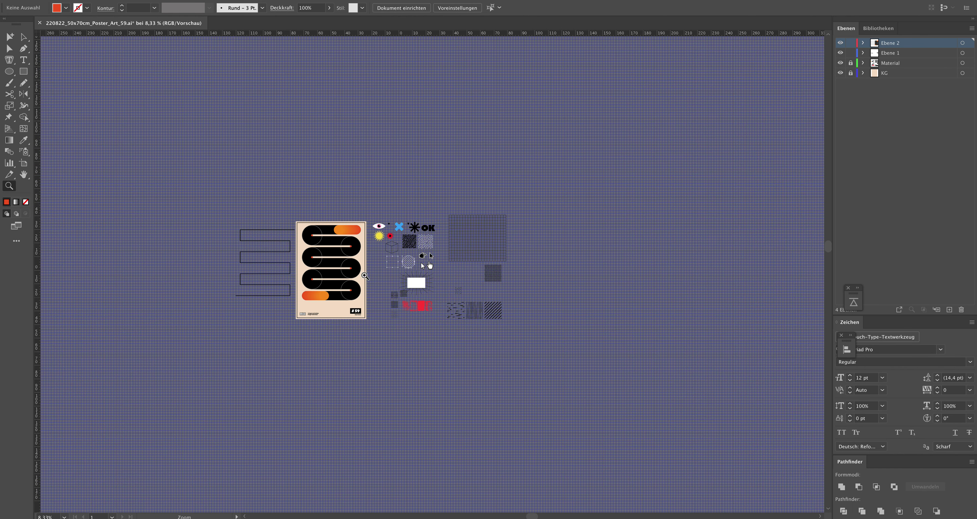
click(338, 279)
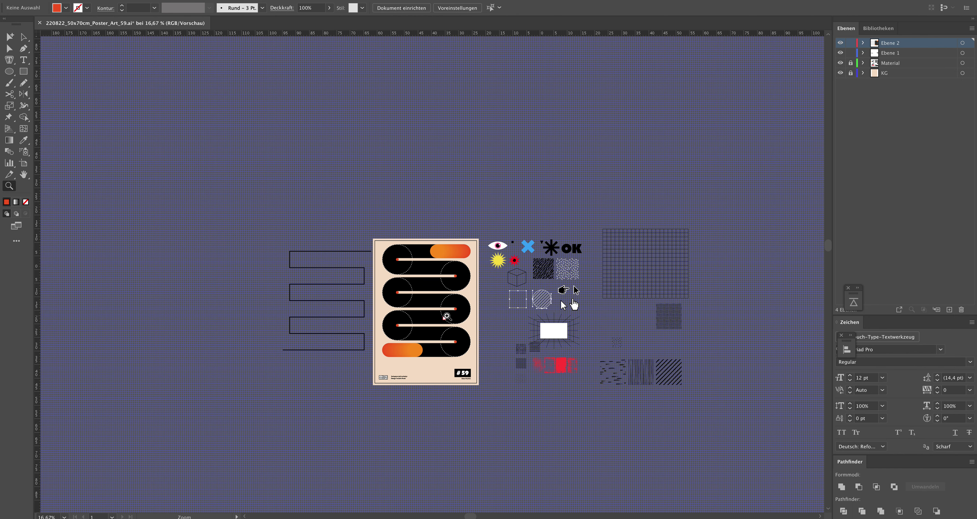
click(446, 316)
click(432, 364)
Set both orange capsules to 64% opacity
key(a)
click(365, 301)
shift+click(414, 105)
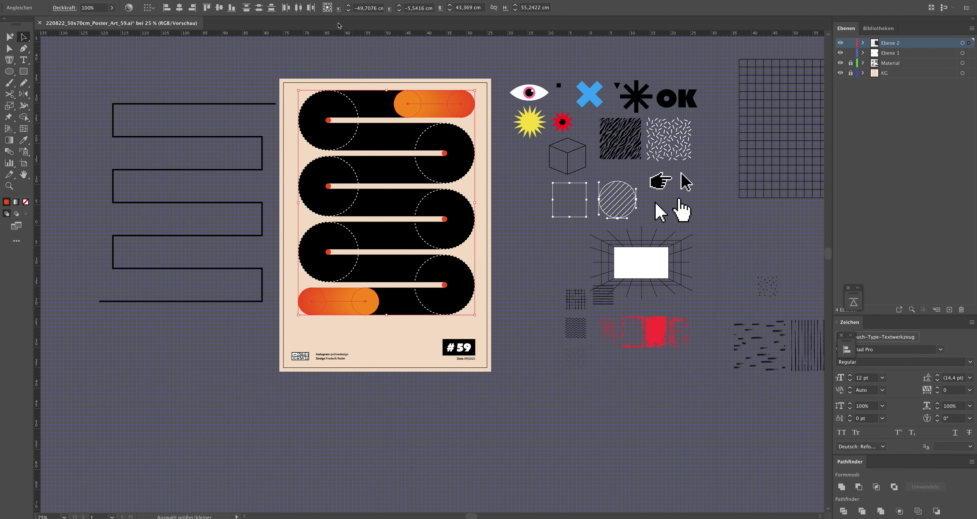
click(112, 8)
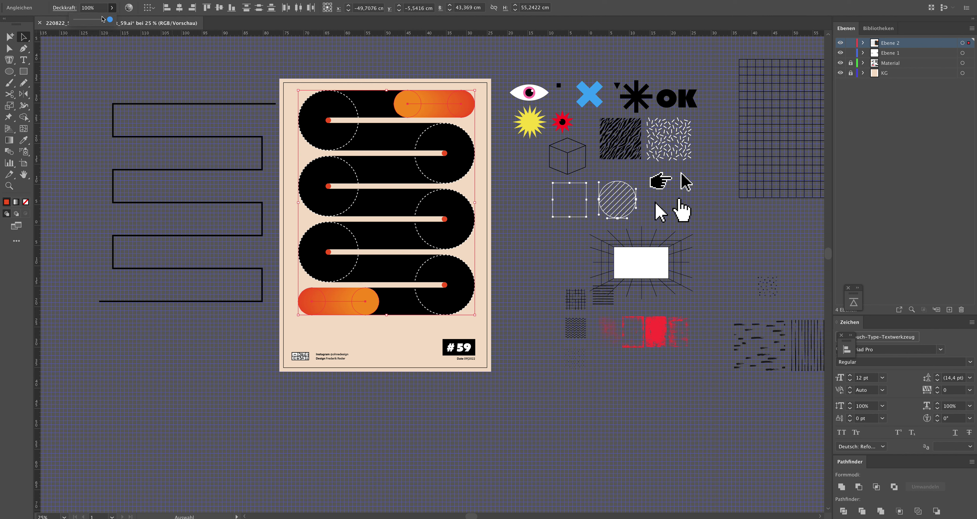
click(98, 20)
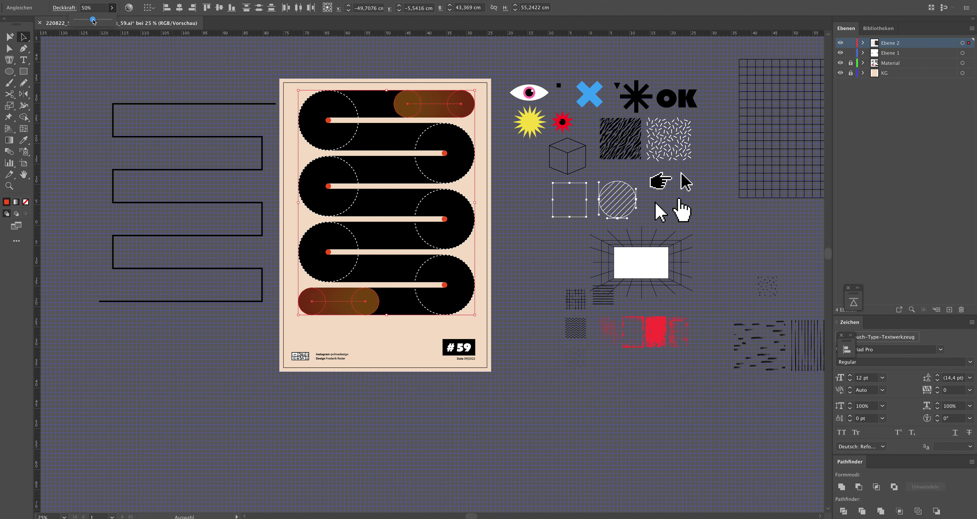
click(189, 104)
click(192, 82)
Undo the capsules back to 100% opacity and delete the zigzag path beside the poster
key(ctrl+z)
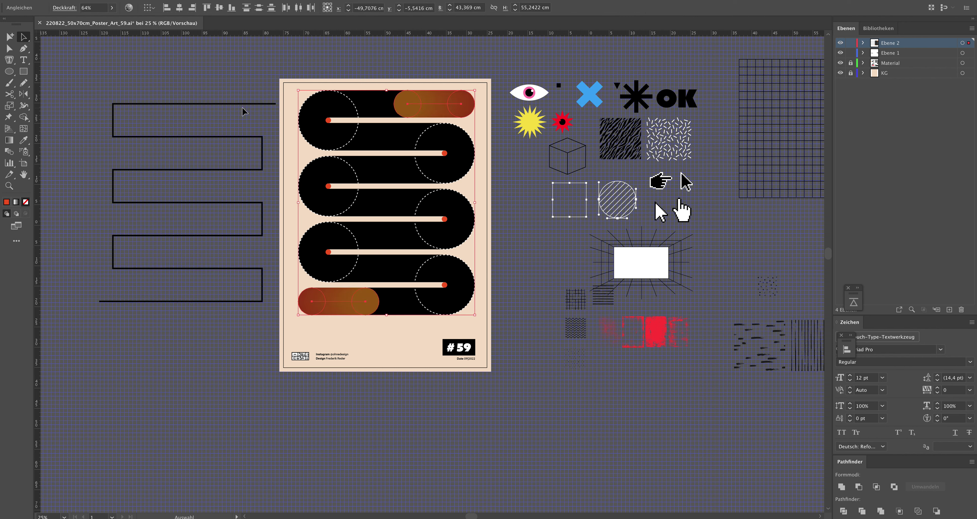
key(ctrl+z)
key(ctrl+z)
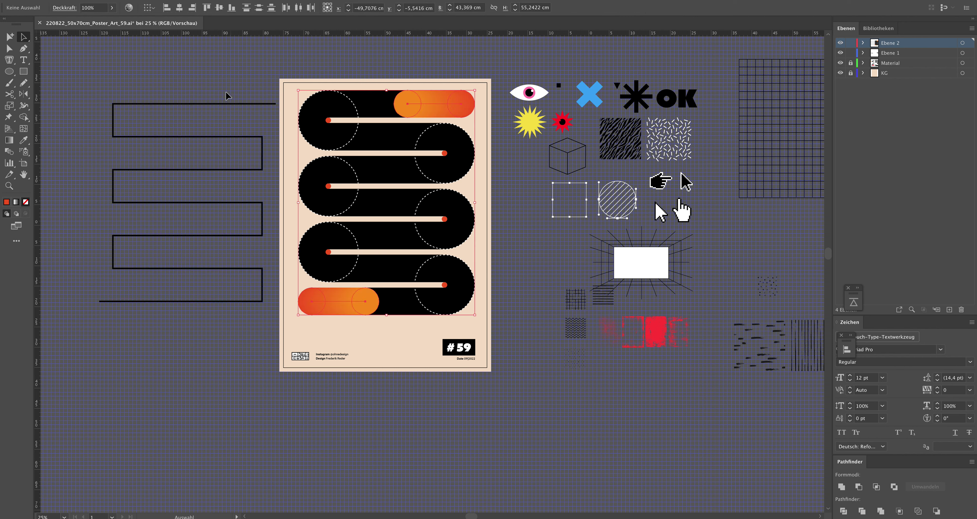
click(230, 121)
click(234, 159)
key(Delete)
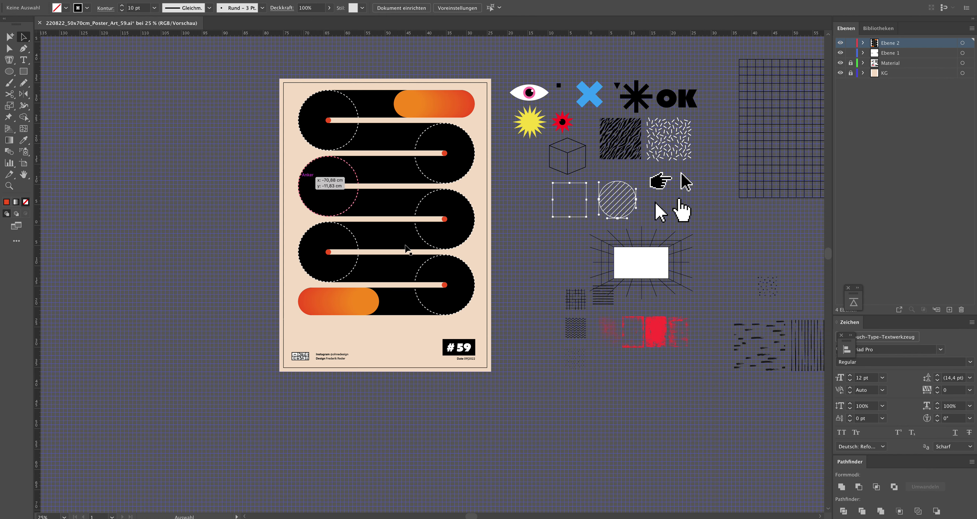
Centre the view on the poster and bring back a copy of the track outline beside it
scroll(393, 266, up, 3)
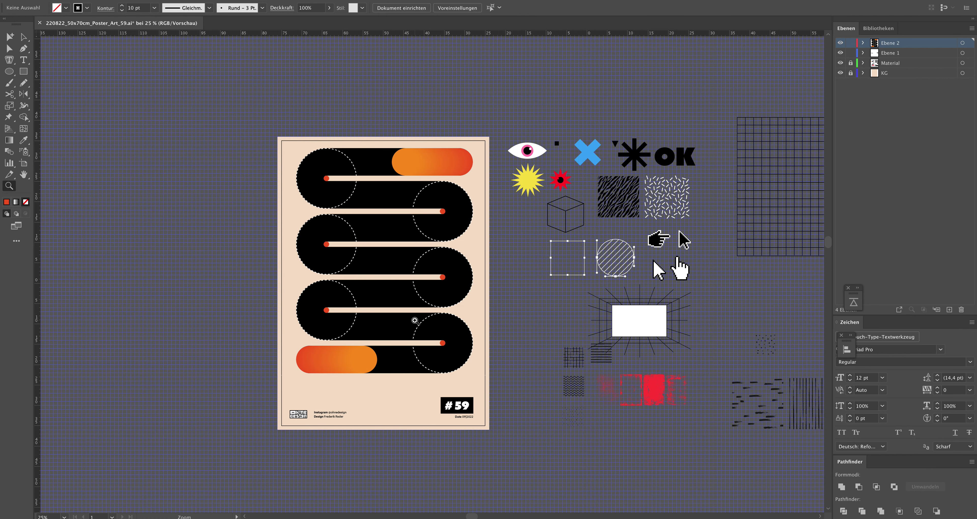
click(411, 321)
drag(361, 198, 359, 242)
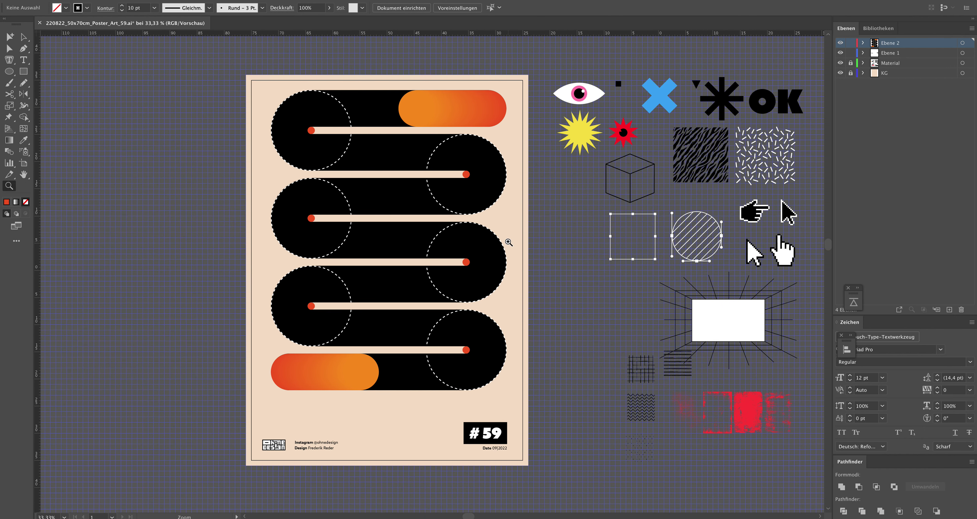
key(p)
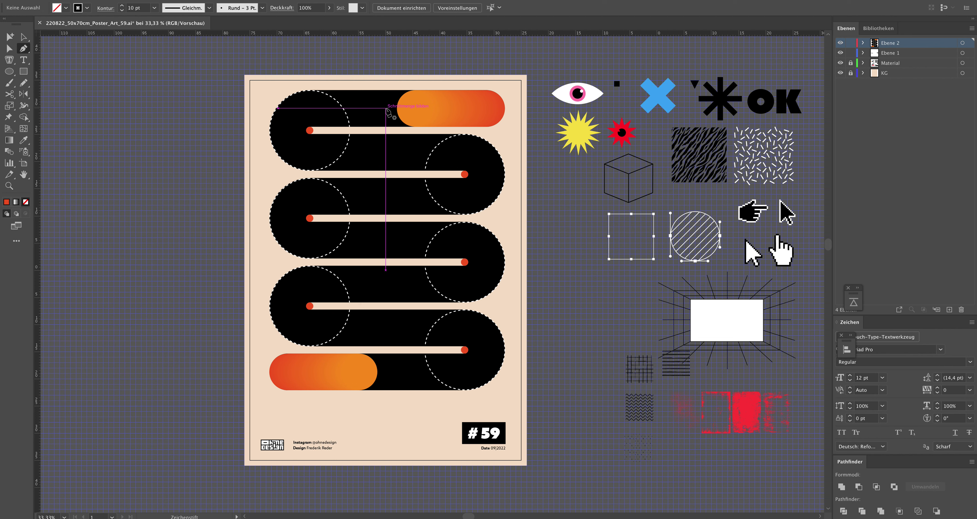
key(ctrl+z)
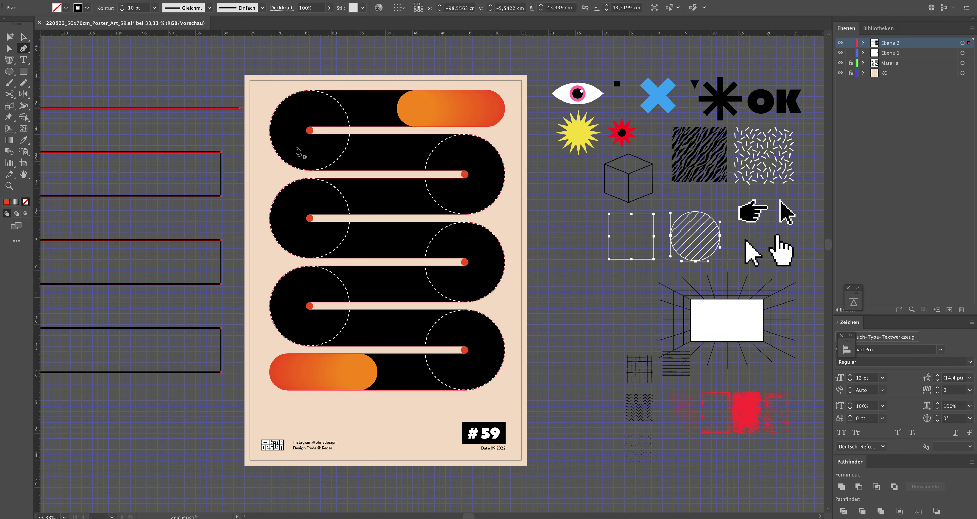
key(v)
Give the track outline path a white stroke at 2 pt weight
click(87, 8)
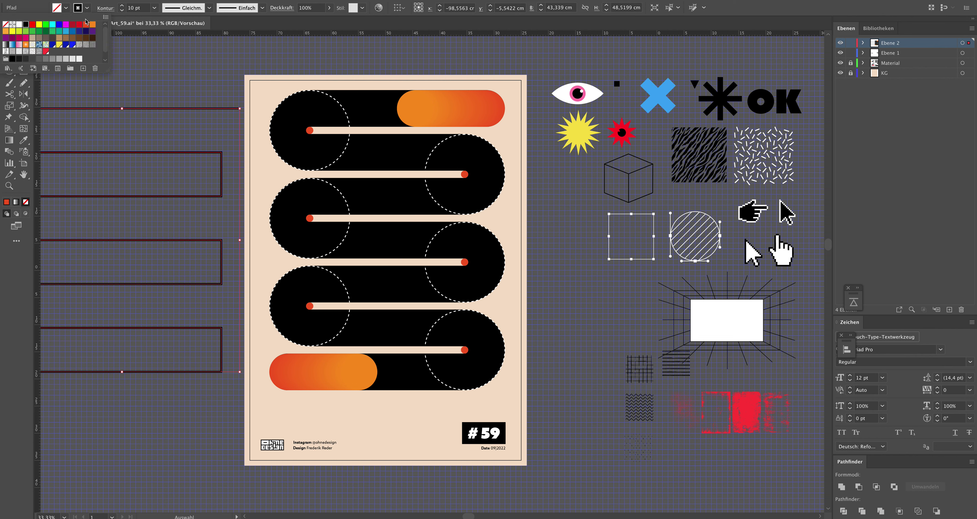
click(19, 24)
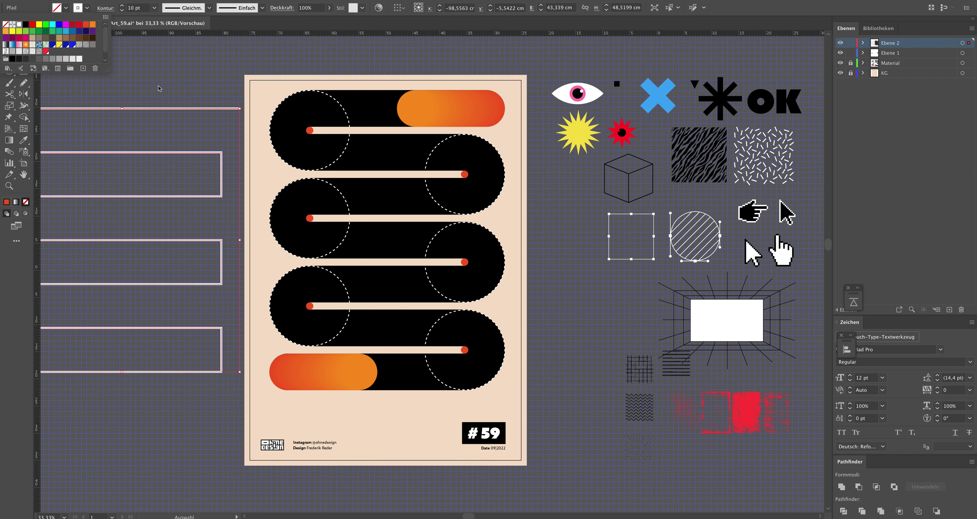
click(129, 8)
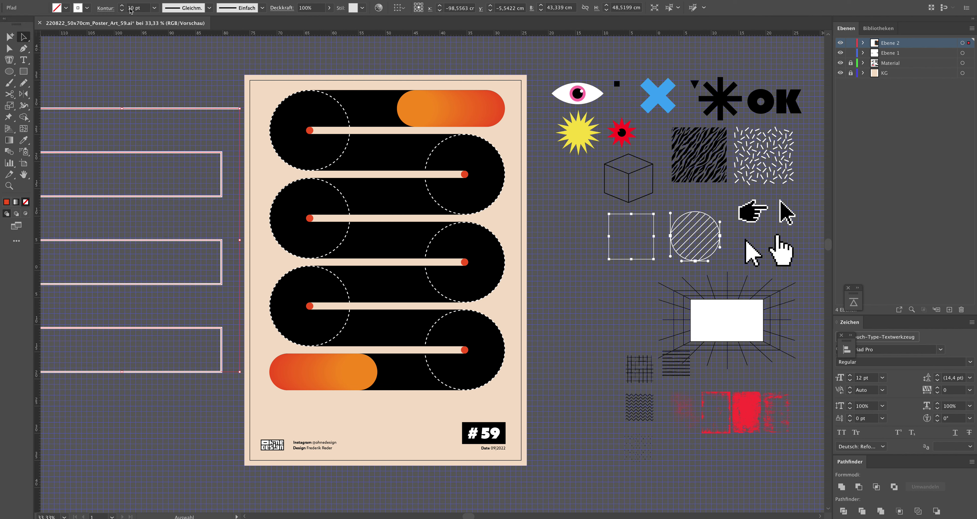
click(132, 8)
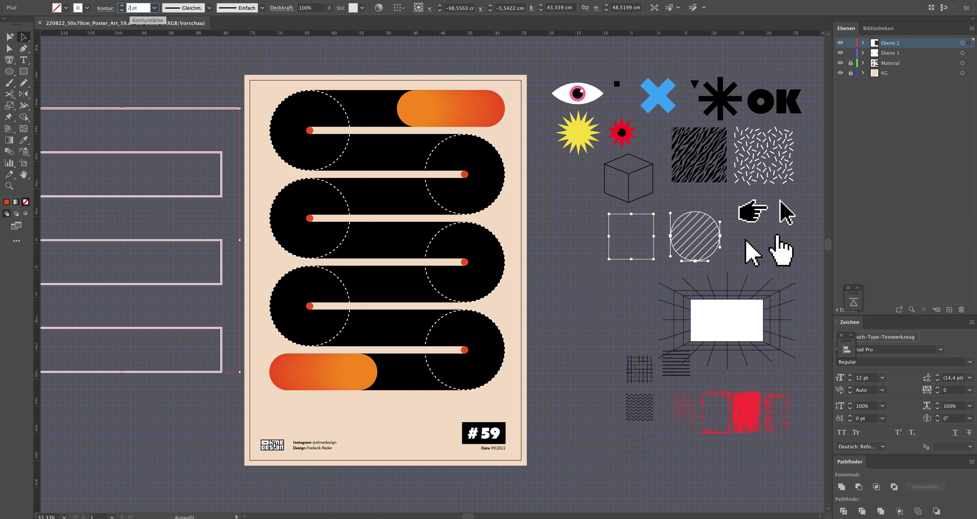
key(Return)
click(158, 78)
Move the thin white path onto the poster's black track and set Align To to Artboard
drag(157, 111, 419, 114)
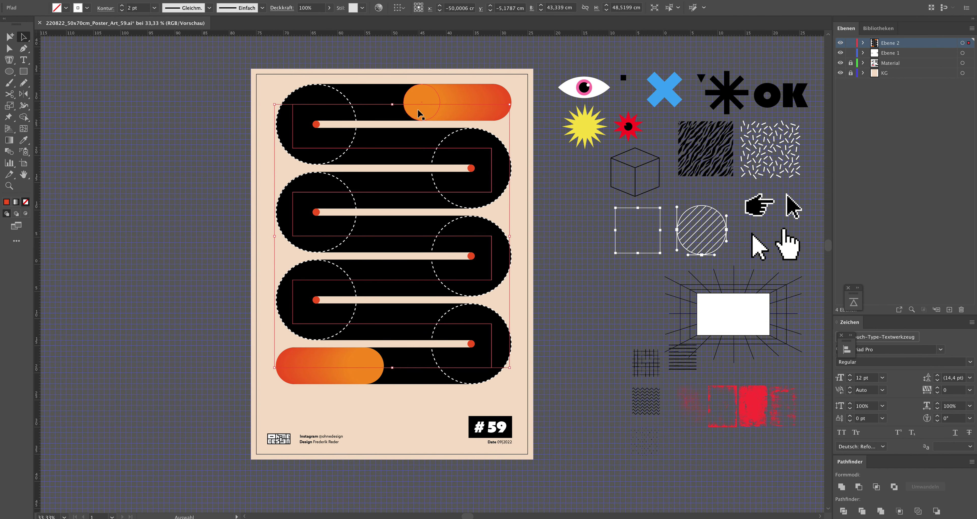
click(137, 104)
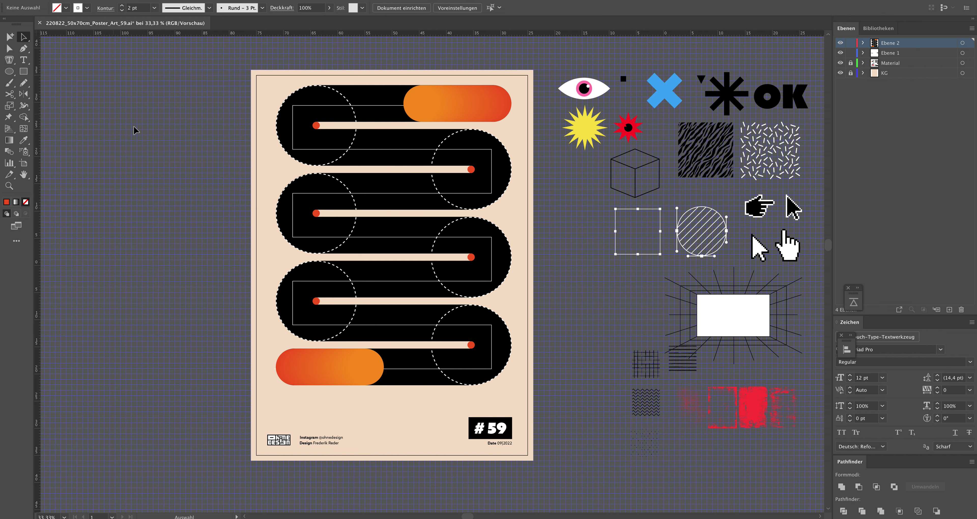
click(394, 238)
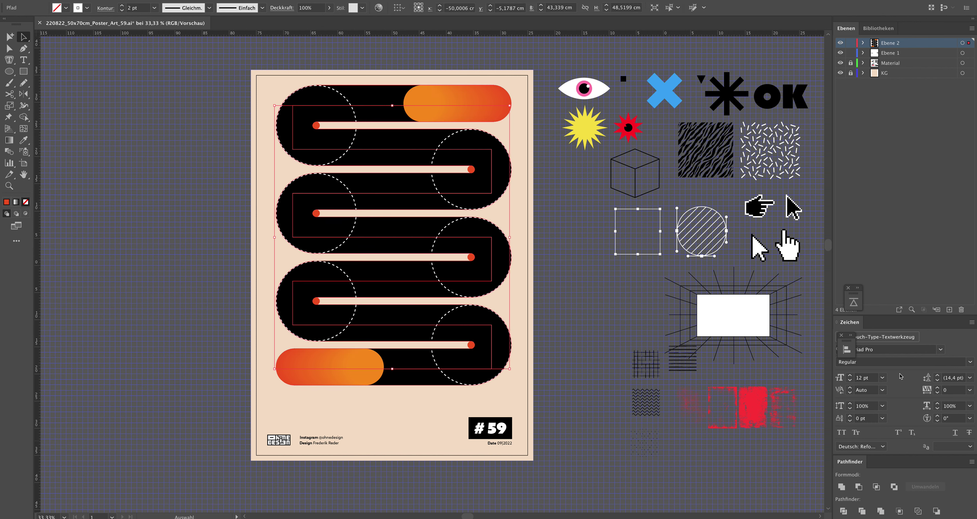
click(849, 349)
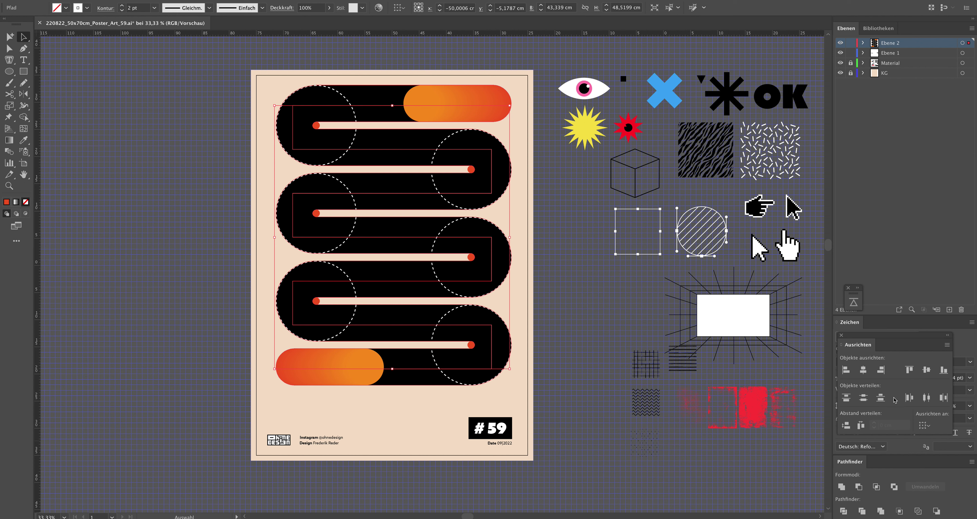
click(924, 426)
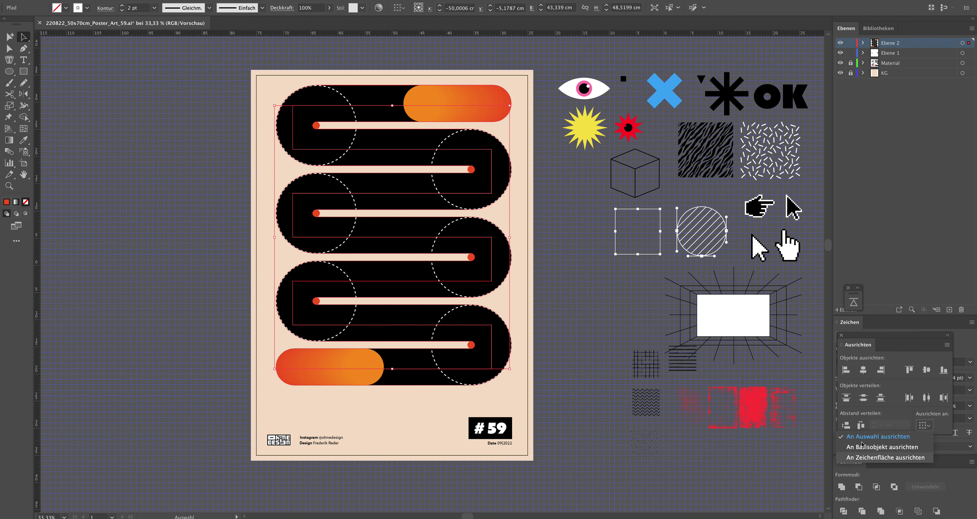
click(859, 455)
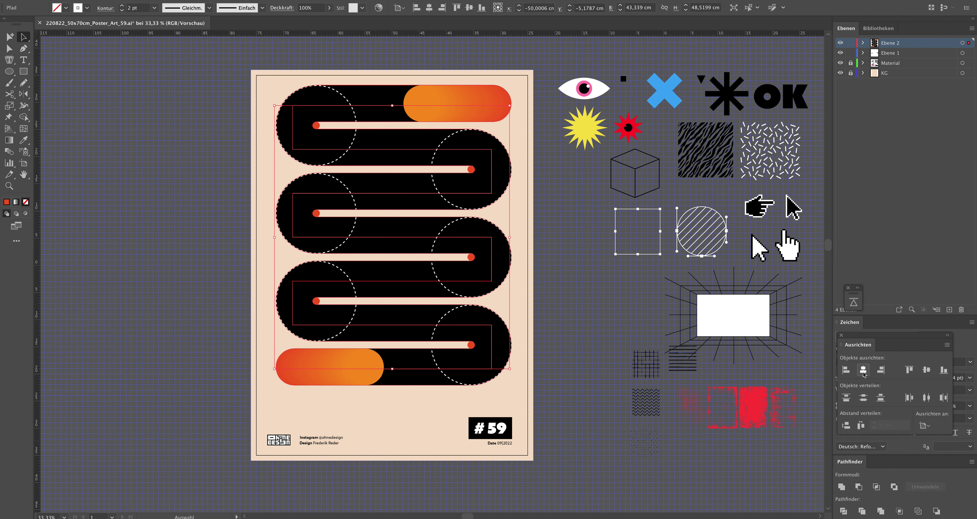
click(624, 328)
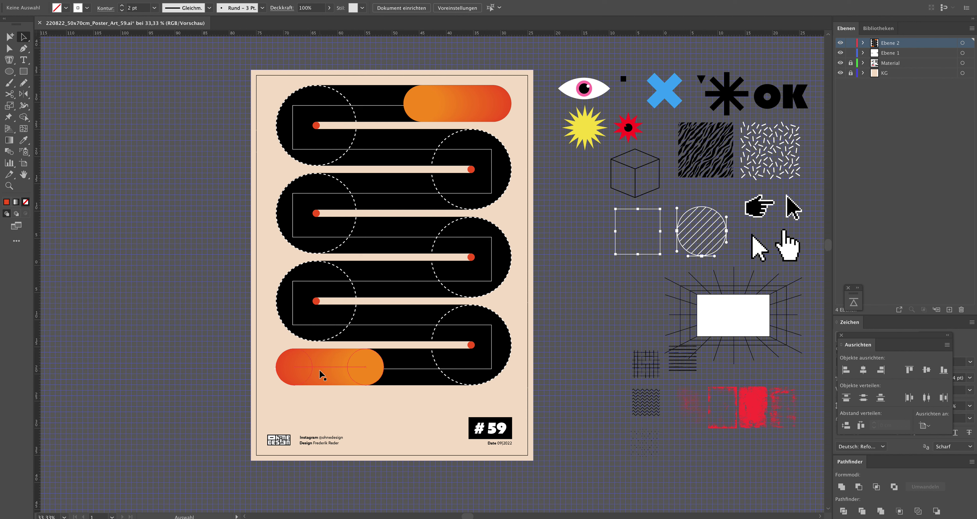
Drag the outline path's bottom-left anchor 1,88 cm right with Direct Selection
key(p)
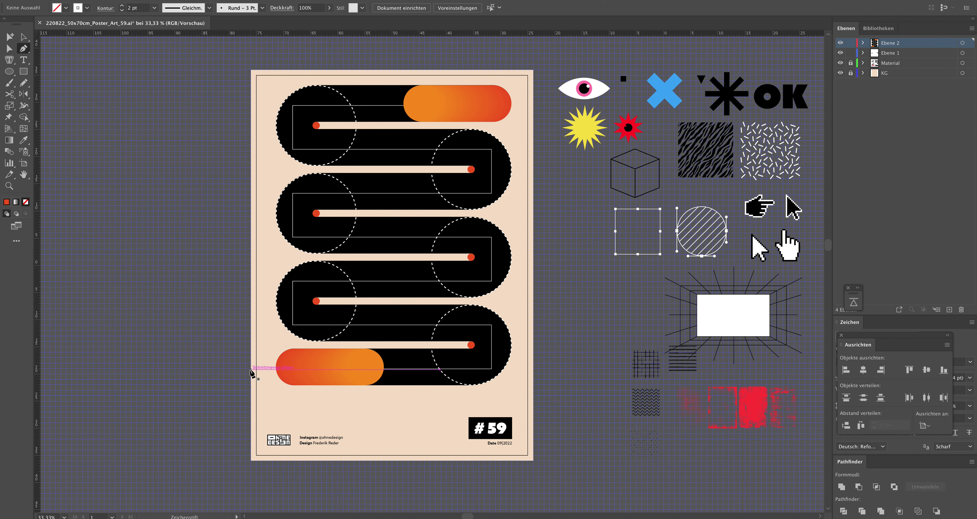
key(a)
click(274, 368)
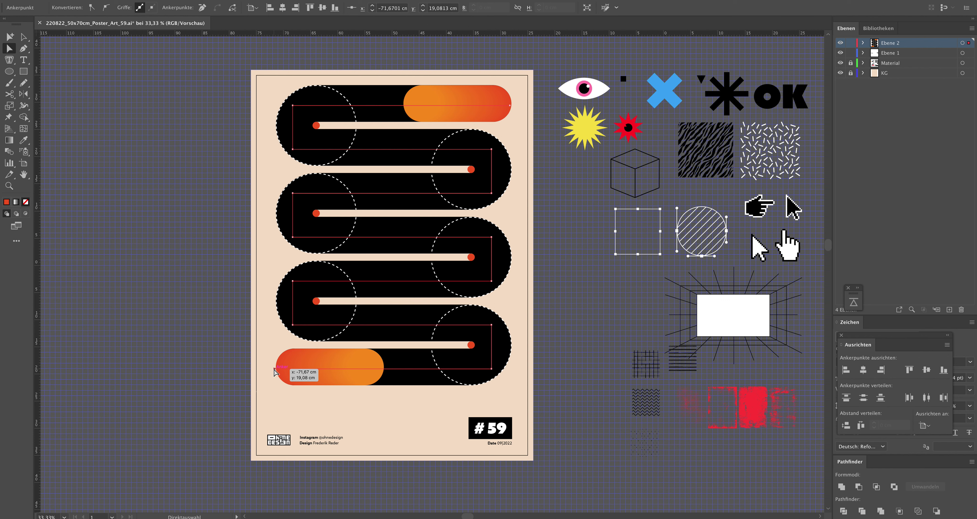
drag(277, 371, 287, 372)
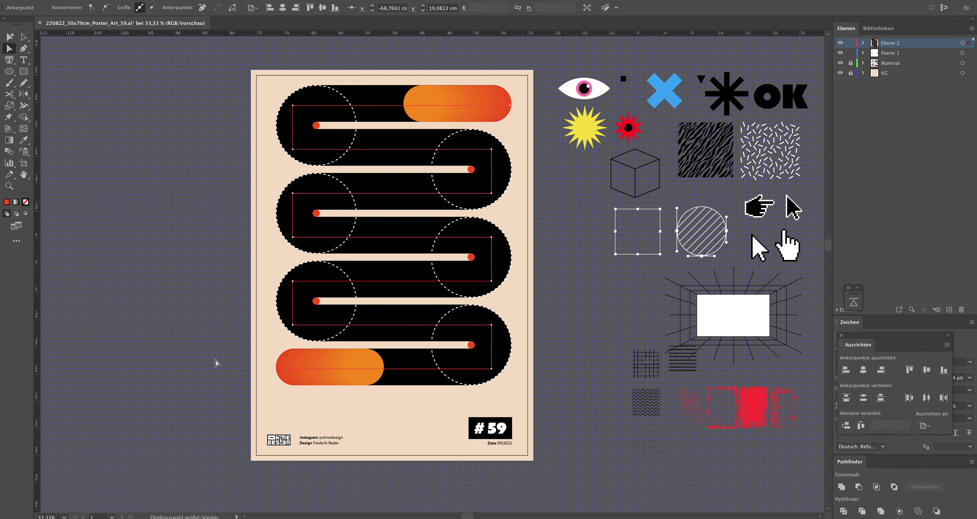
click(183, 331)
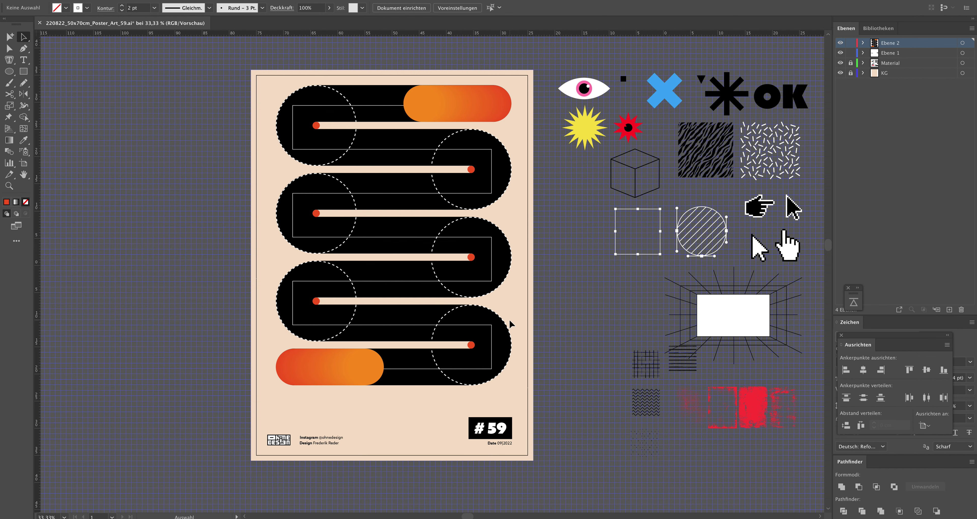
Group all the serpentine artwork, centre it horizontally on the artboard, and view outlines
scroll(510, 321, down, 3)
scroll(228, 87, down, 1)
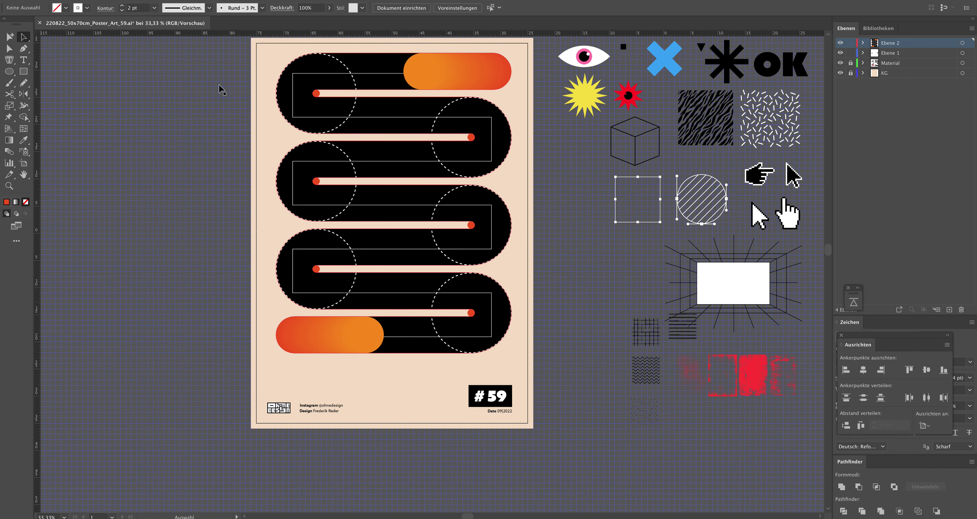
drag(256, 50, 533, 373)
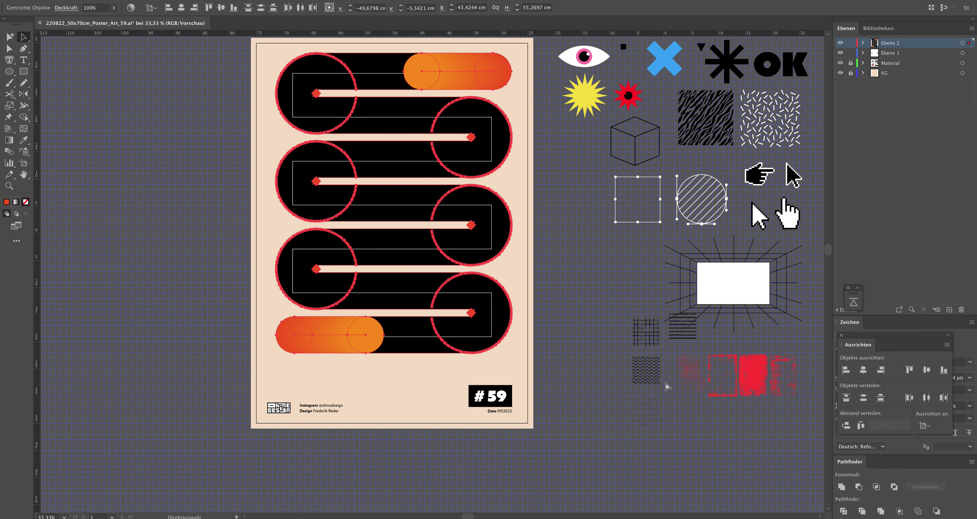
key(ctrl+g)
click(868, 374)
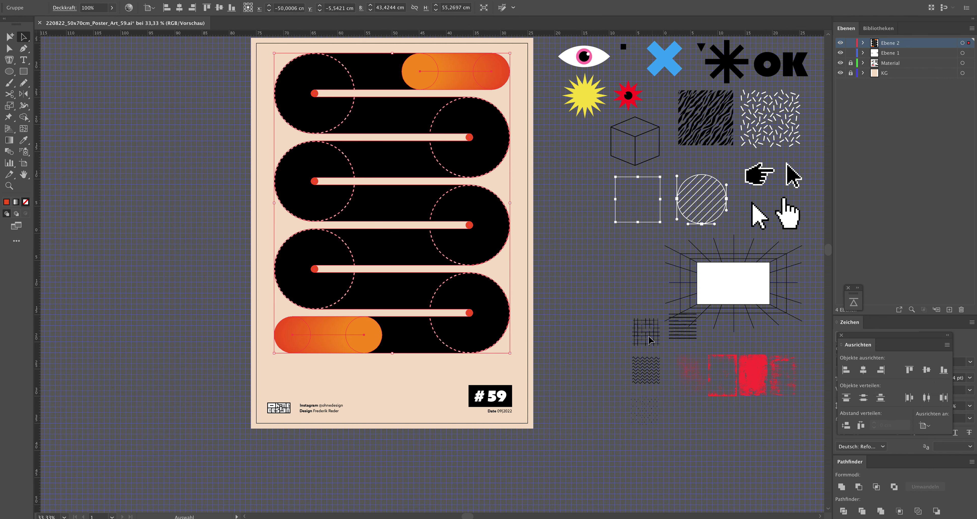
click(587, 339)
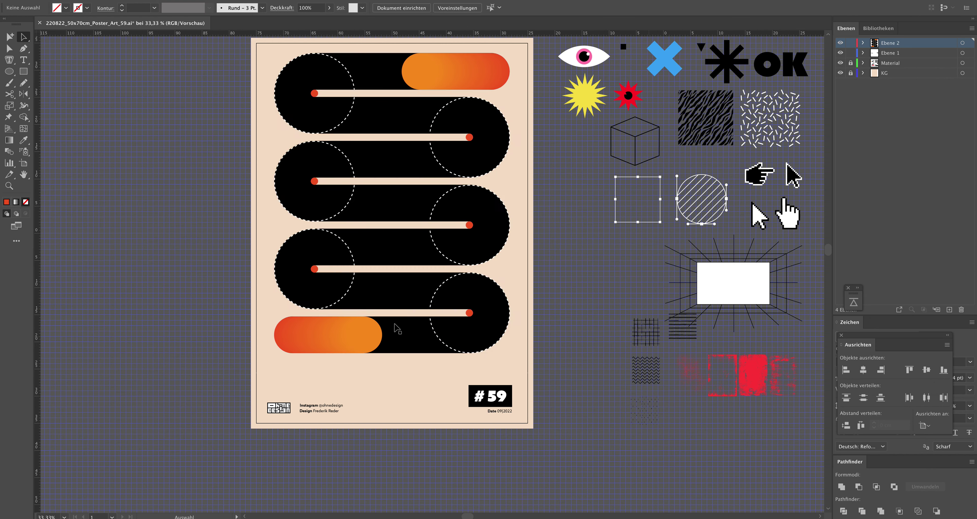
key(ctrl+y)
Centre the white outline path horizontally on the artboard
click(405, 337)
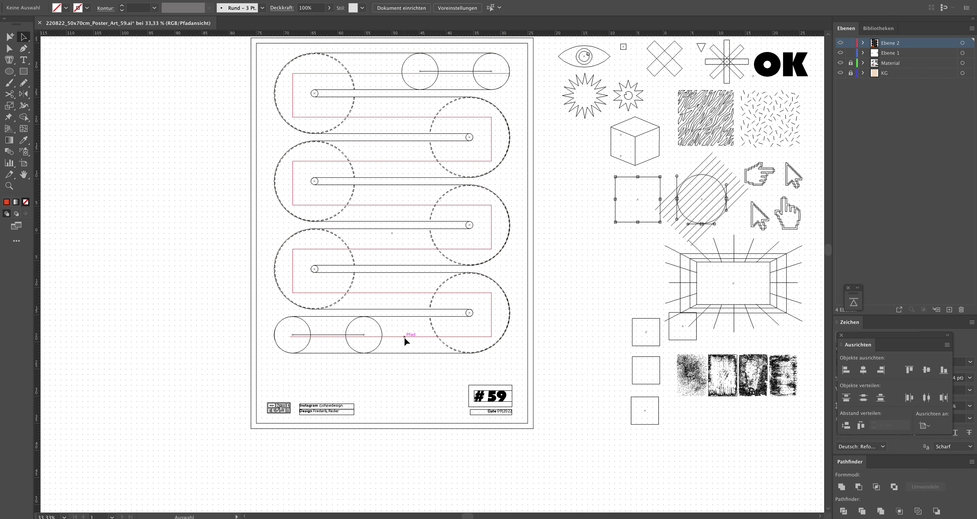
key(ctrl+y)
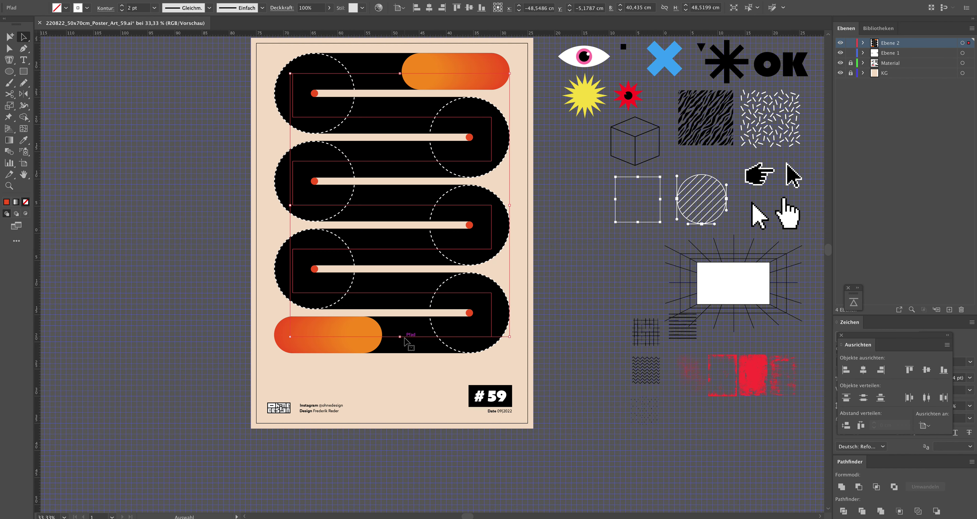
click(863, 369)
right_click(607, 317)
click(565, 311)
click(548, 318)
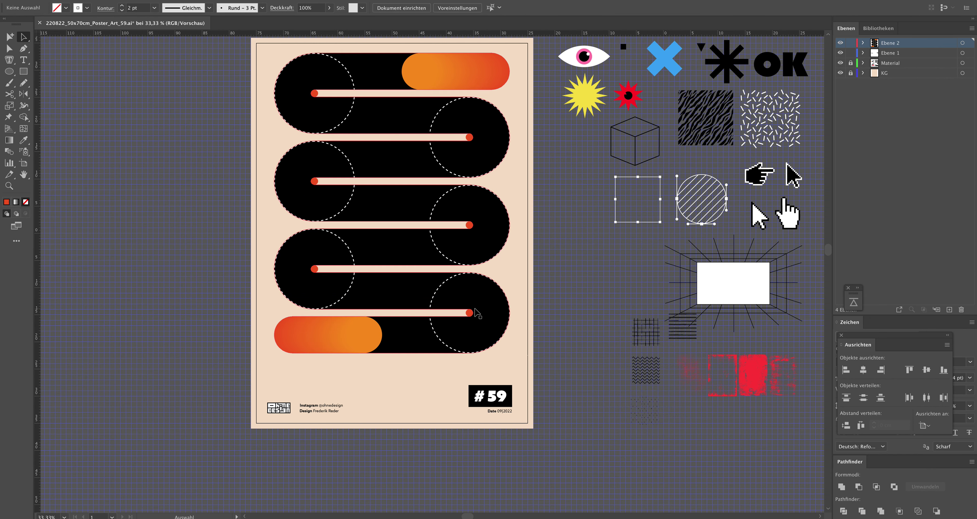
key(ctrl+y)
Nudge the outline path slightly right and bring it to the front of the track
click(404, 336)
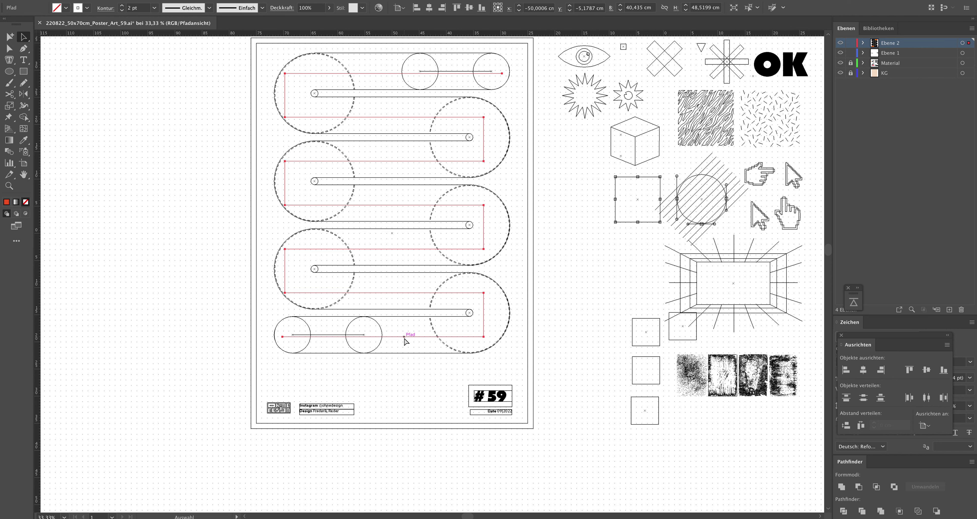
drag(483, 294, 492, 294)
key(ctrl+y)
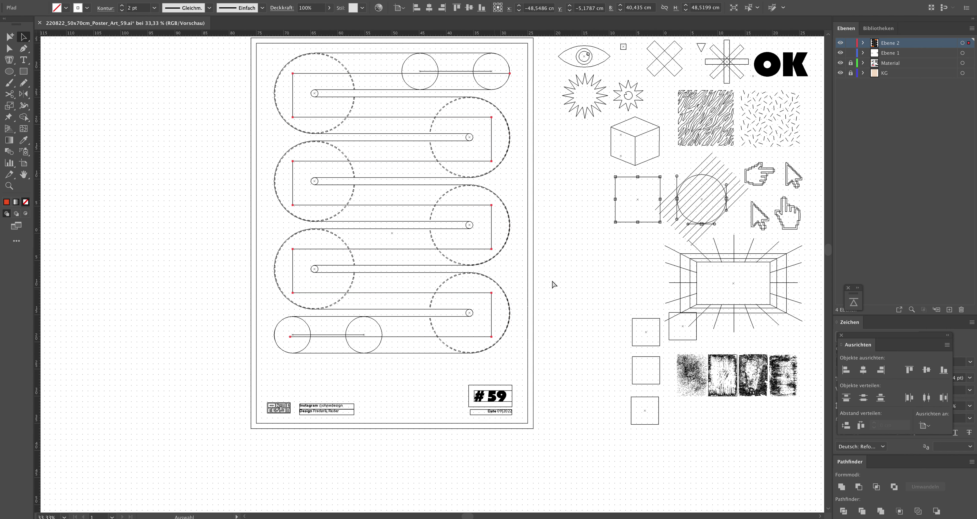
right_click(552, 283)
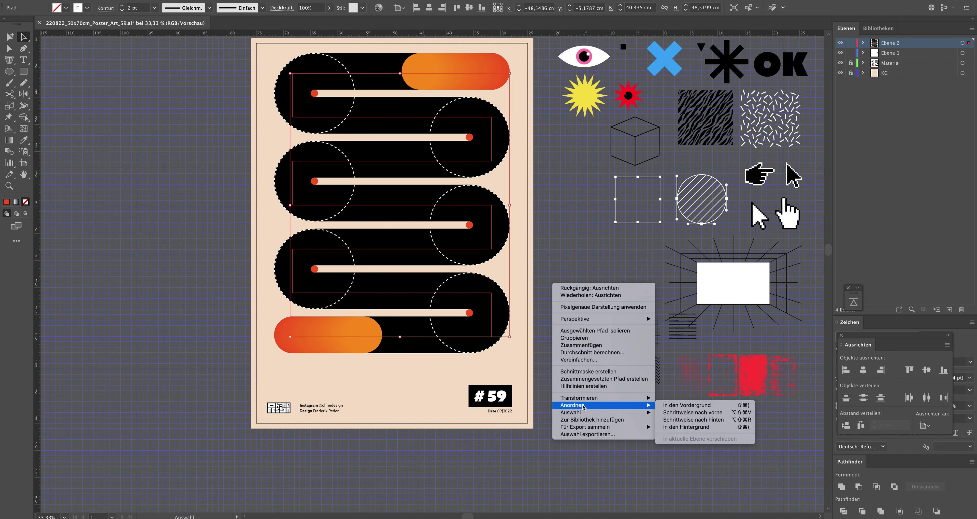
mouse_move(572, 412)
click(682, 406)
click(566, 329)
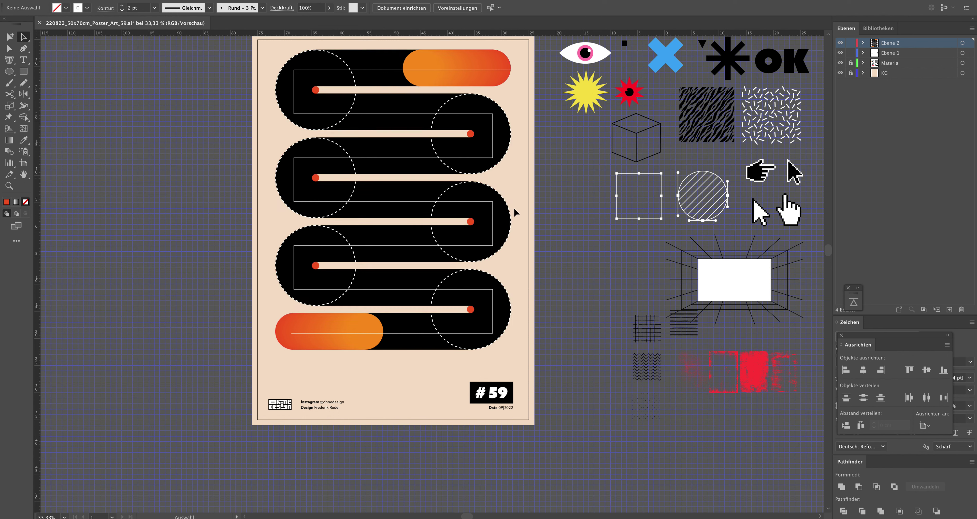
Centre the poster artwork group vertically on the artboard
click(390, 262)
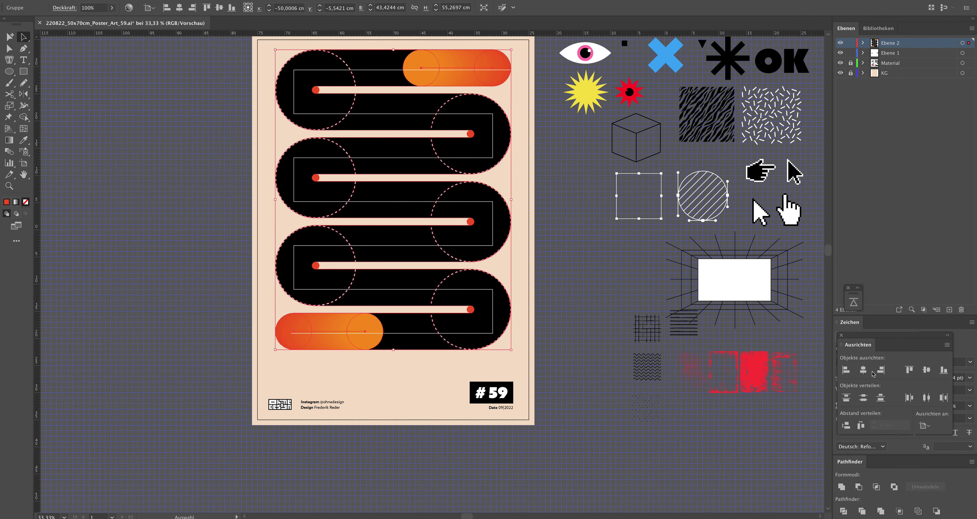
click(926, 370)
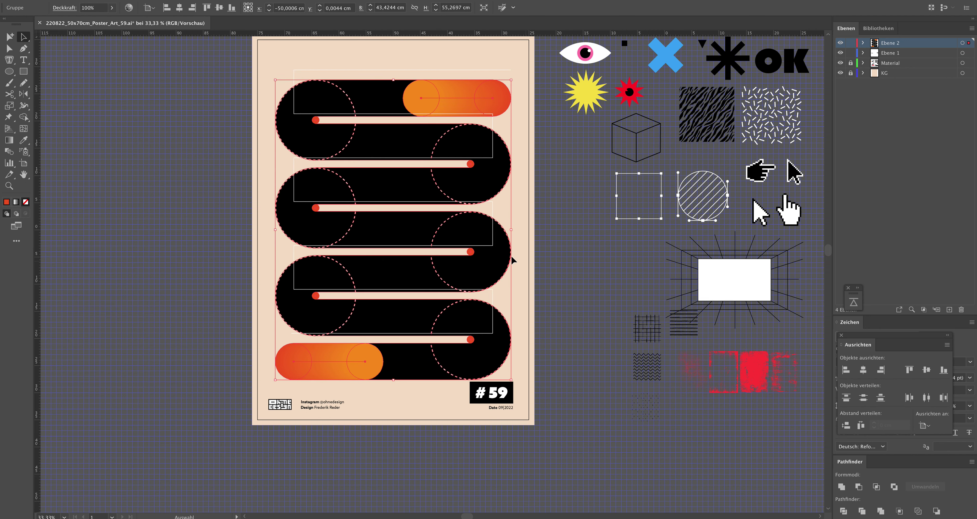
click(347, 114)
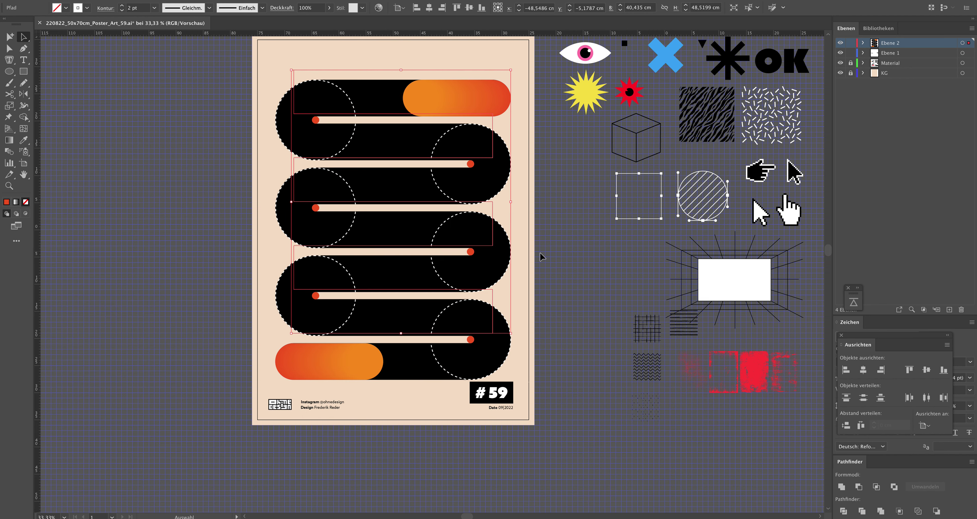
click(556, 306)
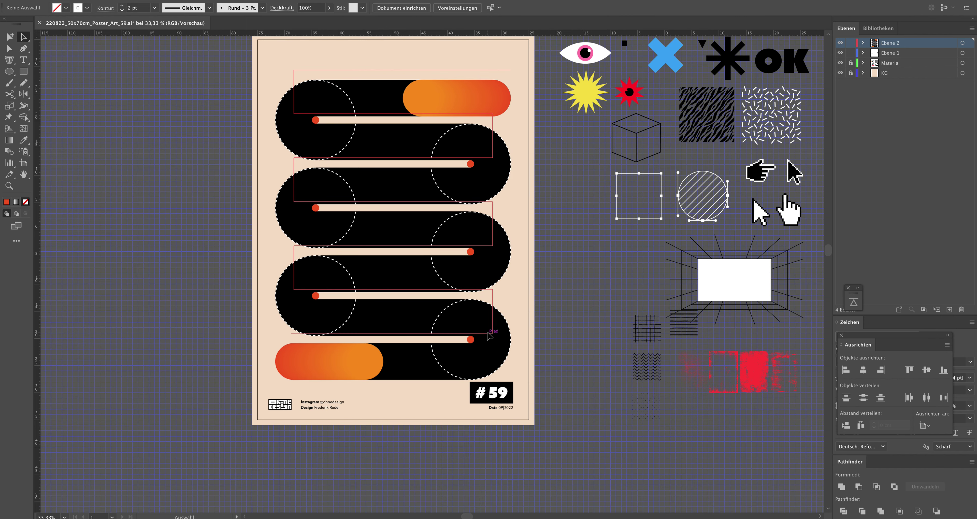
Move the zigzag path onto the pasteboard and nudge its bottom-left anchor slightly right
drag(489, 336, 203, 318)
drag(156, 188, 312, 246)
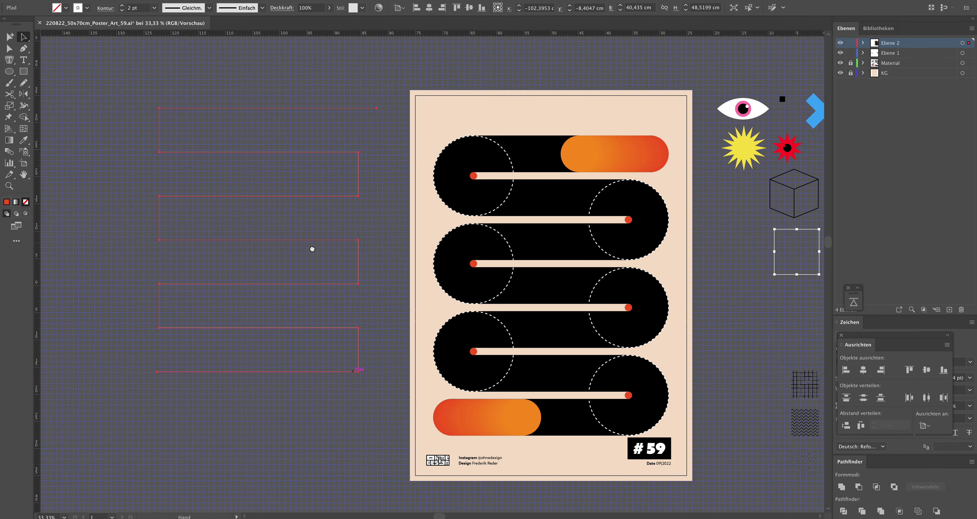
key(a)
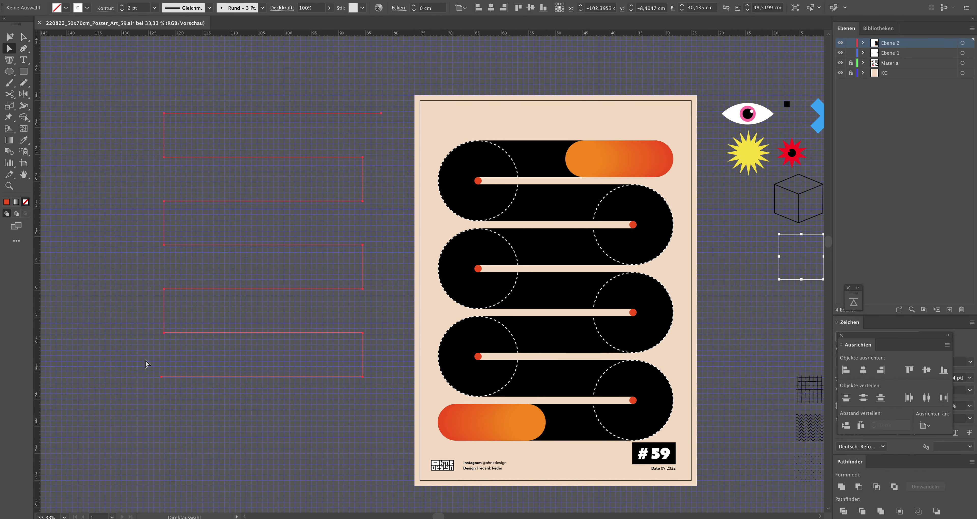
mouse_move(148, 365)
mouse_down()
mouse_move(176, 395)
mouse_move(165, 377)
mouse_up()
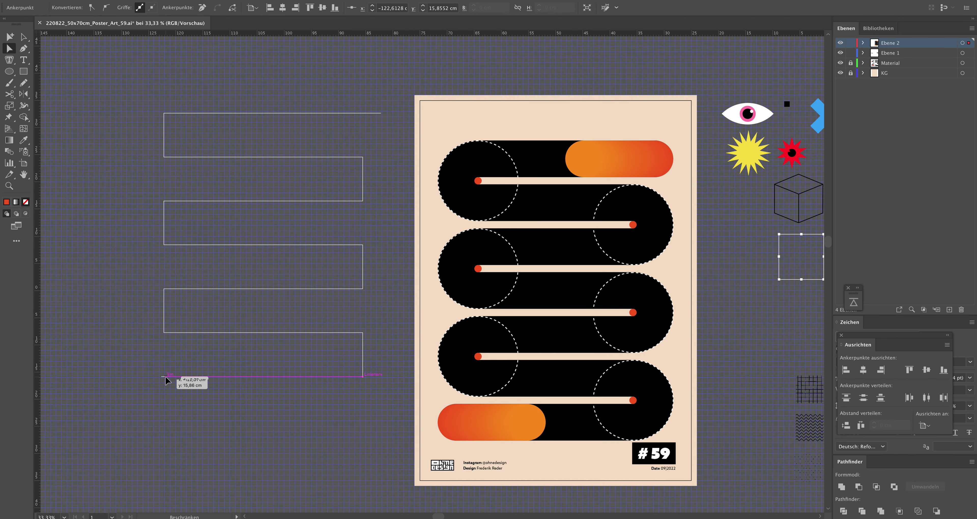
drag(171, 377, 164, 376)
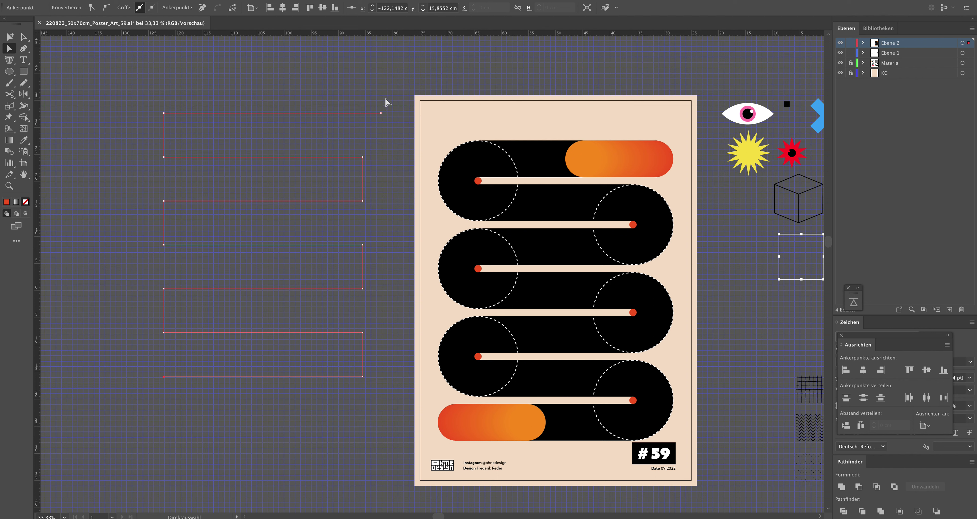
Pull the path's top-right end point left, then select the path and the snake artwork group
drag(380, 113, 364, 114)
key(v)
click(278, 111)
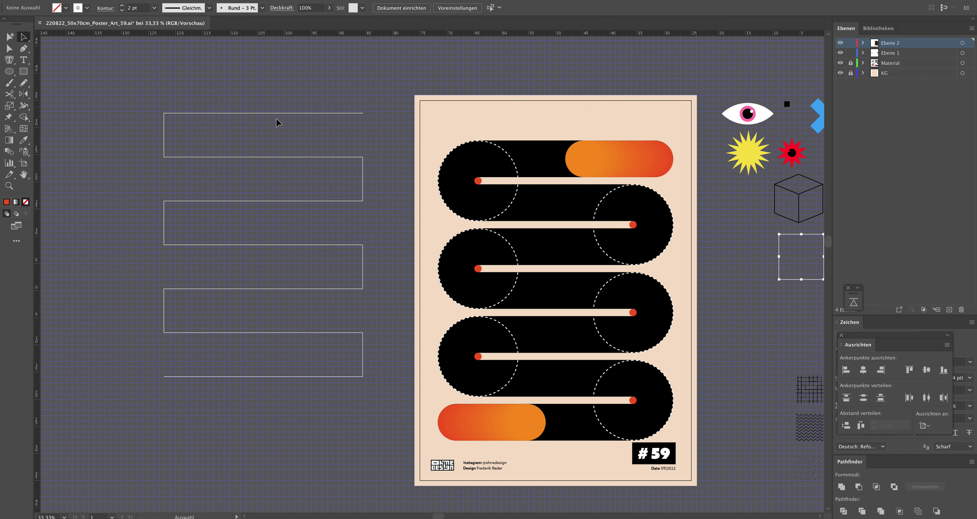
click(281, 114)
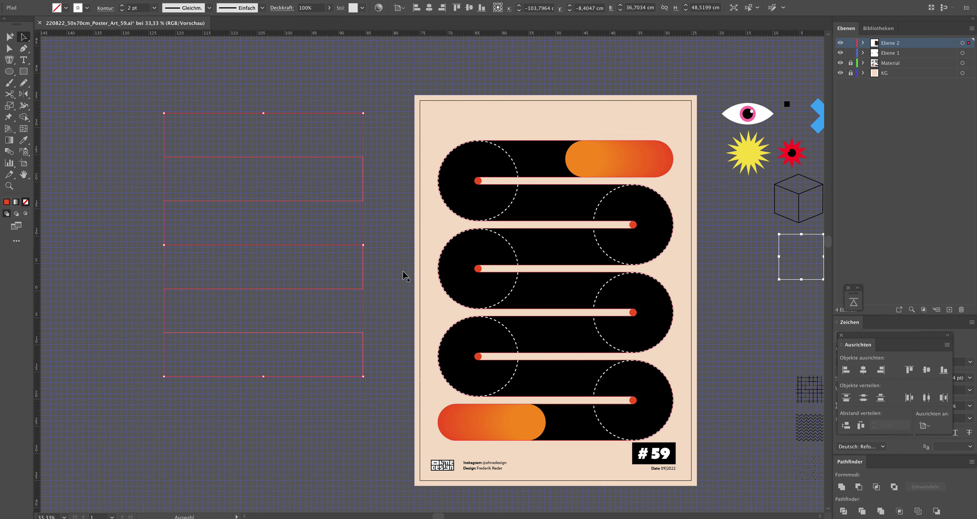
click(481, 260)
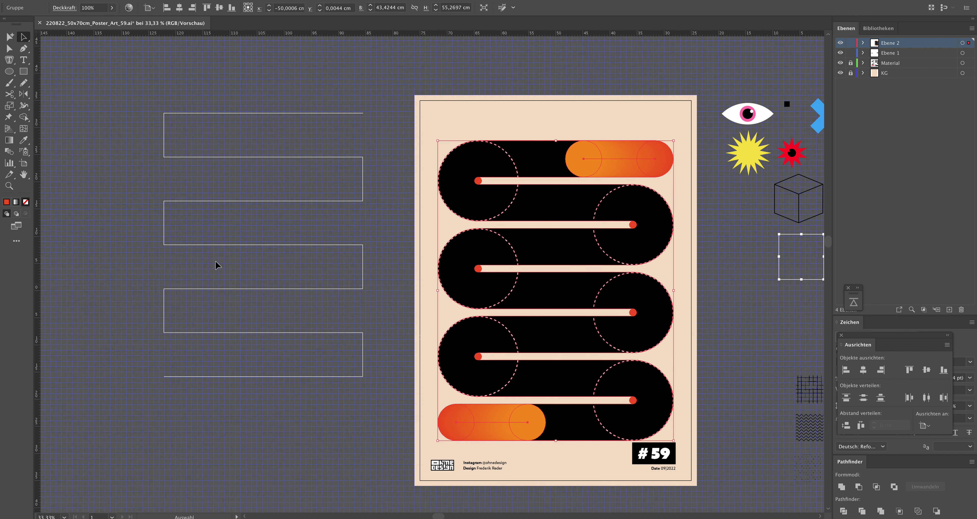
Centre the zigzag path on the artboard and raise the snake artwork group about 4.46 cm
click(249, 289)
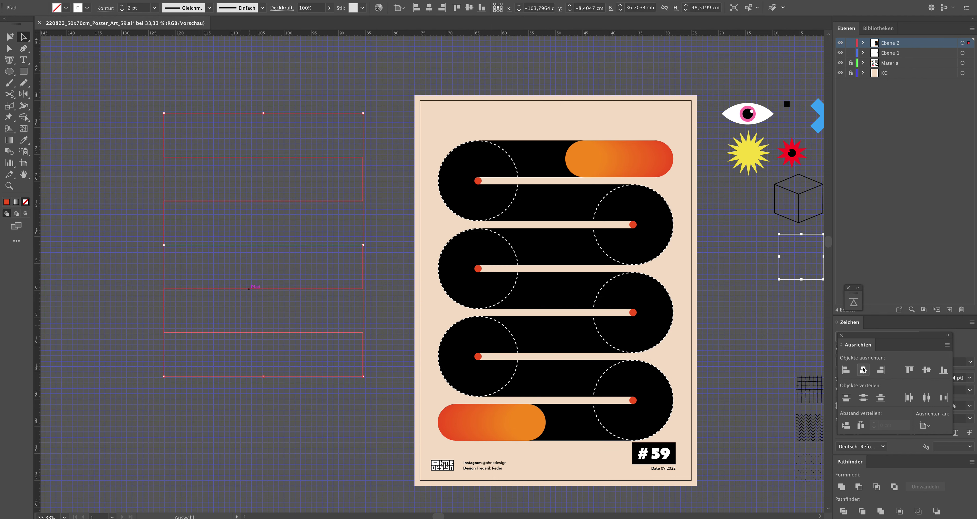
click(926, 370)
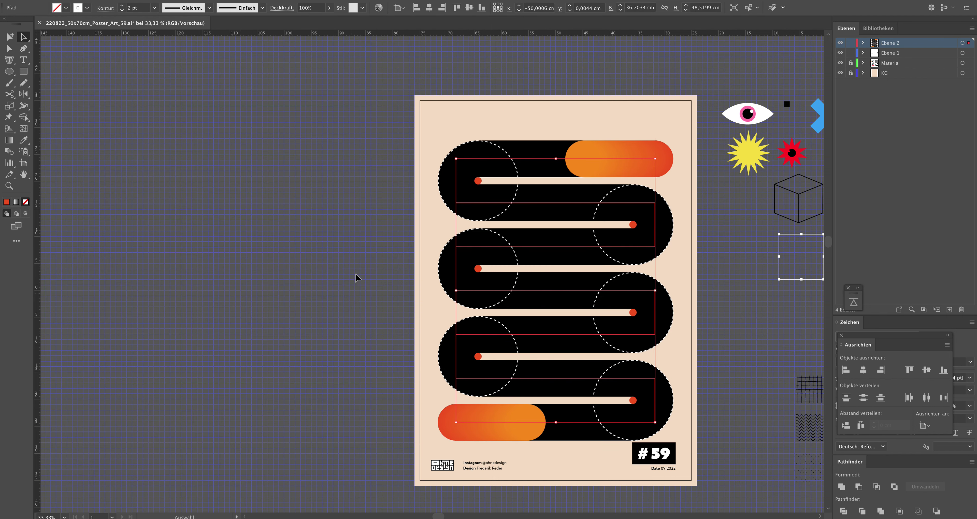
click(345, 260)
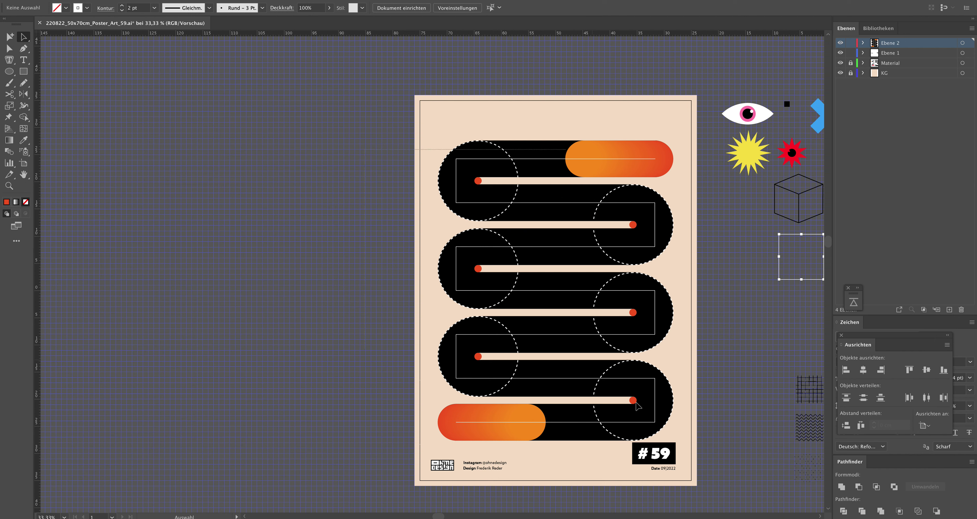
click(653, 421)
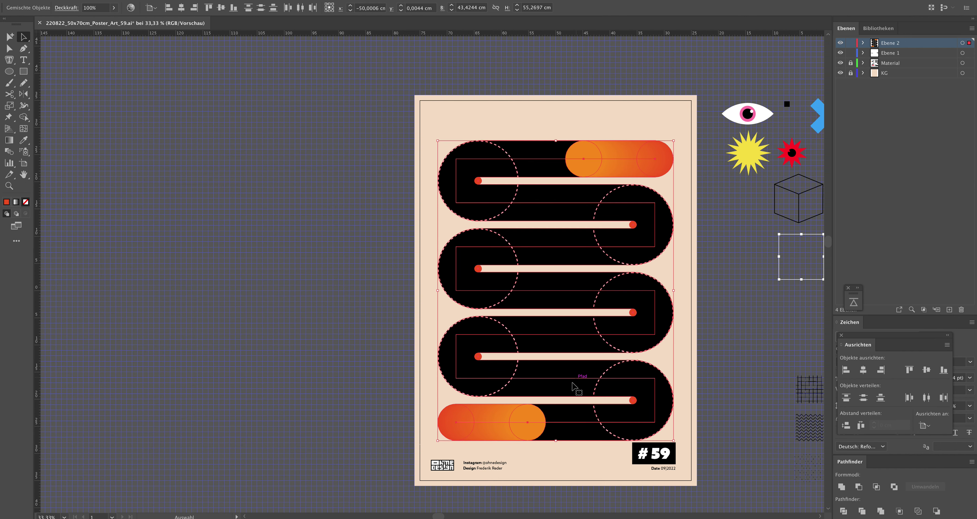
drag(572, 380, 565, 349)
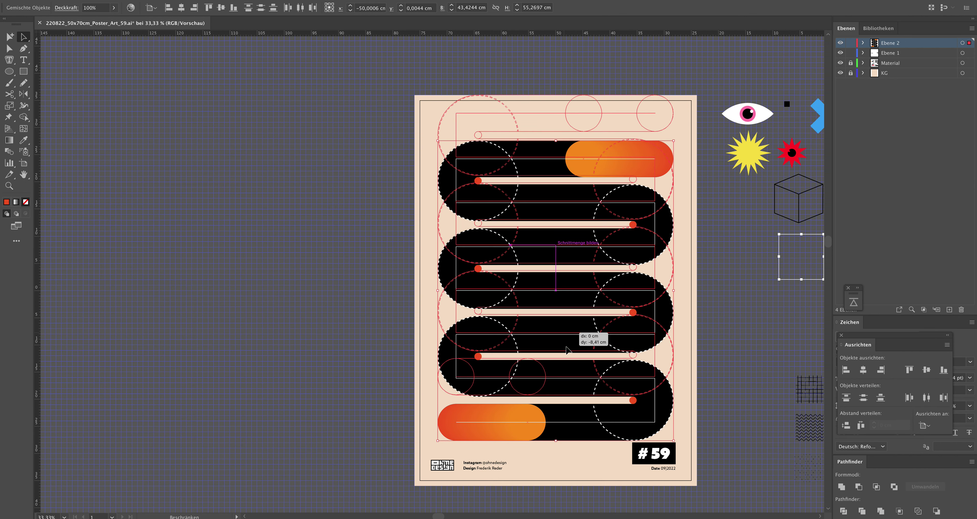
drag(566, 350, 566, 355)
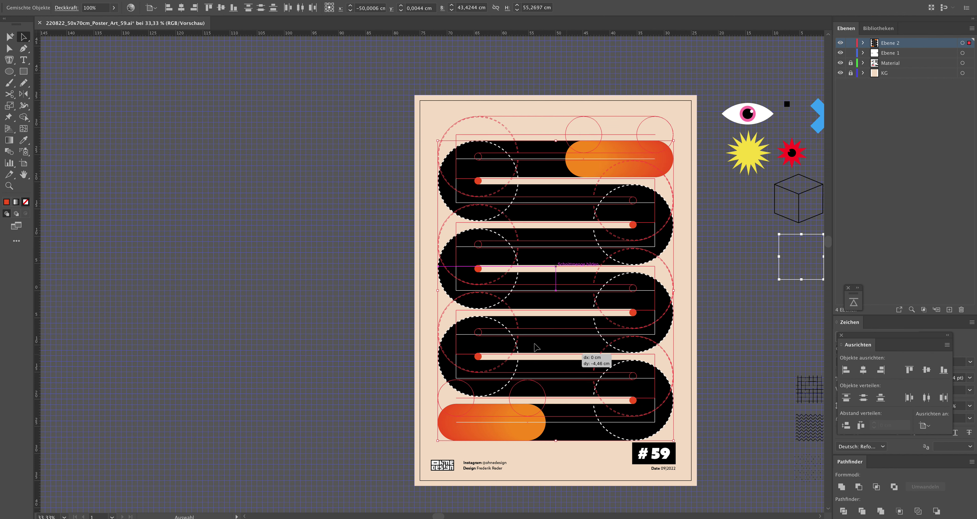
click(179, 251)
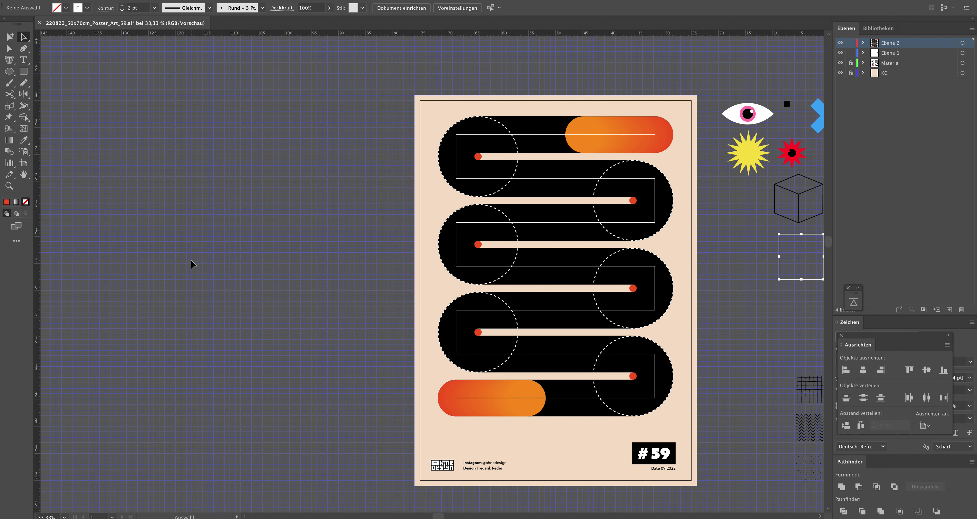
Draw a 0.89 cm white dot and place a copy at the top capsule's right end
key(l)
drag(458, 399, 459, 399)
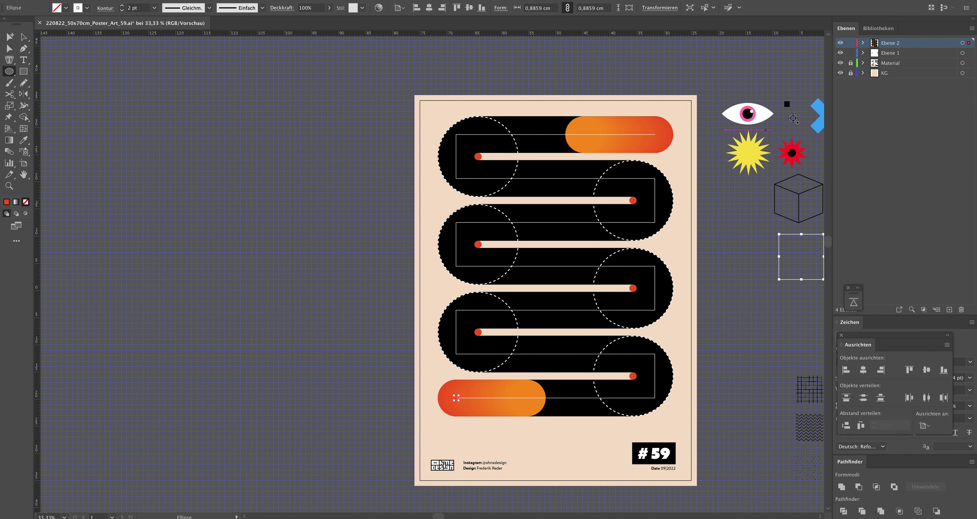
key(i)
click(761, 113)
key(ctrl+shift+a)
key(a)
drag(456, 399, 657, 138)
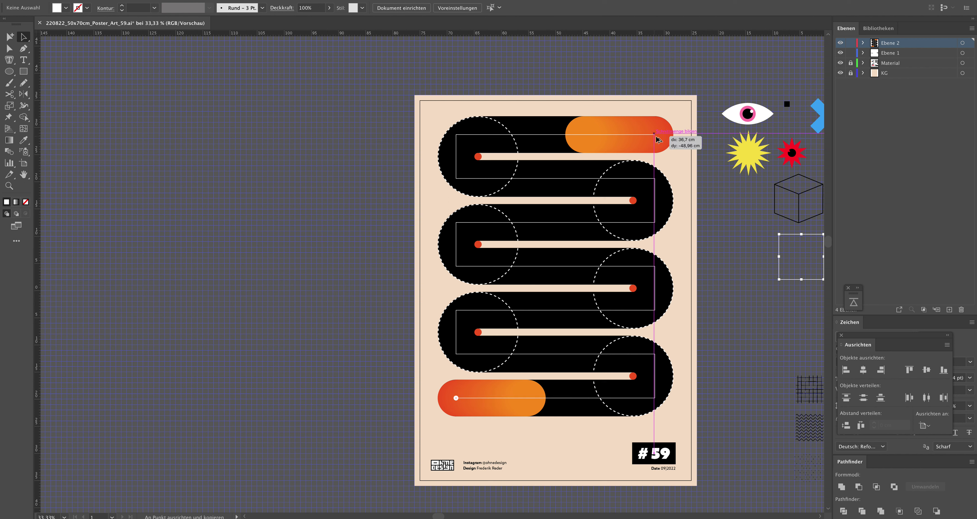
drag(657, 139, 655, 134)
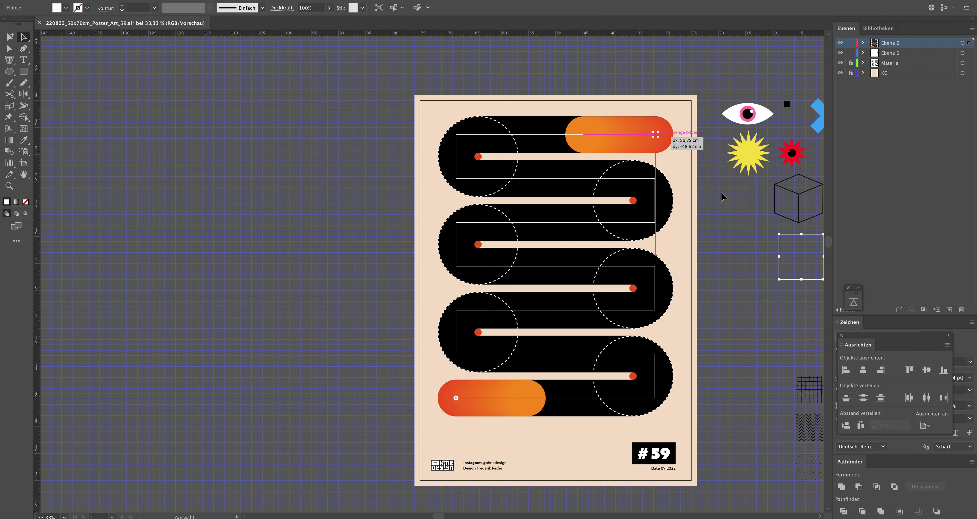
click(723, 197)
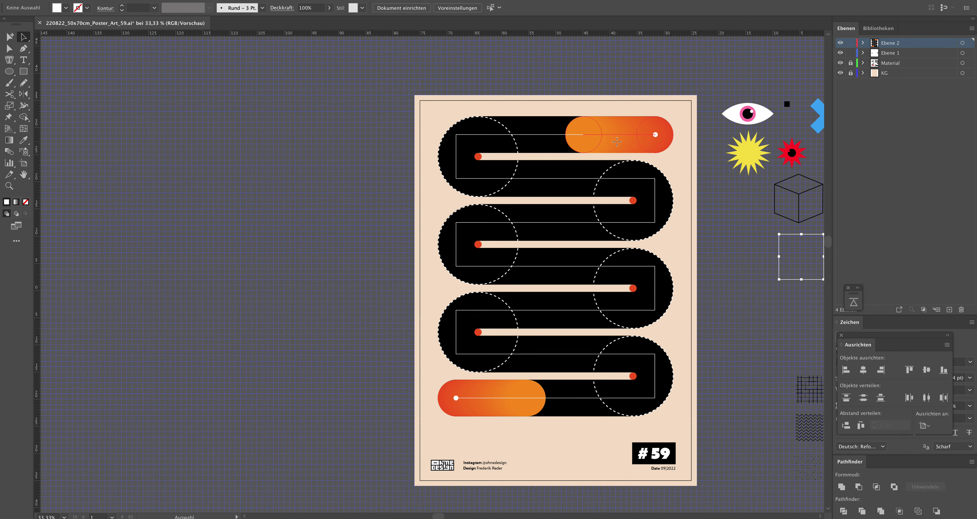
Bring the top and bottom orange capsules in front of the track via Arrange > Bring to Front
key(ctrl+a)
click(295, 158)
click(641, 136)
shift+click(496, 394)
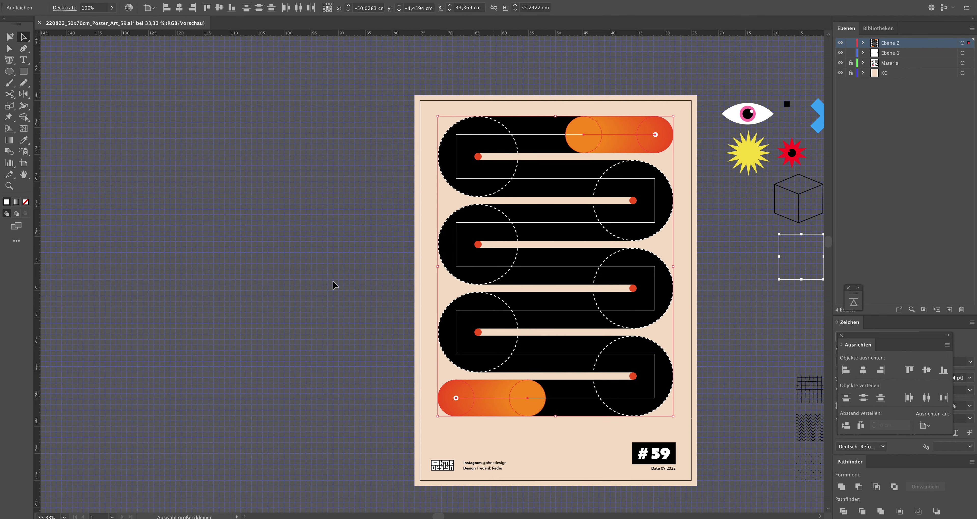
right_click(306, 240)
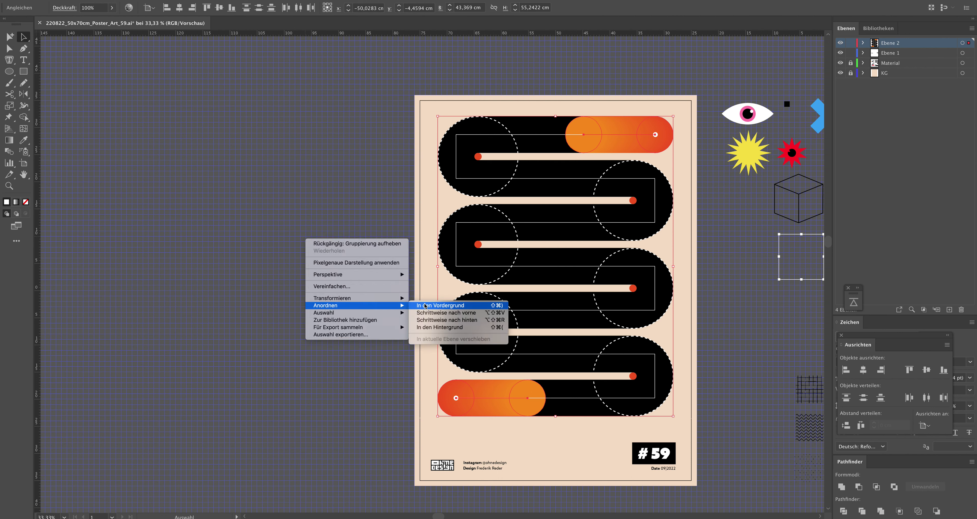
click(428, 305)
click(274, 214)
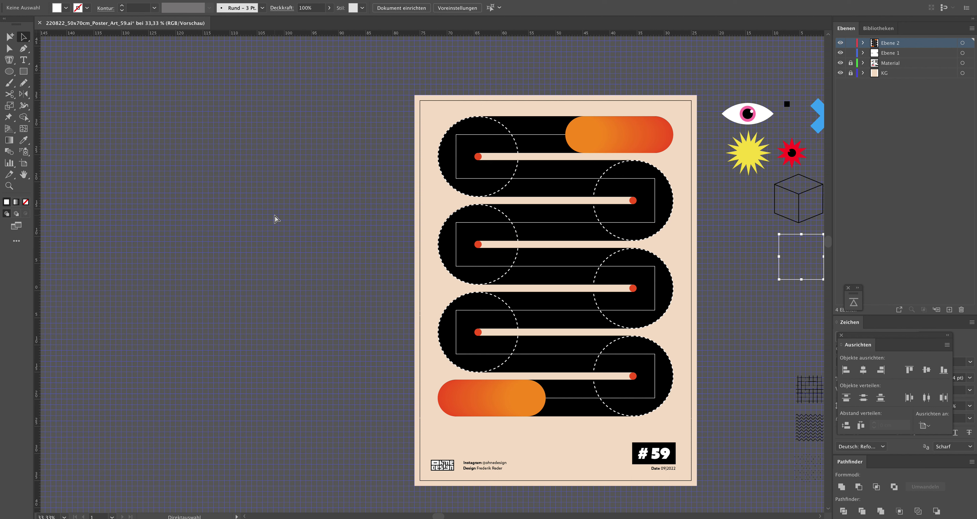
key(ctrl+z)
scroll(200, 207, left, 1)
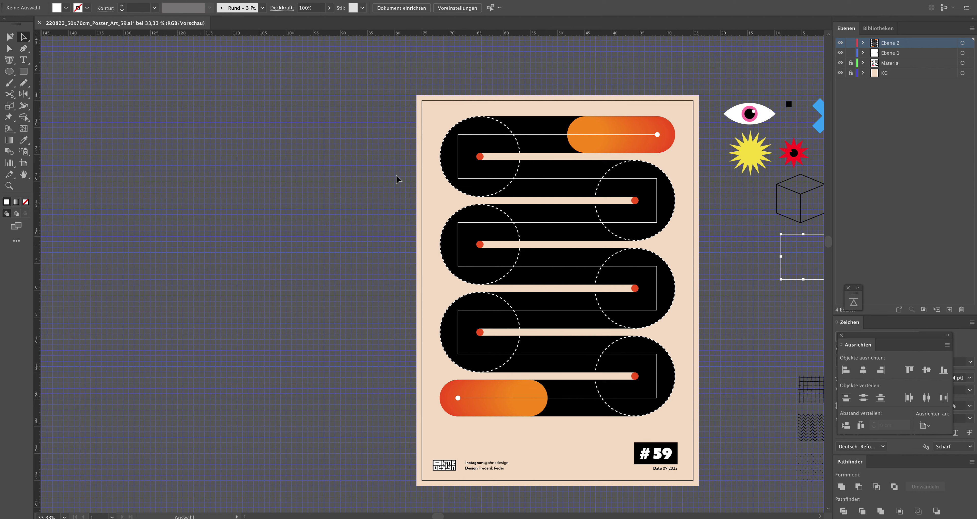
click(520, 151)
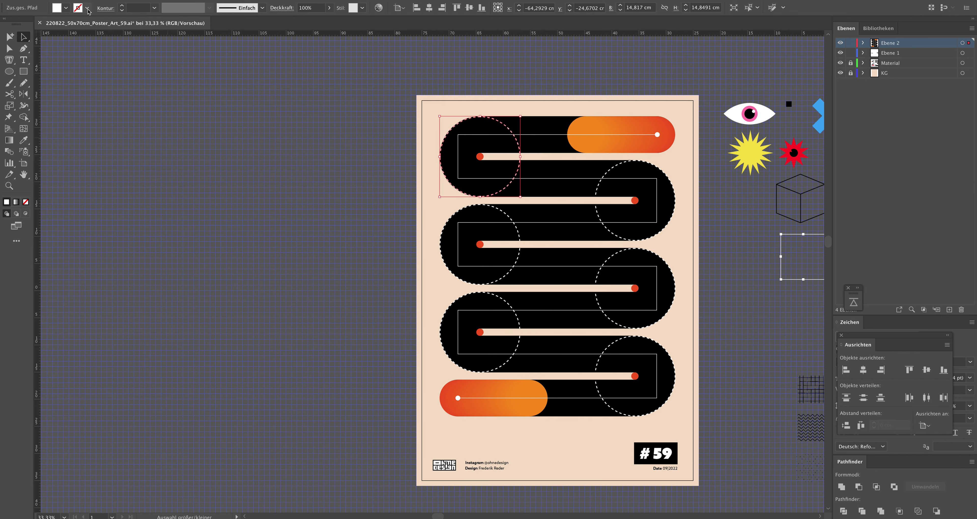
click(208, 225)
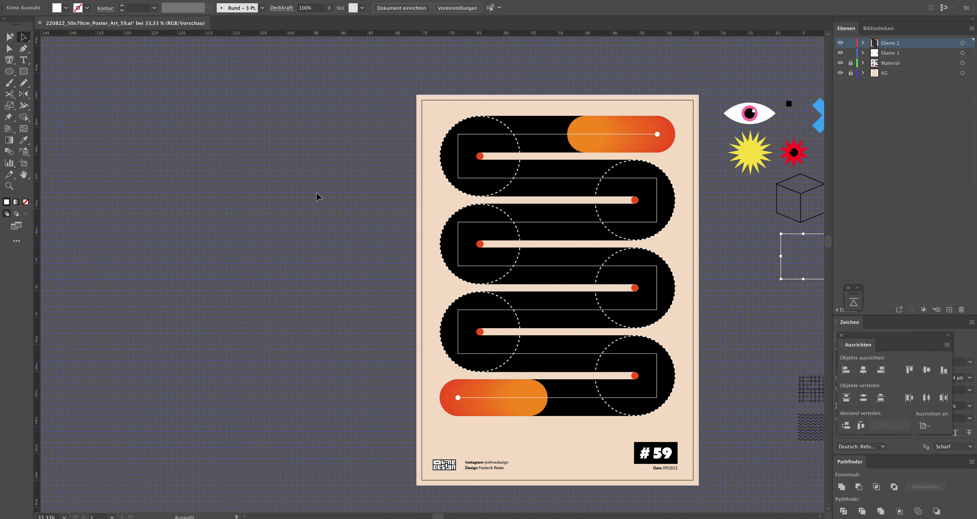
key(p)
Draw a five-point zigzag path with the Pen tool from below the lowest loop to the top edge
click(582, 430)
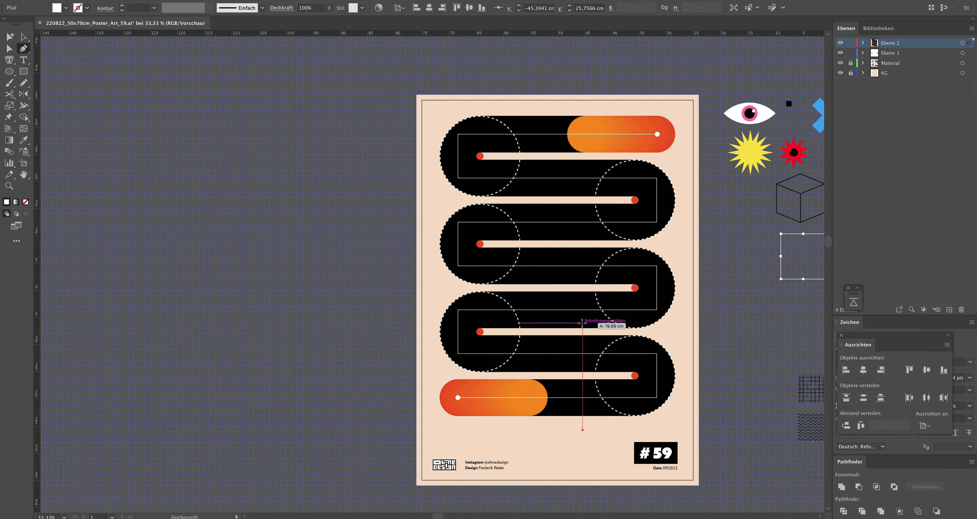
click(582, 323)
scroll(582, 323, right, 1)
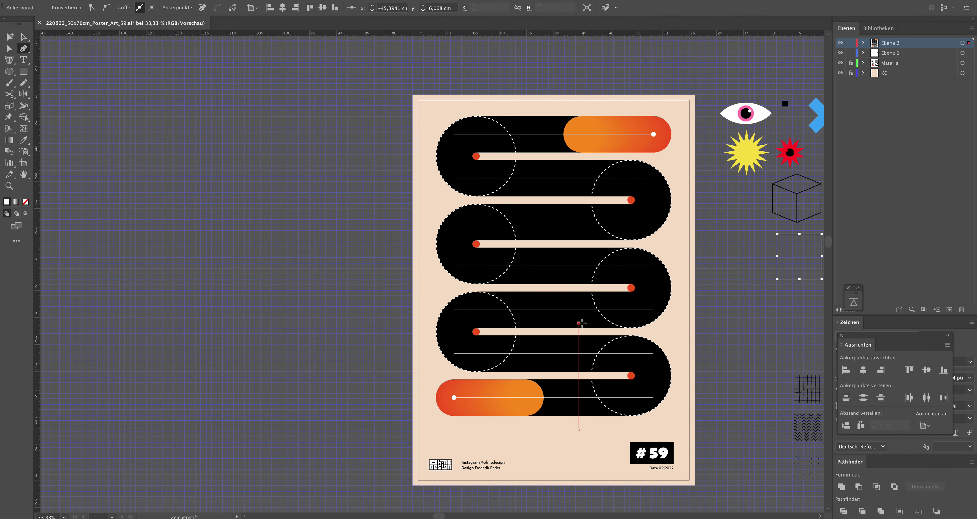
click(527, 288)
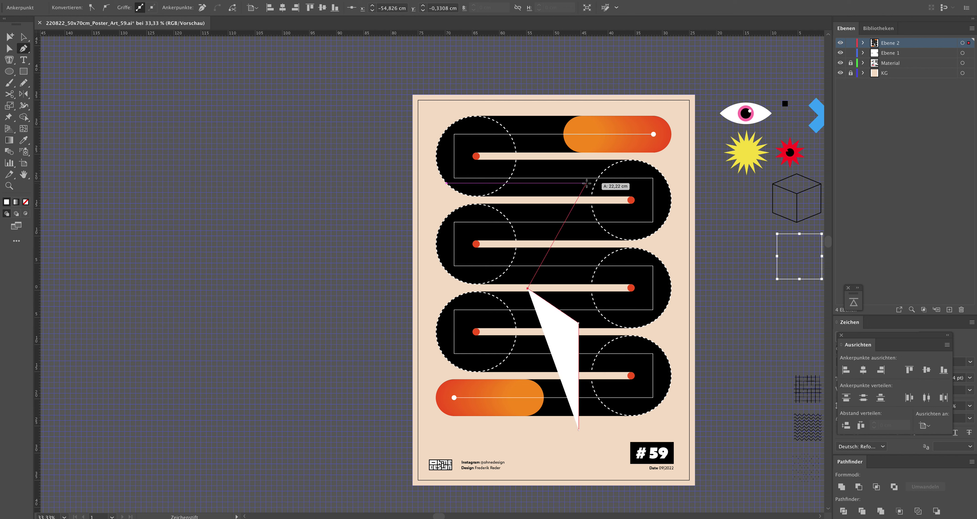
click(586, 183)
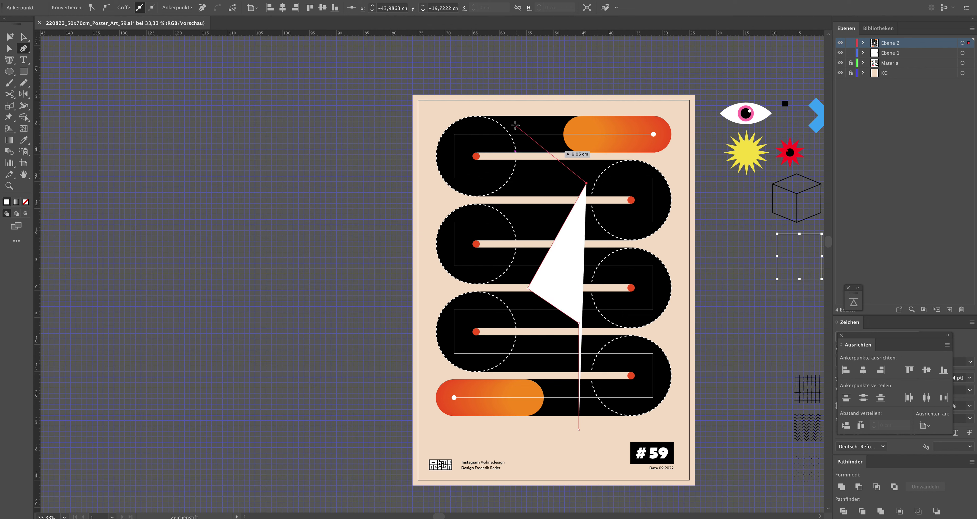
click(512, 107)
key(v)
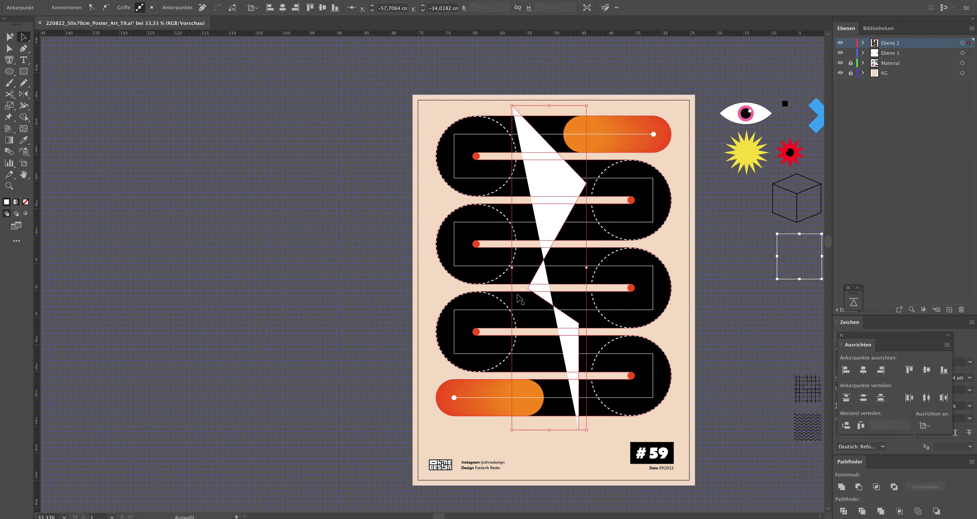
Remove the zigzag's white fill so it is a thin line, and select it
key(i)
click(323, 222)
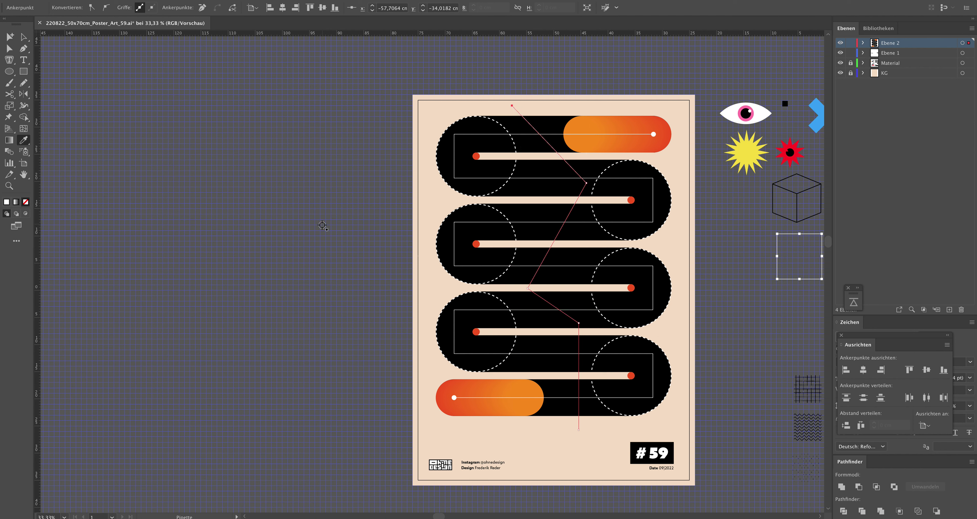
key(v)
click(551, 440)
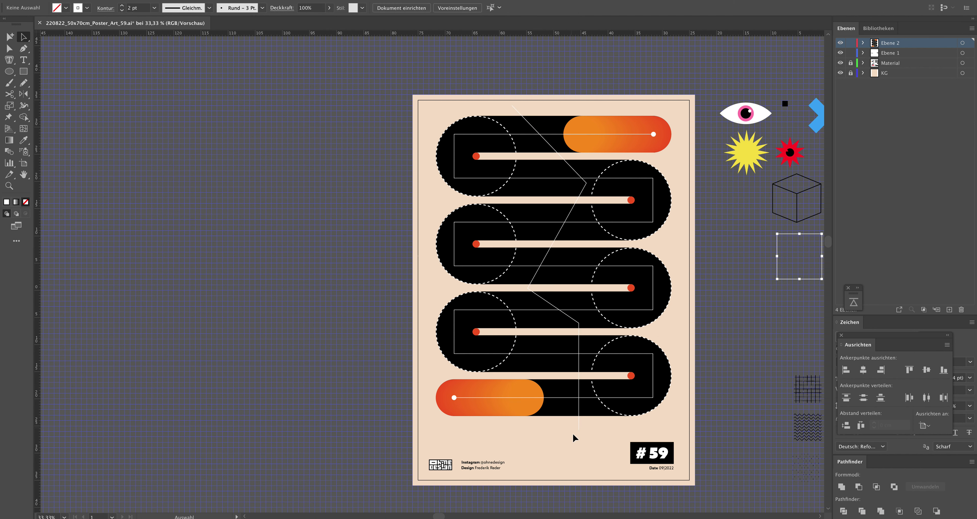
click(578, 429)
Shift the zigzag's bottom anchor left, lower its lower bend, and pull its upper bend inward
key(a)
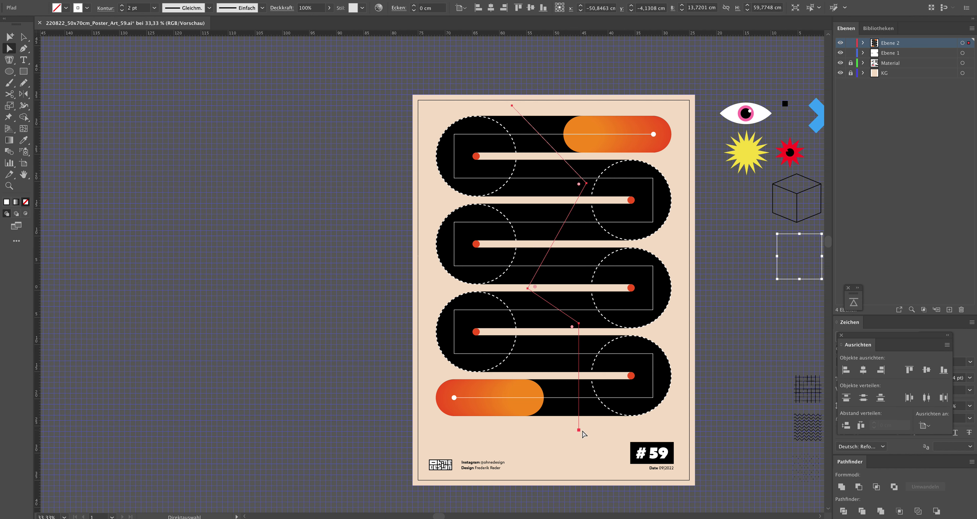
key(ctrl+shift+a)
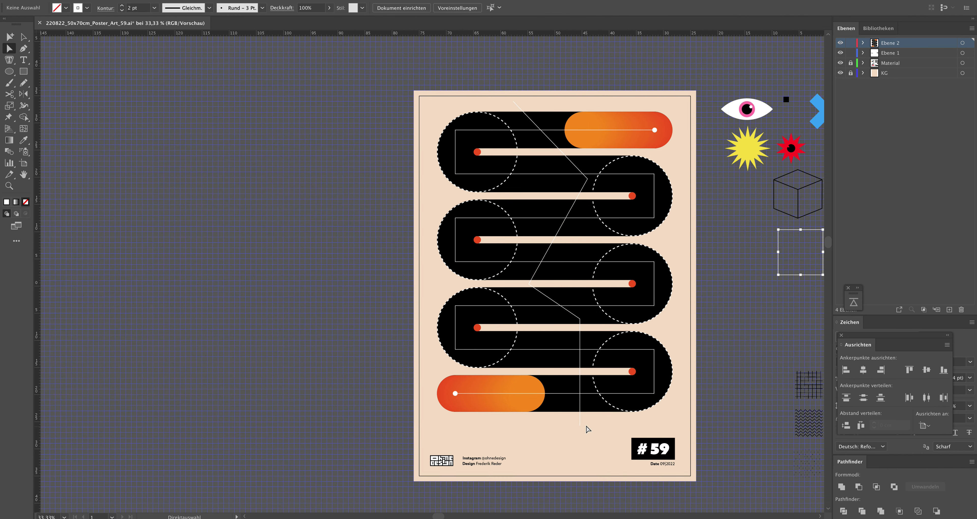
click(579, 426)
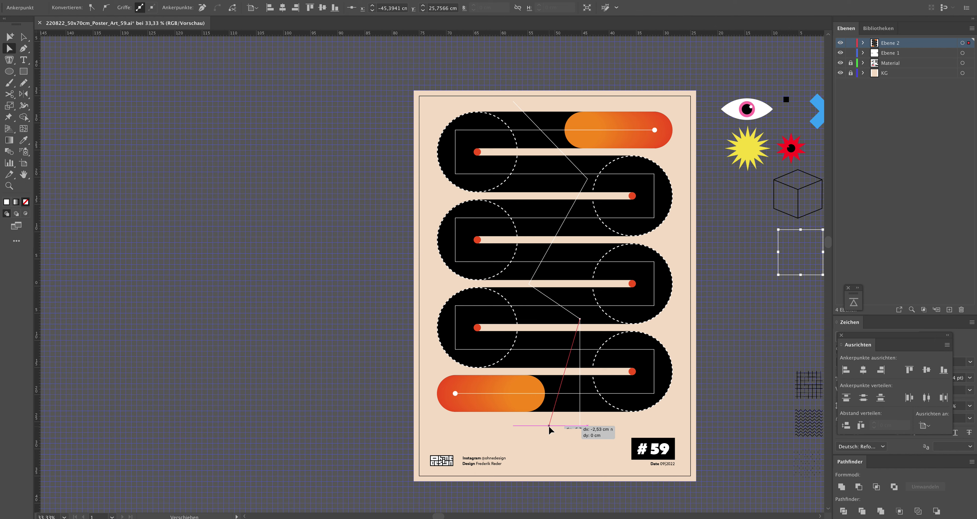
drag(554, 426, 554, 426)
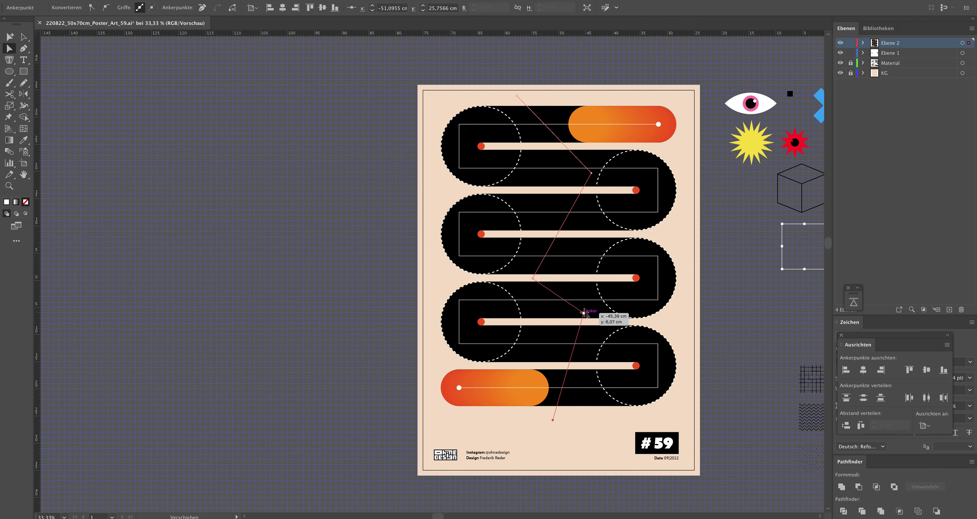
drag(583, 313, 584, 321)
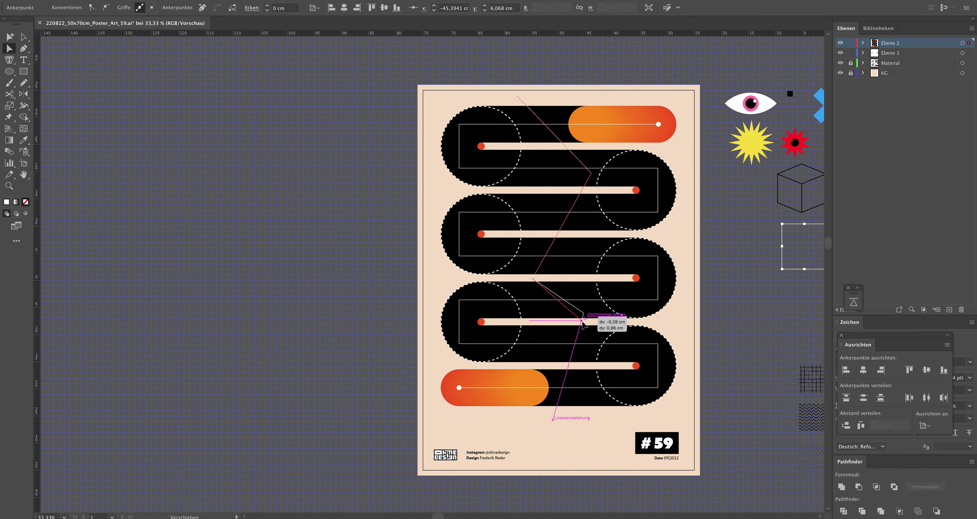
drag(584, 321, 581, 322)
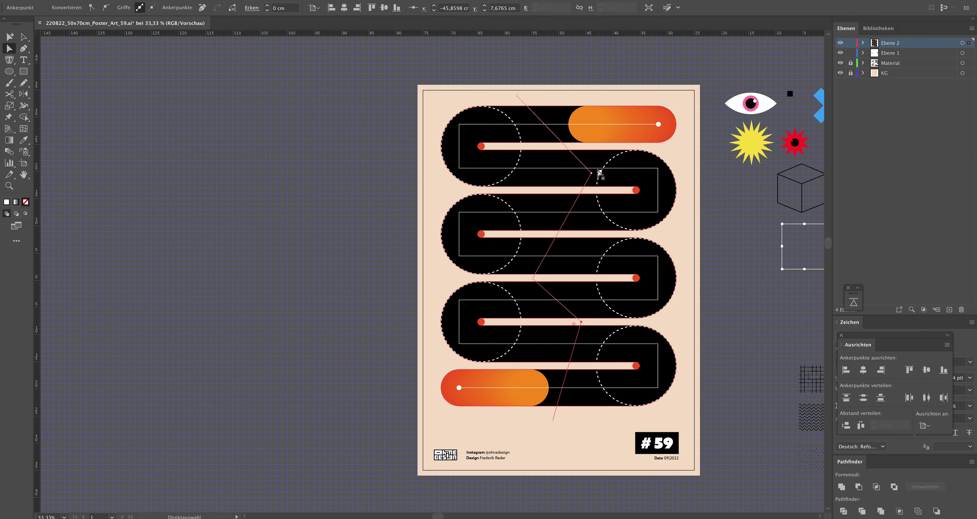
mouse_move(591, 174)
mouse_down()
mouse_move(585, 190)
mouse_move(558, 190)
mouse_up()
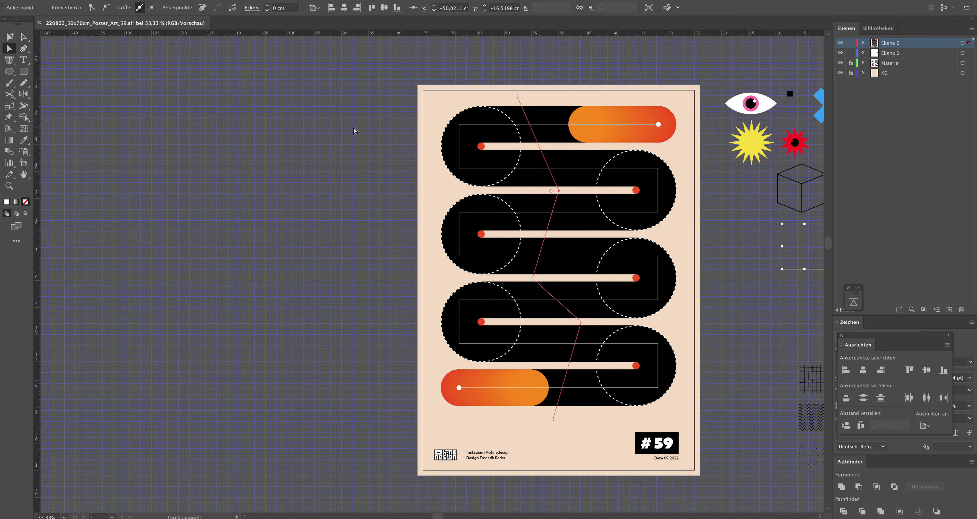
key(v)
click(518, 100)
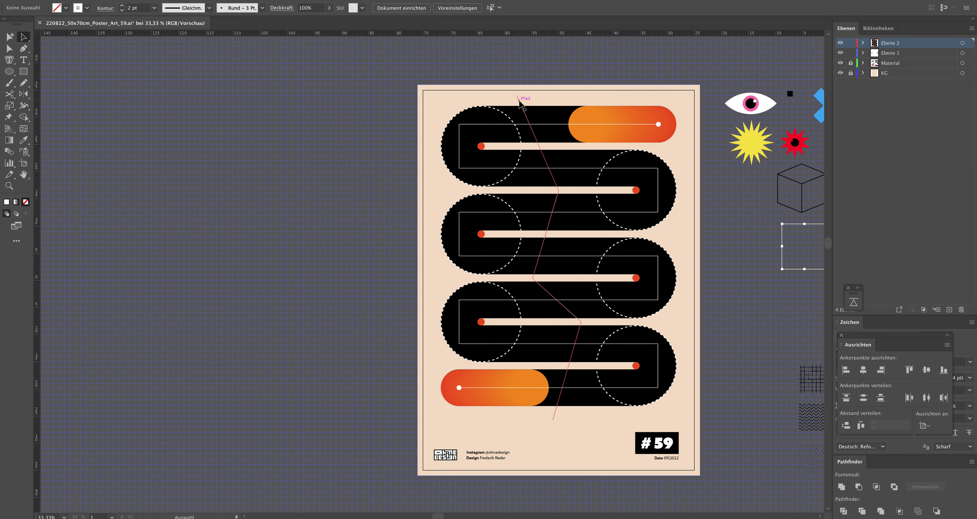
Set the zigzag's stroke weight to 25 pt
double_click(129, 8)
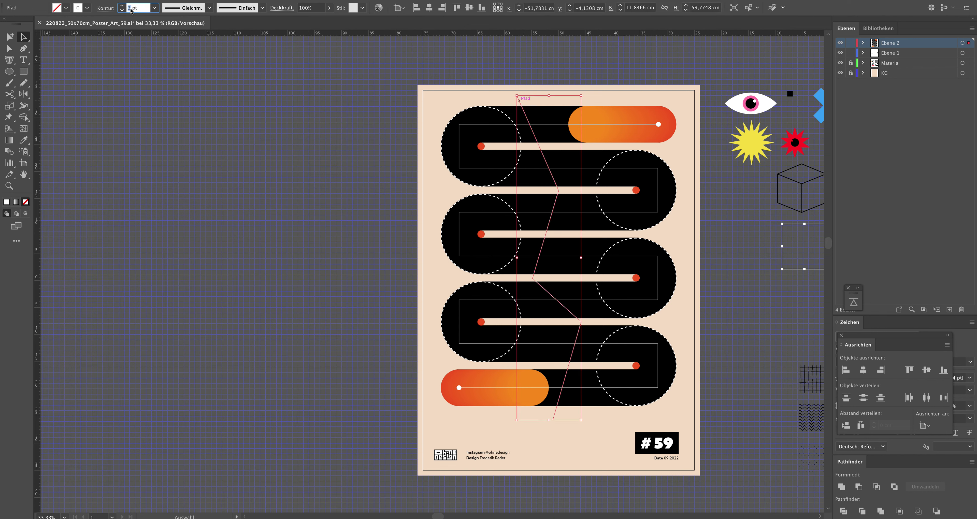
text(20)
key(Return)
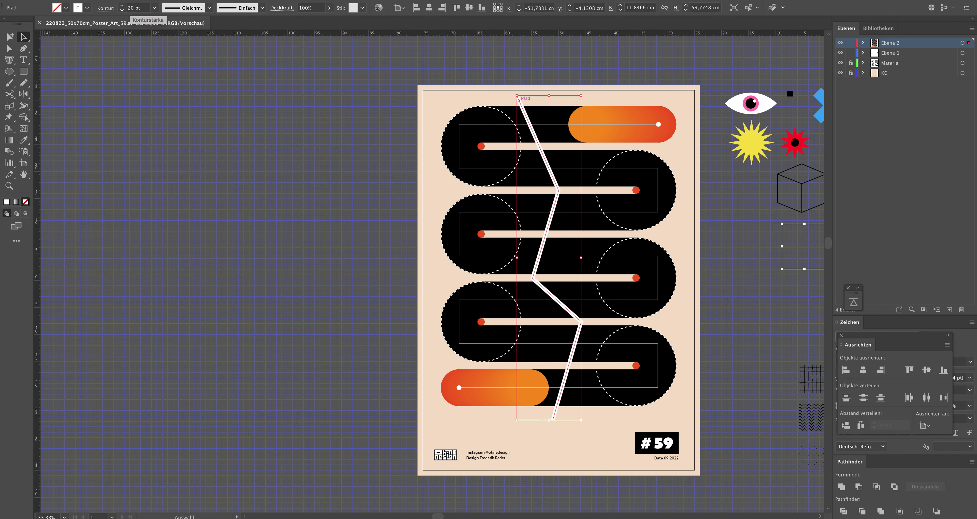
click(357, 177)
click(518, 98)
click(122, 5)
click(122, 5)
click(122, 6)
click(122, 6)
click(347, 166)
click(533, 135)
Expand the zigzag's fill and stroke into a solid shape with Object > Expand
click(117, 0)
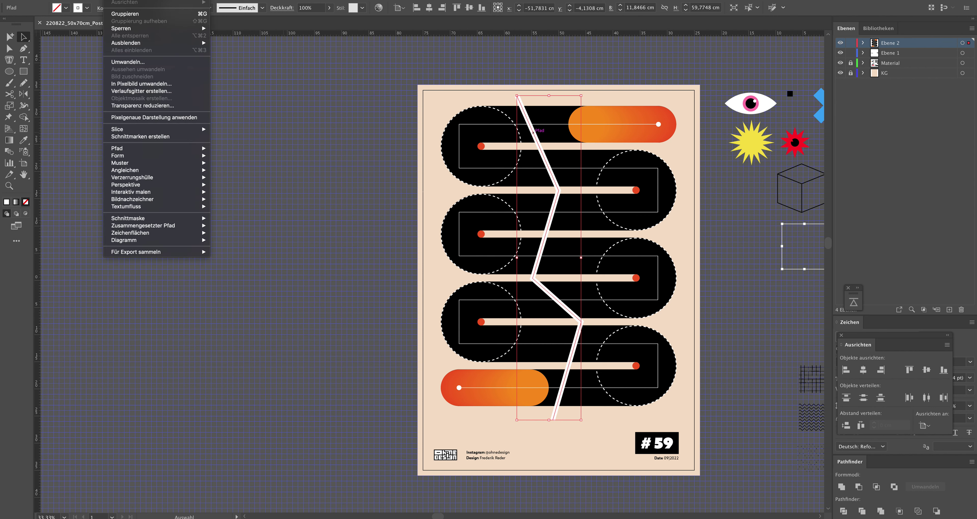
click(133, 62)
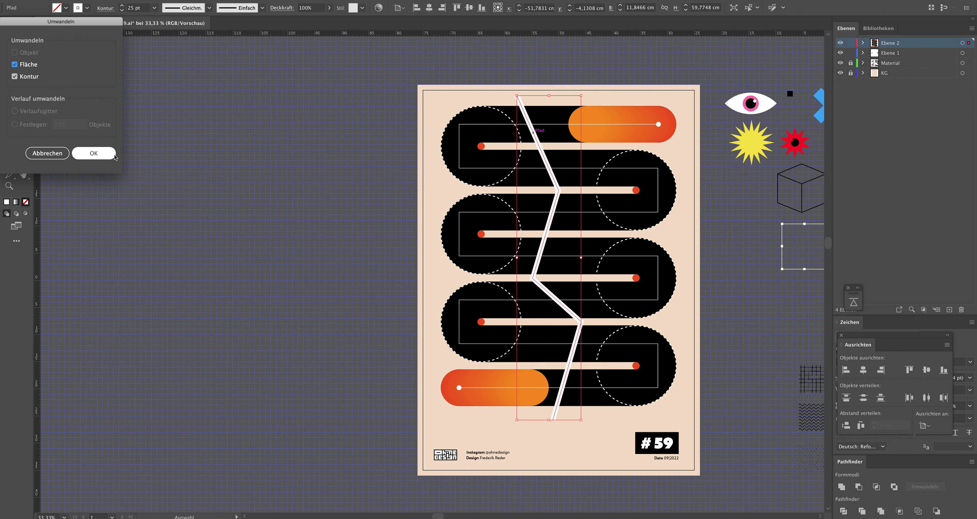
click(93, 153)
click(343, 108)
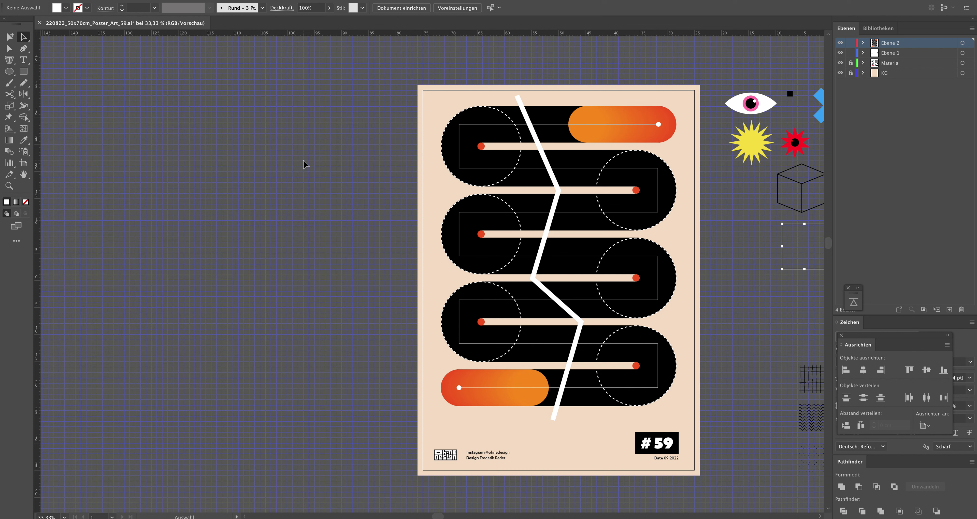
Delete the white zigzag and draw a roughly 25.66 cm white circle in the poster's upper middle
click(522, 105)
key(Delete)
key(l)
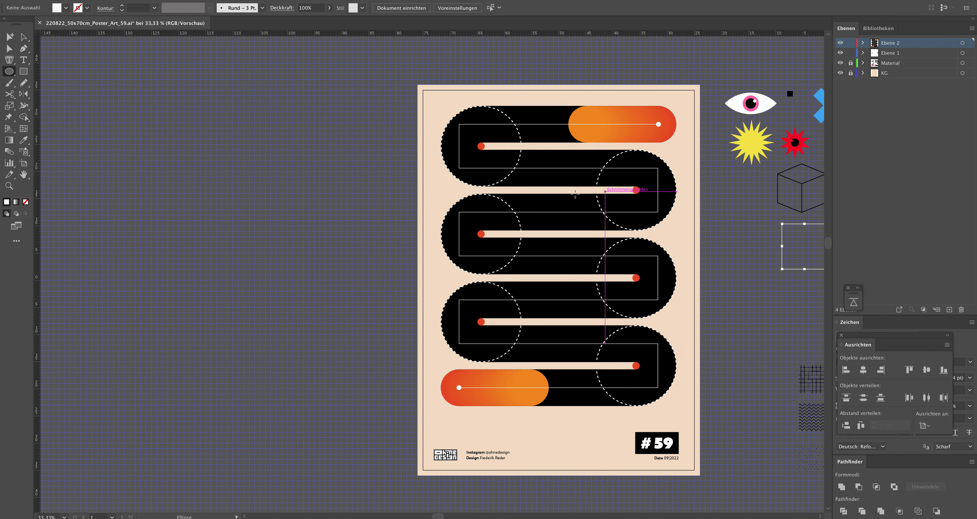
drag(562, 217, 632, 282)
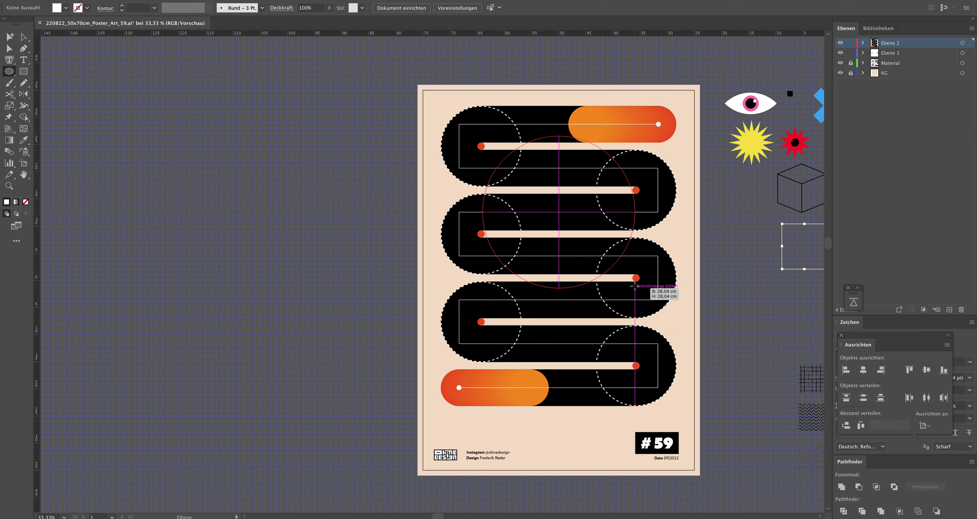
drag(631, 282, 628, 281)
key(a)
key(ctrl+shift+a)
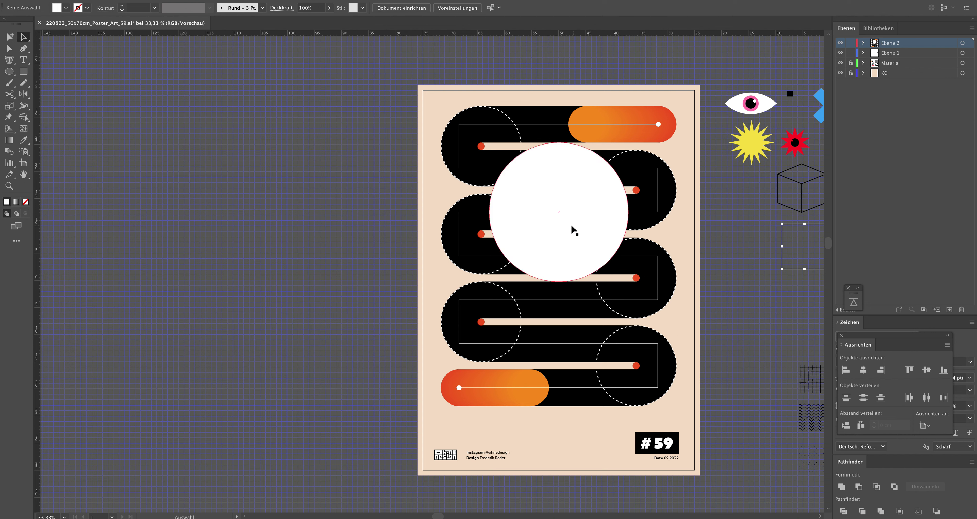
Duplicate the circle directly below, move both up about 6.8 cm, and enlarge them to about 27.94 cm
drag(568, 269, 568, 374)
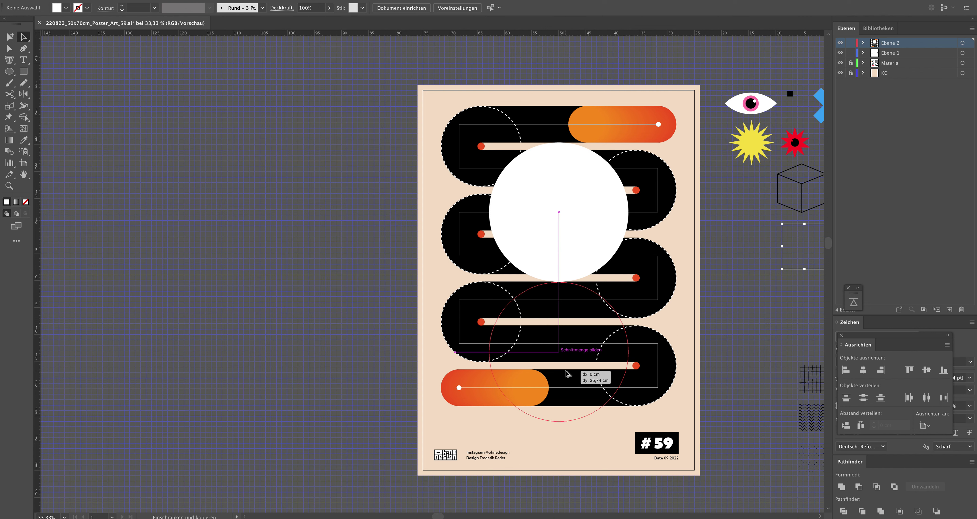
drag(568, 374, 570, 373)
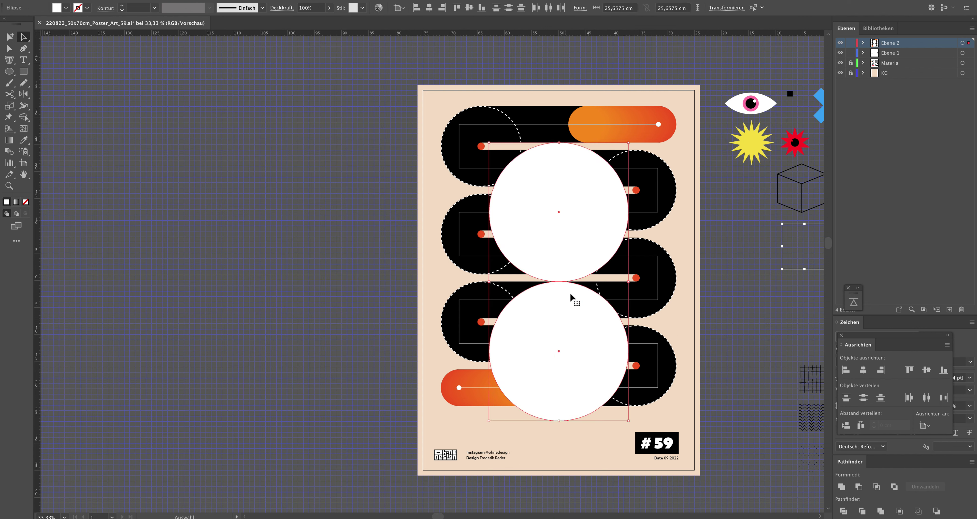
drag(567, 230, 571, 208)
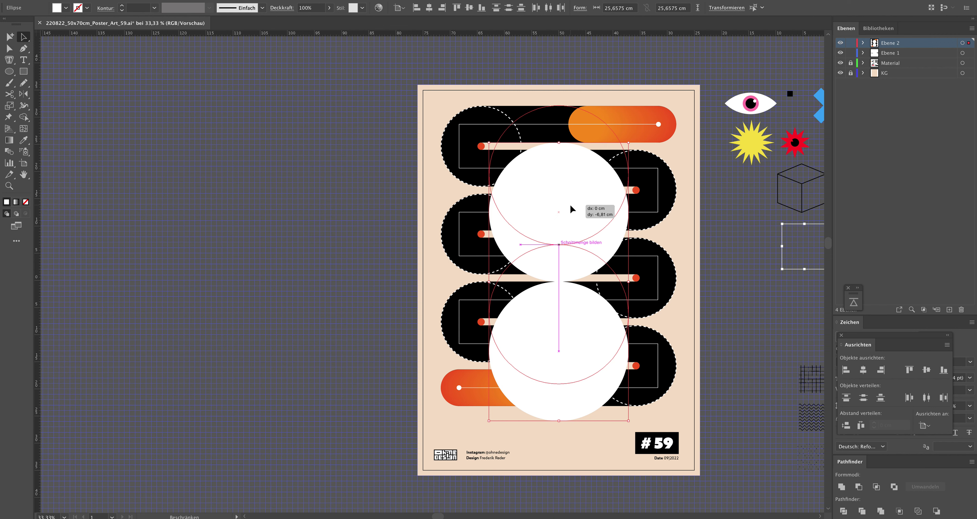
drag(572, 209, 571, 209)
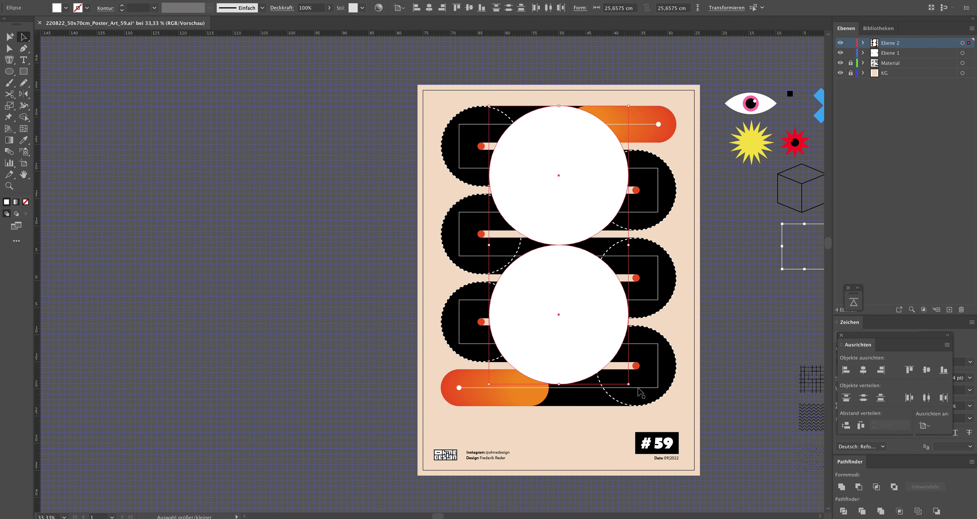
drag(630, 386, 656, 410)
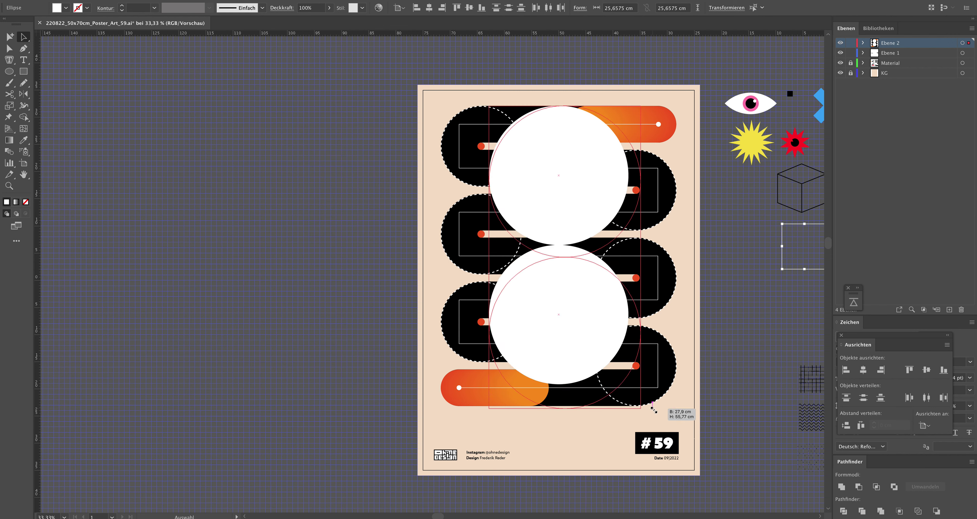
drag(656, 410, 656, 410)
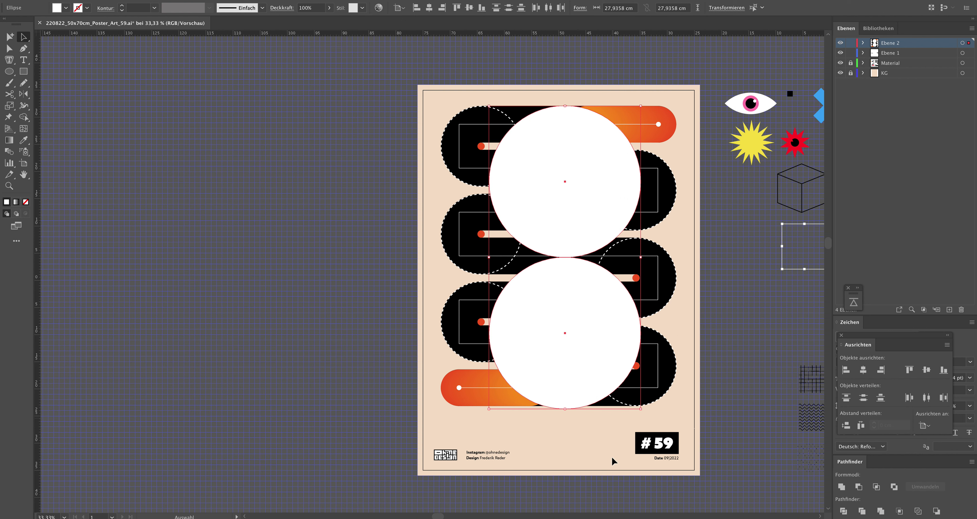
drag(641, 409, 643, 408)
Fine-tune both circles' size to about 27.64 cm
key(z)
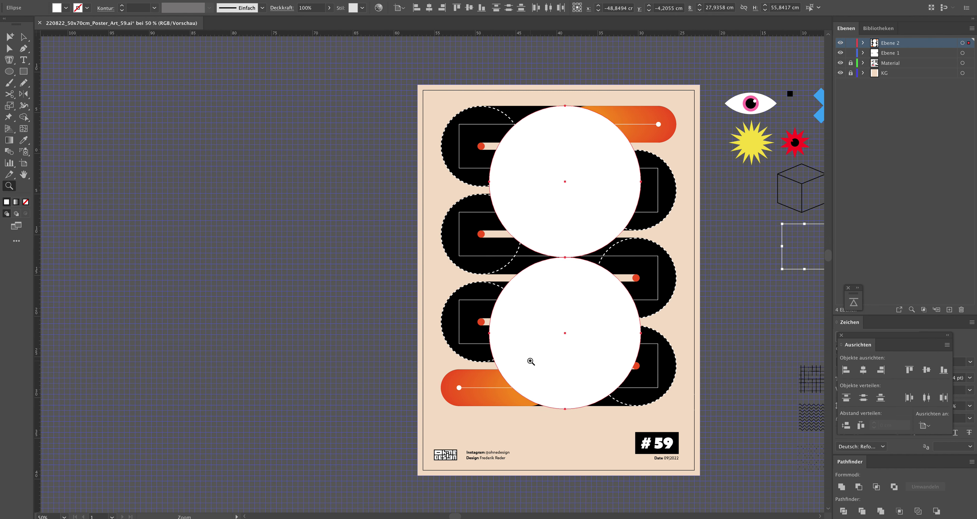
click(529, 361)
key(v)
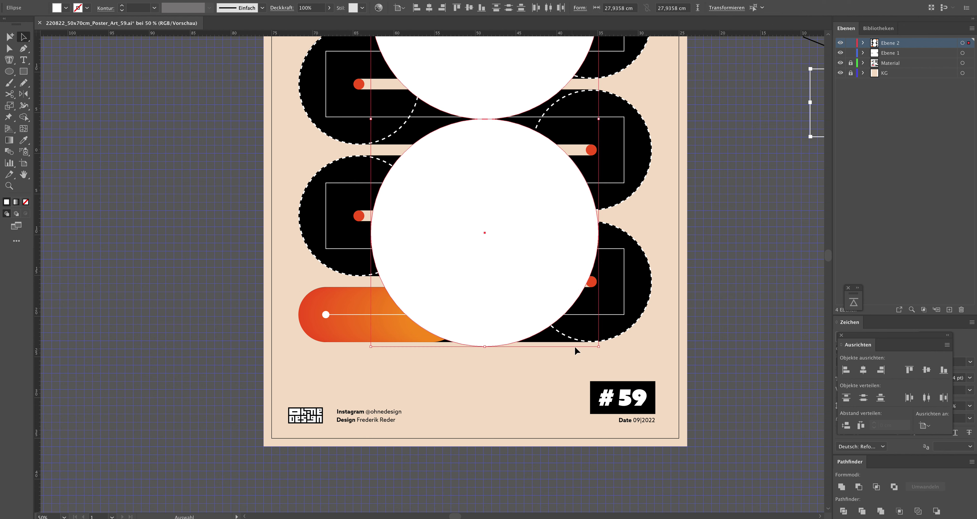
drag(599, 347, 599, 347)
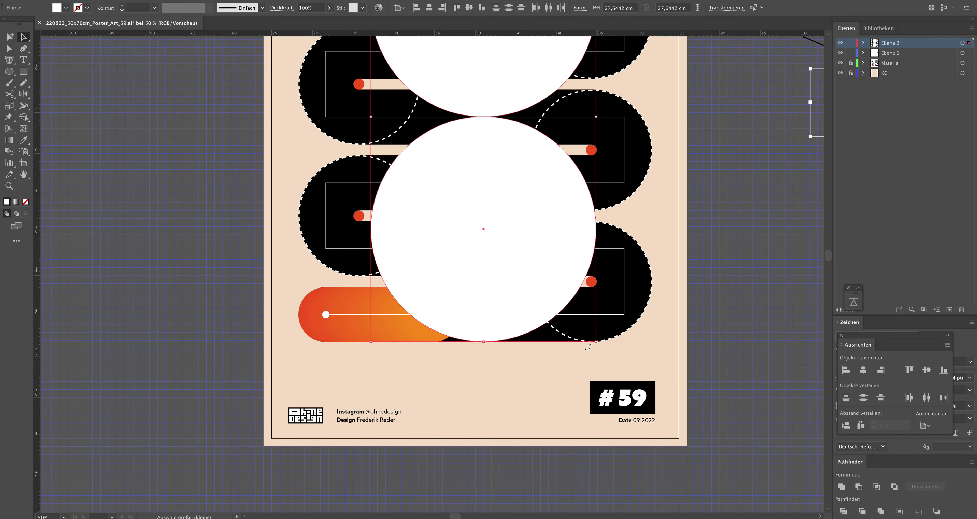
key(z)
alt+click(431, 322)
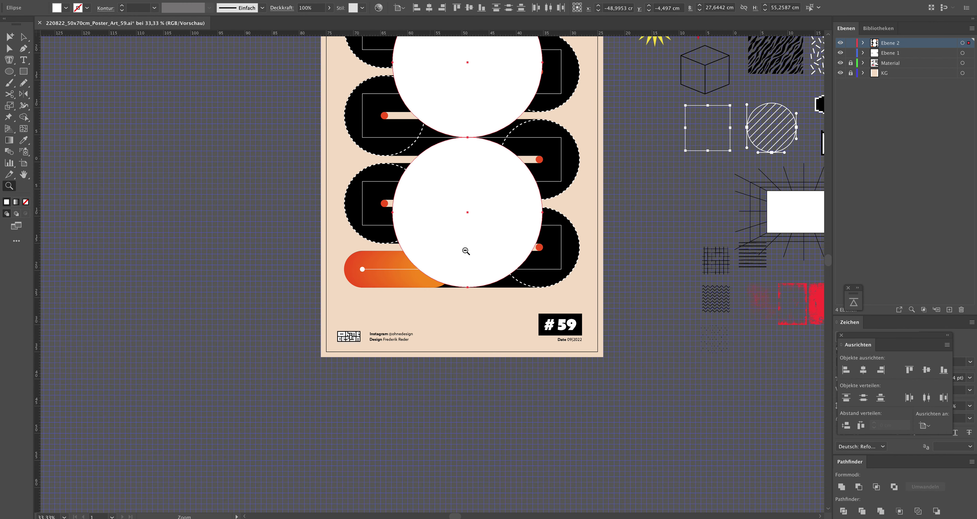
alt+click(466, 251)
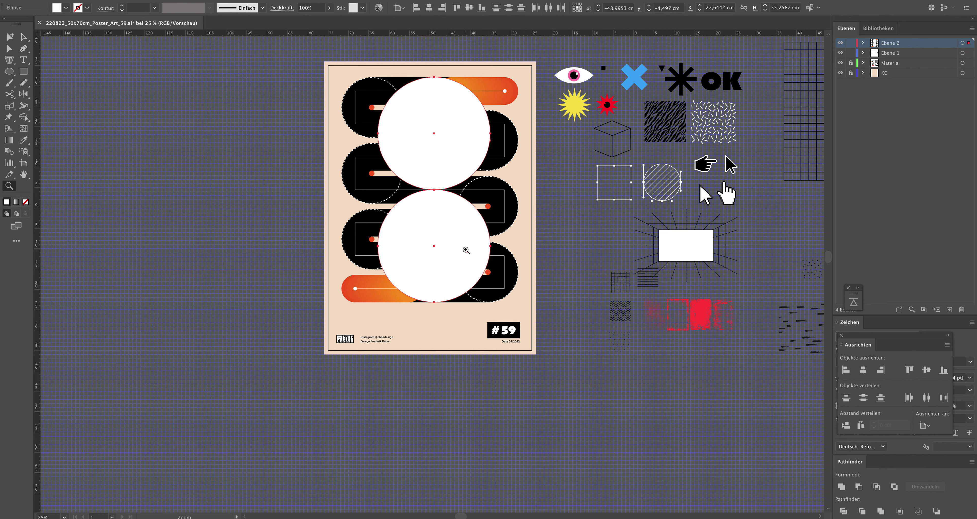
key(v)
right_click(583, 283)
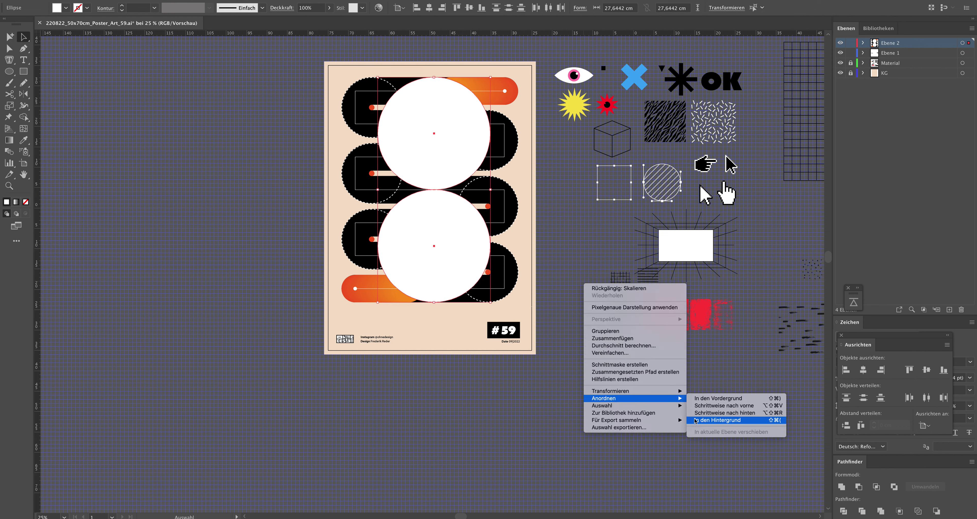
Send the two large circles behind the track and try a light blue fill on them
click(696, 420)
click(584, 353)
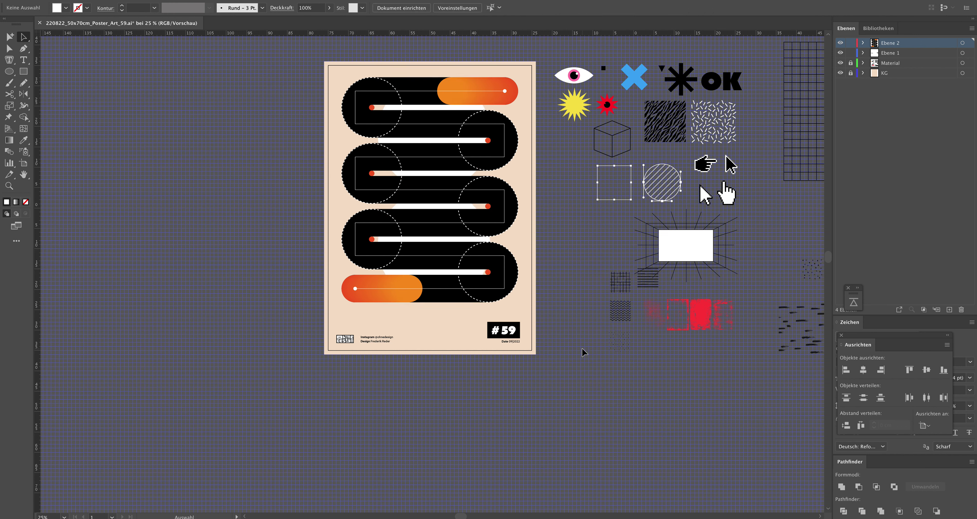
click(428, 207)
shift+click(424, 143)
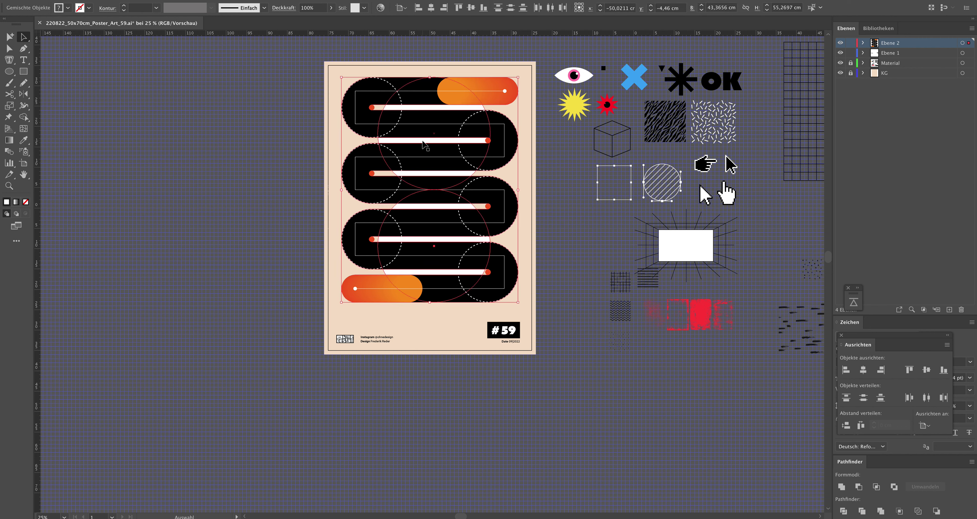
shift+click(425, 242)
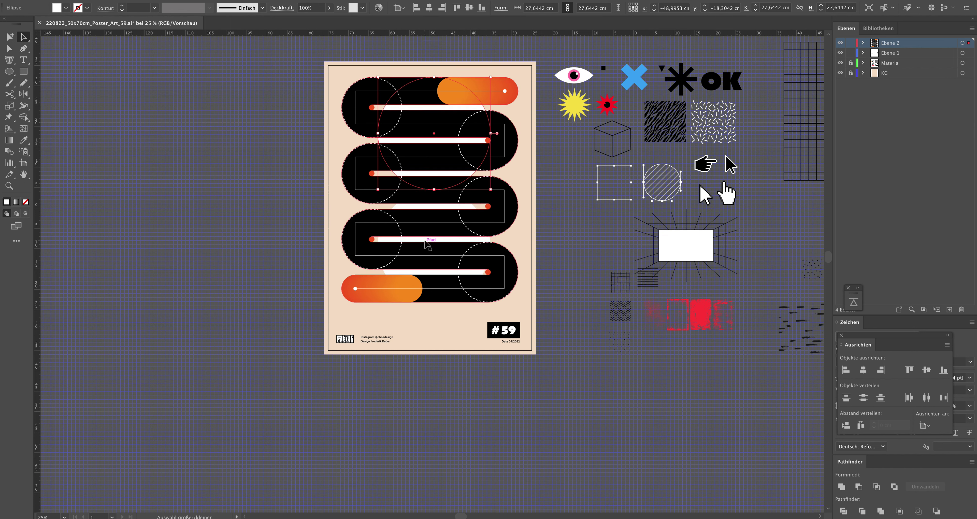
shift+click(425, 240)
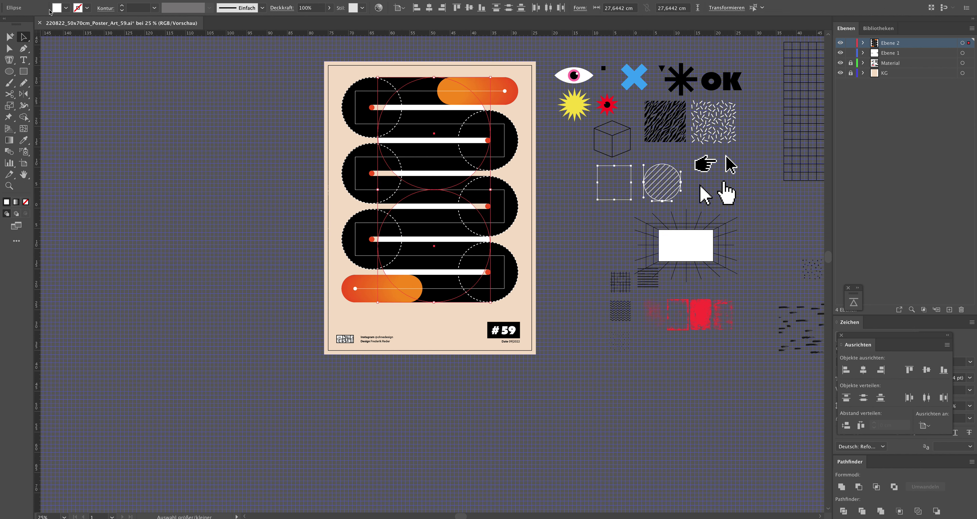
click(67, 8)
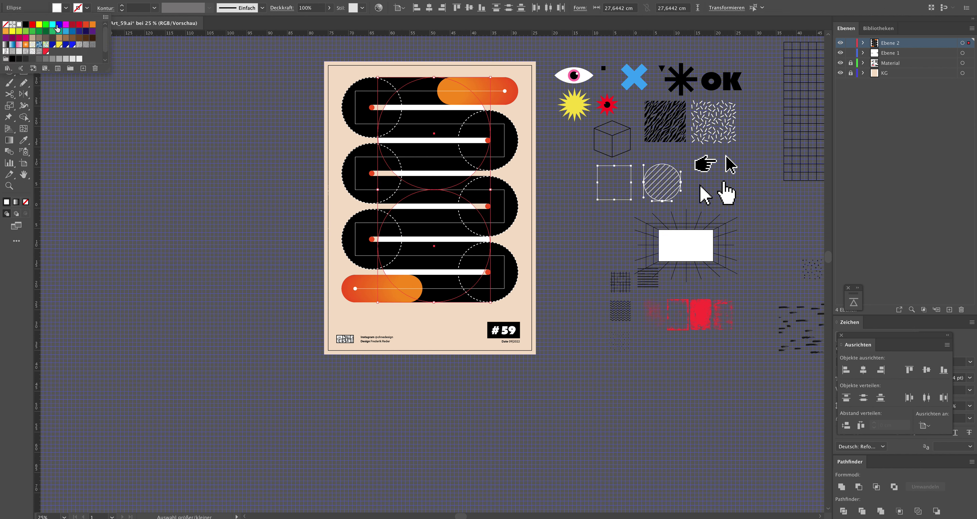
click(73, 32)
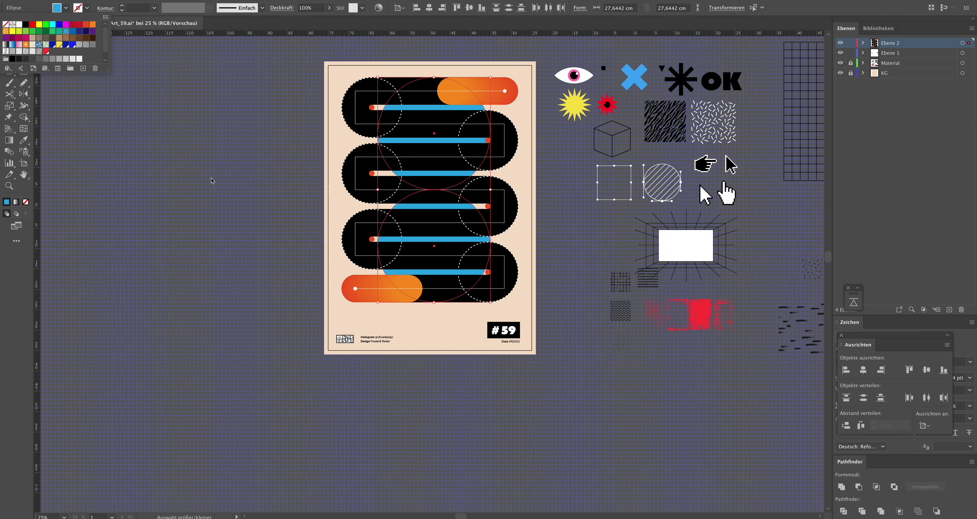
click(216, 189)
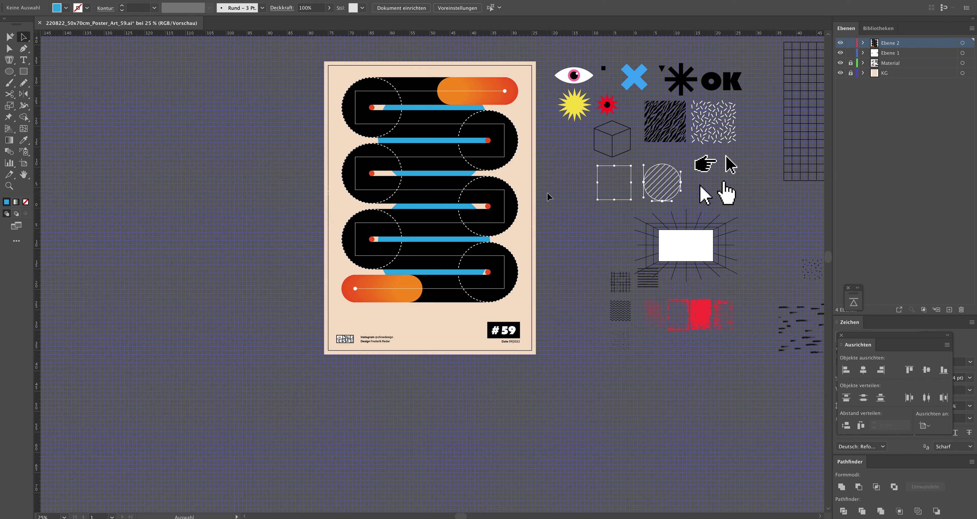
Try orange, white and purple fills on the two circles, then delete them
key(a)
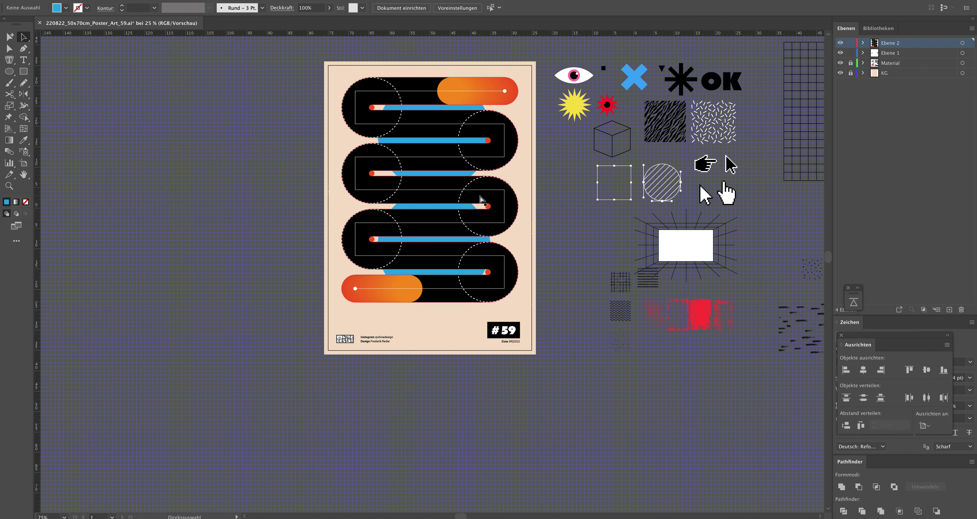
key(ctrl+z)
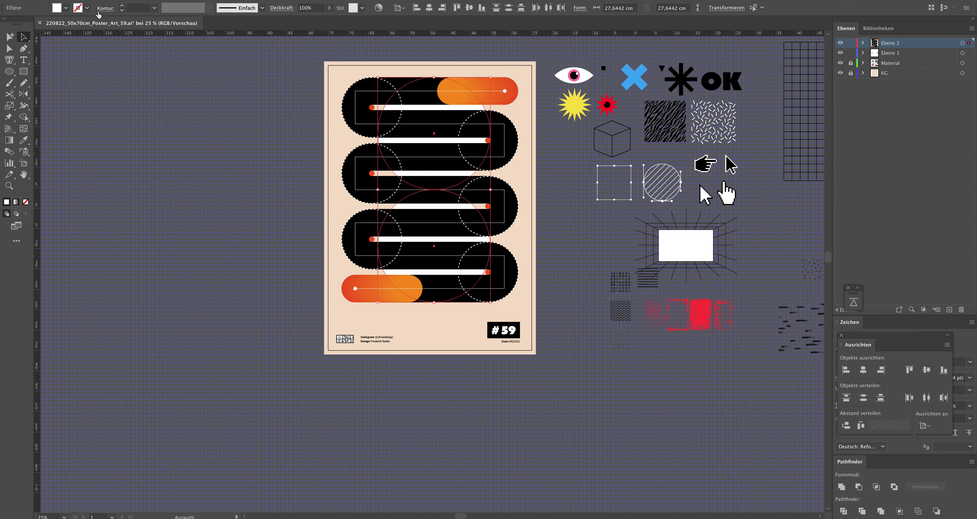
click(67, 8)
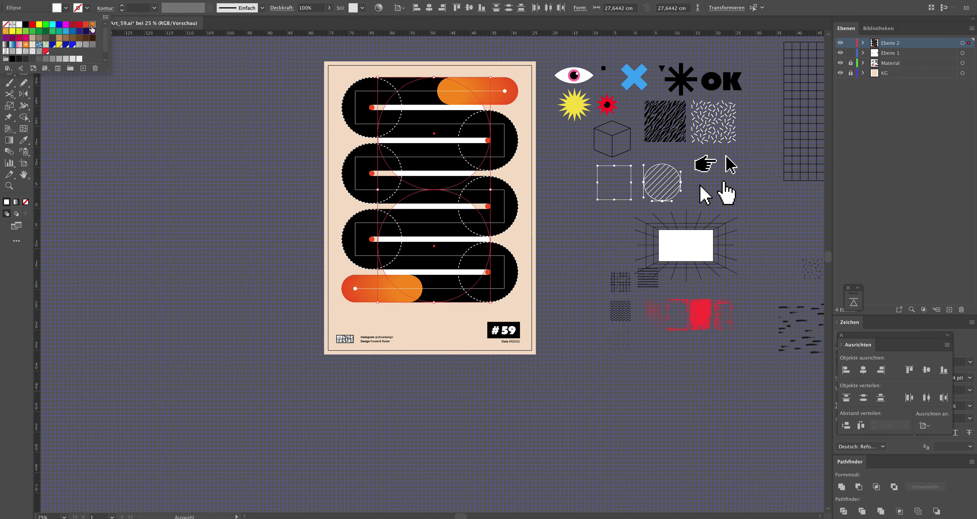
click(93, 25)
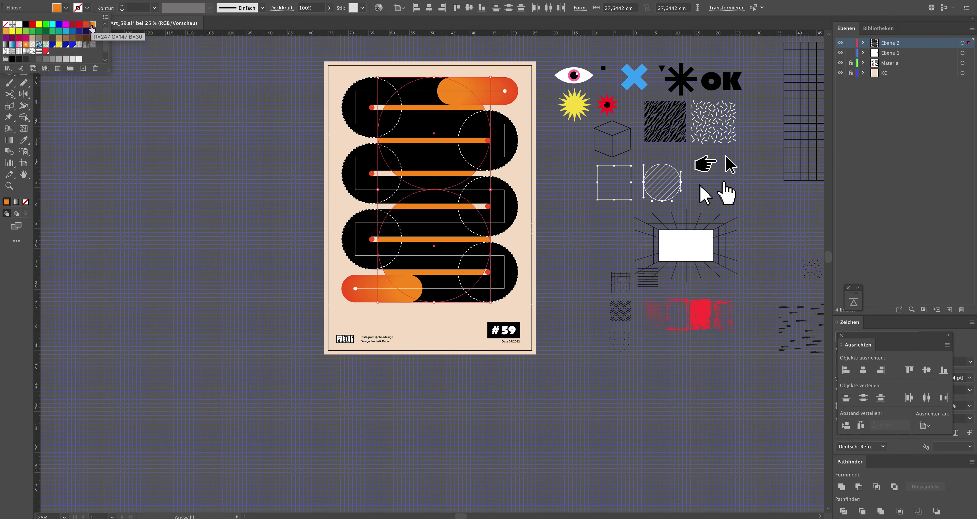
click(20, 25)
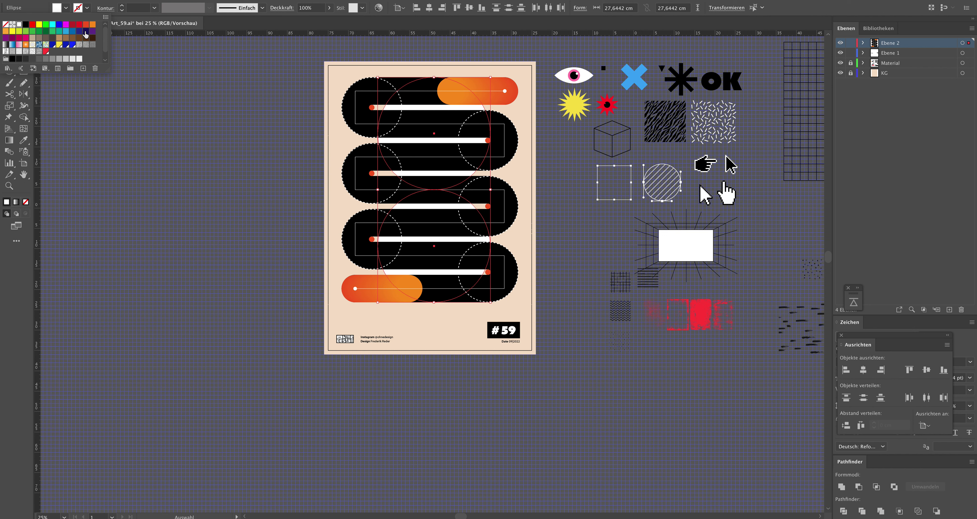
click(92, 31)
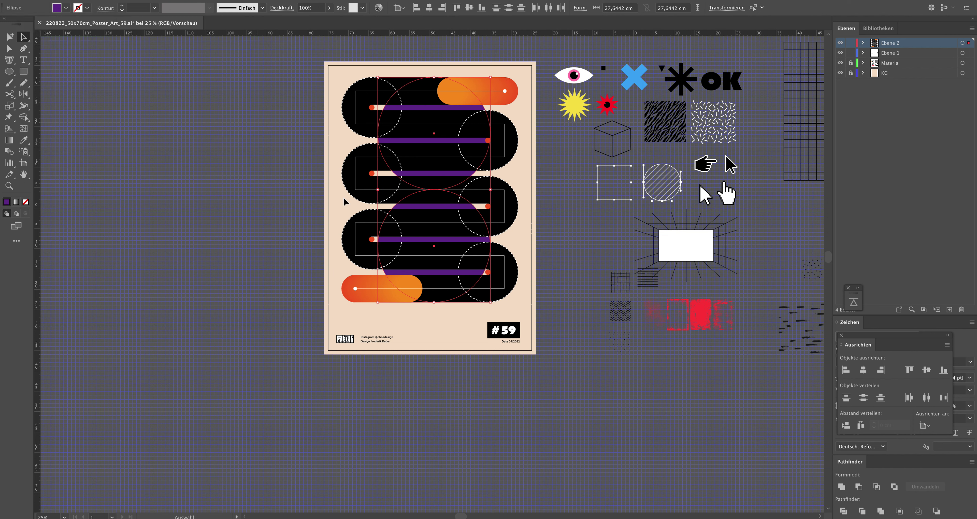
key(Delete)
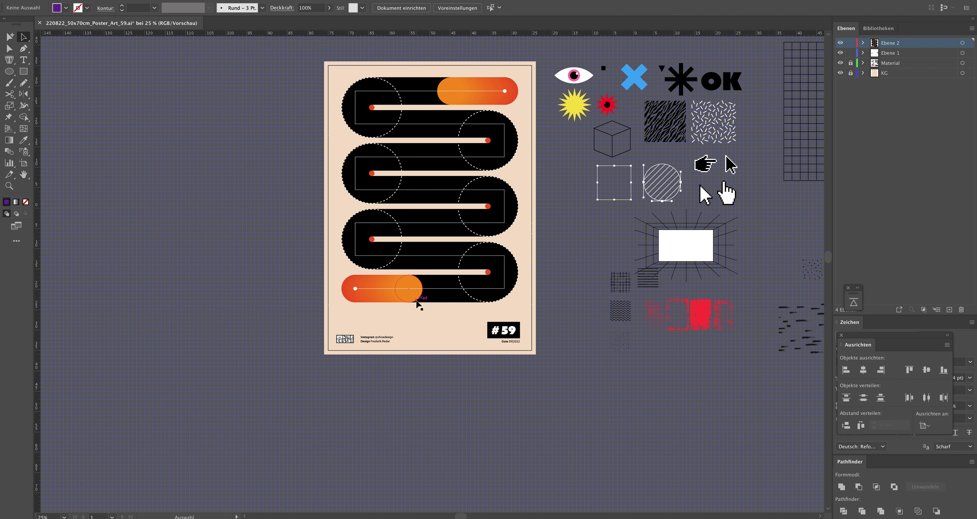
Draw a small orange-red circle at the bottom capsule's end and slide it right along the stripe
key(l)
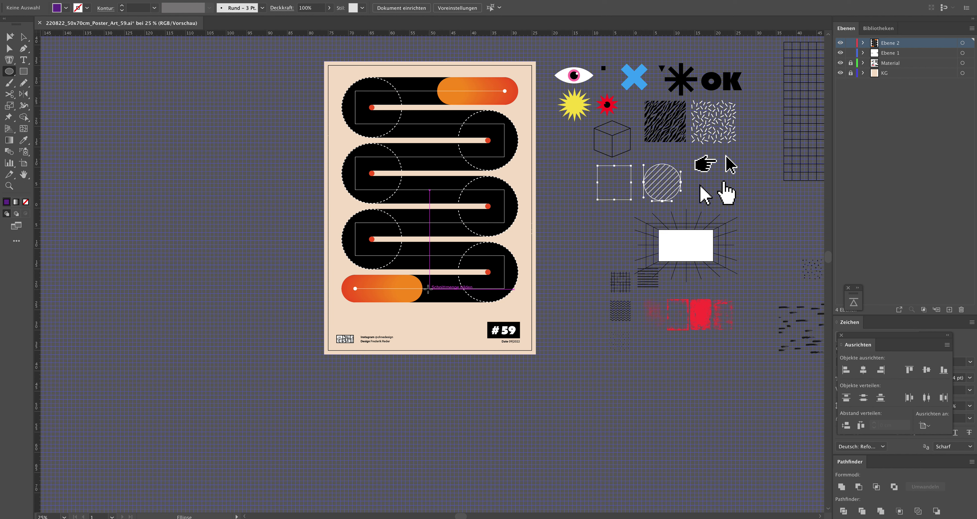
drag(427, 288, 441, 294)
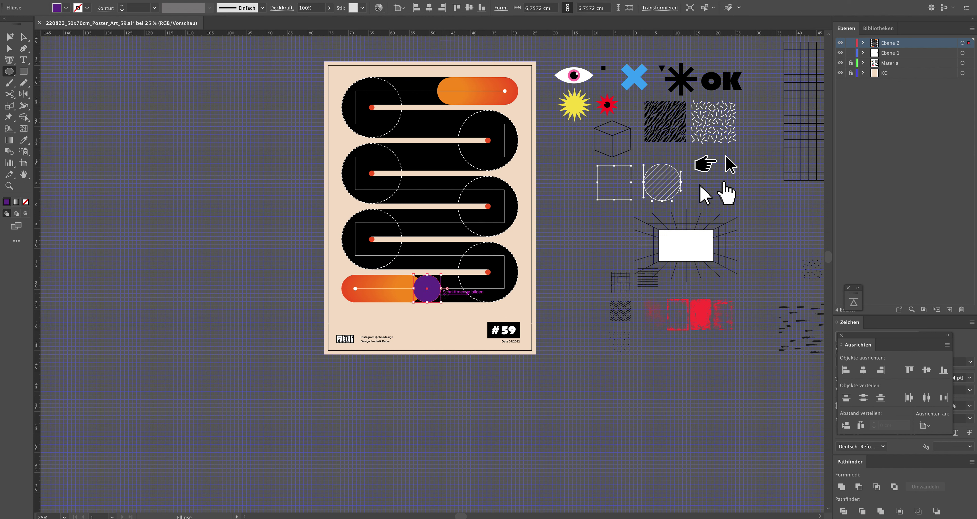
key(a)
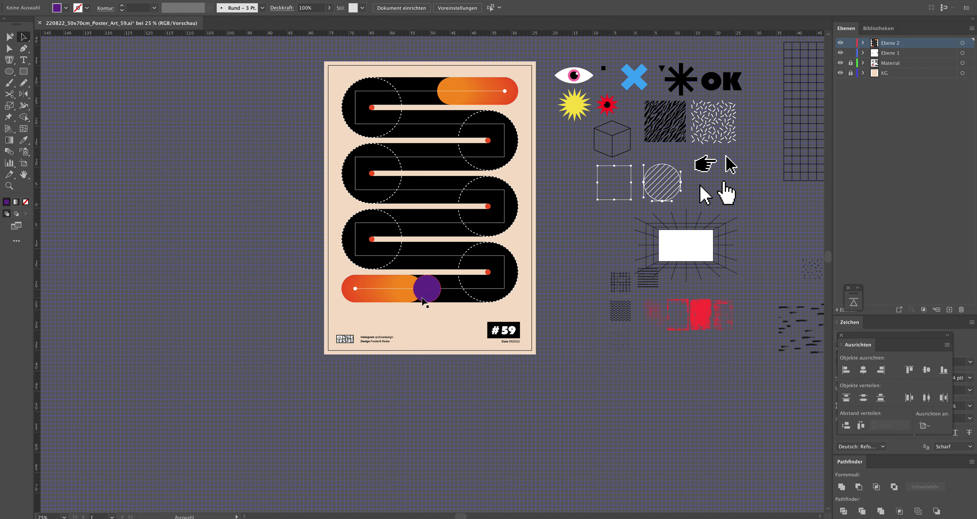
drag(432, 295, 434, 284)
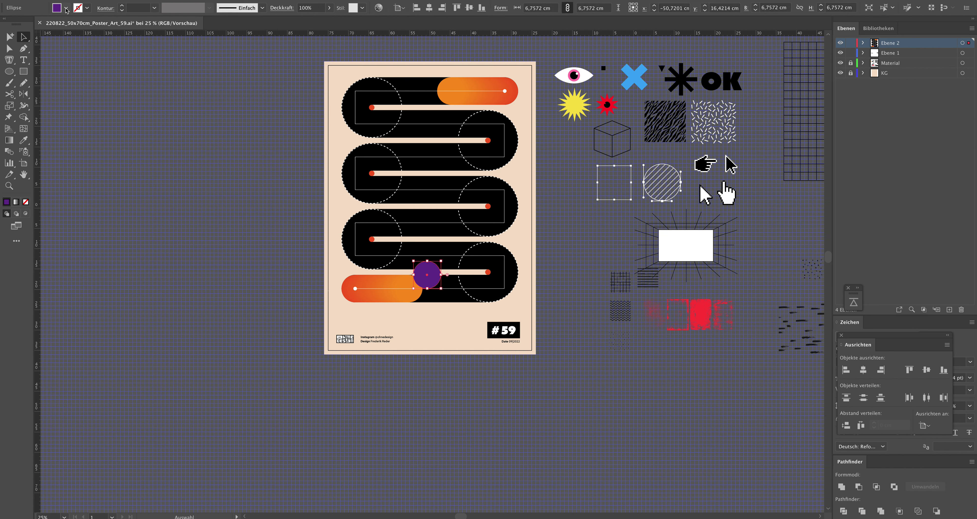
click(66, 7)
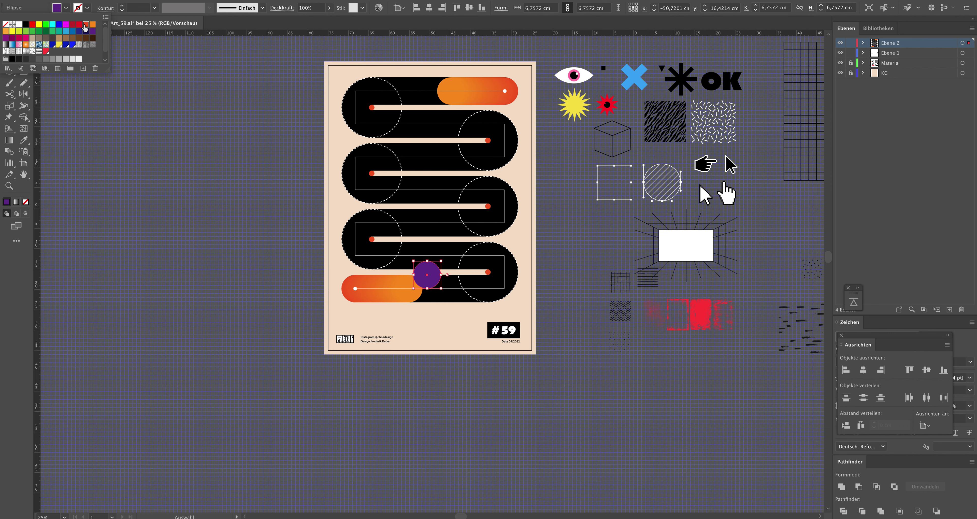
click(86, 24)
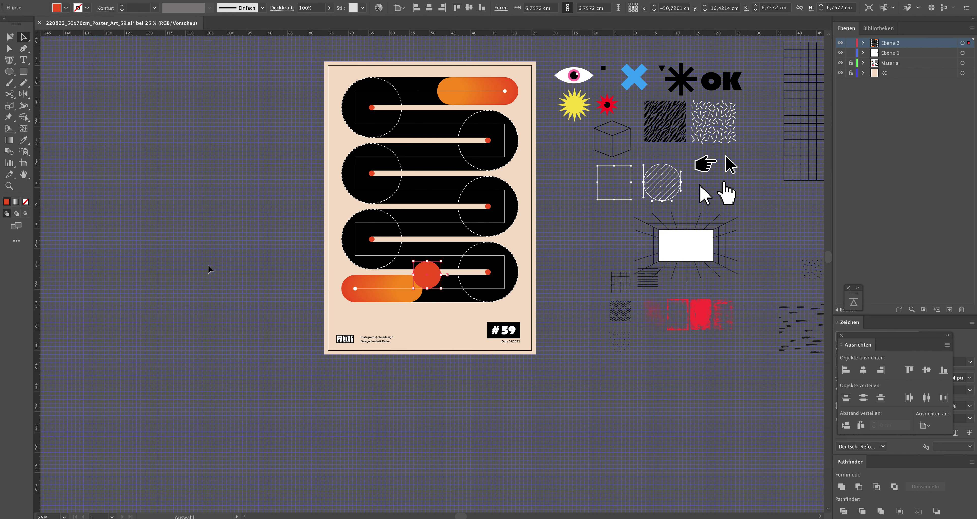
drag(432, 281, 450, 281)
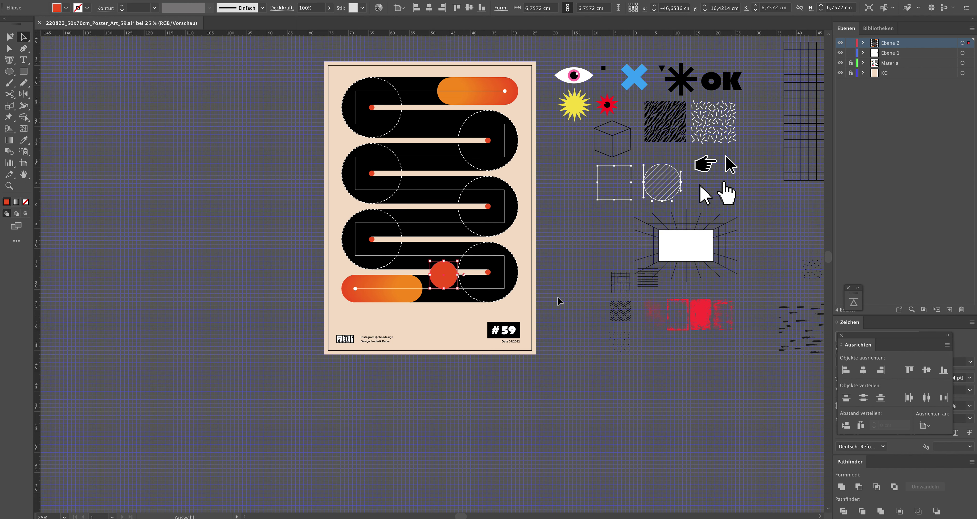
Move the small red circle up onto the stripe above
scroll(559, 300, up, 1)
scroll(559, 300, down, 2)
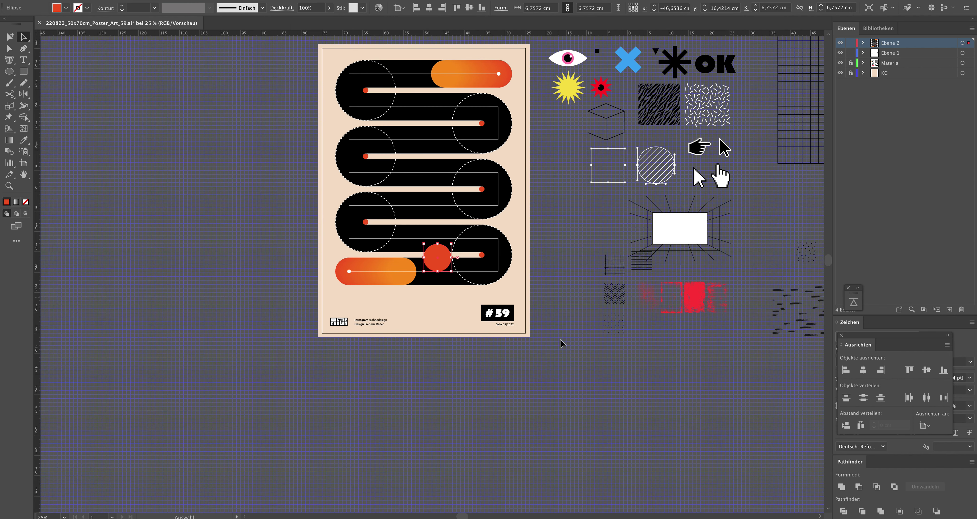
drag(429, 254, 416, 226)
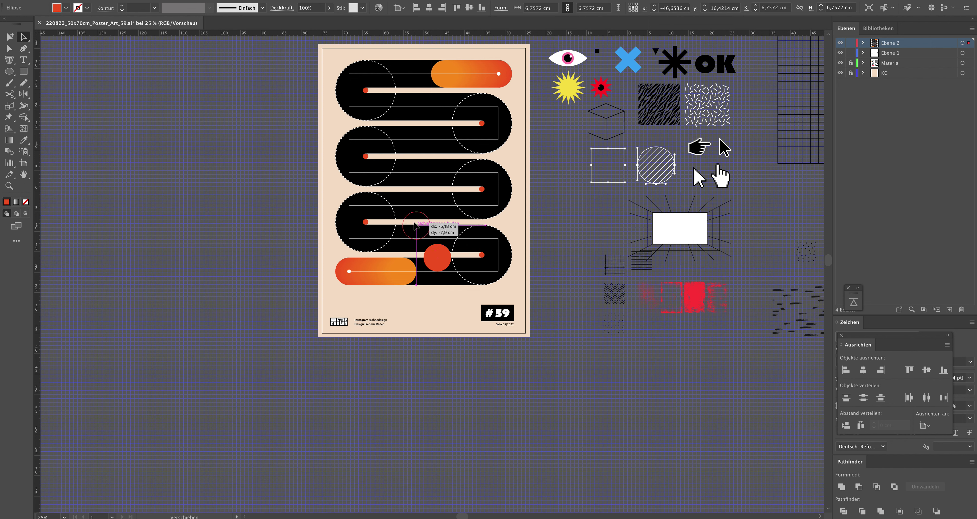
drag(415, 223, 416, 222)
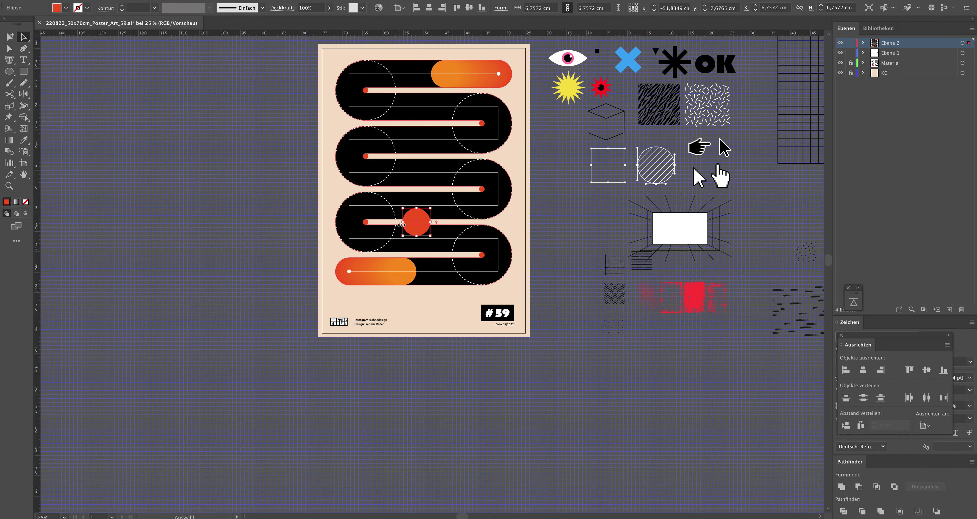
scroll(402, 224, down, 1)
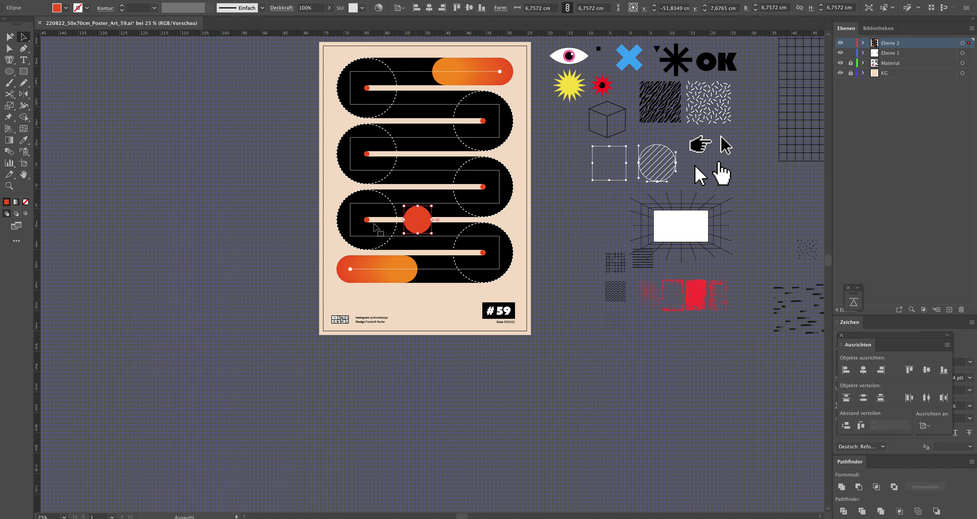
Delete the small circle and draw a large red circle left of the poster, copied below it
key(Delete)
key(l)
mouse_move(246, 168)
mouse_down()
mouse_move(274, 197)
mouse_move(254, 302)
mouse_up()
key(v)
key(ctrl+minus)
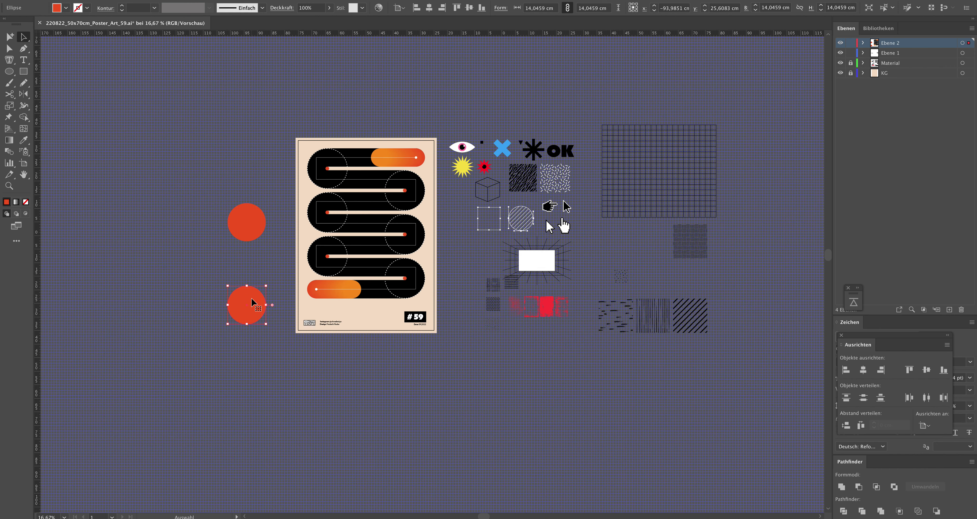
Draw a rectangle bridging the two circles and match its width to theirs
click(220, 272)
key(m)
drag(227, 221, 265, 308)
key(a)
click(185, 249)
click(253, 269)
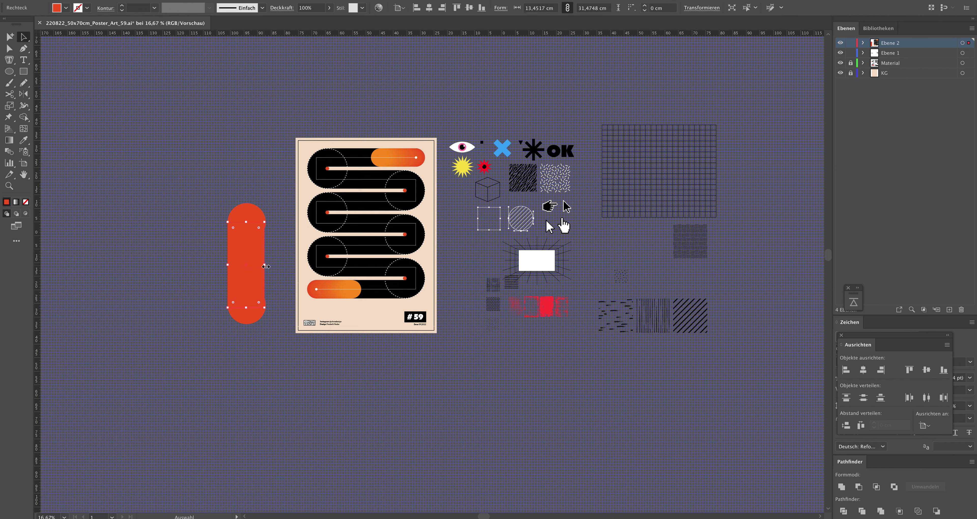
drag(266, 266, 265, 266)
Select all pill parts, unite them in Pathfinder, and zoom in on the result
click(163, 227)
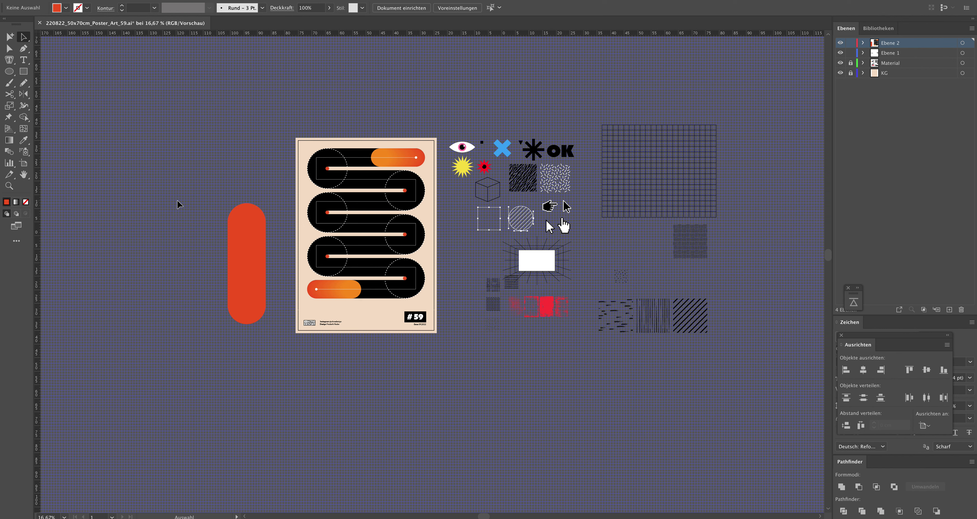
drag(204, 242, 265, 332)
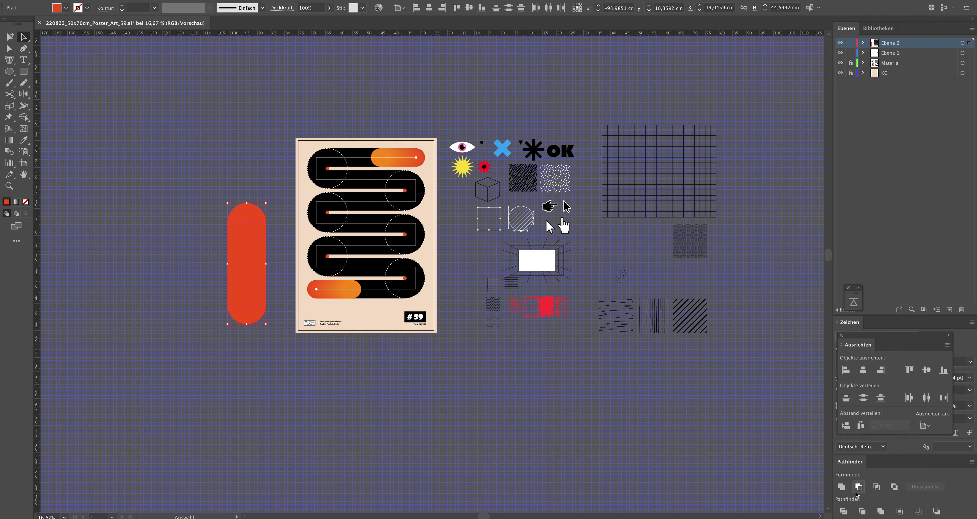
click(840, 488)
click(149, 214)
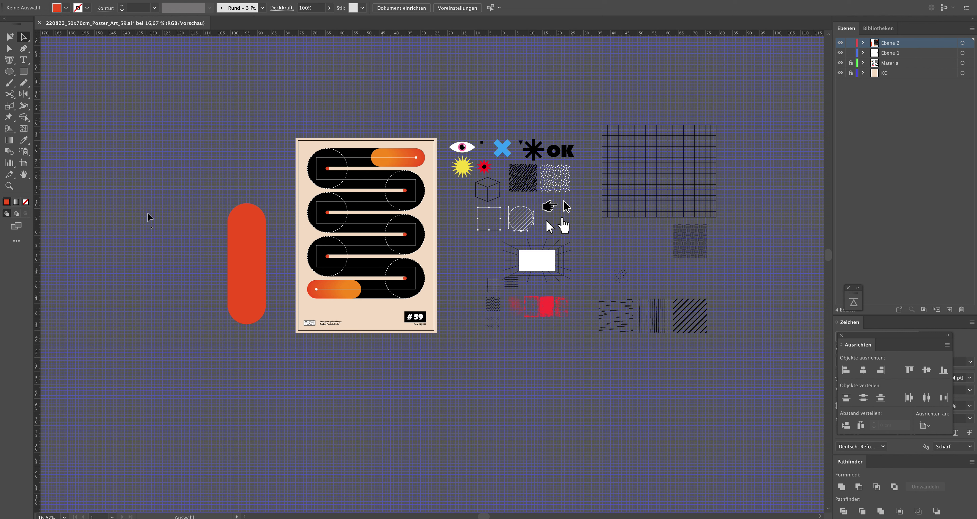
click(227, 276)
key(z)
click(227, 260)
click(479, 310)
In Outline view, align the rectangle's bottom edge to the circle centre and re-unite into one 14.05 × 44.54 cm capsule
key(a)
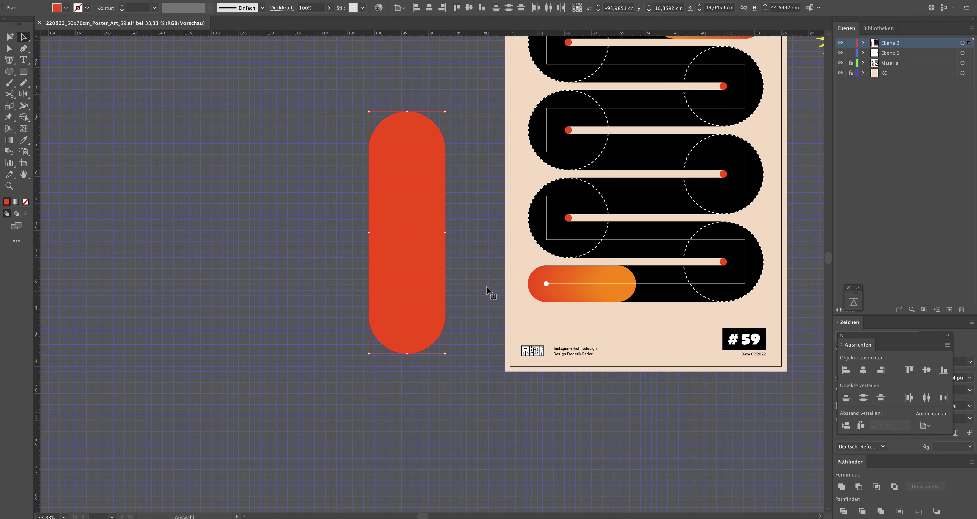
click(480, 287)
key(ctrl+y)
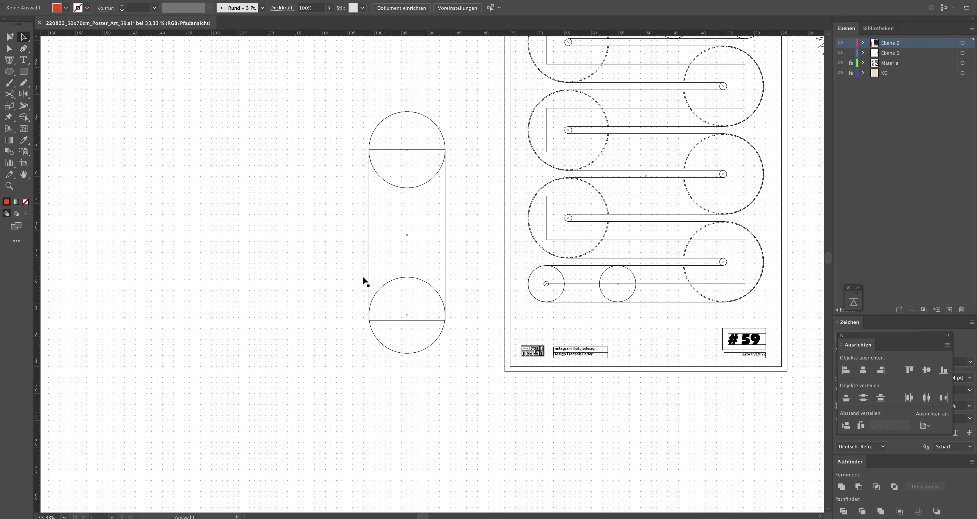
click(408, 319)
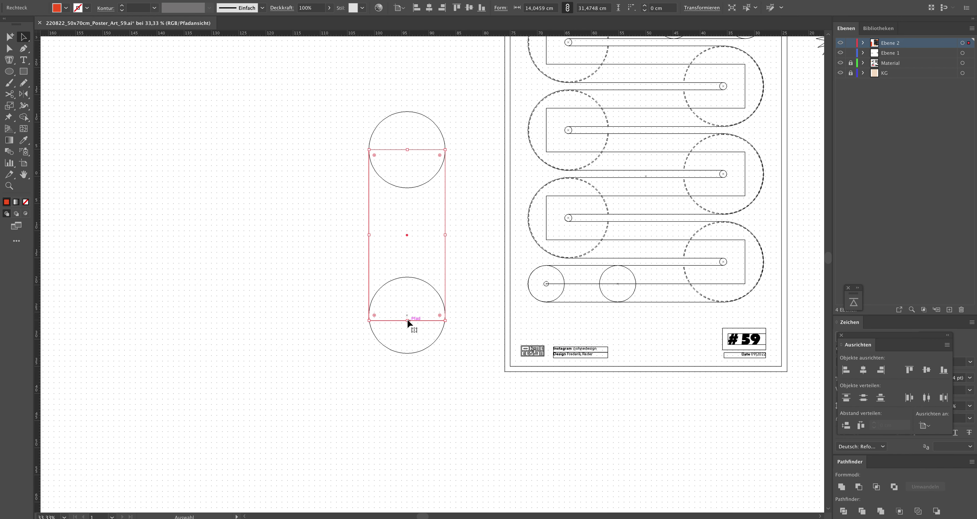
drag(407, 321, 408, 315)
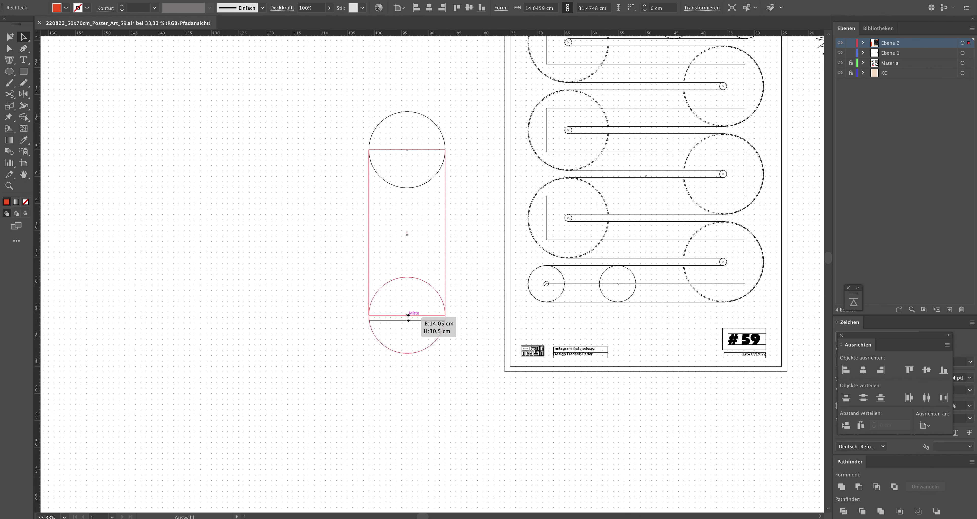
drag(341, 146, 451, 341)
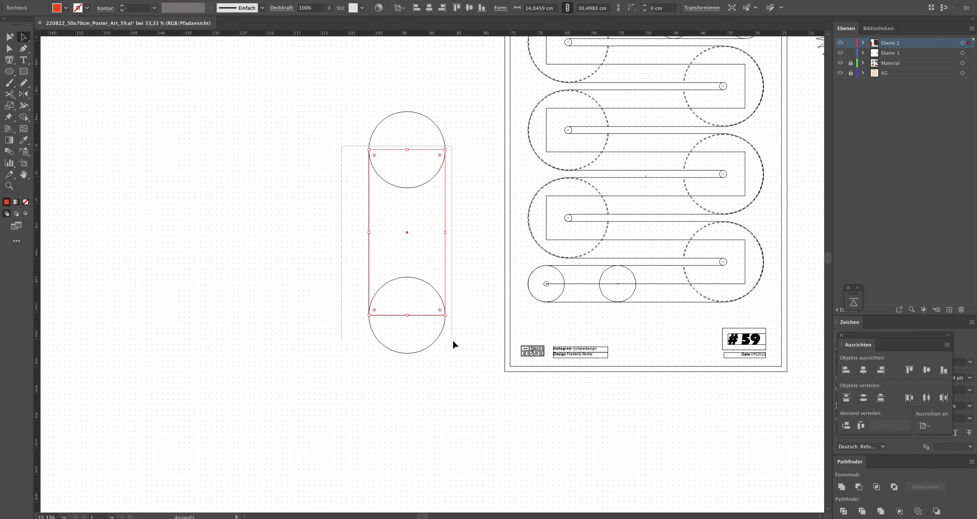
click(841, 486)
key(ctrl+y)
key(z)
alt+click(483, 292)
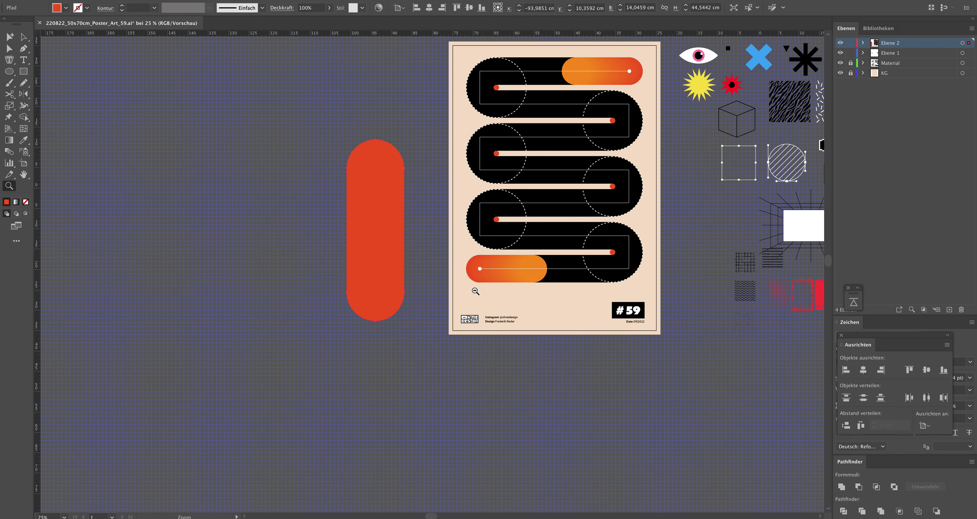
Move the red pill onto the poster over the middle of the black track
drag(436, 286, 379, 320)
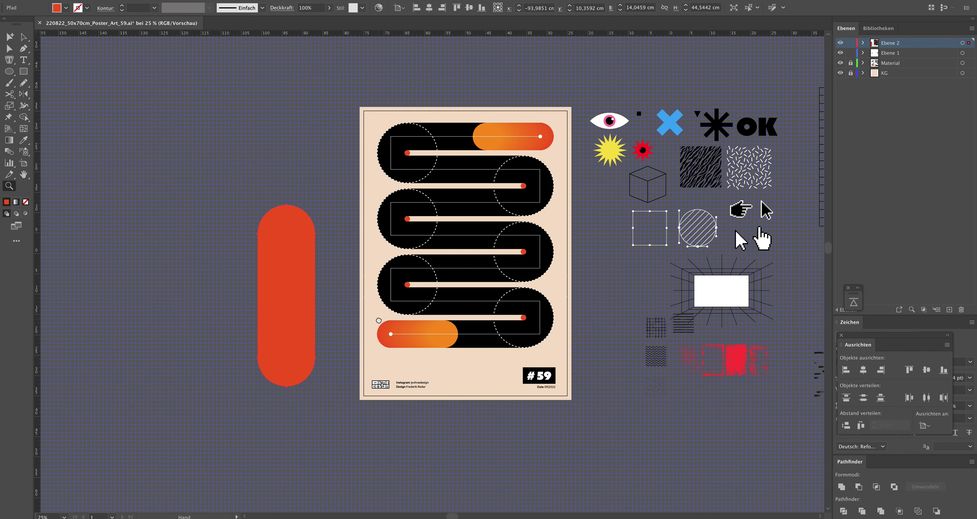
key(v)
drag(422, 291, 465, 273)
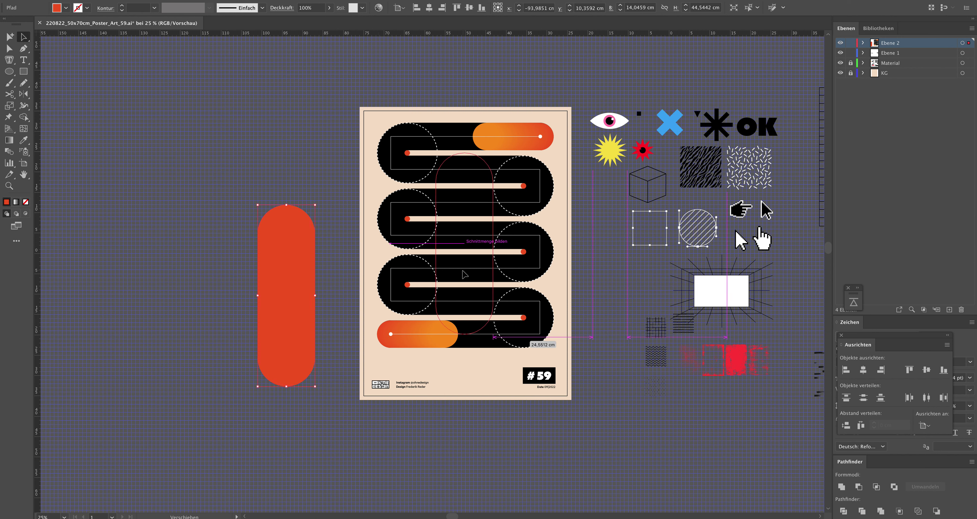
drag(463, 271, 466, 262)
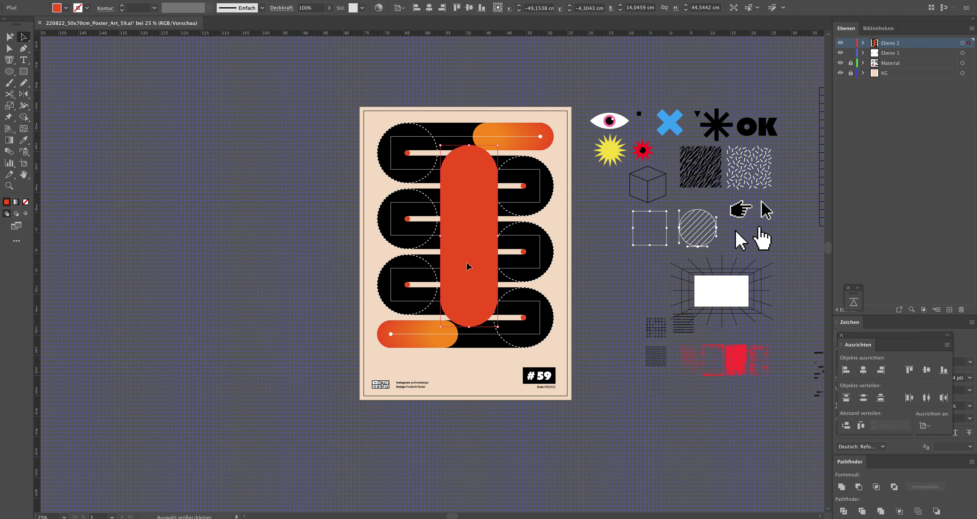
key(Up)
Shrink the pill to 10,62 × 33,67 cm and centre it across the track, selected with the track
drag(499, 145, 485, 163)
drag(469, 227, 470, 208)
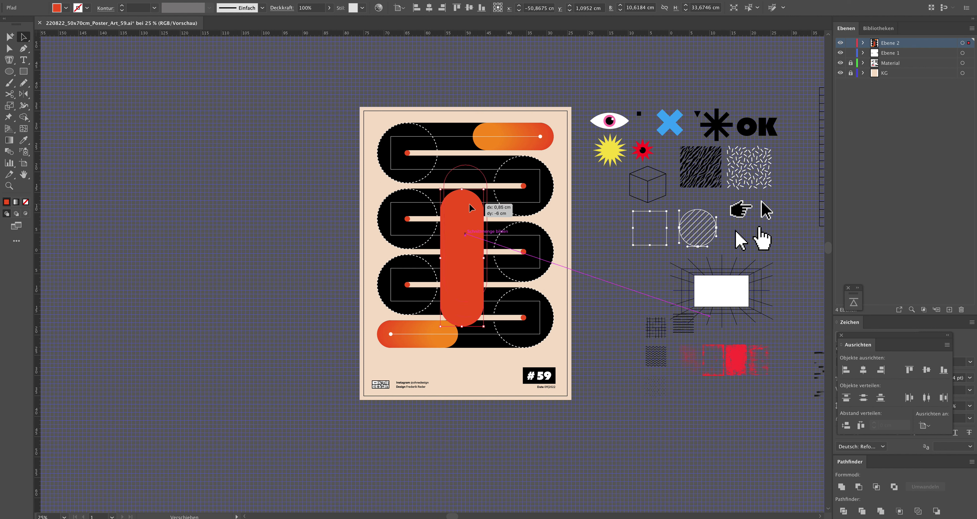
drag(470, 208, 470, 207)
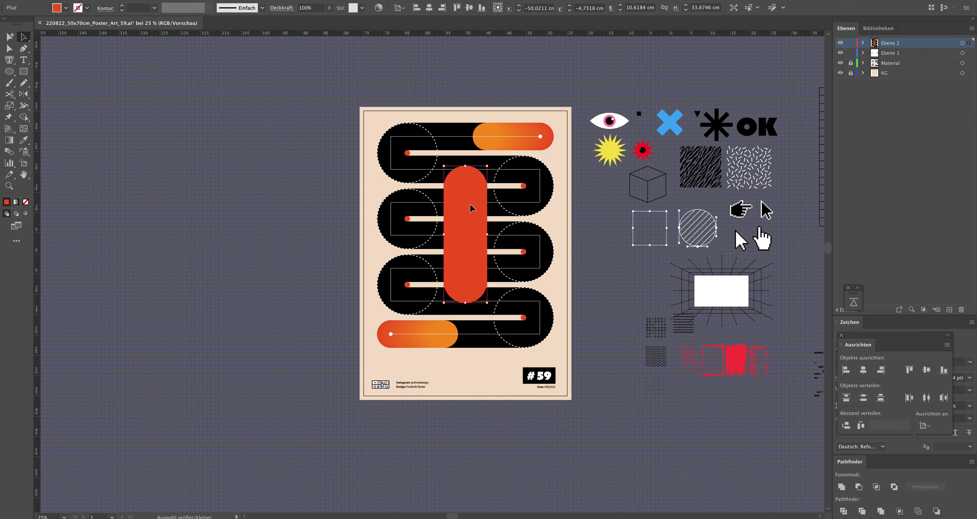
key(Right)
key(Right)
key(Right)
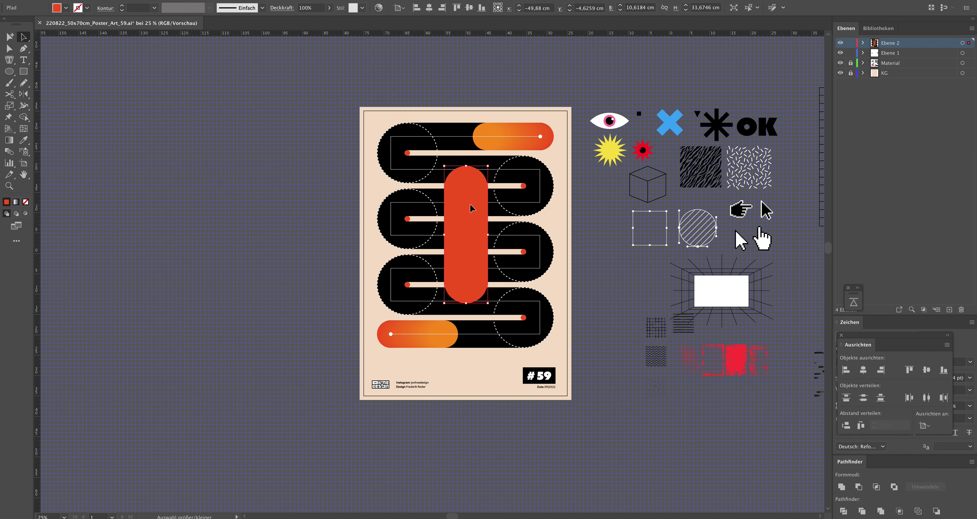
shift+click(501, 298)
key(shift+m)
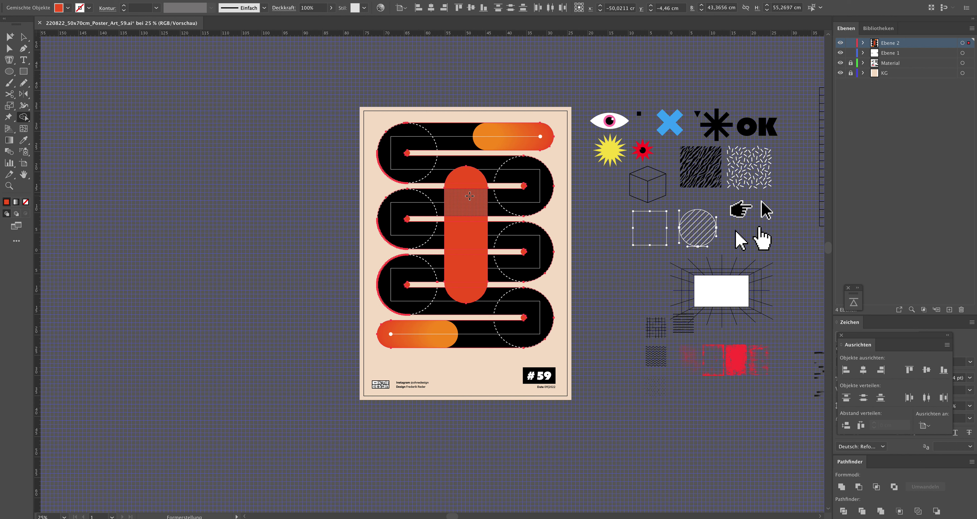
With Shape Builder, merge the left loop and upper track regions with the pill
alt+click(469, 195)
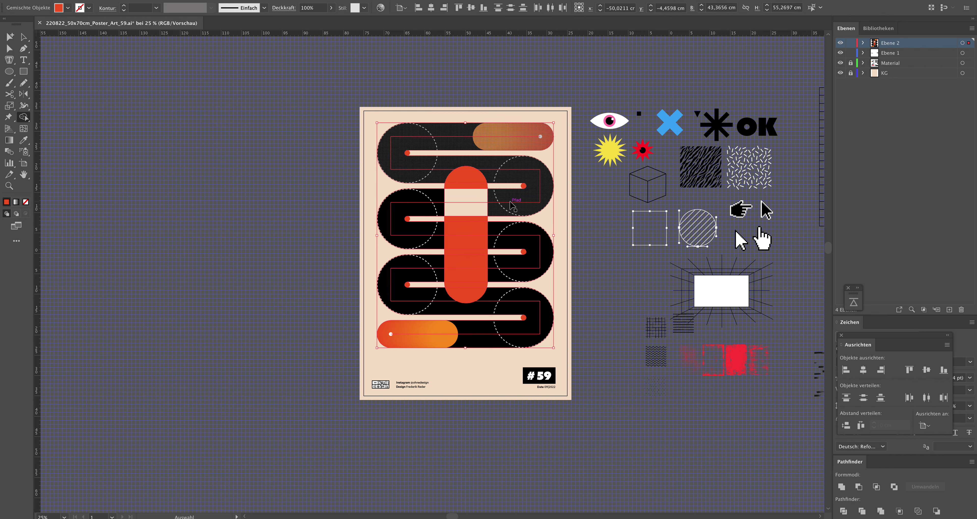
key(ctrl+z)
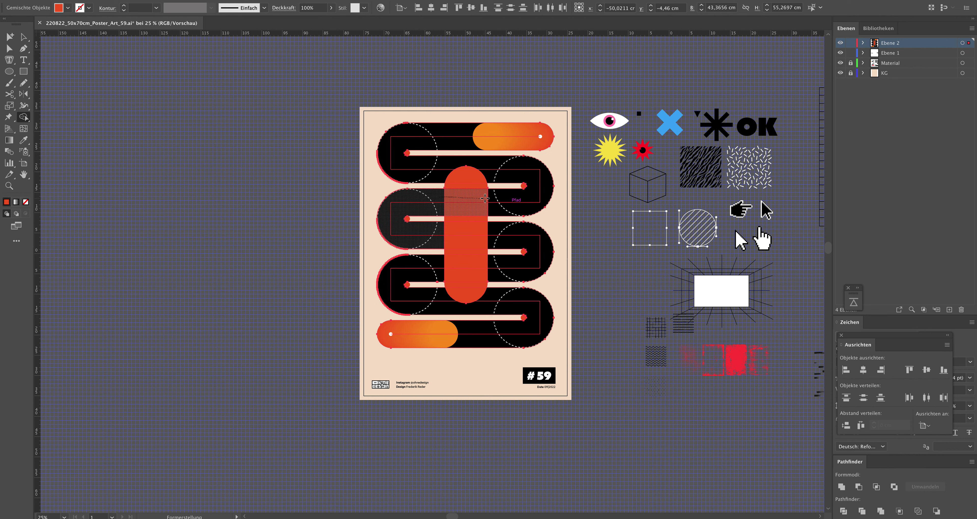
drag(486, 197, 487, 198)
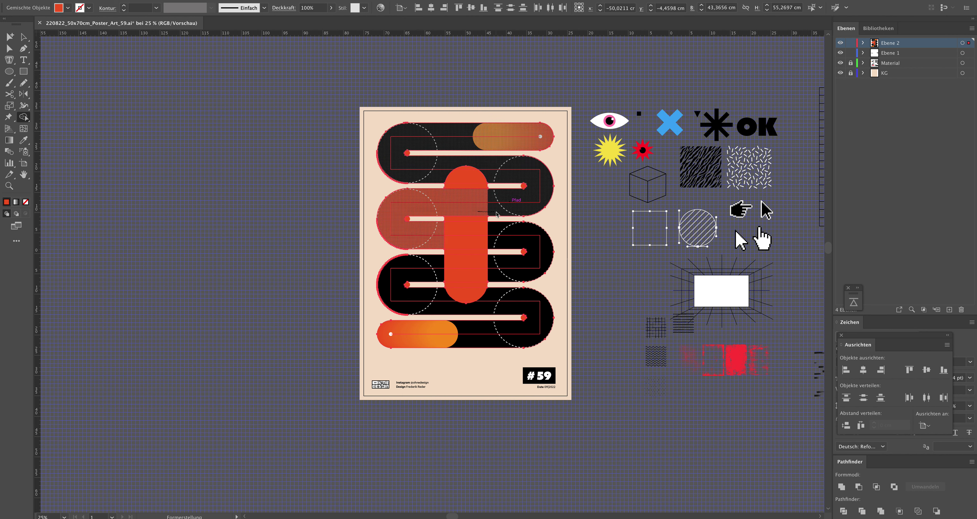
drag(496, 211, 496, 214)
Recolour the merged track regions black with the Eyedropper, then deselect
key(v)
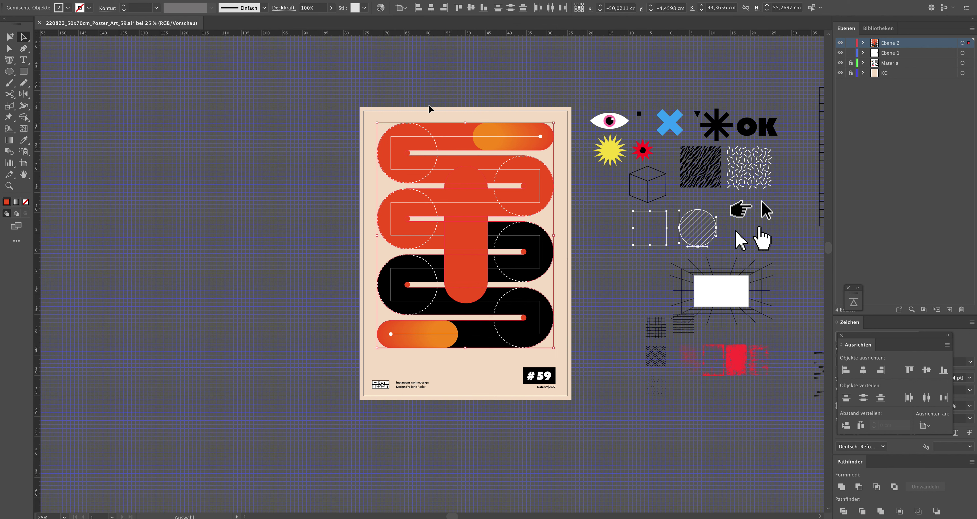
click(429, 105)
click(451, 132)
key(i)
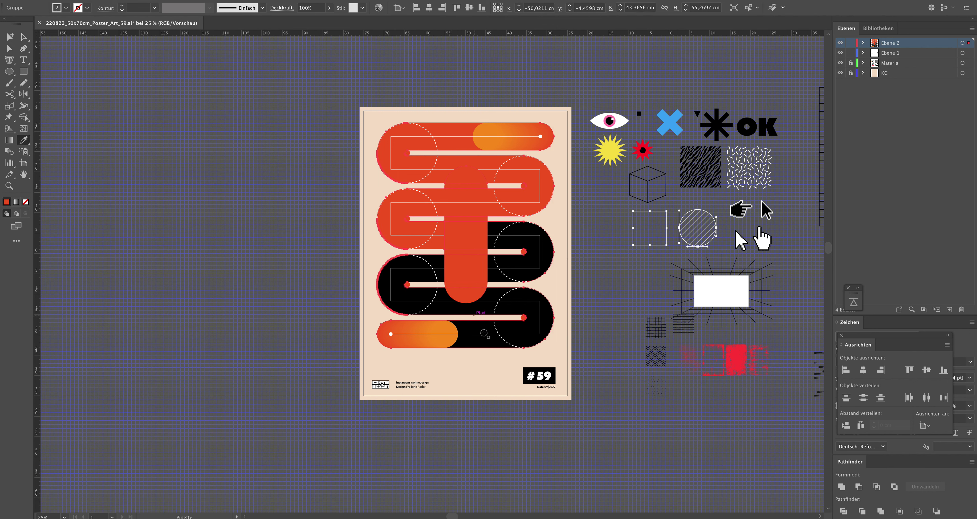
click(481, 329)
key(v)
key(ctrl+shift+a)
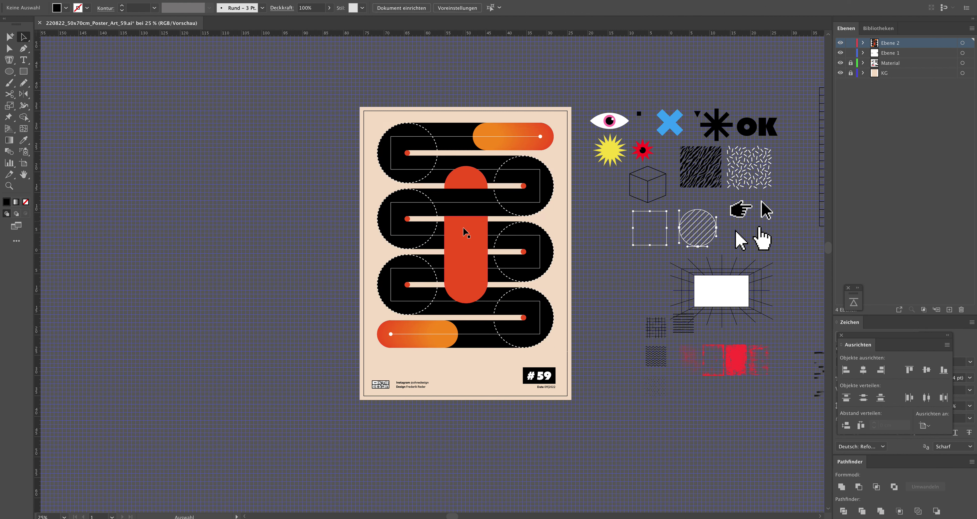
Reselect pill and track and merge the pill with the lower and right track regions
click(470, 256)
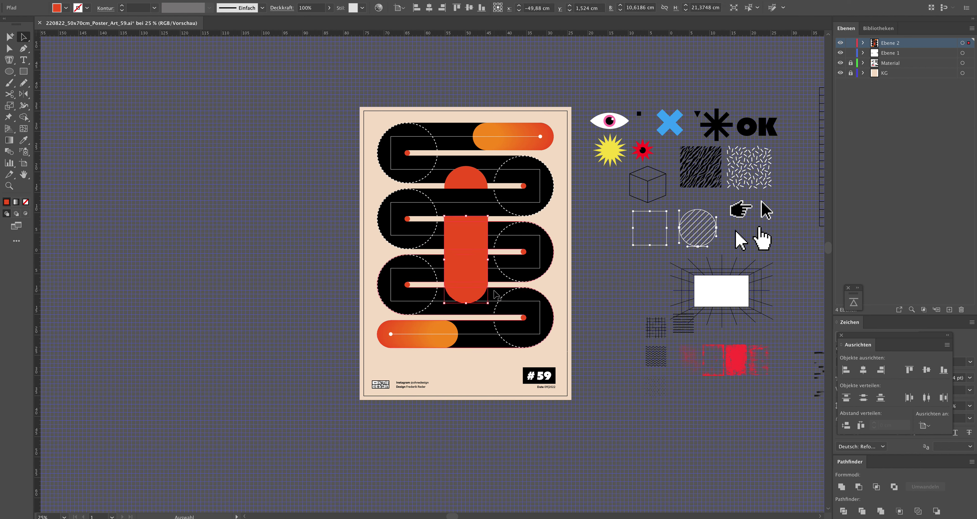
shift+click(494, 295)
key(shift+m)
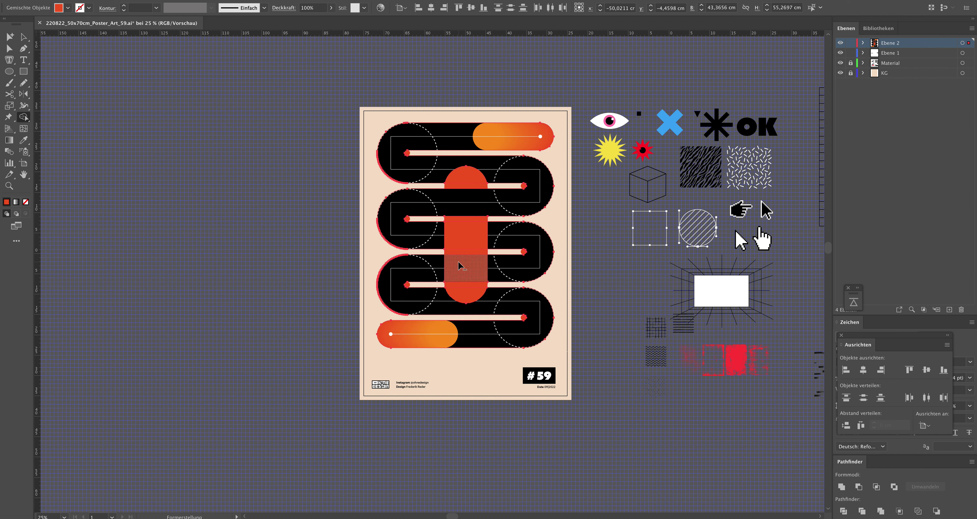
drag(459, 265, 454, 264)
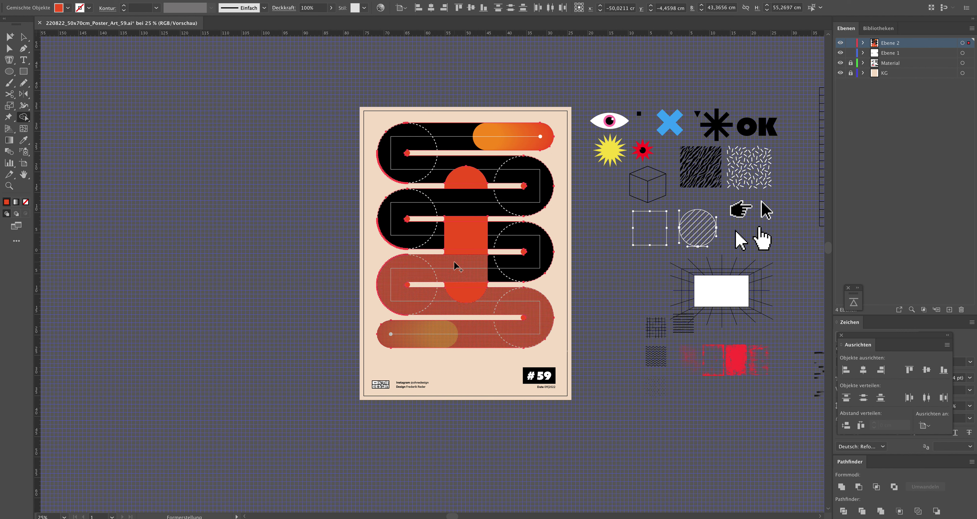
mouse_move(456, 262)
mouse_down()
mouse_move(484, 265)
mouse_move(442, 246)
mouse_up()
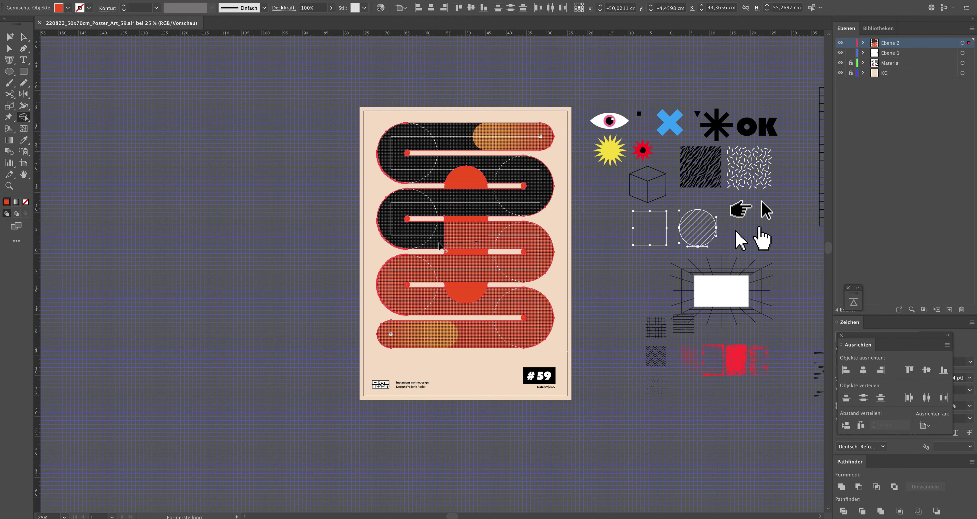
drag(438, 243, 440, 245)
Colour the newly merged wave shapes black with the Eyedropper and deselect
key(v)
click(507, 232)
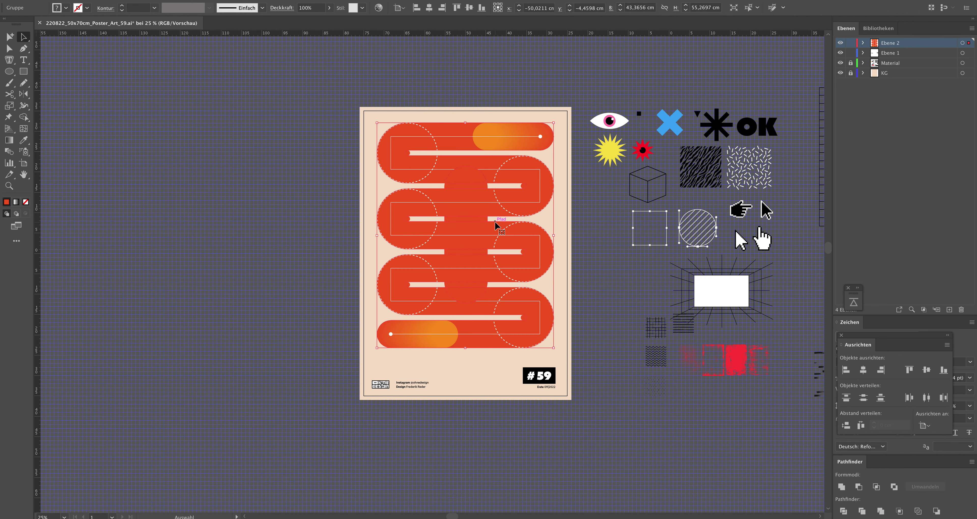
key(i)
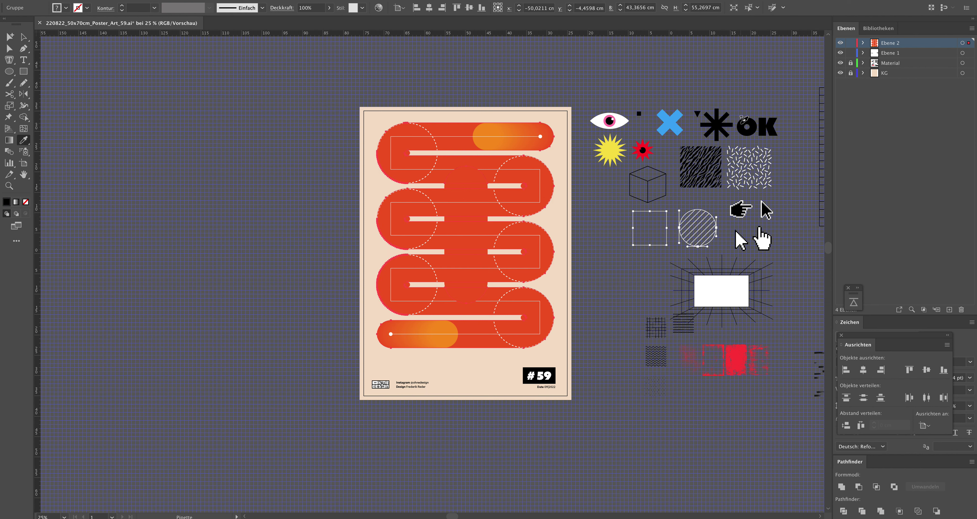
click(740, 124)
key(v)
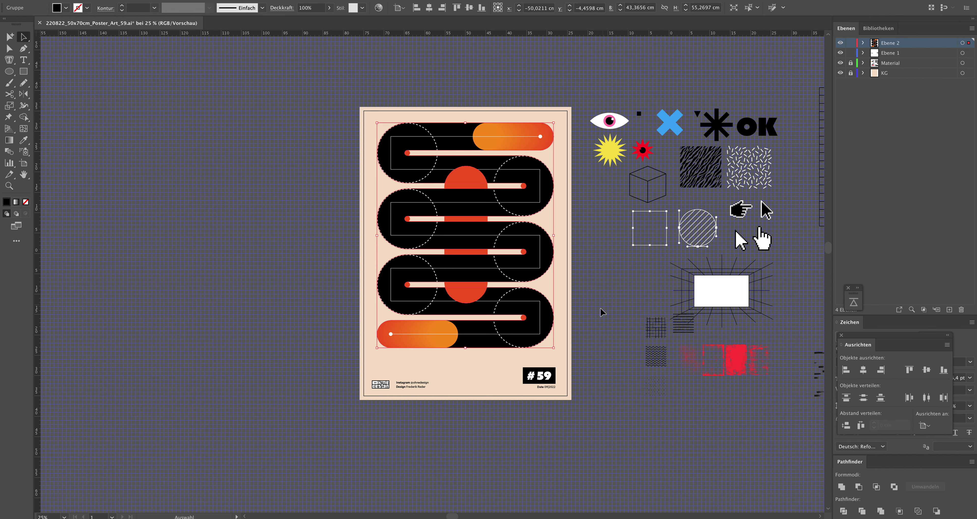
click(602, 314)
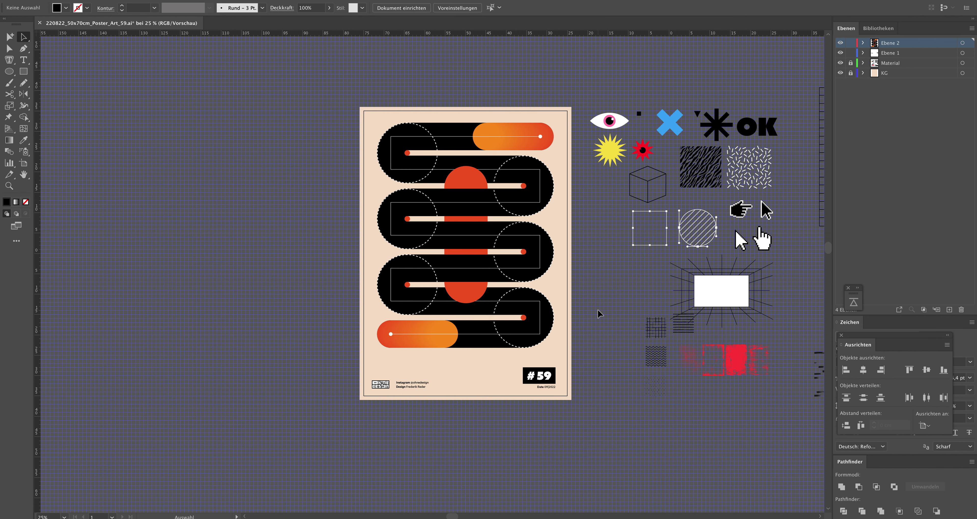
scroll(490, 258, right, 1)
click(469, 184)
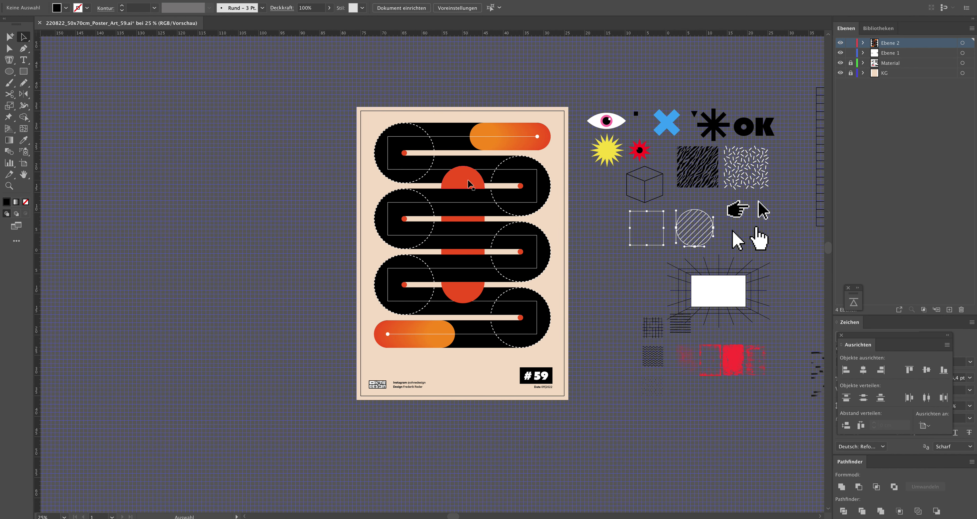
key(a)
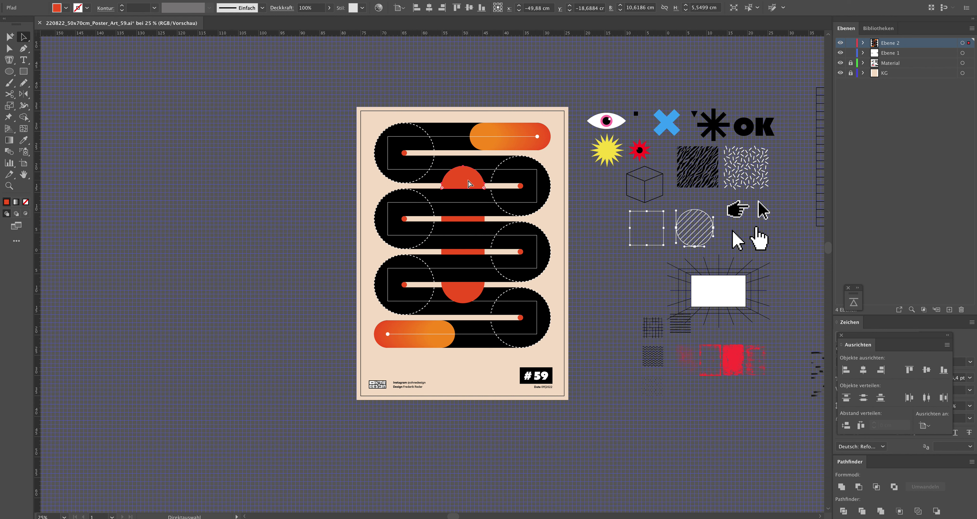
key(v)
drag(482, 167, 483, 167)
click(493, 203)
click(465, 183)
key(i)
click(616, 122)
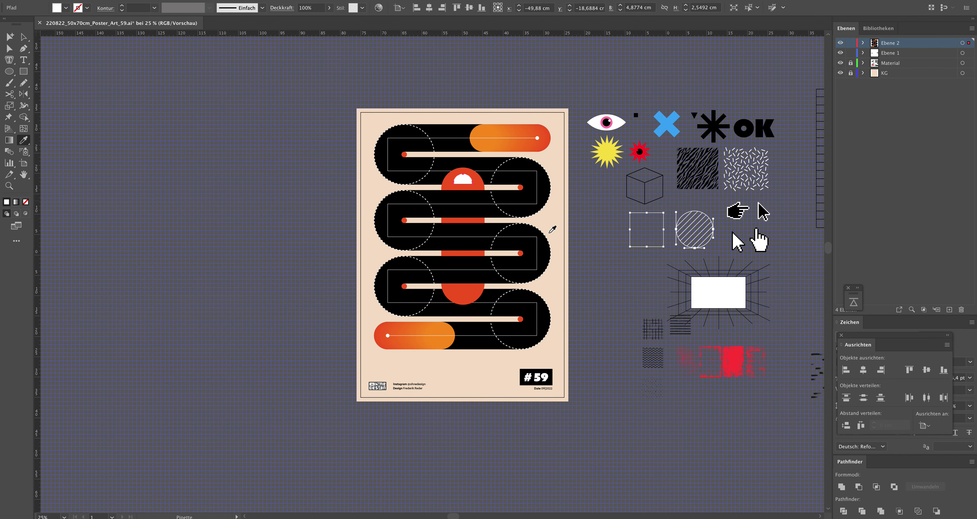
key(a)
click(578, 275)
drag(465, 182, 465, 191)
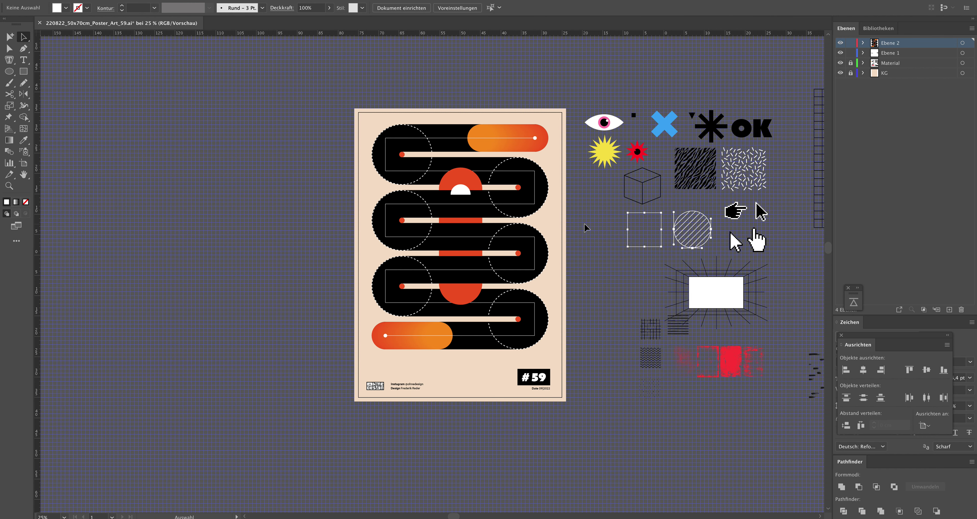
click(461, 190)
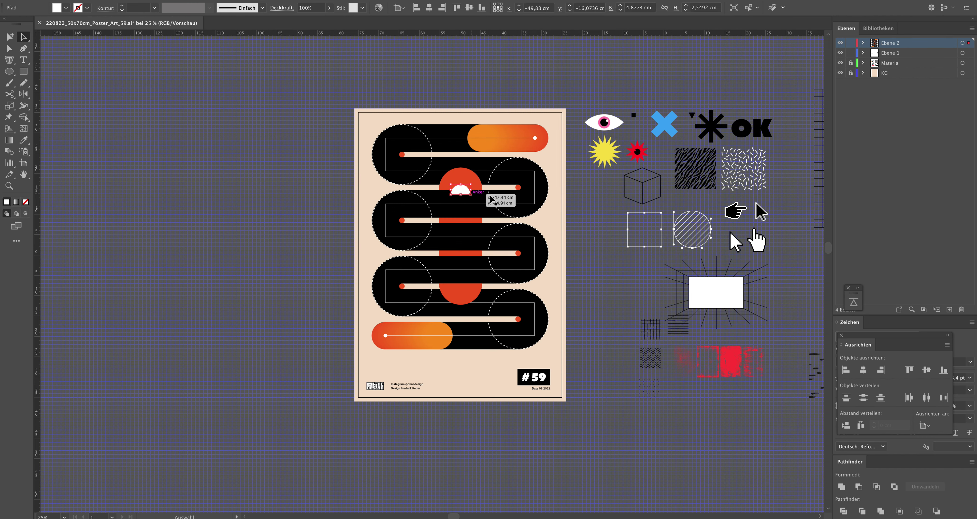
key(Delete)
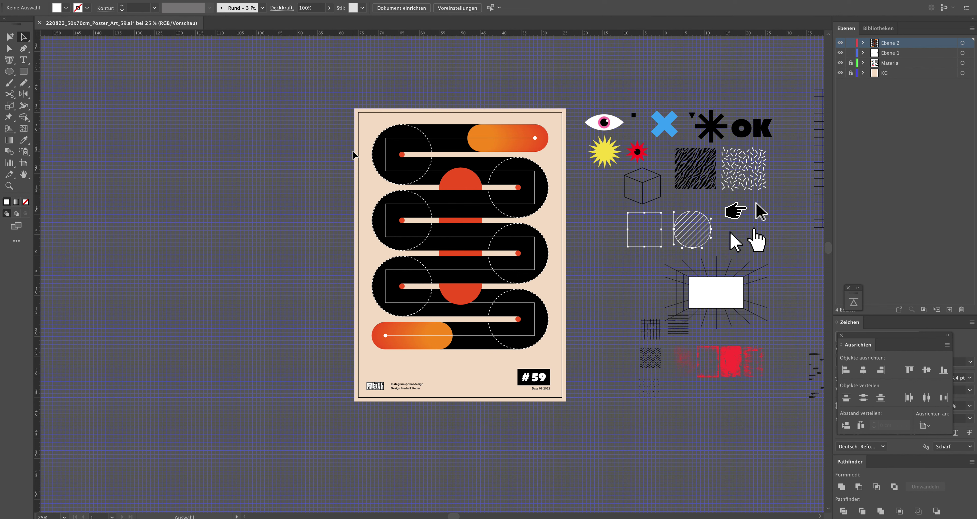
key(l)
drag(466, 242, 517, 317)
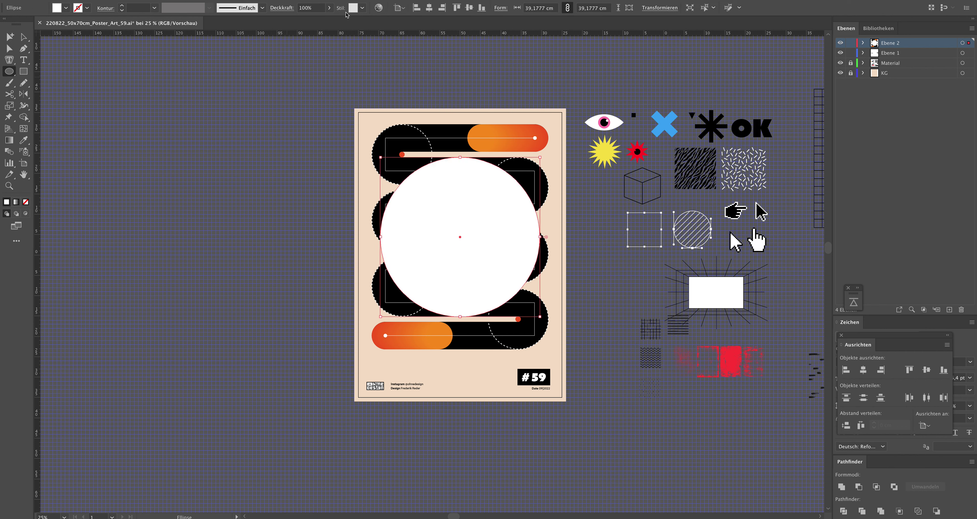
click(329, 7)
drag(328, 19, 301, 19)
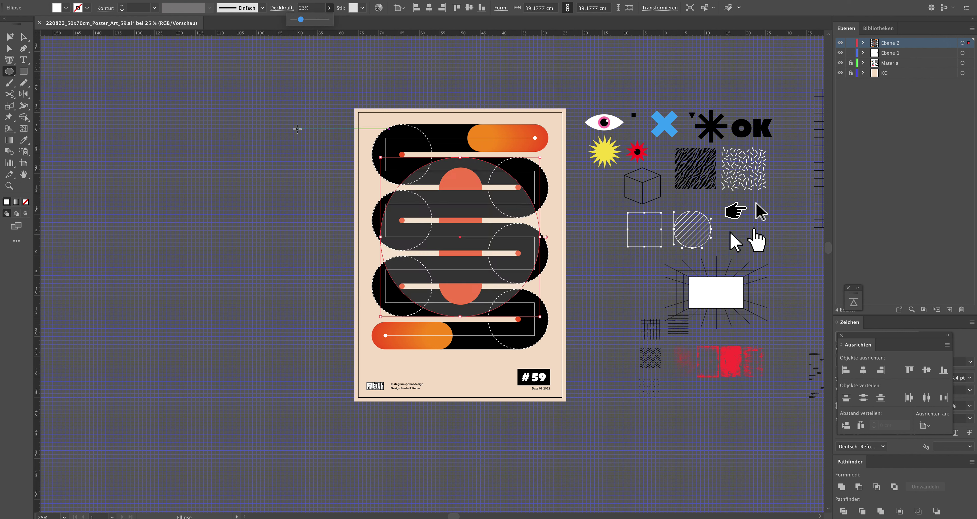
click(298, 129)
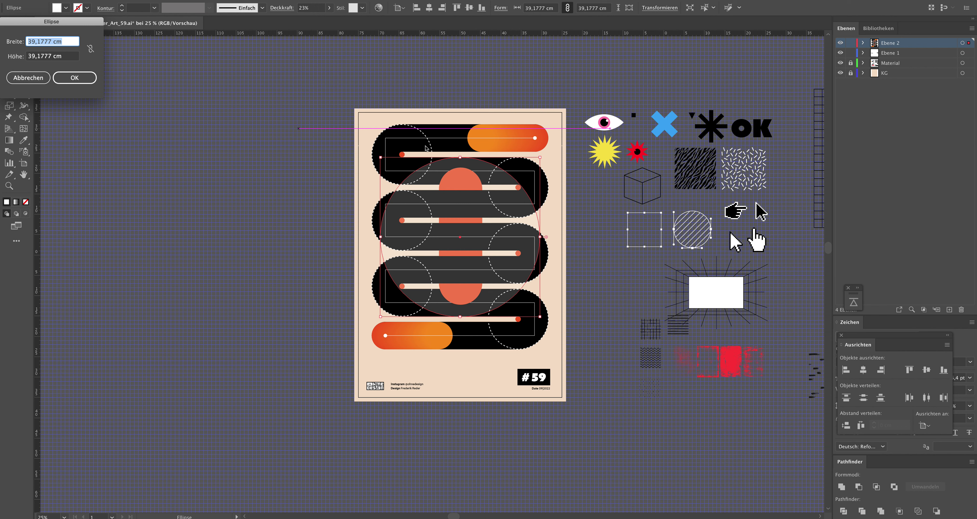
key(Escape)
Delete the large semi-transparent circle from the poster
key(a)
click(307, 203)
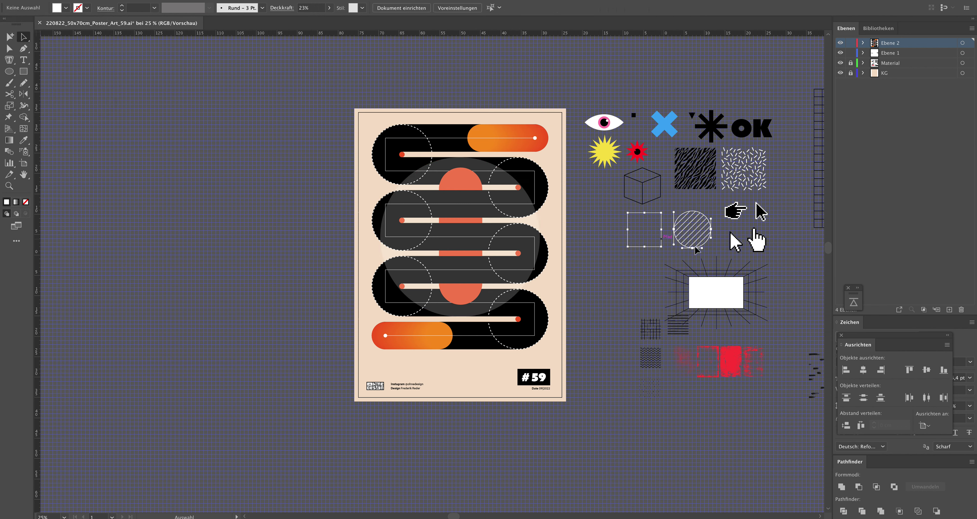
click(488, 182)
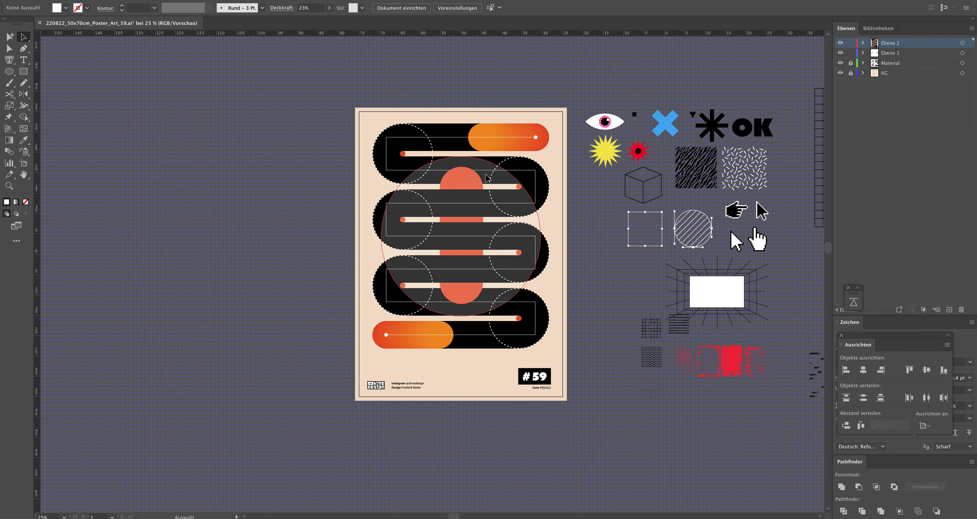
key(Delete)
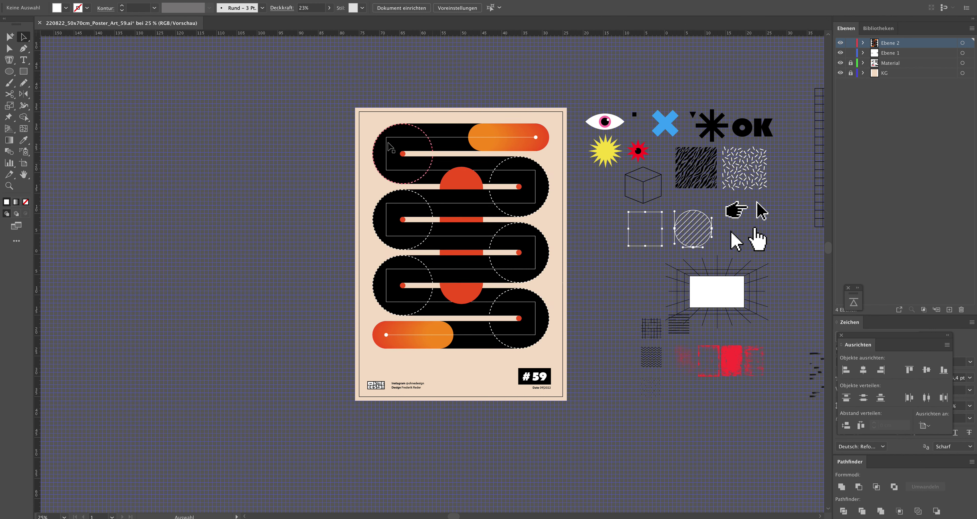
Scale all the poster artwork down slightly around its centre
key(ctrl+a)
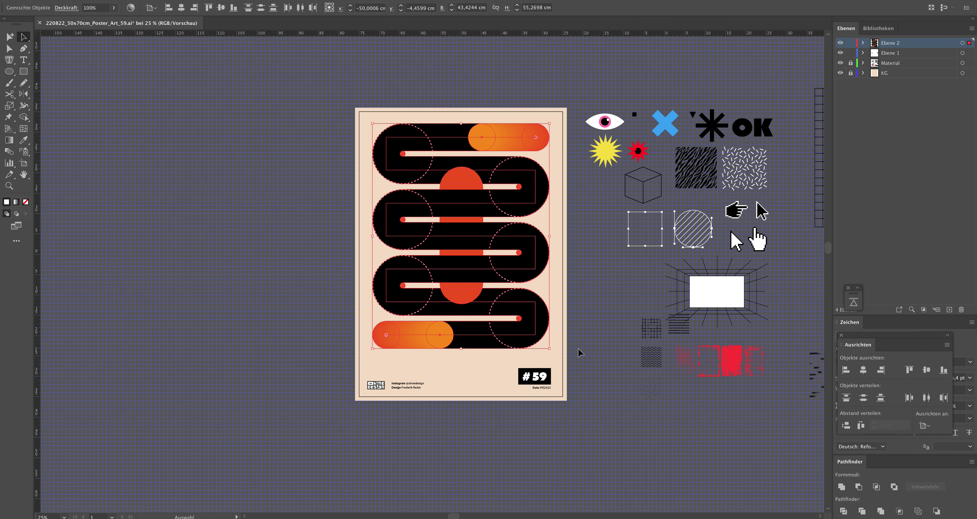
drag(544, 336, 533, 323)
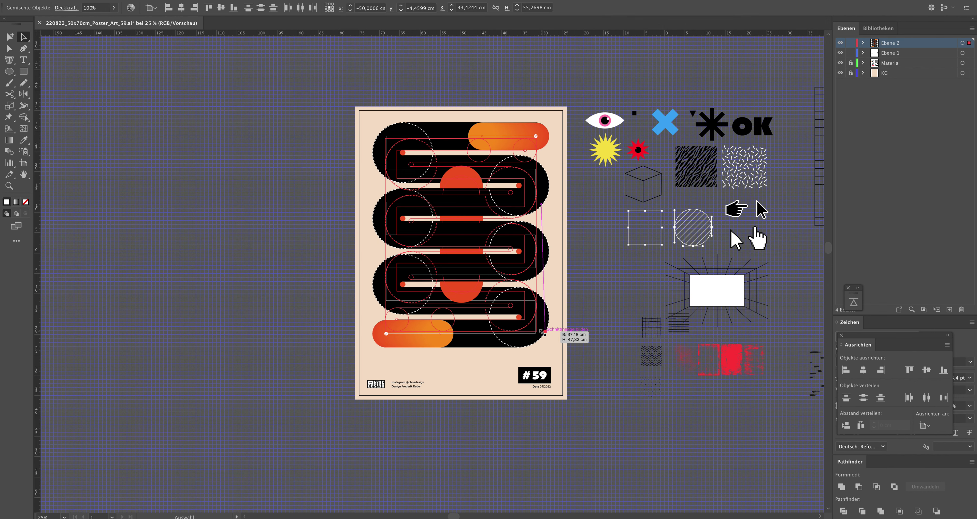
key(ctrl+shift+a)
key(z)
click(526, 309)
Fill the two red semicircles and two red bars with white
key(a)
click(378, 167)
shift+click(375, 195)
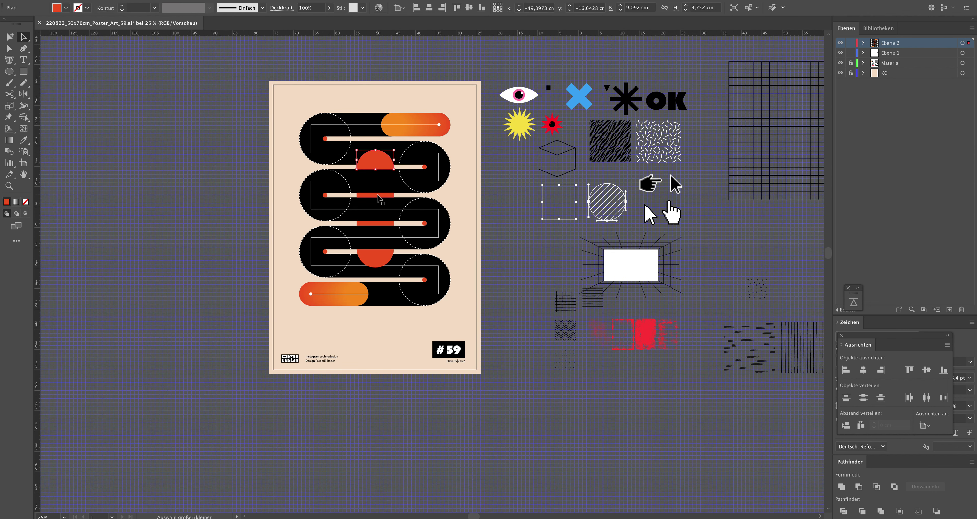
shift+click(375, 224)
shift+click(379, 258)
click(66, 8)
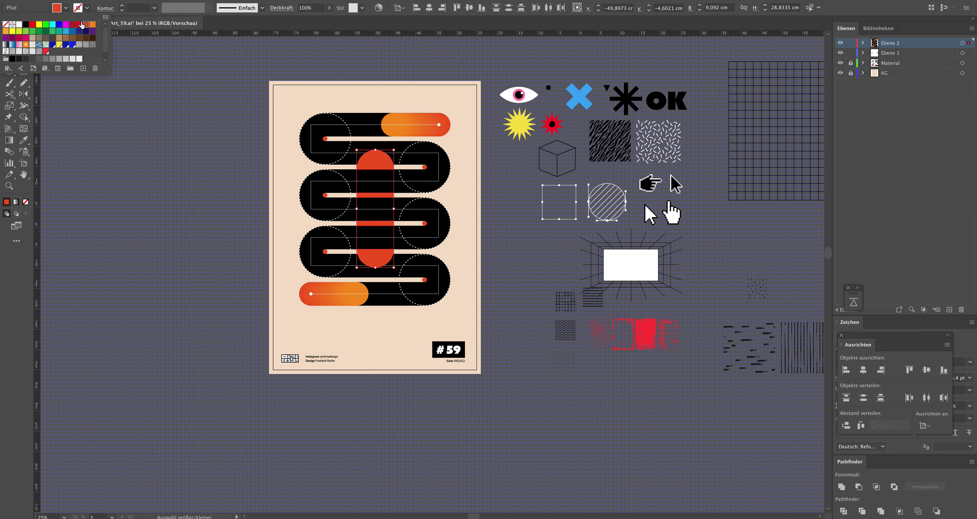
click(19, 24)
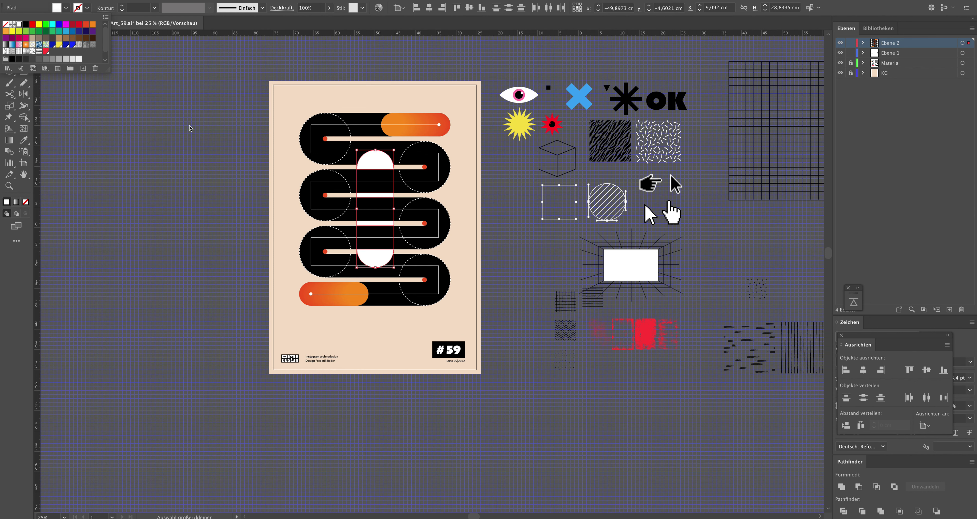
click(195, 129)
click(245, 98)
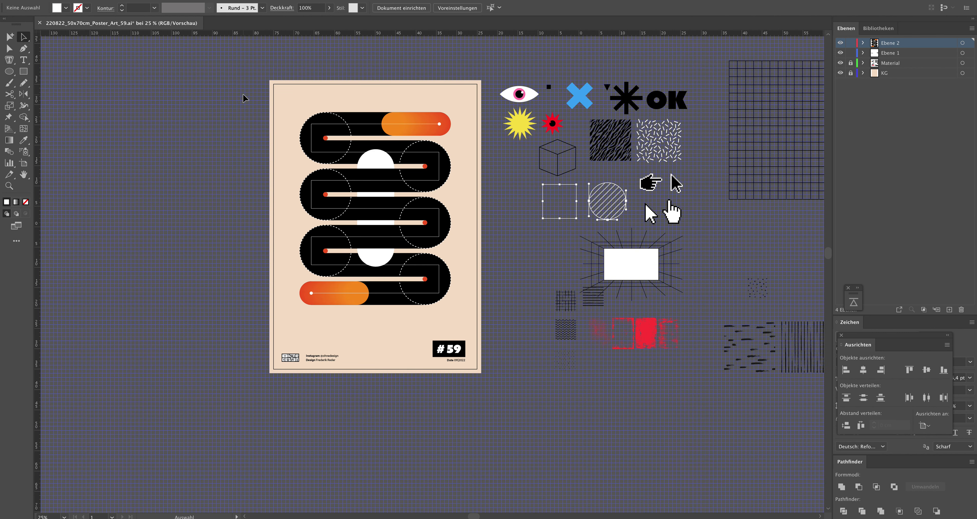
click(850, 72)
Fill the background rectangle with a slightly darker beige swatch
click(346, 96)
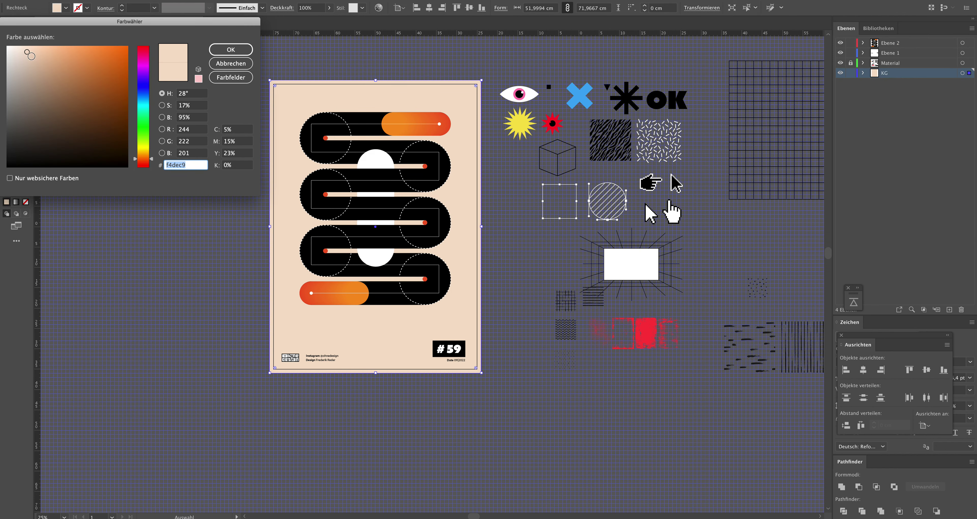
click(25, 56)
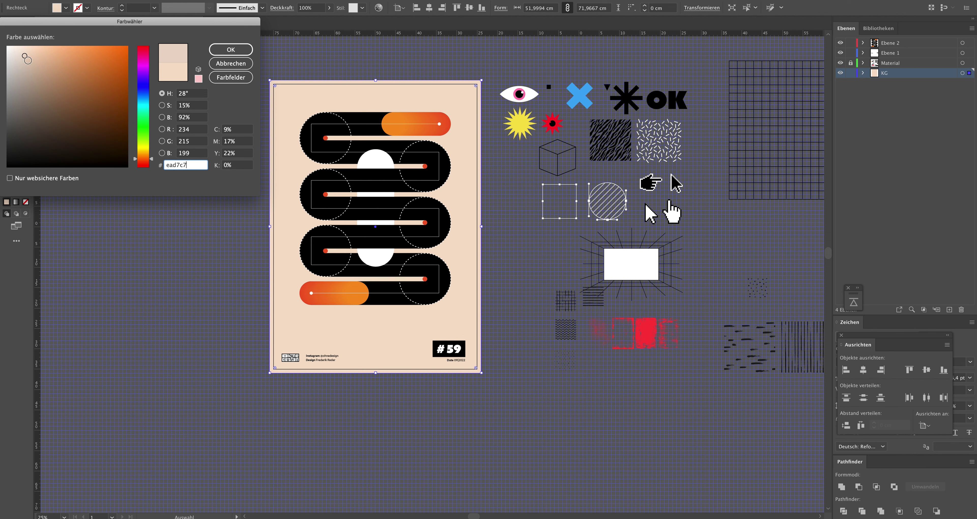
click(230, 50)
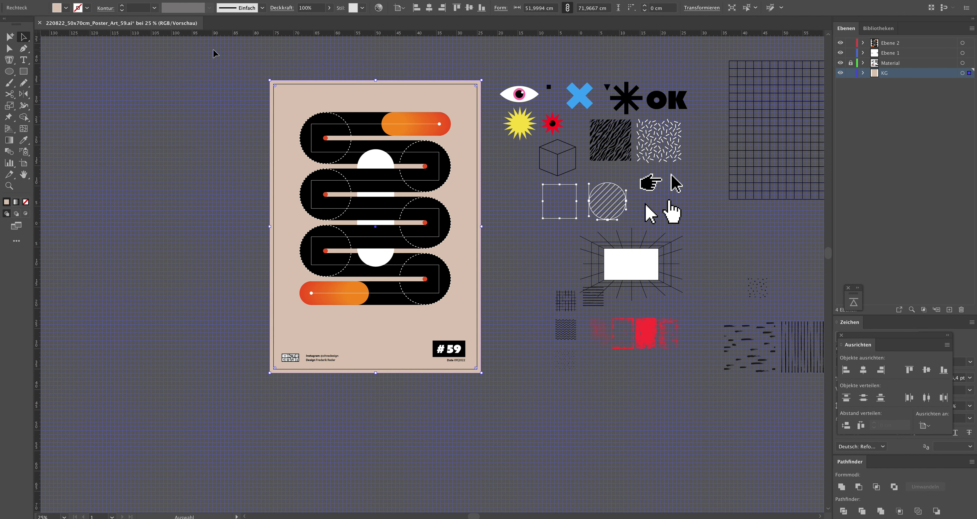
click(211, 78)
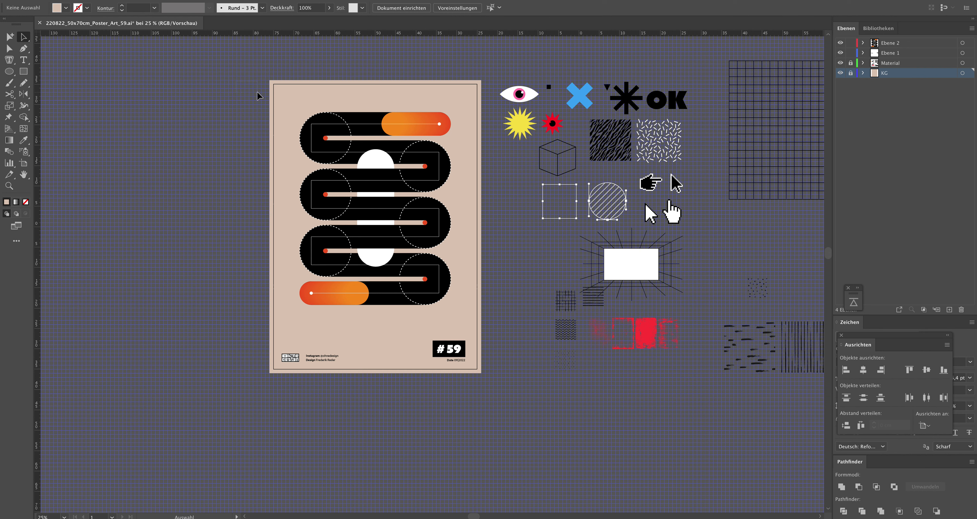
Change the background fill to a light orange in the Color Picker
click(317, 93)
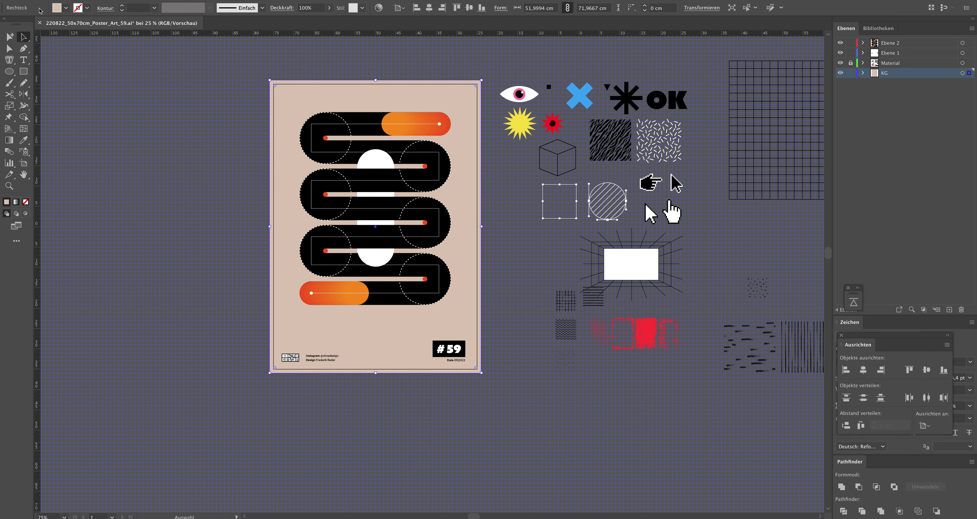
double_click(6, 201)
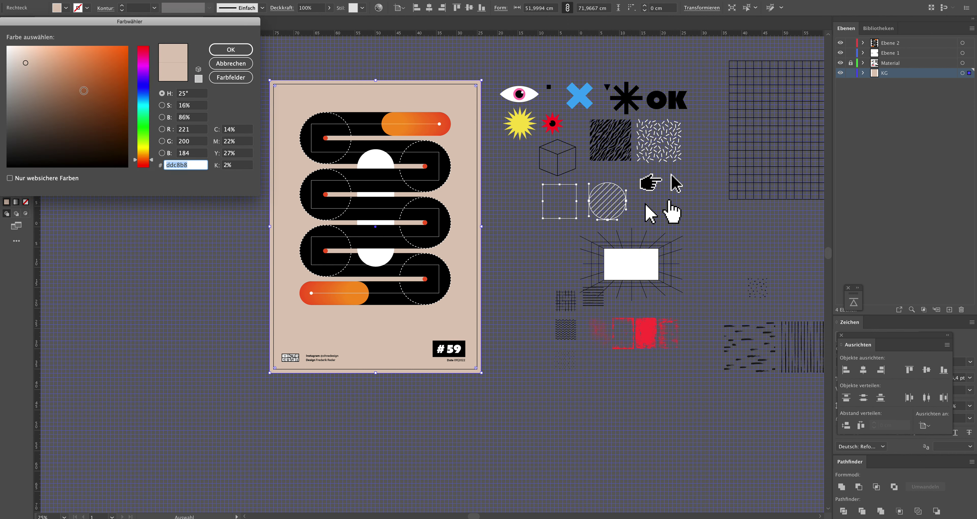
drag(144, 155, 144, 149)
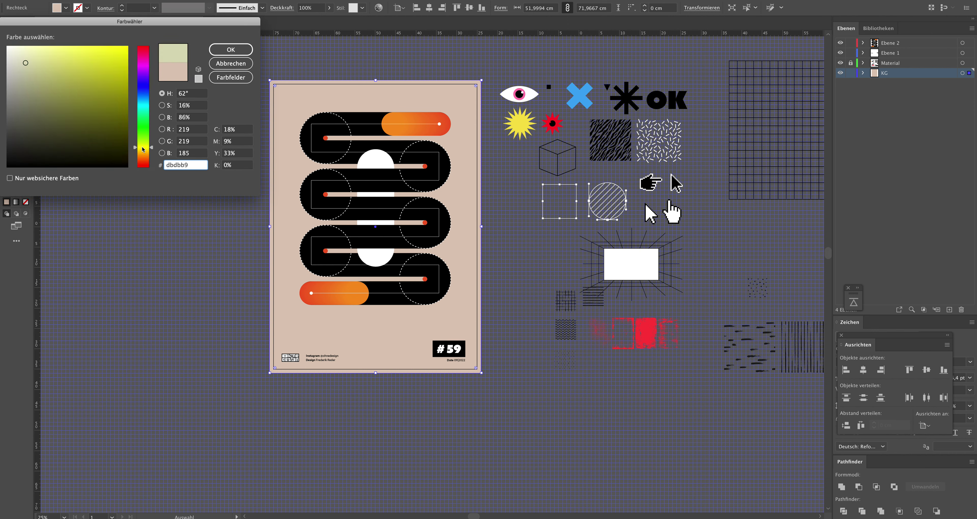
click(143, 155)
click(63, 51)
click(228, 50)
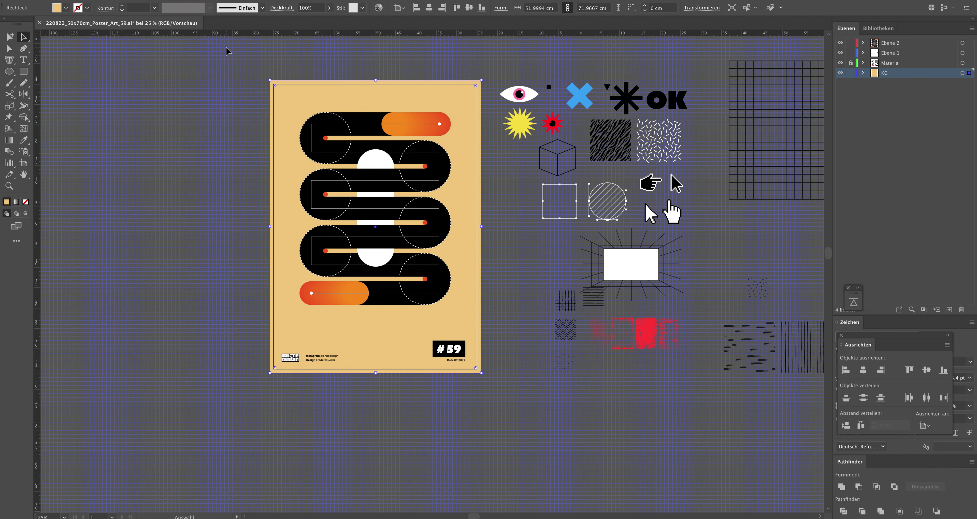
Settle the background on a light warm peach and lock the KG layer again
double_click(6, 202)
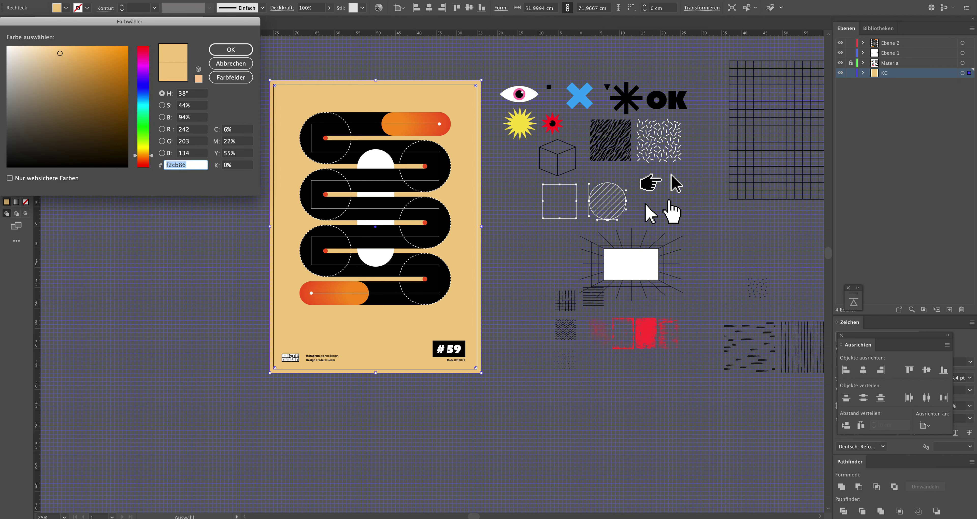
click(57, 58)
drag(56, 59, 53, 56)
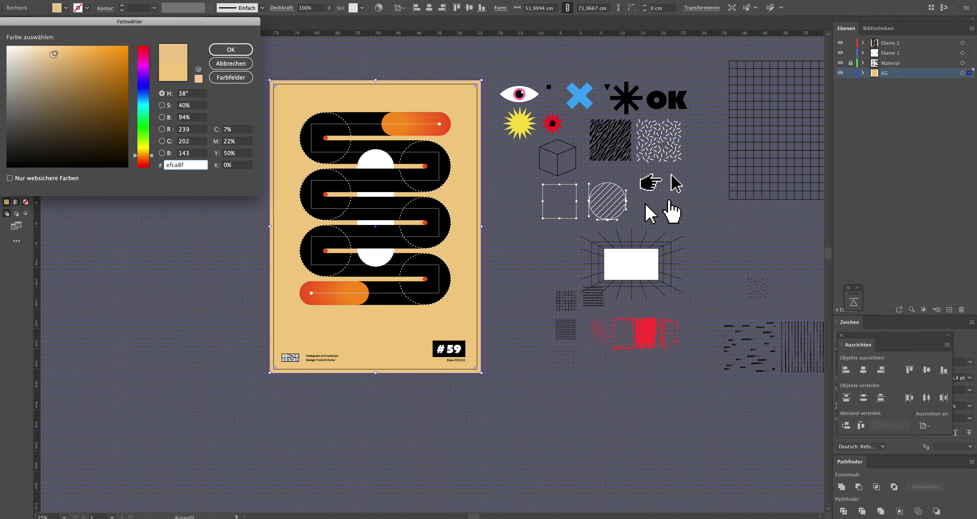
click(222, 53)
click(223, 52)
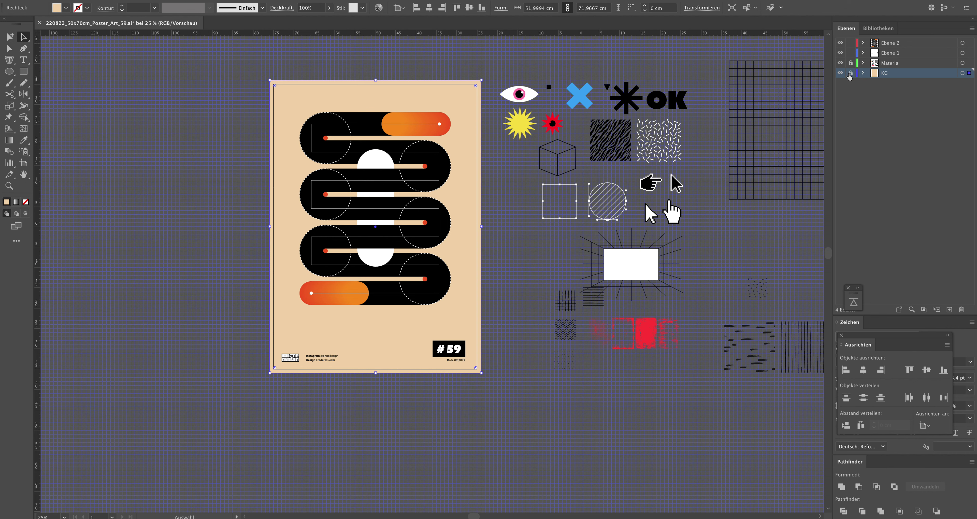
click(849, 73)
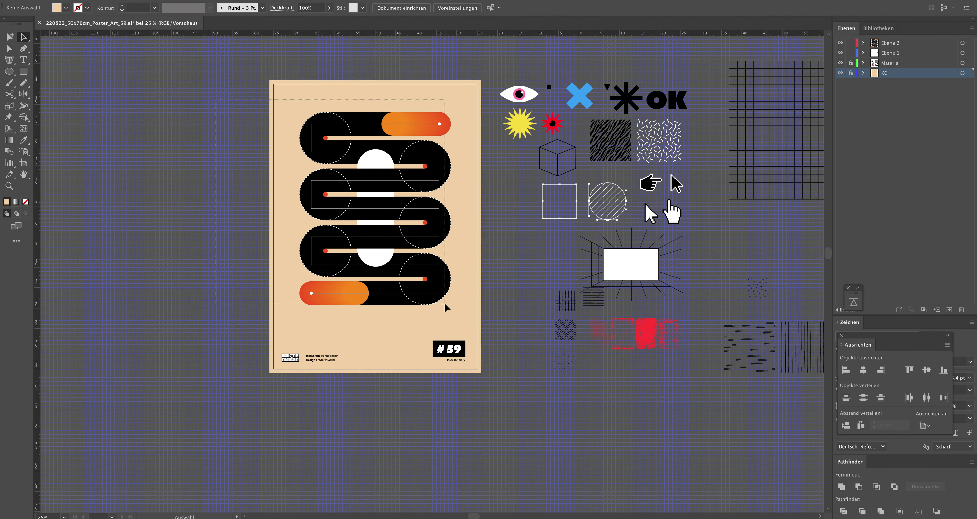
mouse_move(447, 307)
mouse_down()
mouse_move(456, 114)
mouse_move(455, 252)
mouse_up()
scroll(457, 115, up, 1)
click(497, 272)
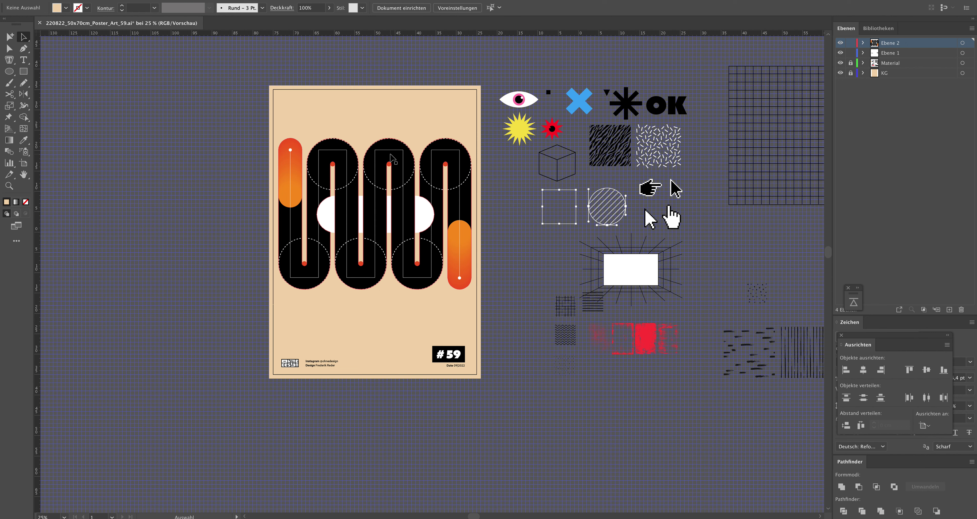
key(ctrl+shift+z)
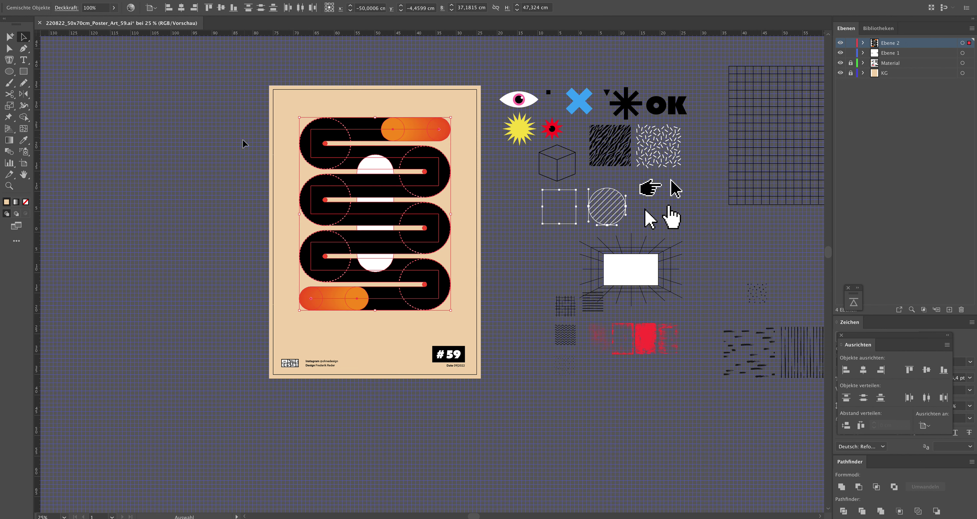
click(242, 144)
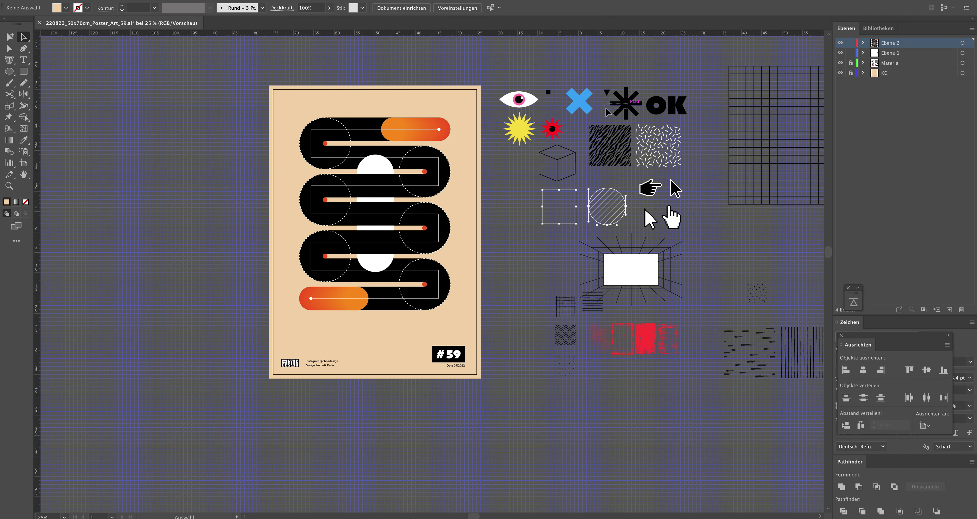
click(851, 63)
Move the starburst onto layer Ebene 2 and apply a Radial Blur to it
mouse_move(626, 104)
mouse_down()
mouse_move(460, 143)
mouse_move(206, 141)
mouse_up()
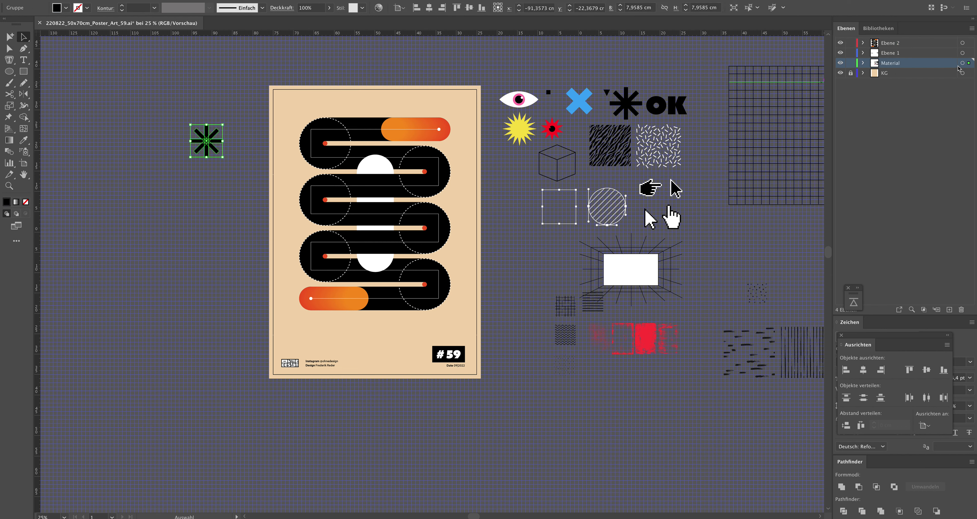
drag(968, 64, 968, 42)
click(851, 63)
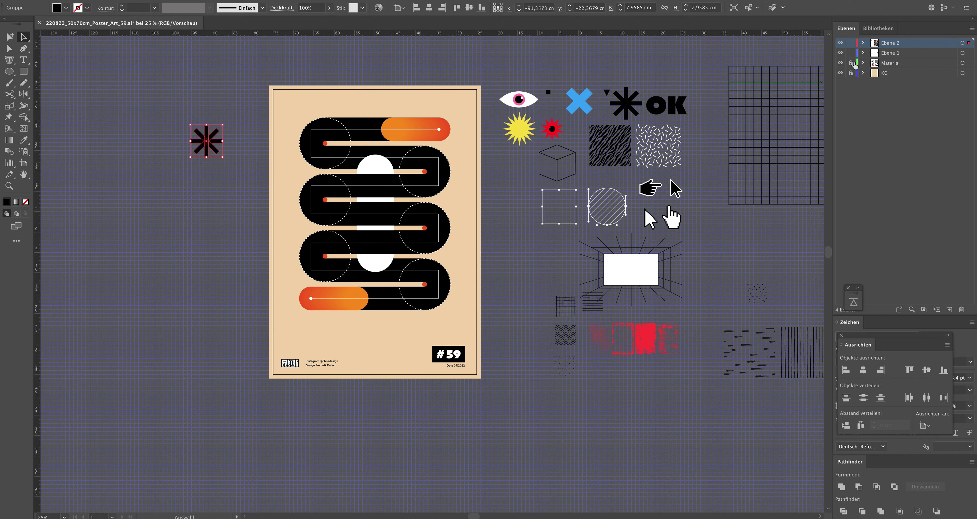
click(185, 1)
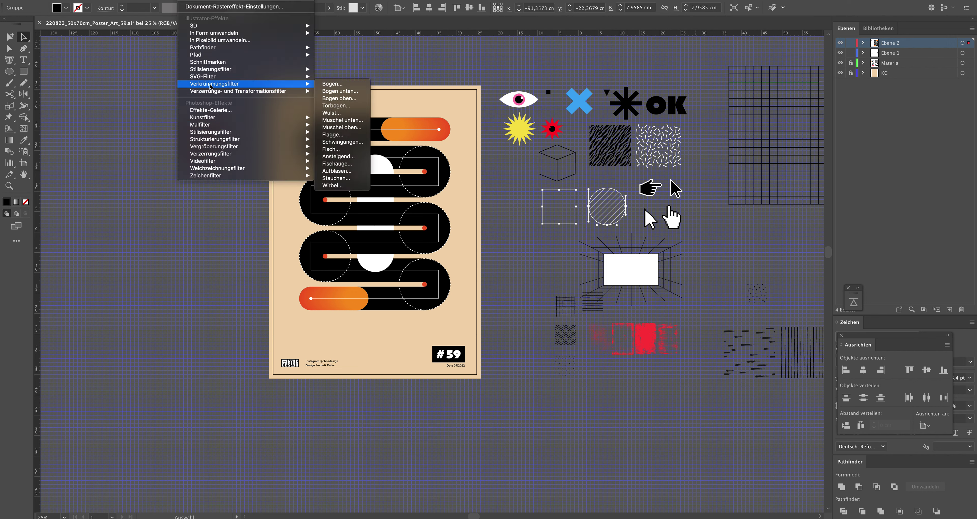
mouse_move(229, 168)
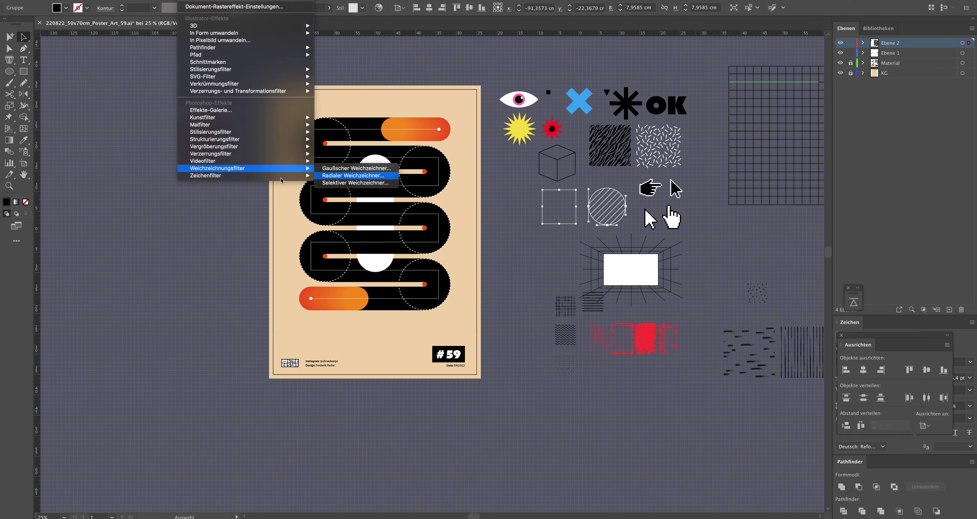
click(333, 175)
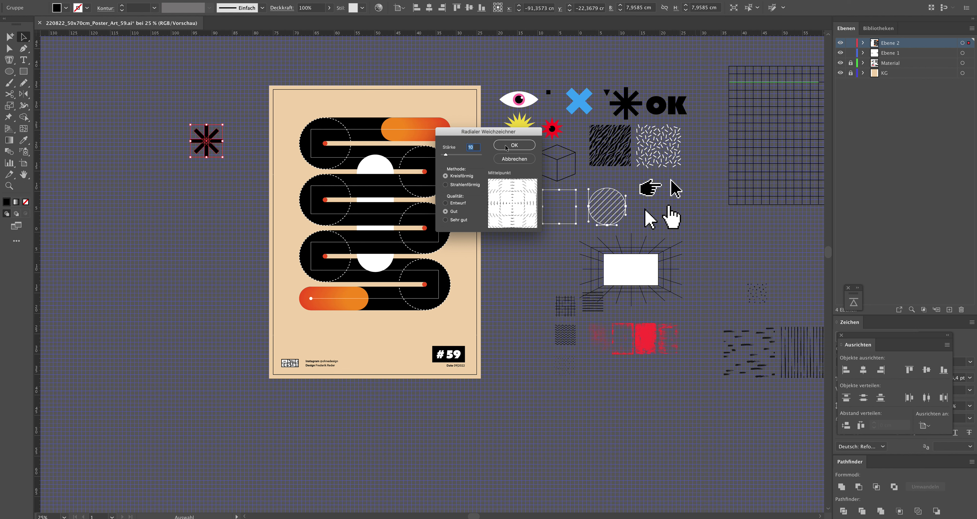
click(506, 146)
Raise the Radial Blur strength to 48 and place the starburst over the top white circle
key(a)
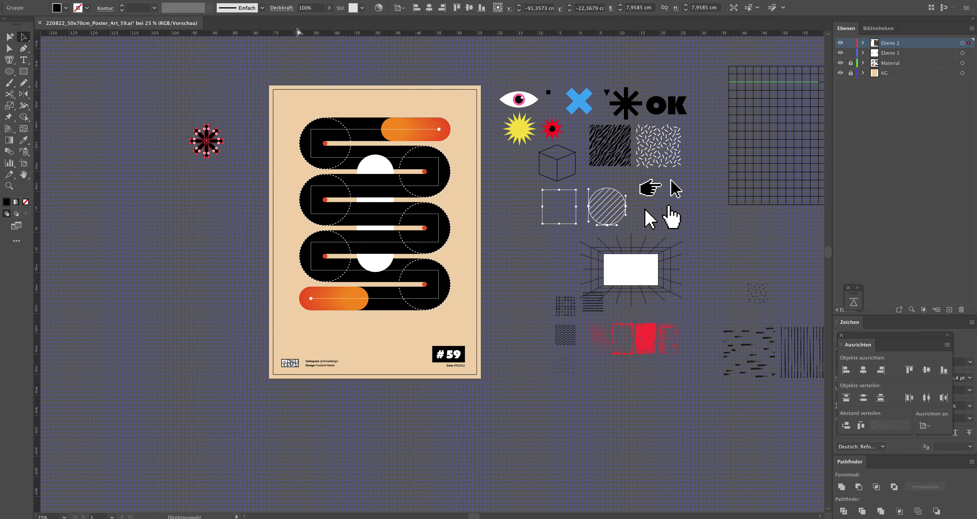
click(188, 0)
click(212, 1)
drag(446, 155, 460, 154)
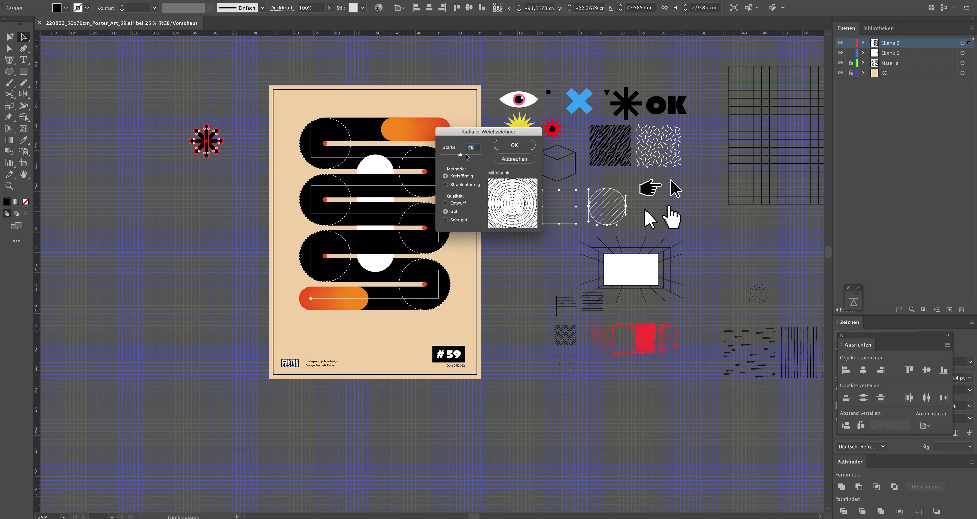
click(524, 145)
click(169, 111)
mouse_move(202, 145)
mouse_down()
mouse_move(371, 217)
mouse_move(378, 162)
mouse_move(396, 189)
mouse_up()
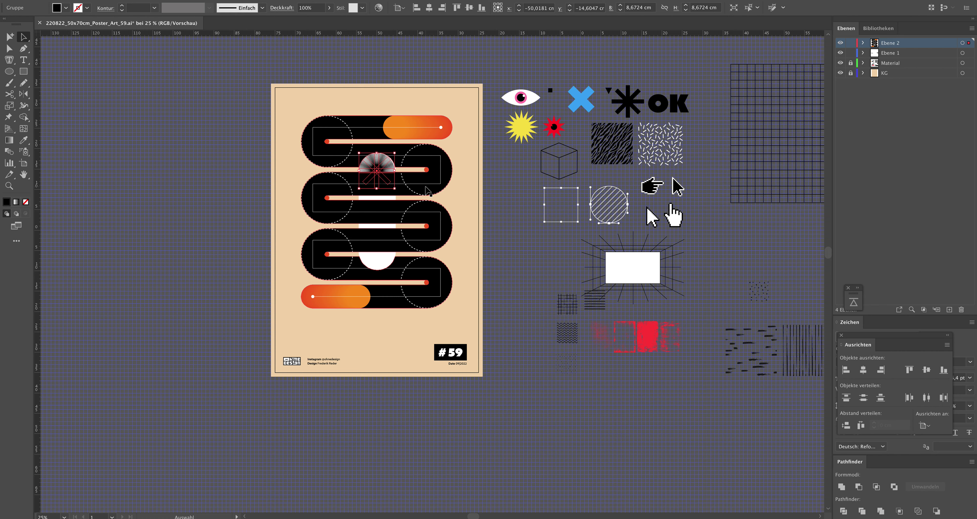
Enlarge the blurred starburst to about 9 cm, nudging it into line
key(ctrl+plus)
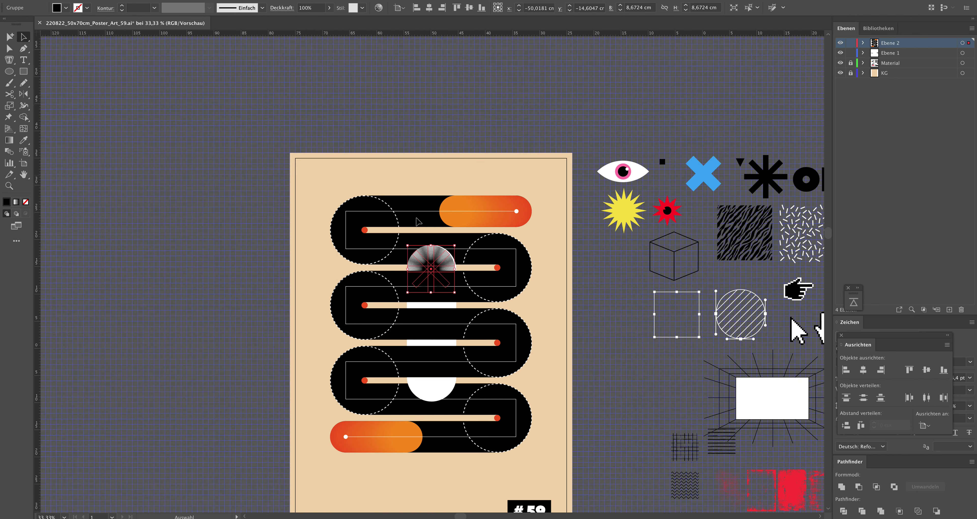
drag(455, 246, 457, 246)
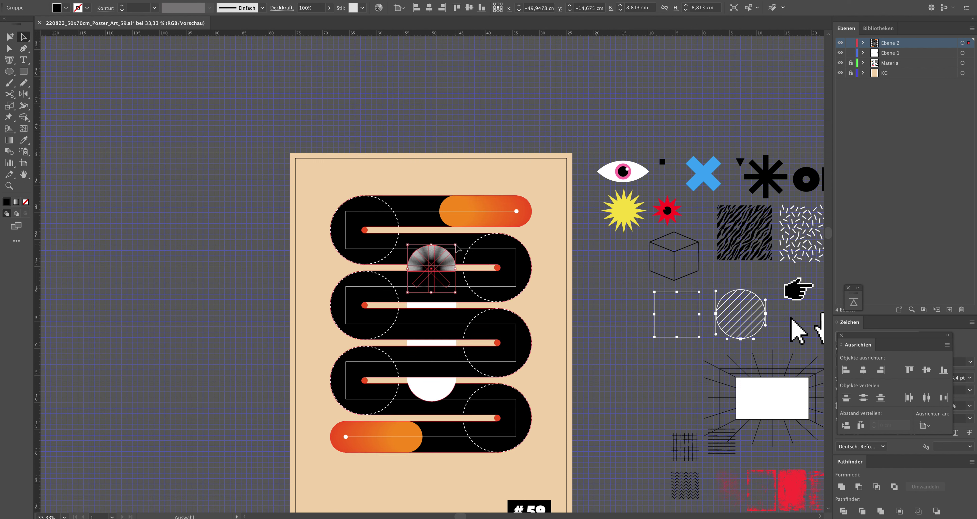
key(Right)
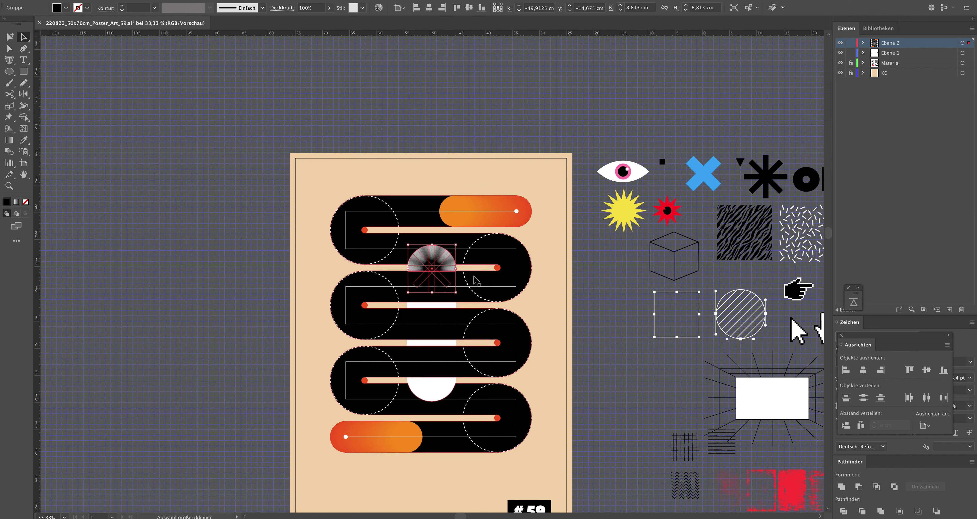
key(Left)
key(Left)
drag(456, 293, 456, 295)
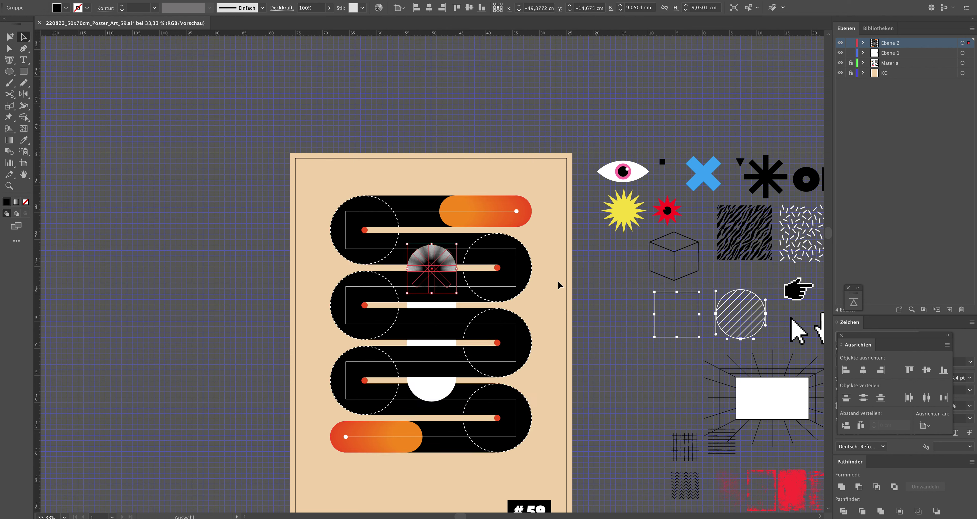
Copy the starburst onto the lower white circle and between the two white bars
drag(452, 263, 451, 266)
drag(447, 358, 447, 377)
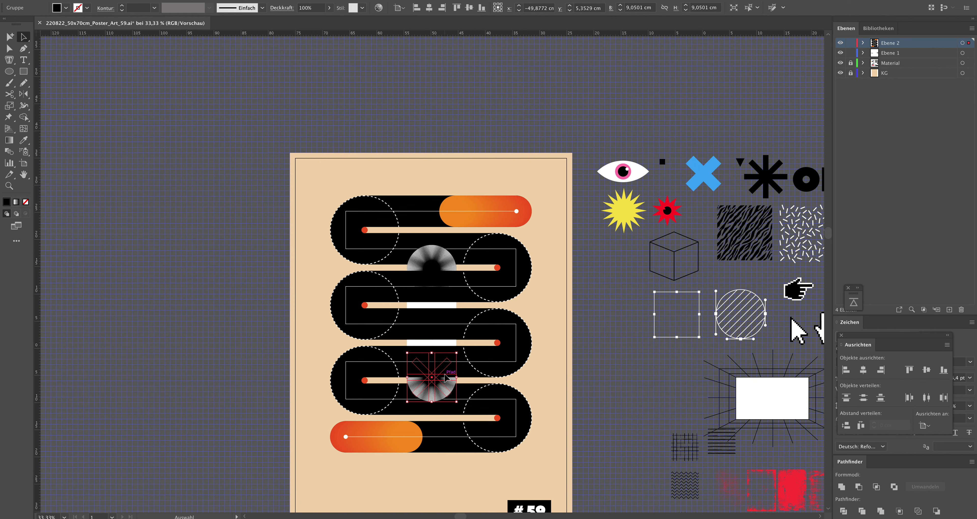
key(Up)
click(273, 241)
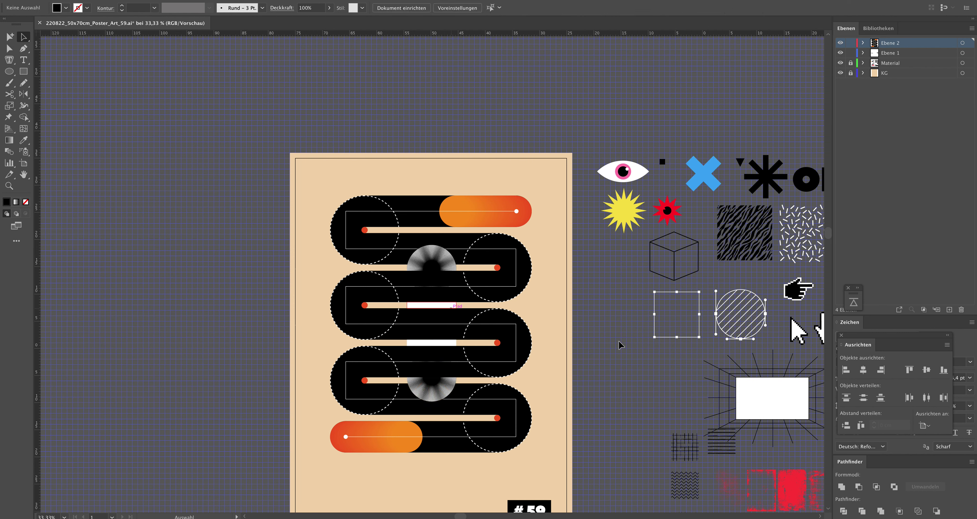
drag(438, 268, 436, 327)
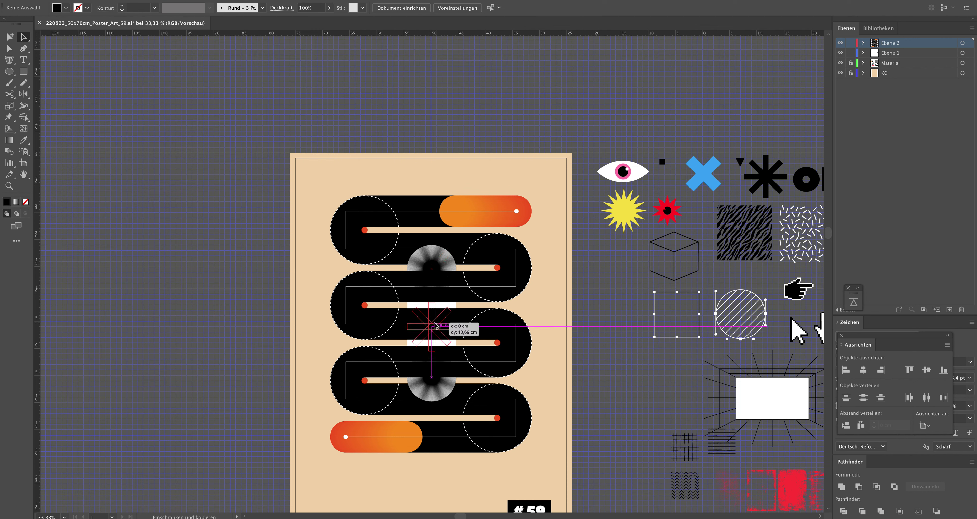
drag(435, 325, 574, 470)
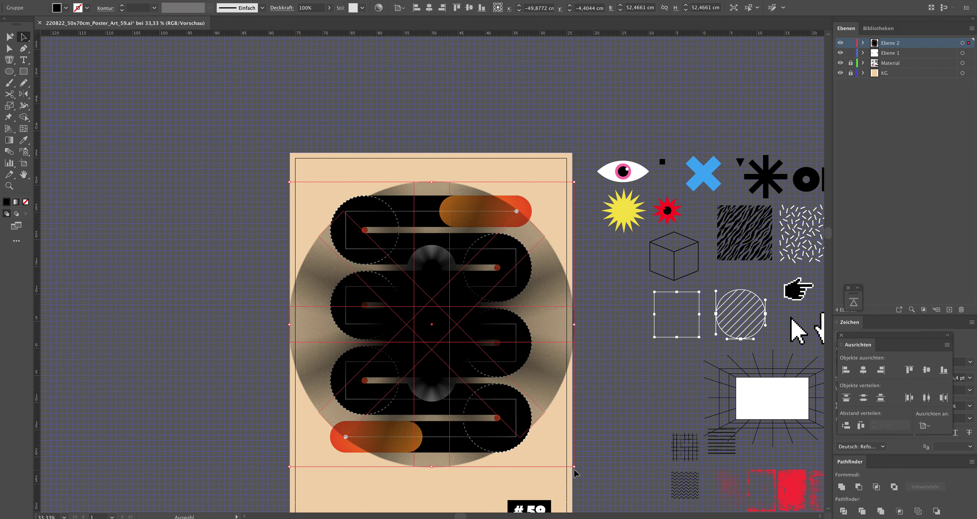
Send the big blurred starburst to the back and shrink it to 42,19 cm
right_click(601, 370)
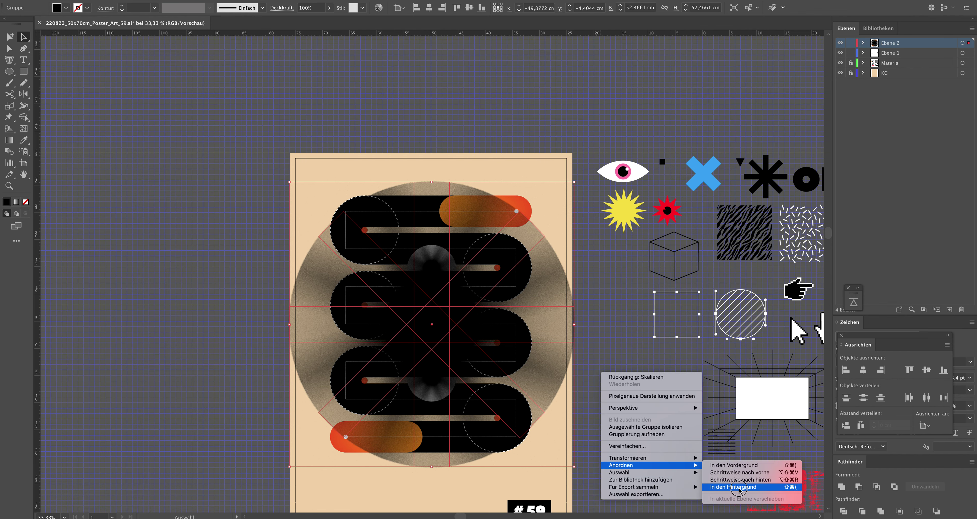
click(733, 487)
click(618, 400)
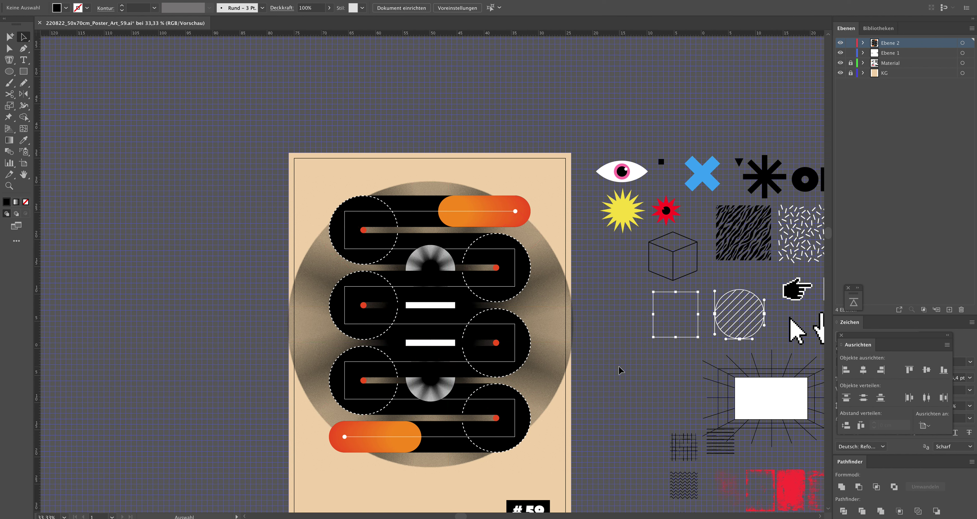
drag(586, 340, 582, 311)
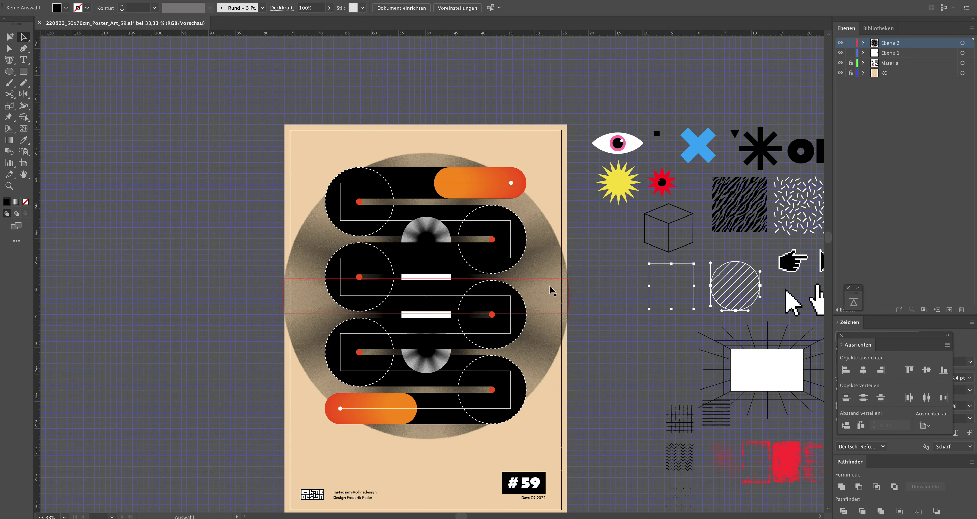
click(553, 278)
drag(569, 153, 542, 176)
click(434, 280)
Delete and restore the upper white bar, then switch to outline view
click(434, 281)
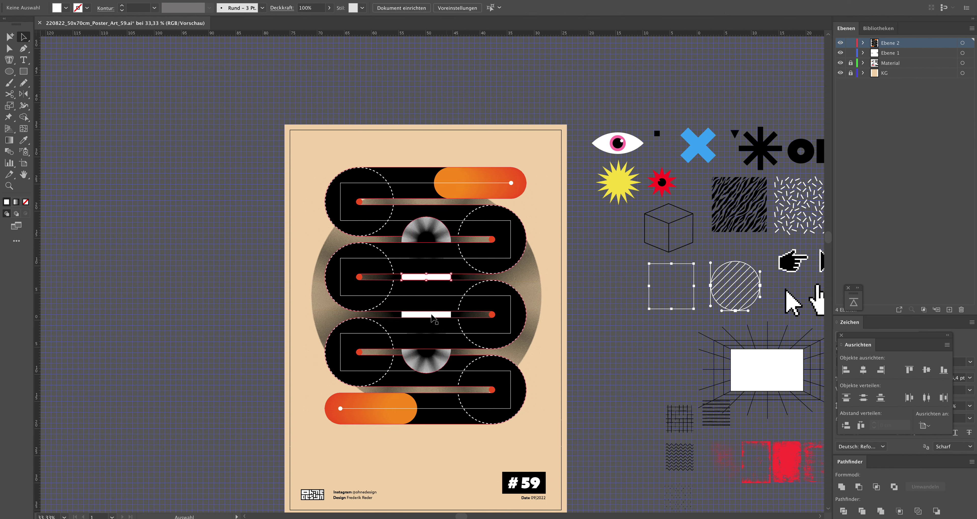
key(Delete)
key(ctrl+z)
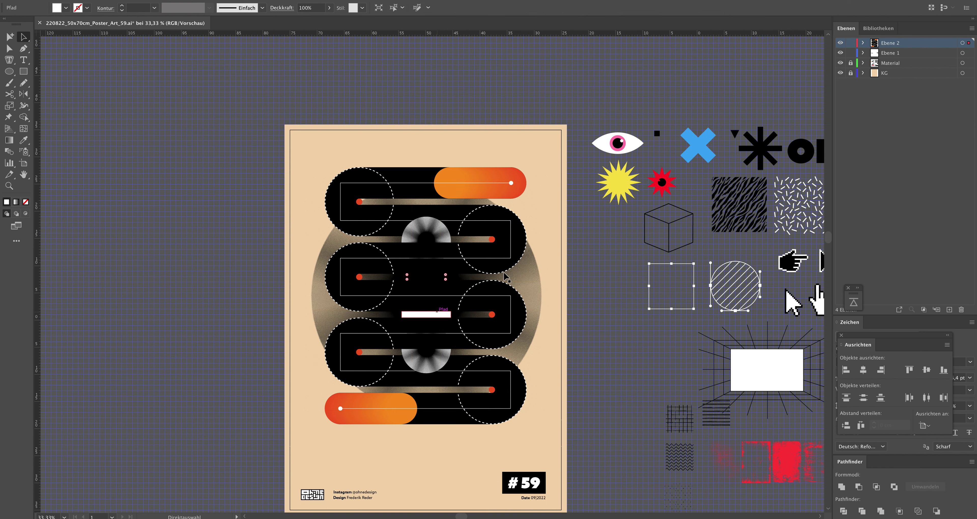
click(533, 283)
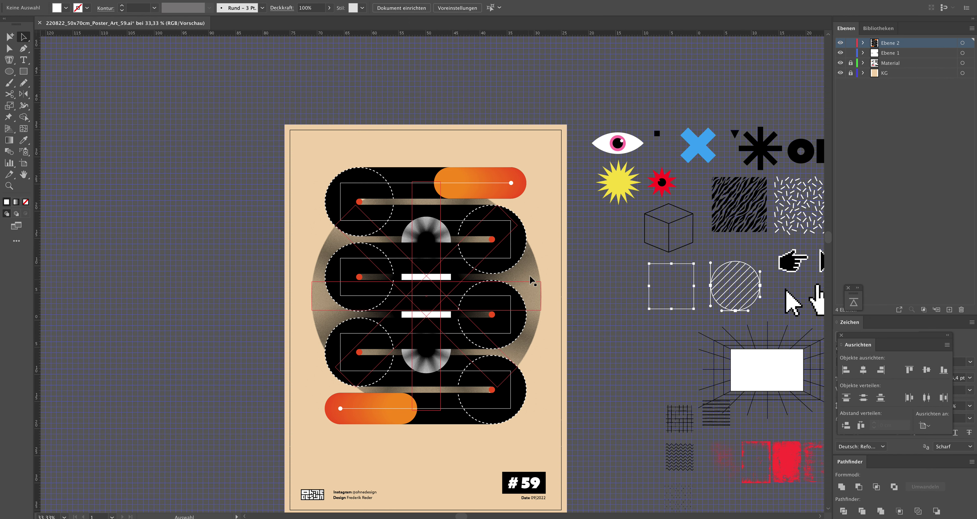
key(l)
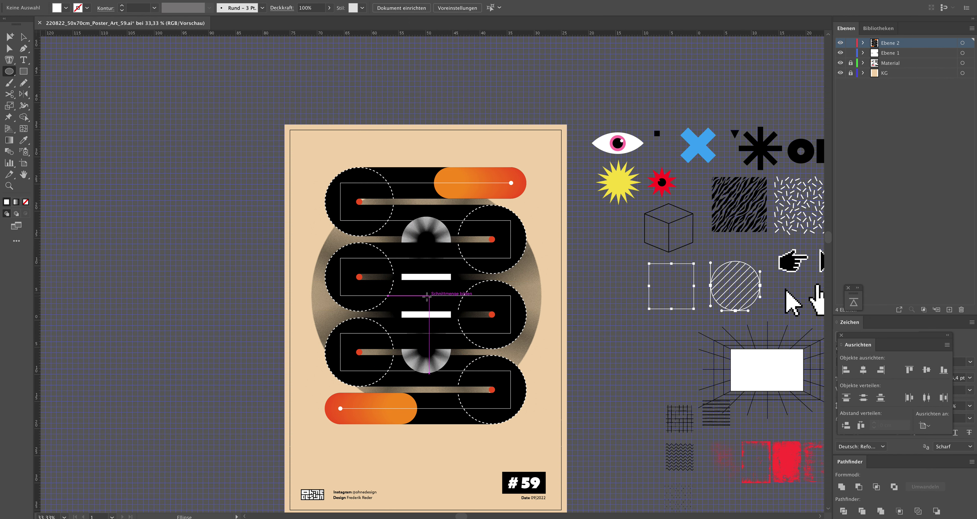
key(ctrl+y)
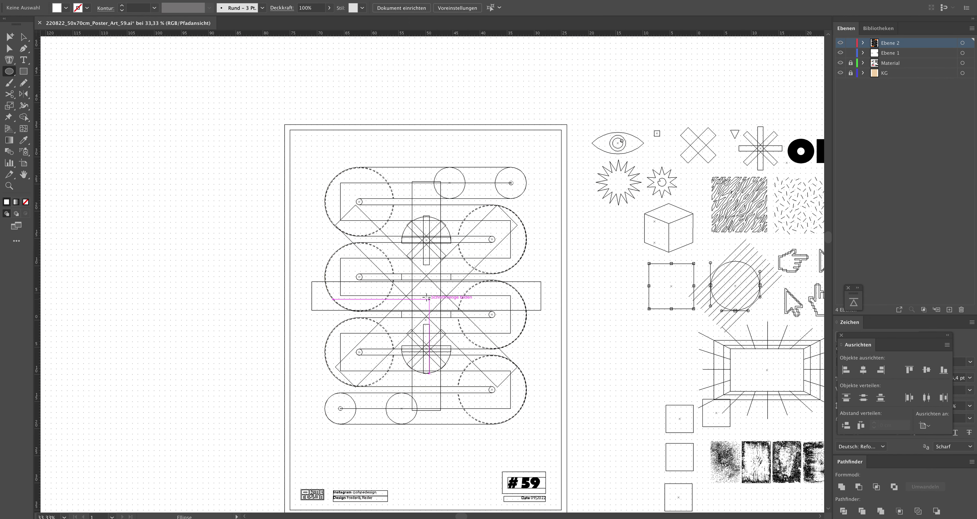
Draw a white circle from the centre, send it behind the track, and scale it to 42,29 cm
drag(426, 295, 508, 355)
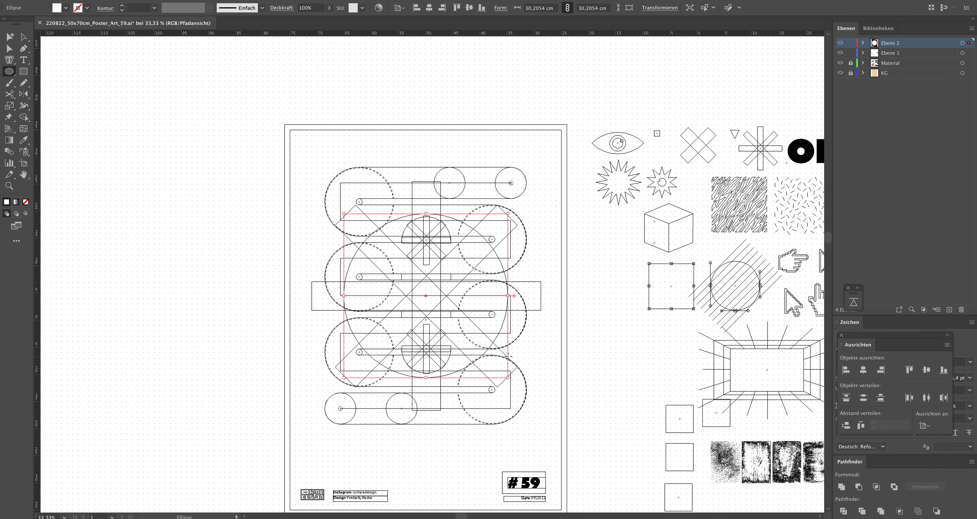
key(ctrl+y)
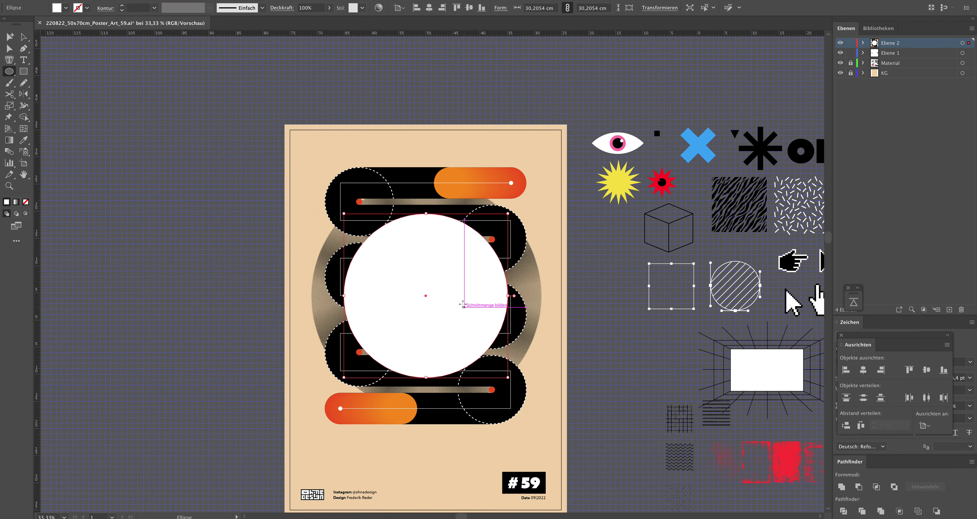
key(v)
right_click(583, 355)
mouse_move(602, 477)
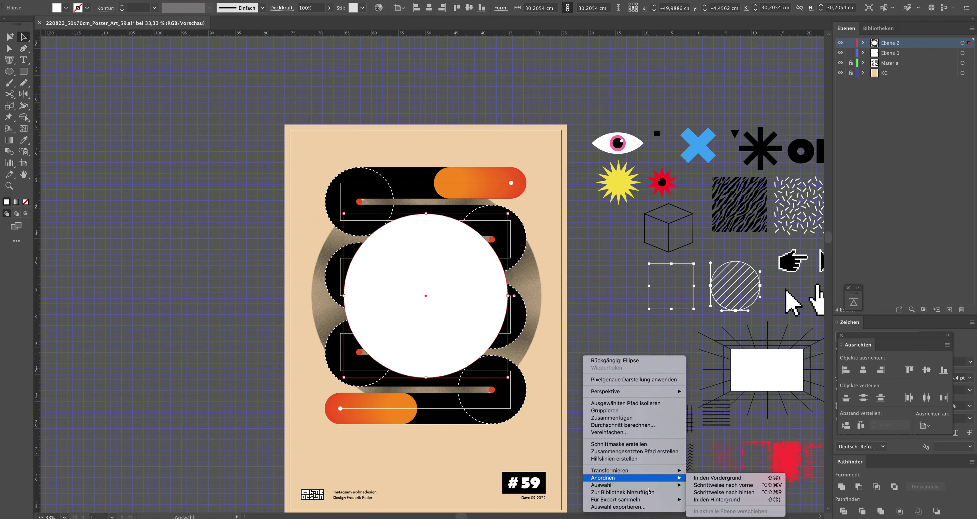
click(720, 500)
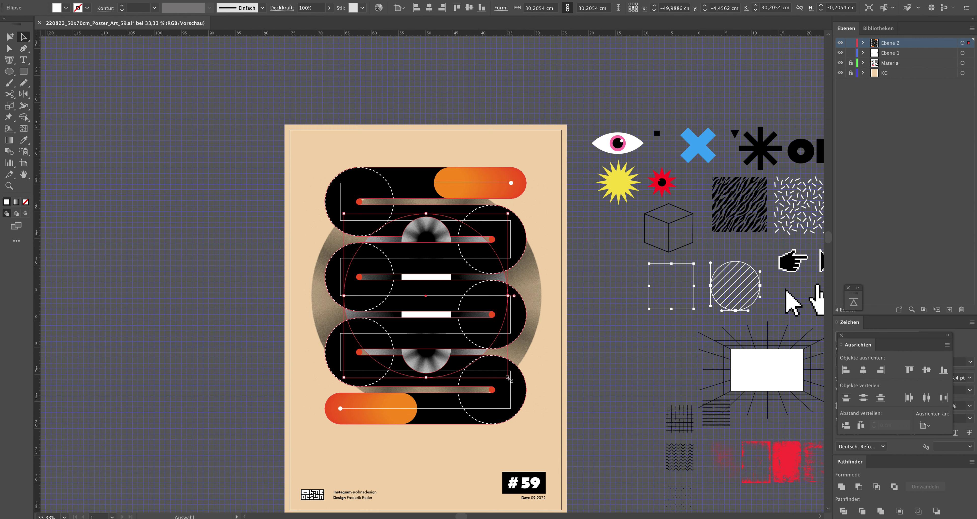
drag(507, 377, 541, 412)
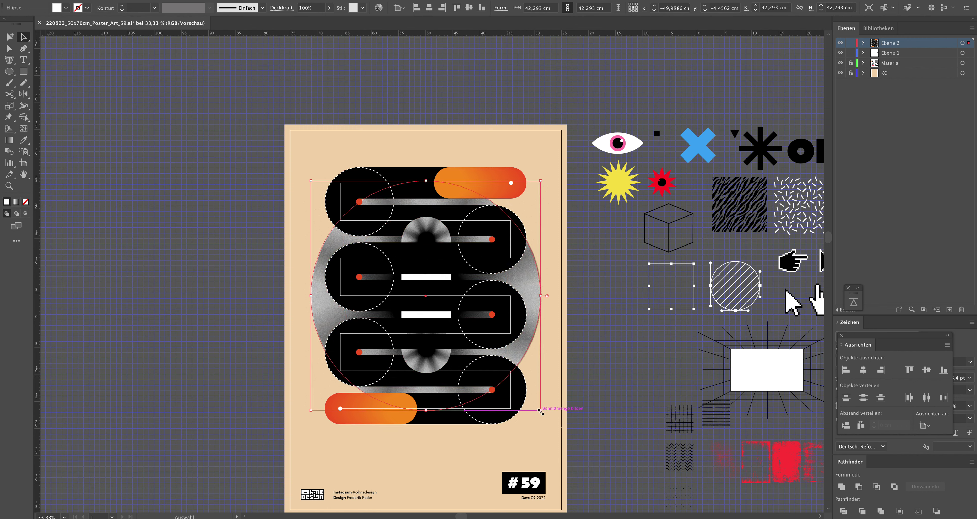
click(607, 344)
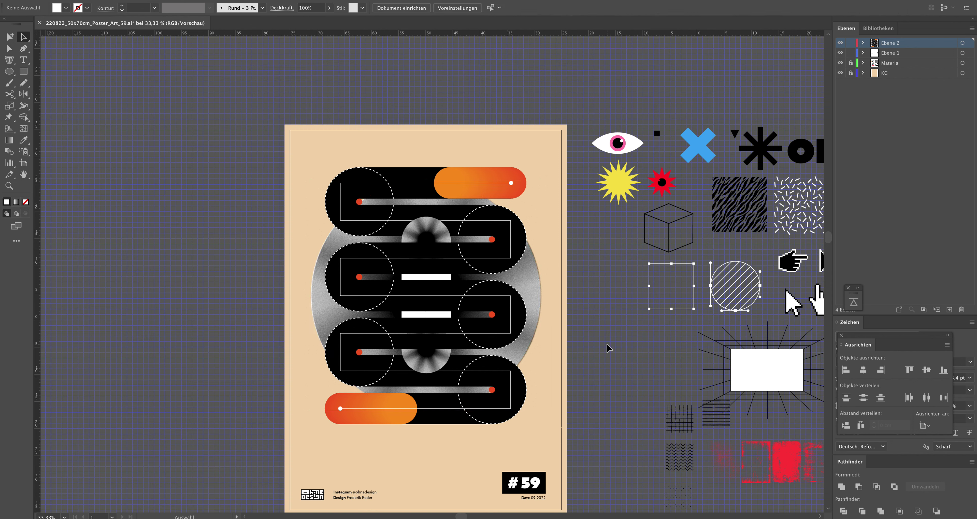
click(436, 277)
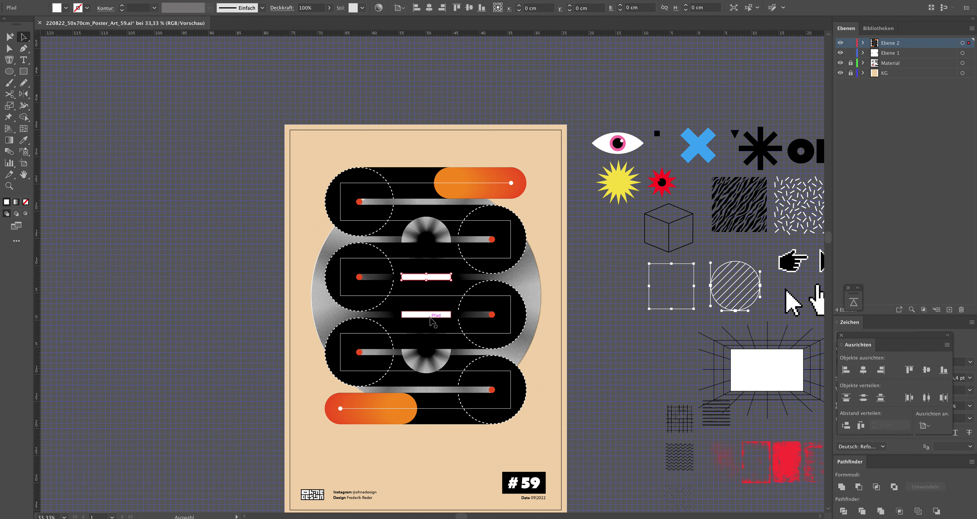
Apply a Mezzotint effect of type Kleiner Punkt to both white centre bars
shift+click(432, 322)
click(191, 0)
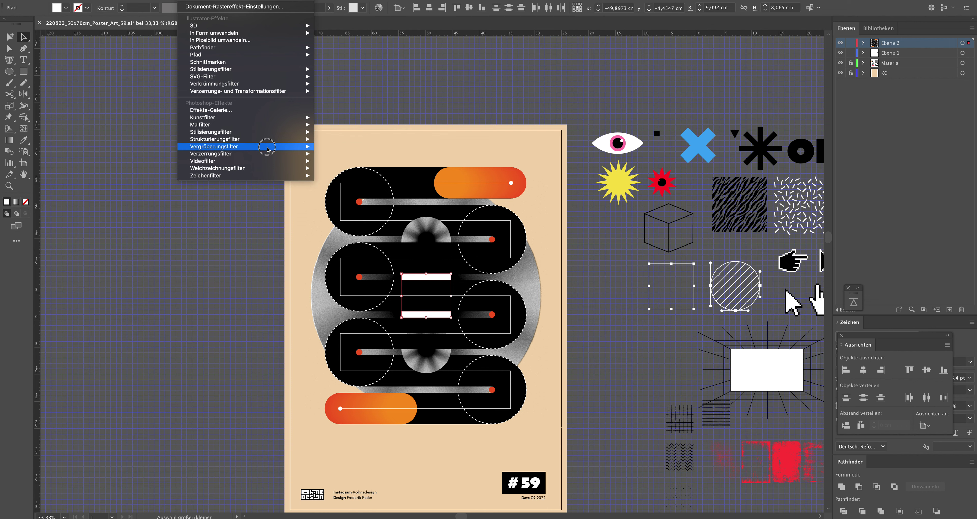
click(335, 161)
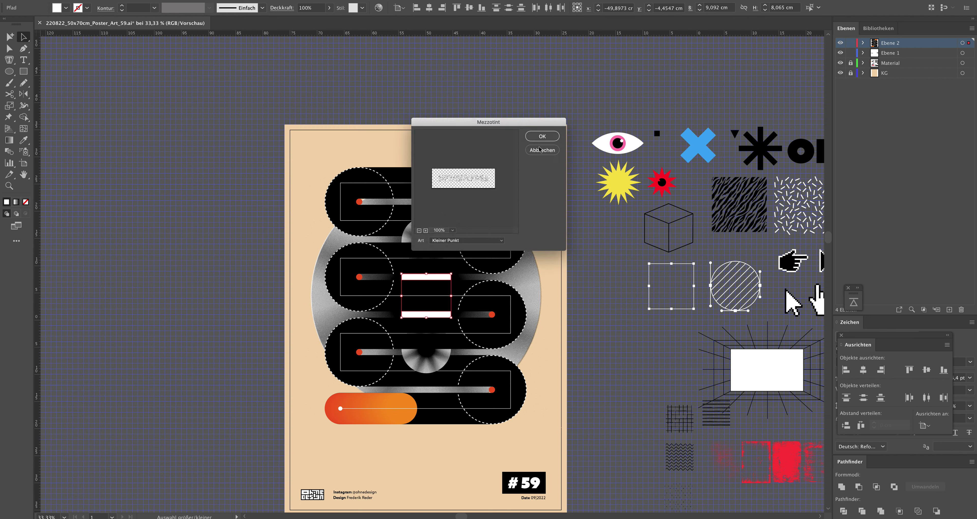
click(542, 136)
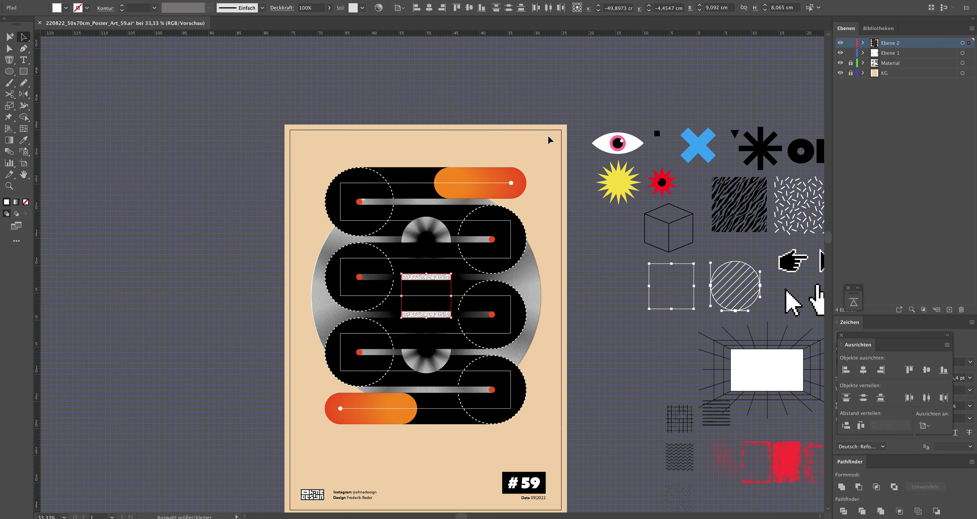
click(320, 95)
Select the circle group on the poster, then cancel an attempted move
key(a)
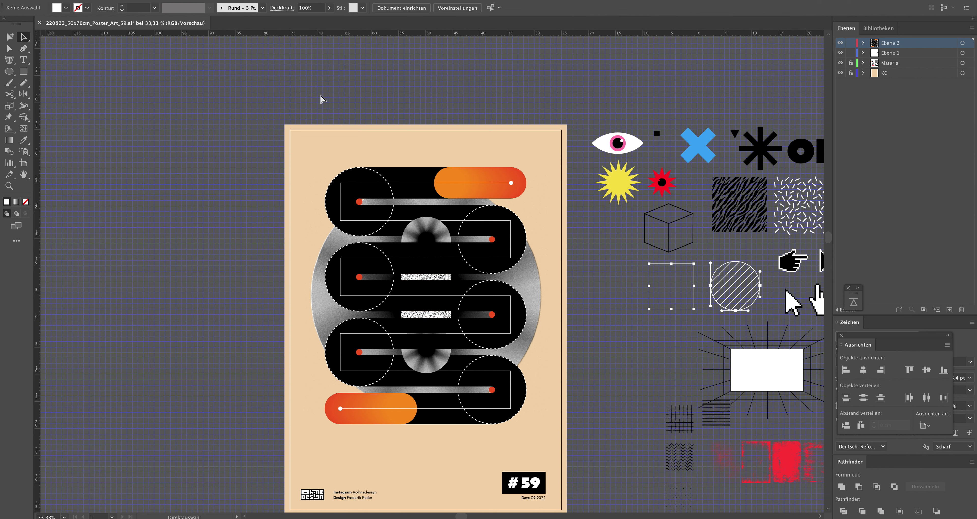
key(v)
click(523, 277)
drag(541, 262, 530, 273)
key(Escape)
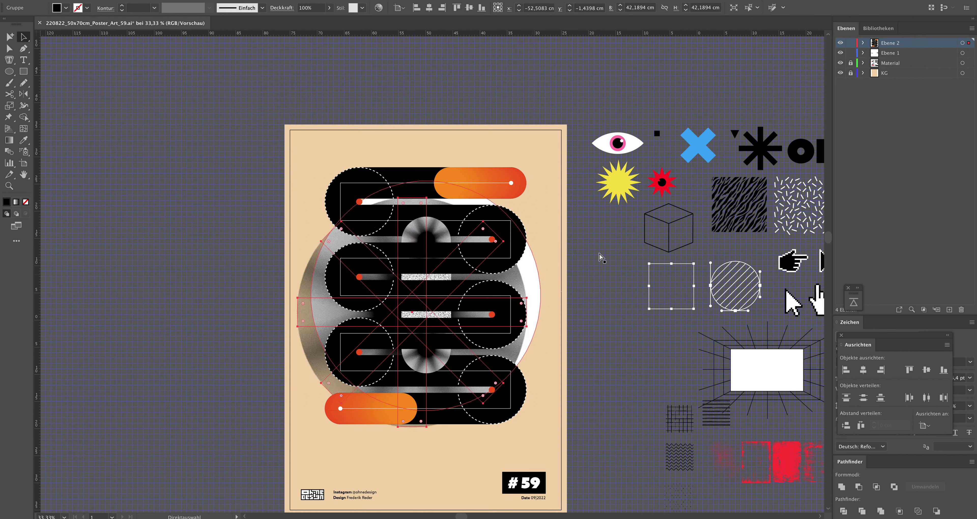
Select the large grey circle alone and trial-enlarge it, then undo
key(a)
key(v)
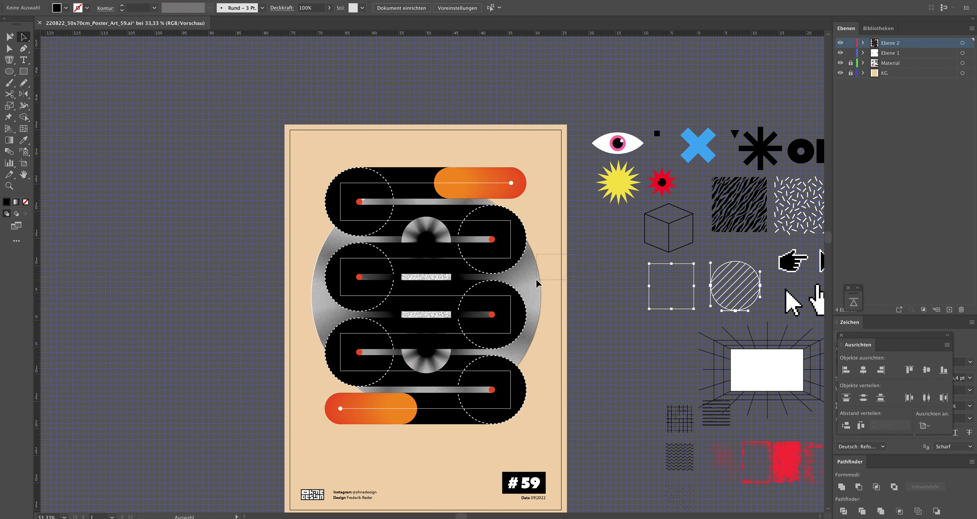
click(537, 283)
drag(540, 410, 567, 443)
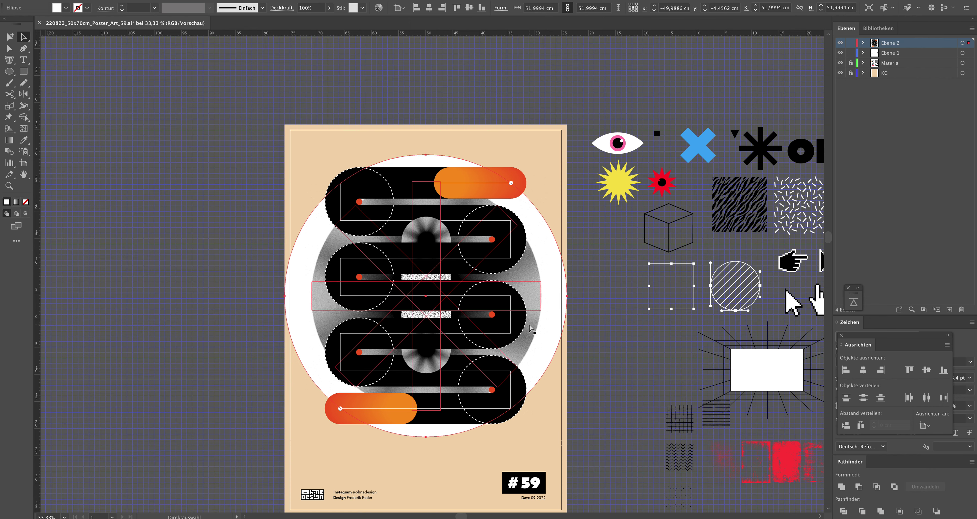
key(ctrl+z)
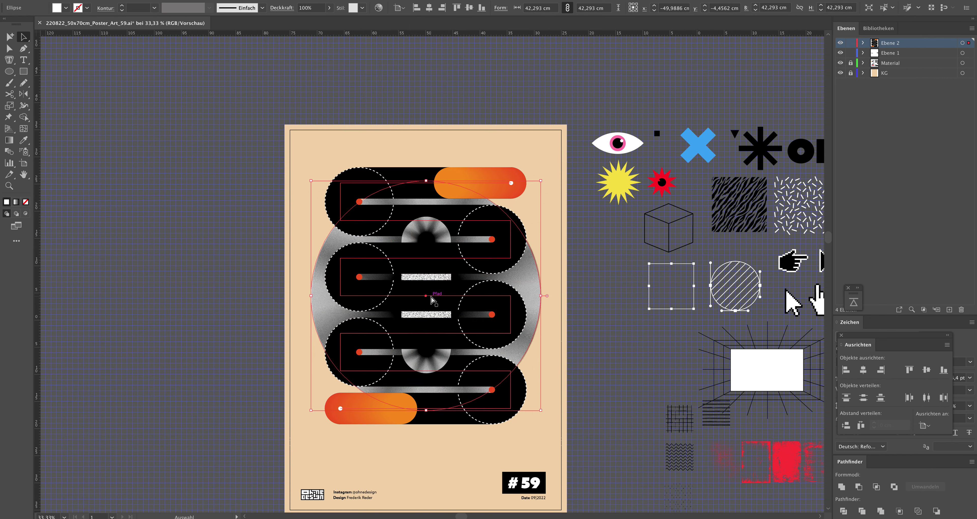
Scale the circle artwork and its guides up to about 47 cm, undoing a stray downward copy
key(ctrl+y)
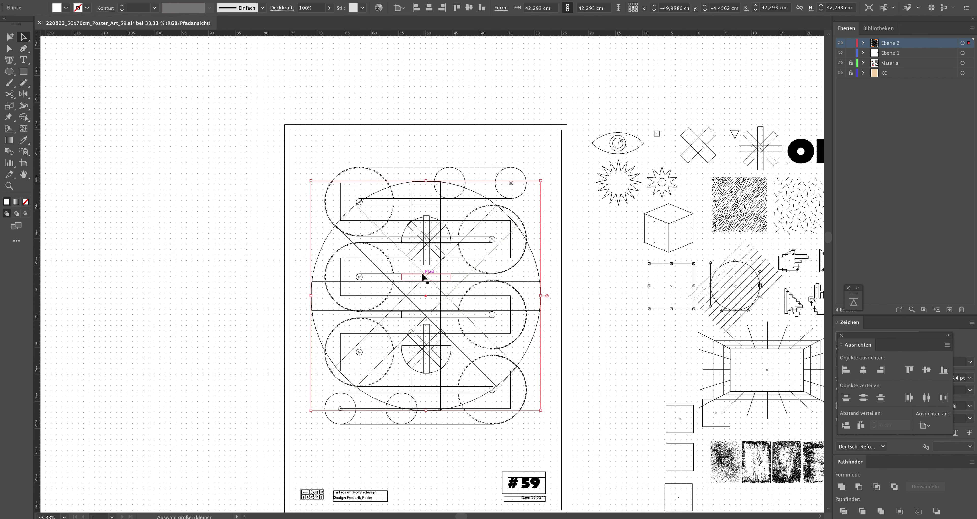
shift+click(423, 278)
key(ctrl+y)
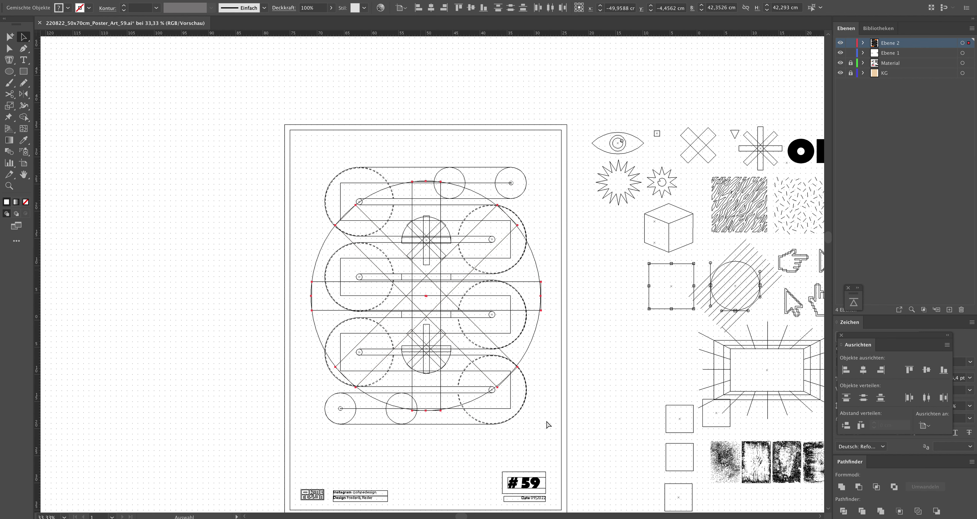
drag(545, 414, 558, 423)
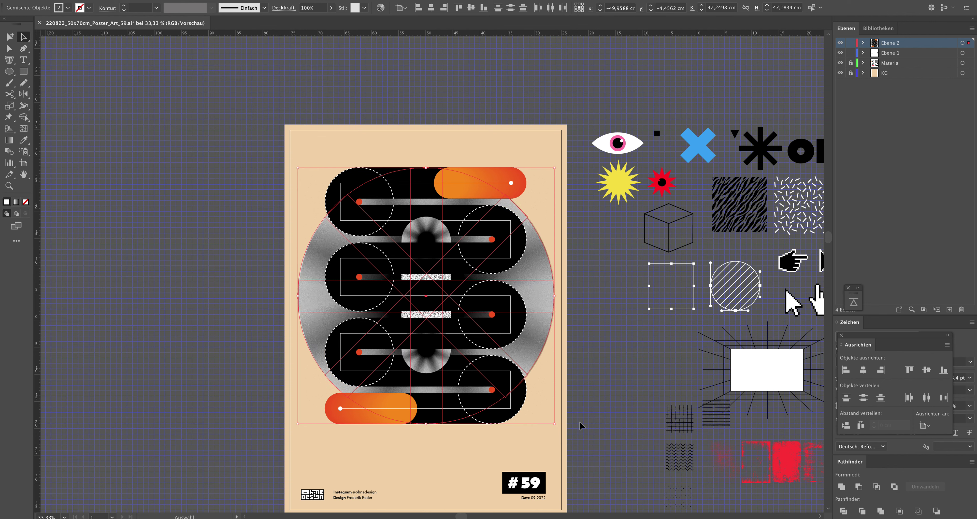
click(612, 420)
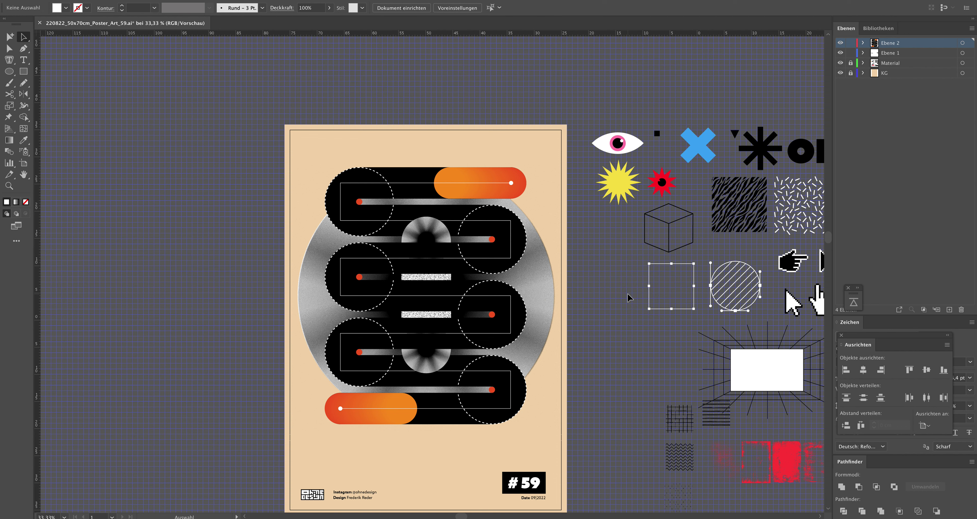
click(569, 314)
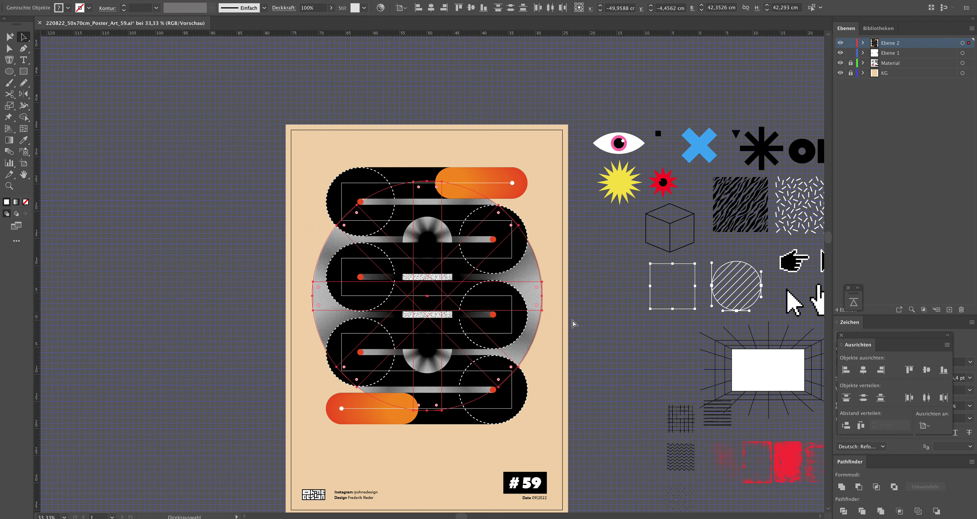
mouse_move(527, 272)
mouse_down()
mouse_move(530, 345)
mouse_move(552, 338)
mouse_up()
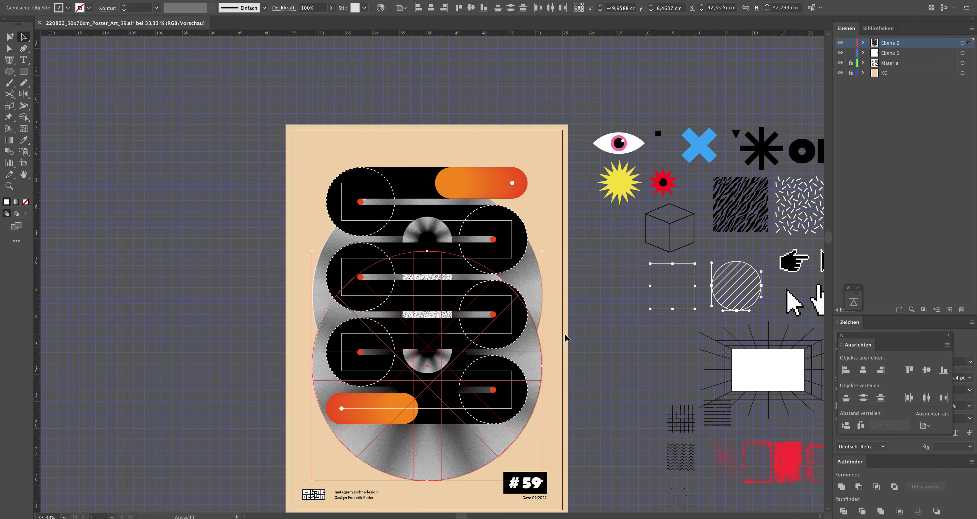
key(ctrl+z)
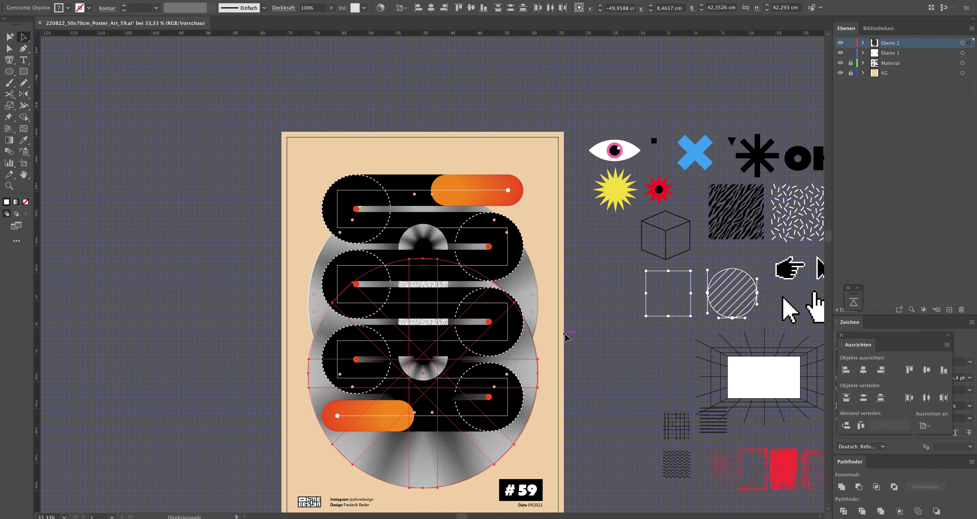
Delete the grey gradient-circle group from behind the black track
key(Delete)
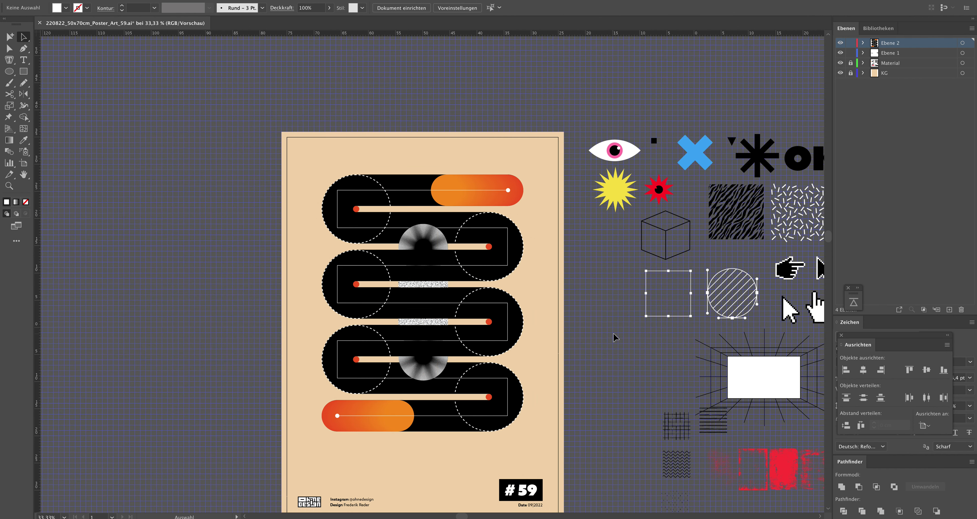
key(a)
key(ctrl+z)
key(v)
click(614, 337)
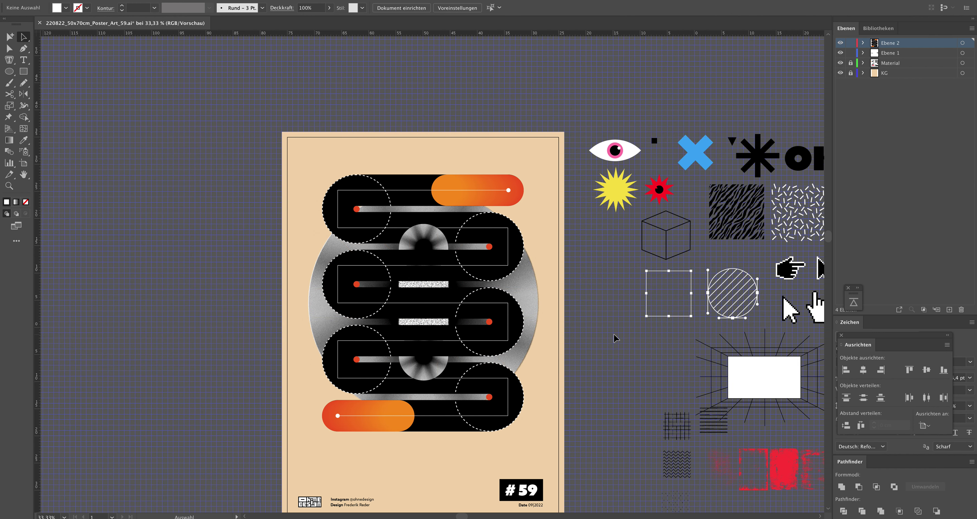
click(529, 285)
key(Delete)
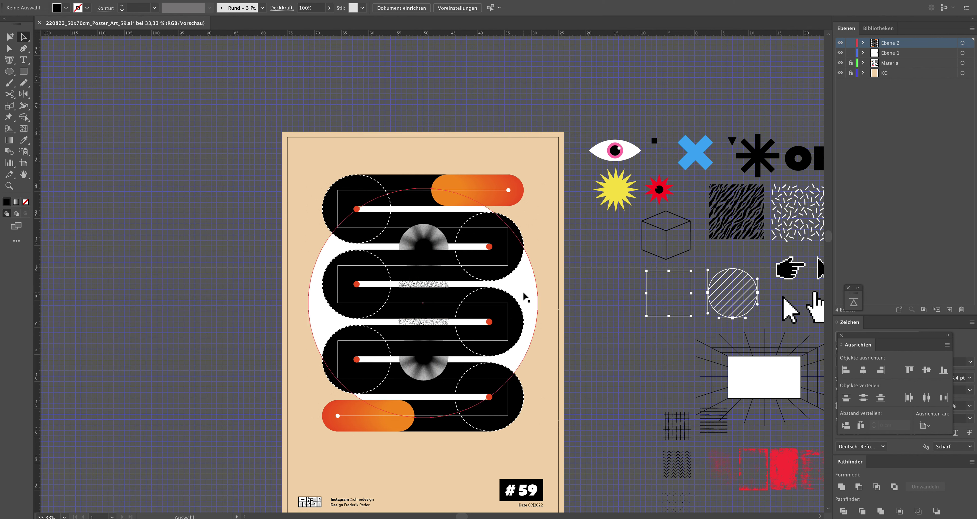
Give the white circle a thin white outline and set its fill to None
click(525, 296)
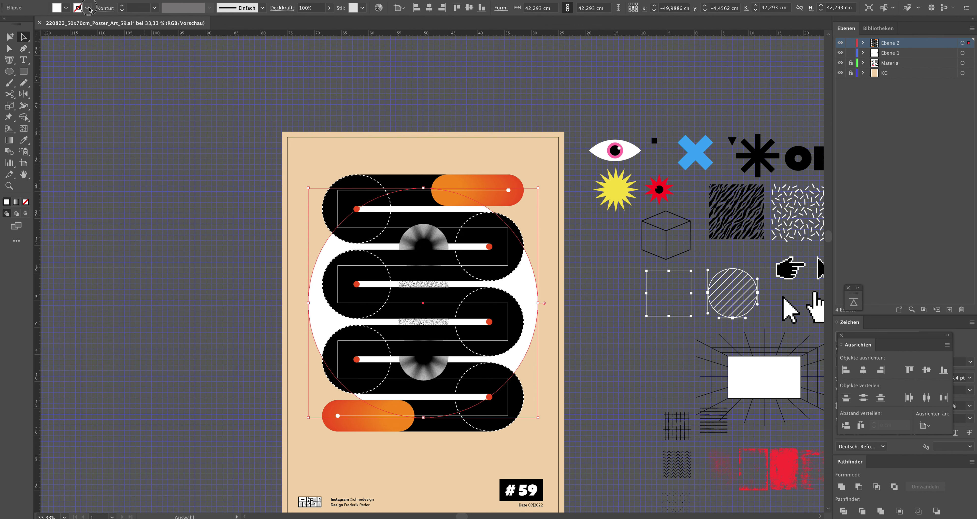
click(66, 7)
click(20, 24)
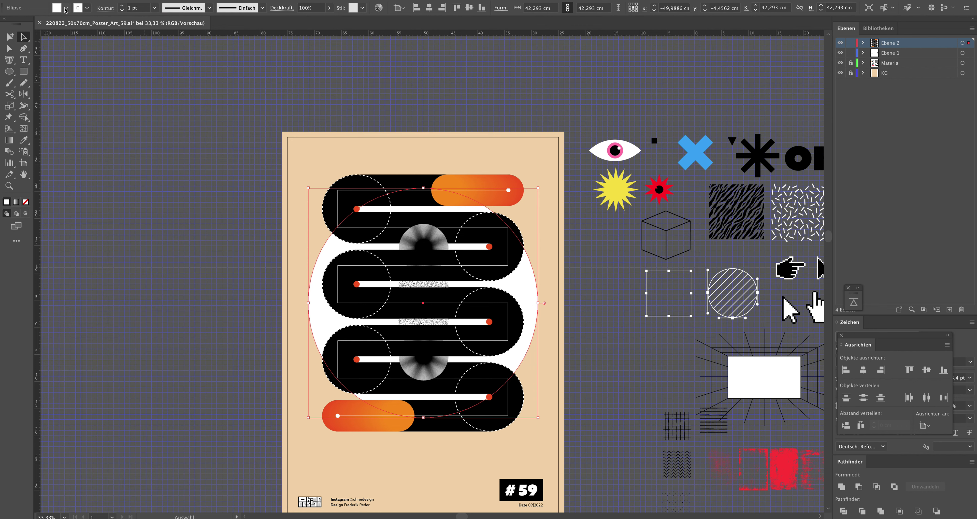
click(5, 24)
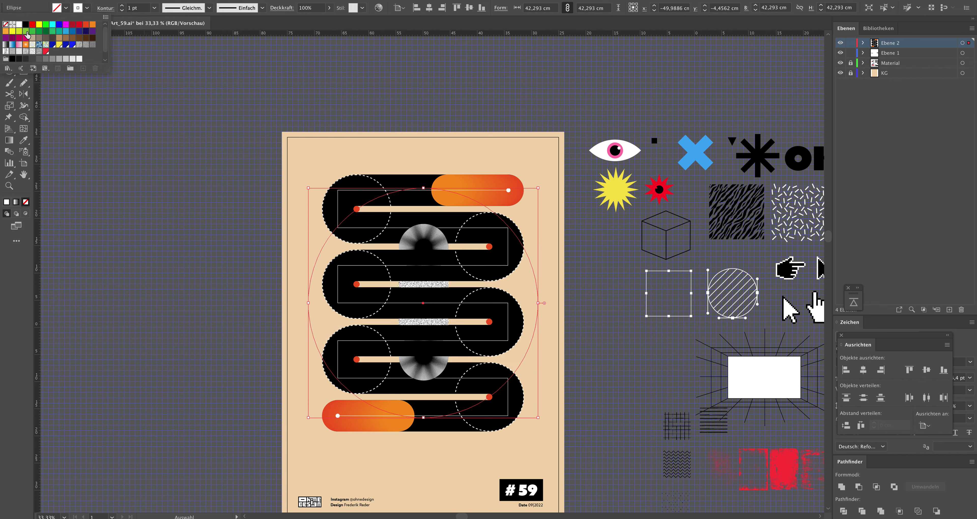
click(178, 71)
click(574, 236)
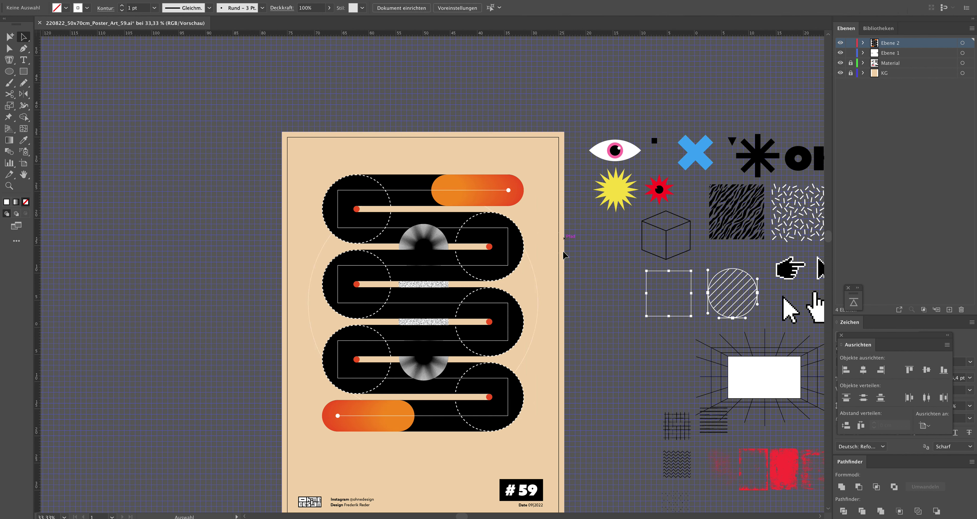
Check the faint circle outline, then move the view down the poster
click(537, 276)
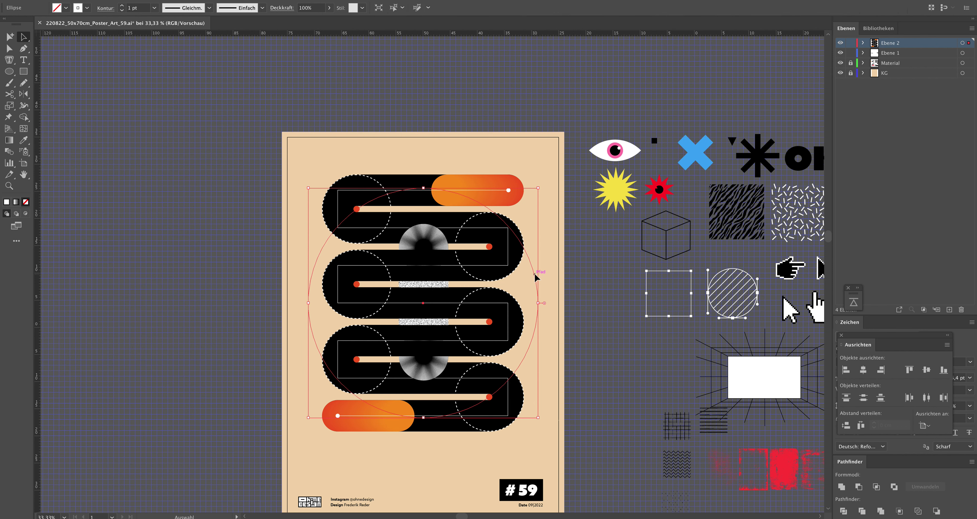
click(565, 250)
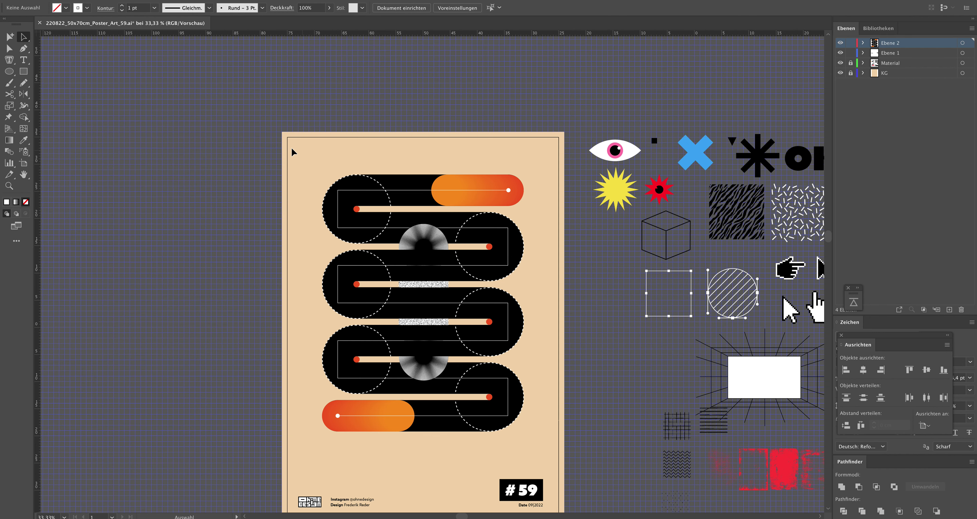
drag(293, 151, 586, 427)
scroll(580, 399, down, 2)
Round the black rectangle behind #59 into a full pill shape
scroll(576, 391, down, 2)
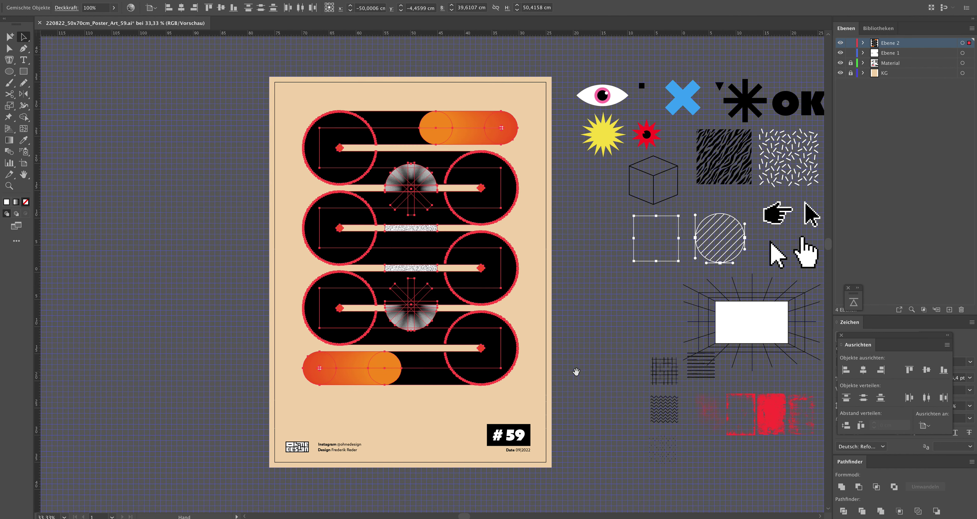
click(579, 387)
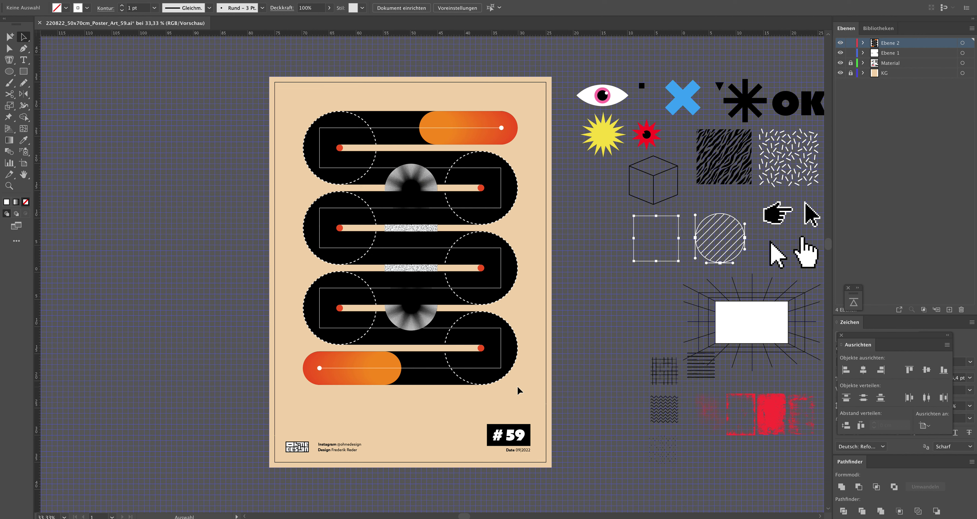
click(490, 433)
key(a)
drag(492, 428, 565, 443)
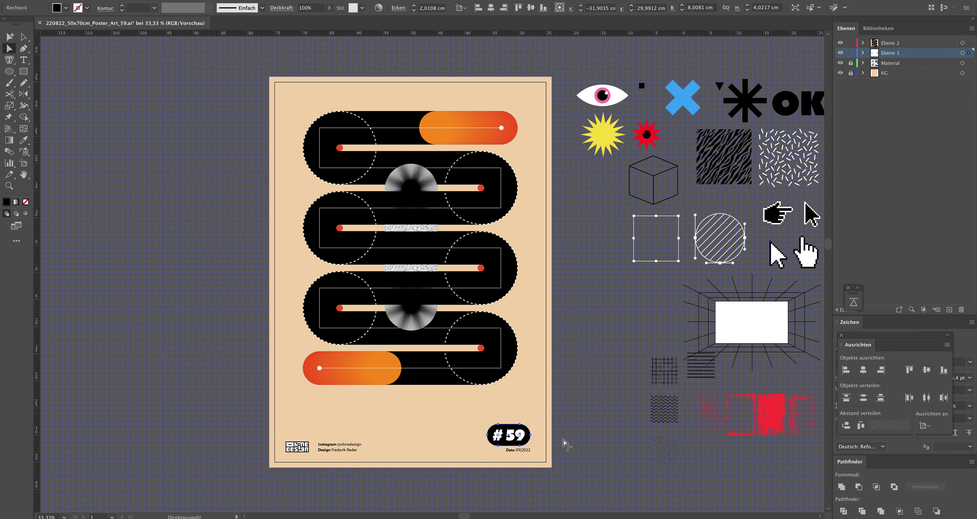
click(580, 395)
key(v)
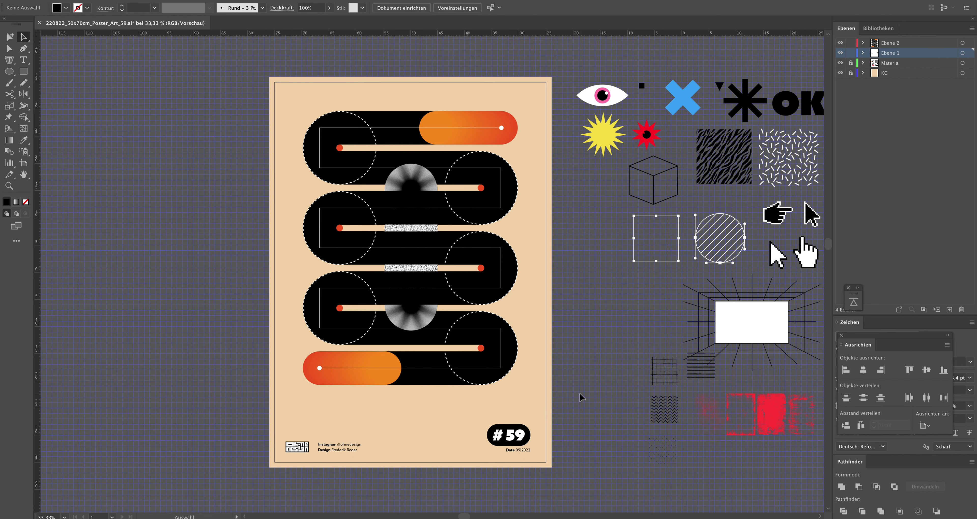
Move the #59 text and pill together about 0,58 cm to the right
click(506, 427)
shift+click(506, 426)
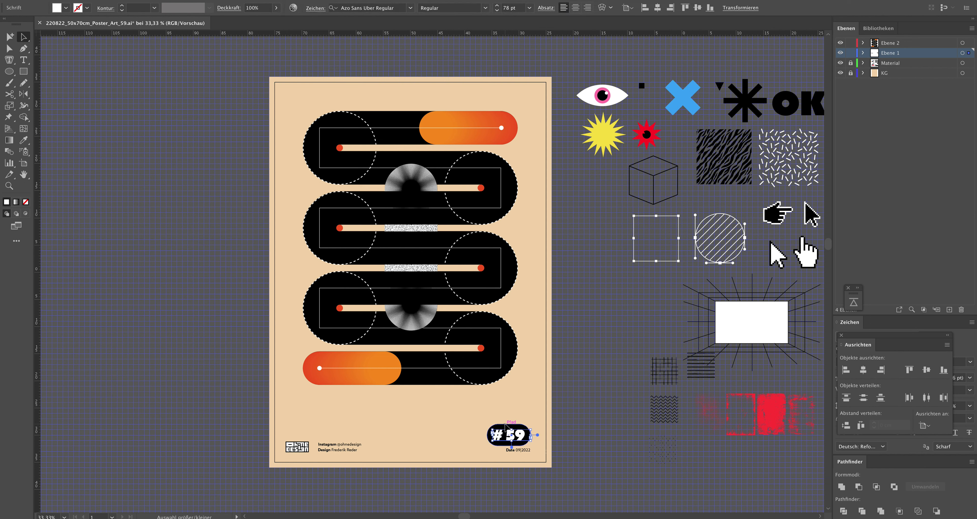
drag(506, 425, 507, 426)
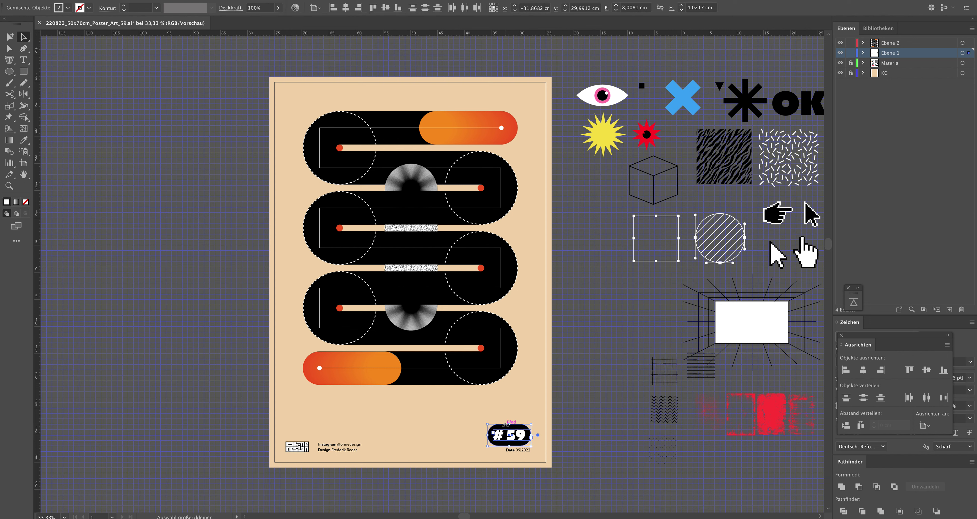
key(Right)
key(Right)
key(Right)
key(Right)
key(Right)
key(Right)
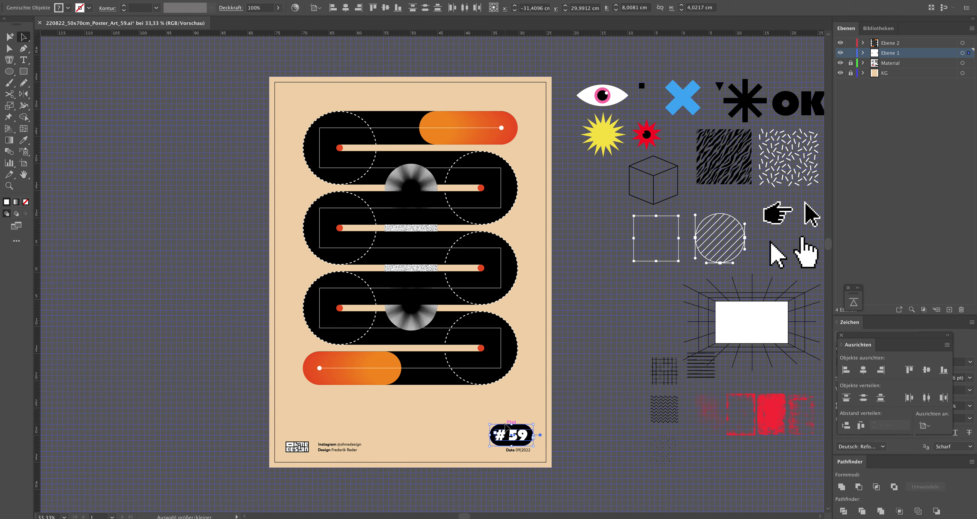
key(Left)
key(Left)
key(Left)
key(Left)
click(569, 418)
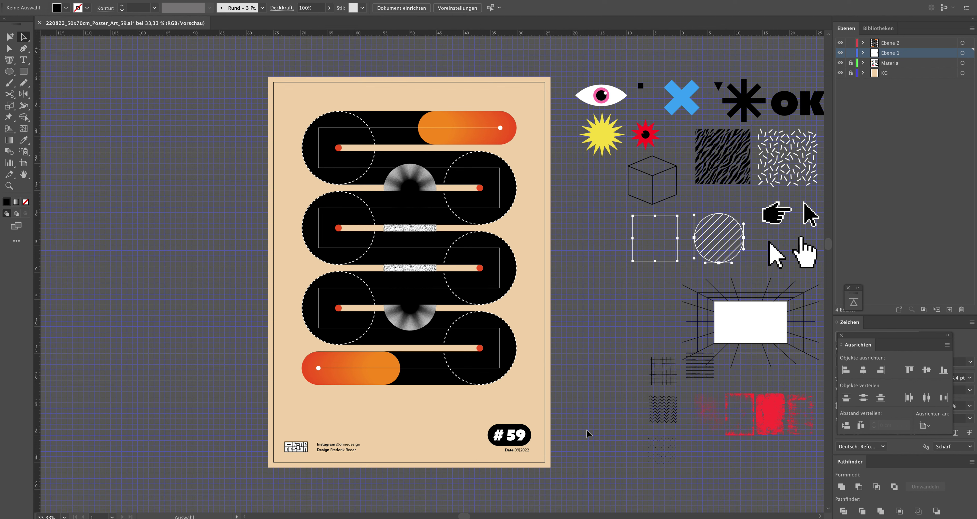
Recheck the #59 badge selection and the Date 09|2022 text below it
click(522, 427)
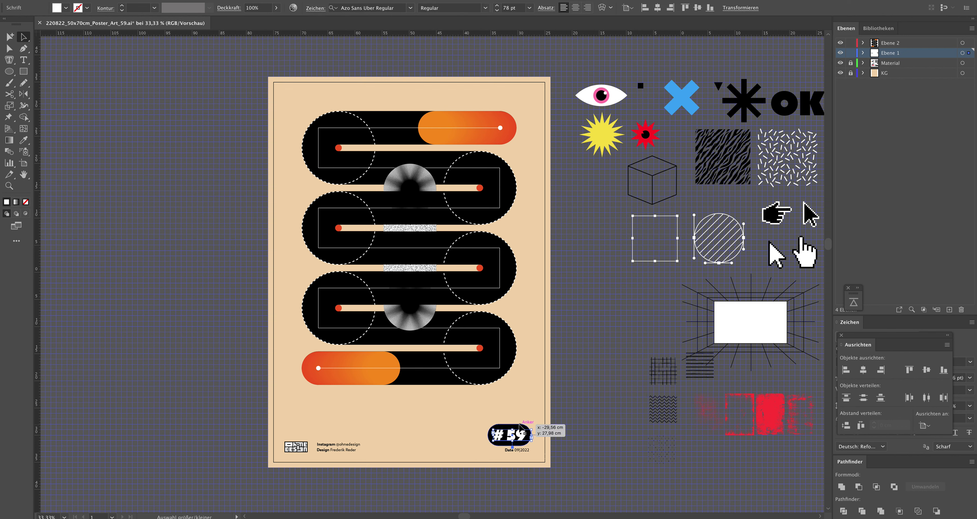
shift+click(494, 436)
click(560, 429)
scroll(560, 429, left, 1)
scroll(539, 440, down, 1)
click(521, 444)
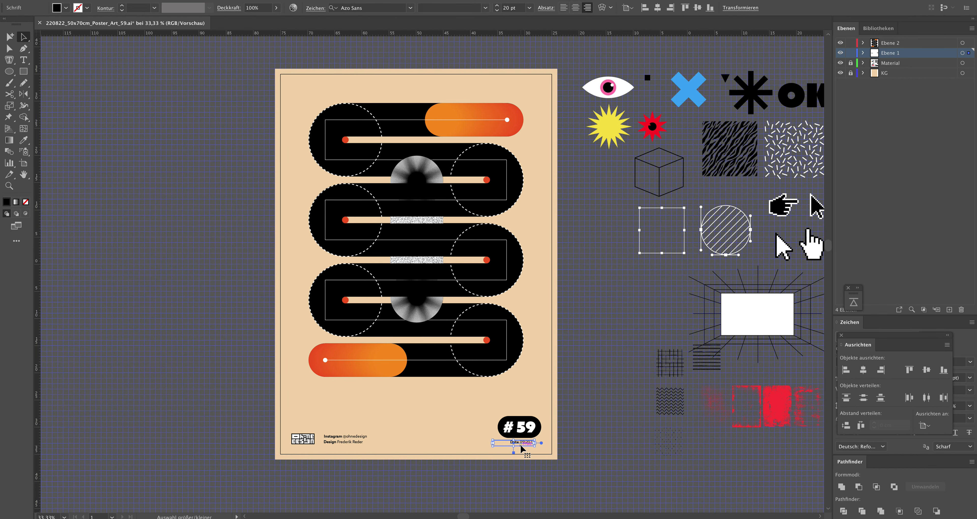
click(562, 286)
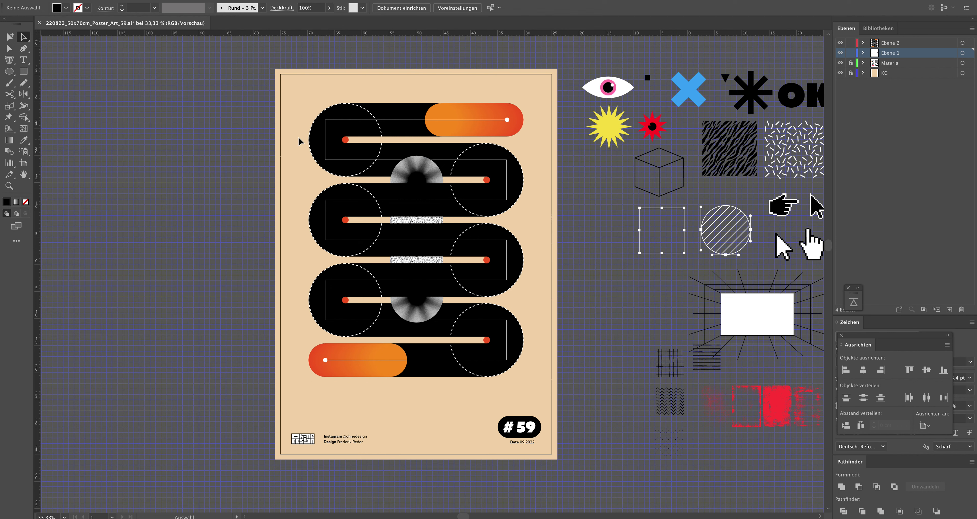
Fill the background rectangle with a light grey swatch, comparing darker and lighter greys first
click(504, 89)
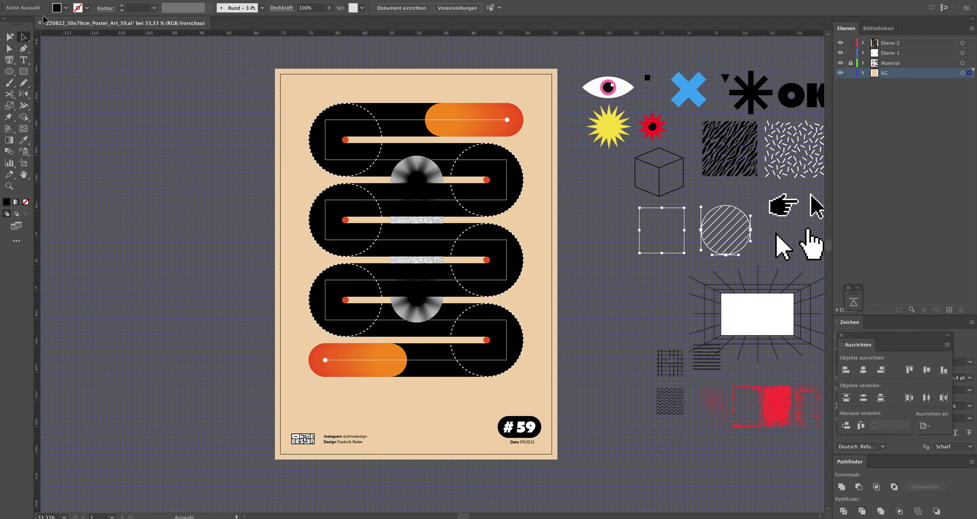
click(66, 7)
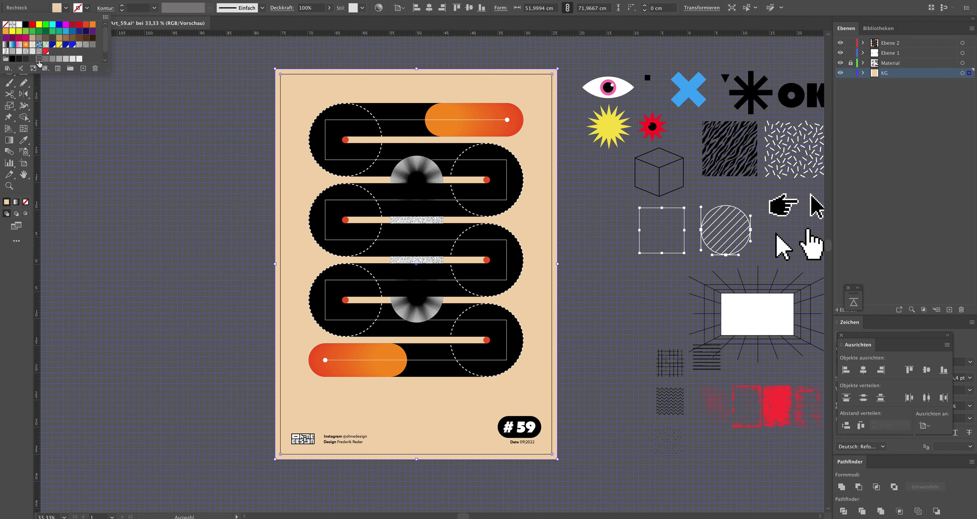
click(46, 58)
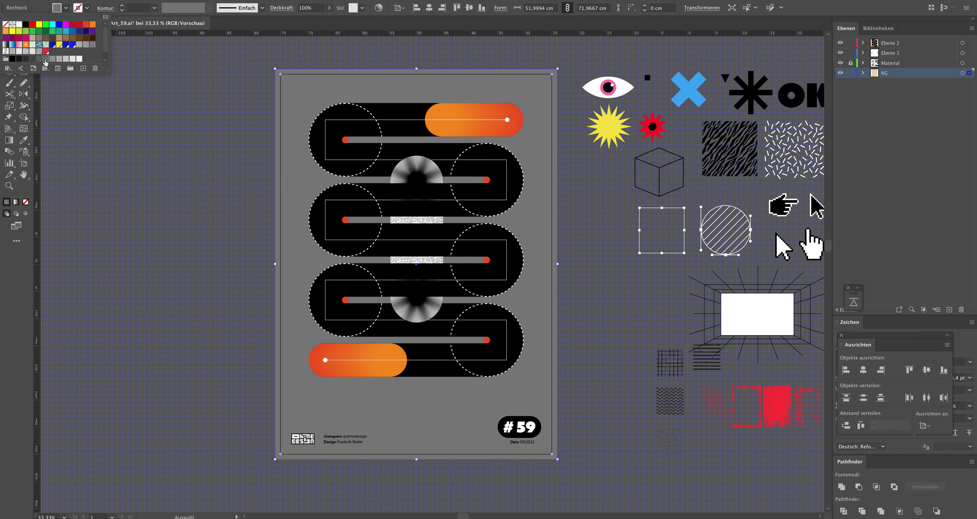
click(65, 59)
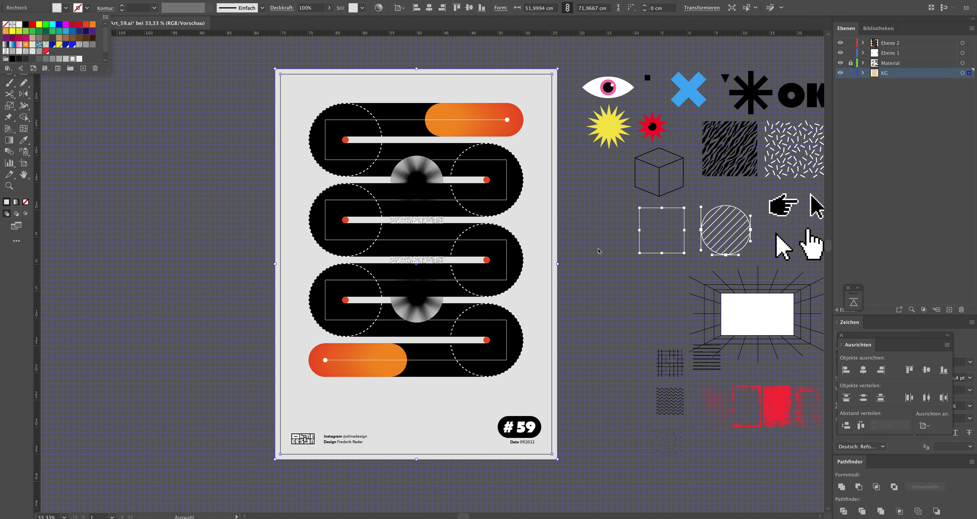
click(579, 205)
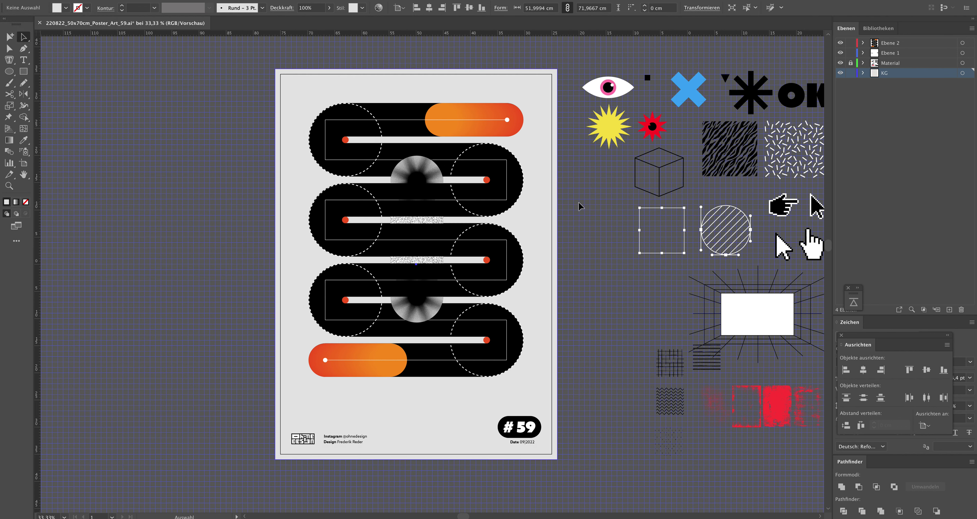
click(579, 205)
click(545, 186)
click(66, 7)
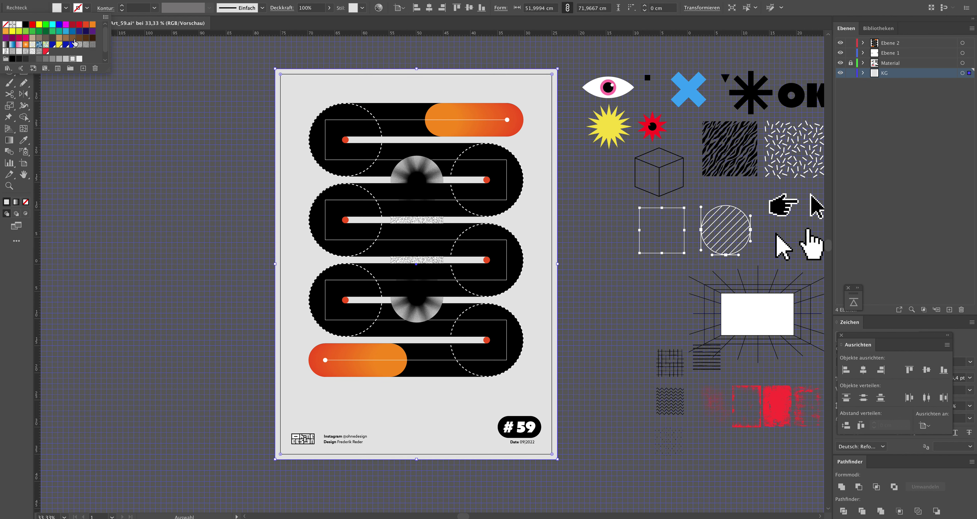
click(66, 59)
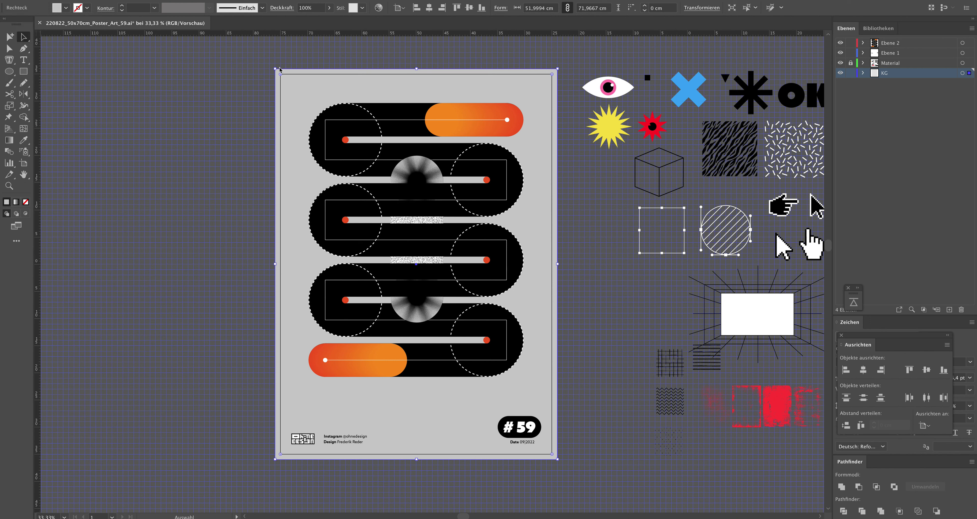
key(a)
click(190, 0)
click(334, 168)
click(419, 230)
click(419, 230)
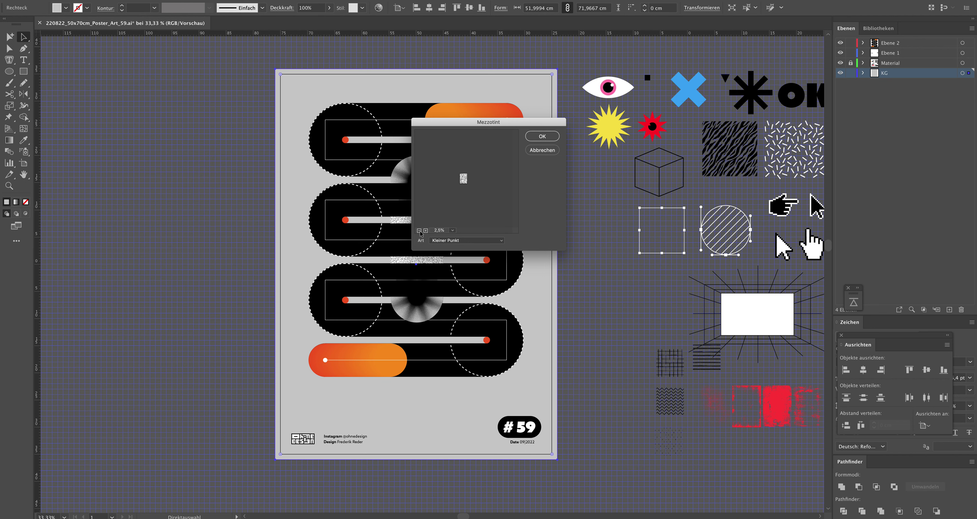
click(425, 230)
click(425, 231)
click(425, 230)
click(425, 231)
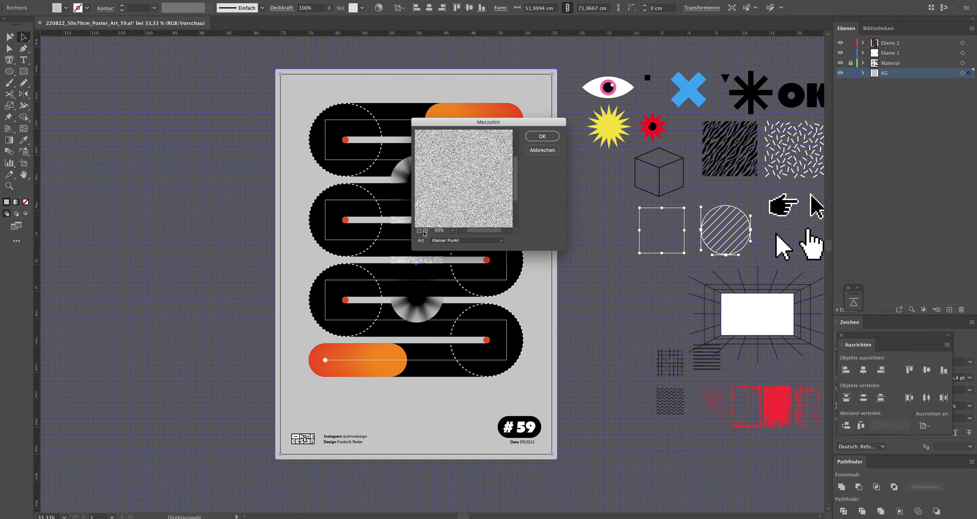
click(491, 242)
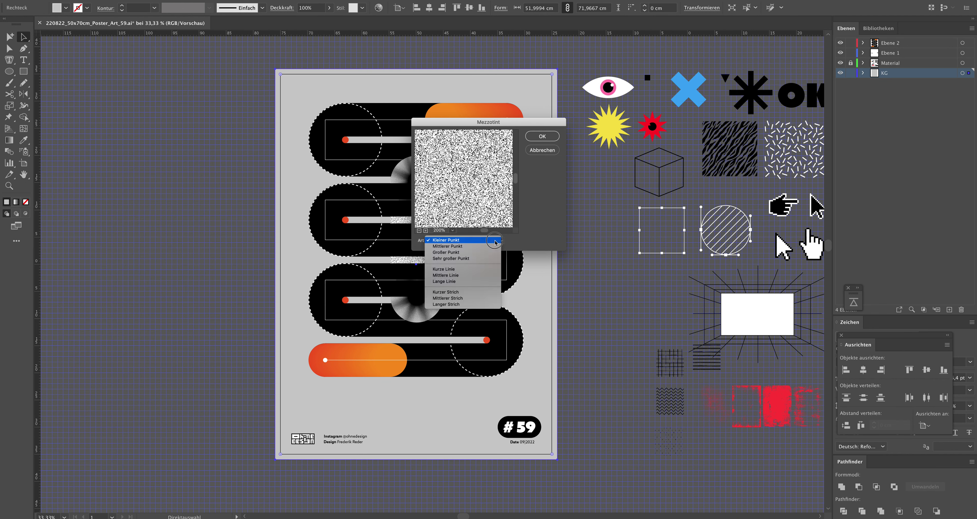
click(452, 246)
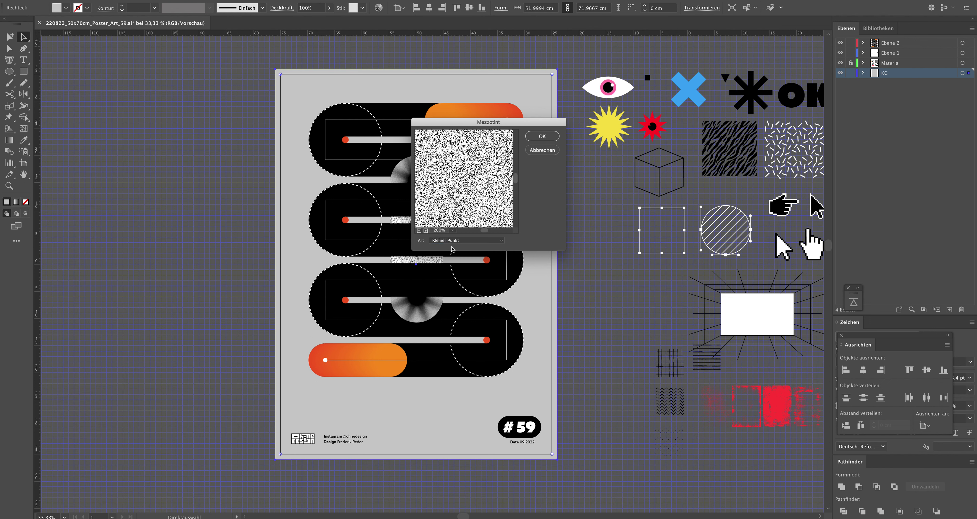
click(489, 241)
click(454, 252)
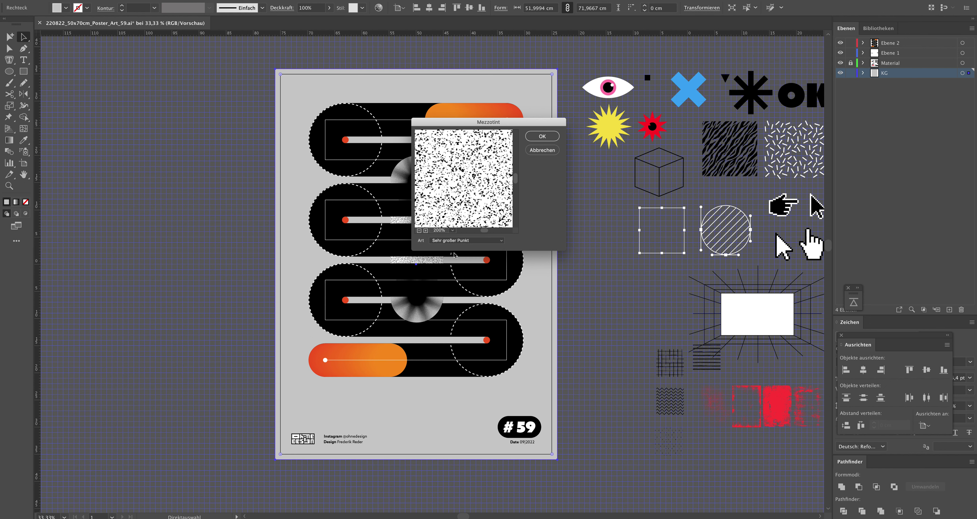
click(460, 242)
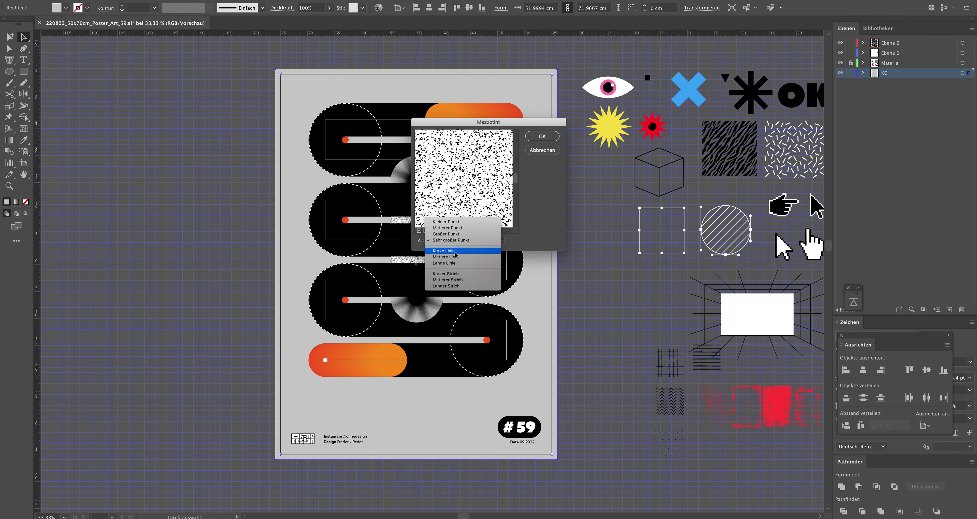
click(534, 142)
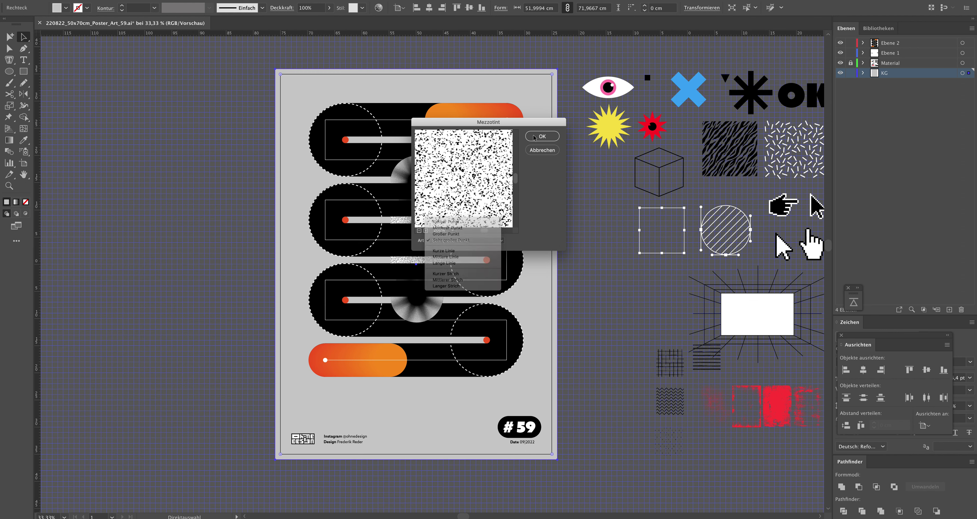
click(535, 136)
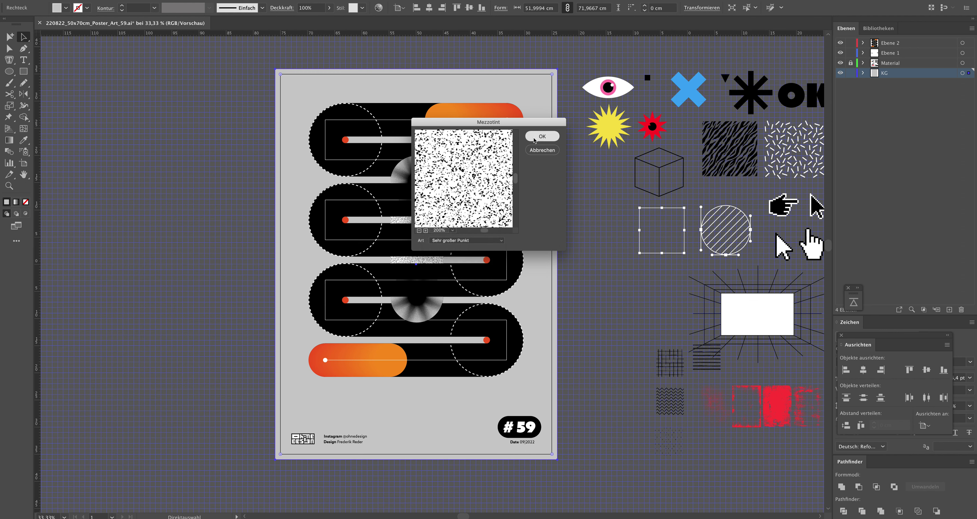
click(197, 127)
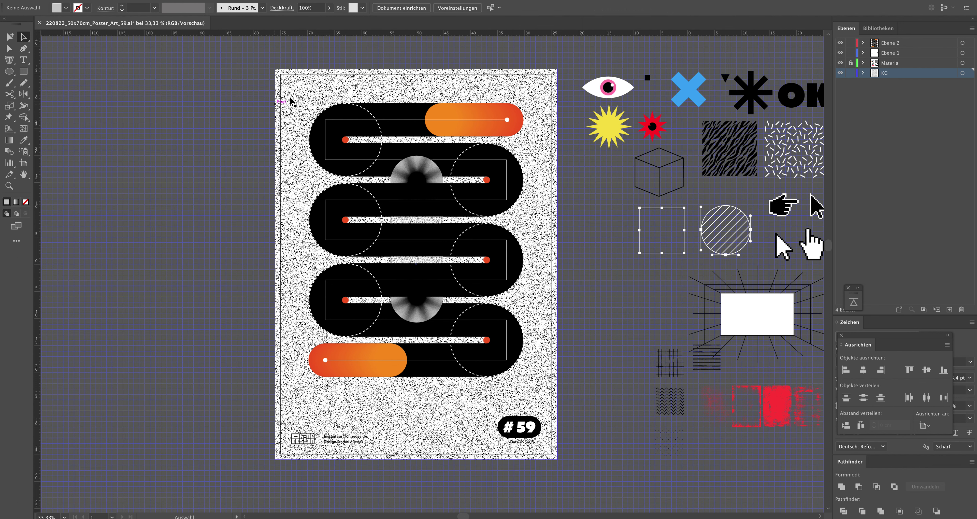
key(a)
key(ctrl+z)
key(ctrl+z)
key(v)
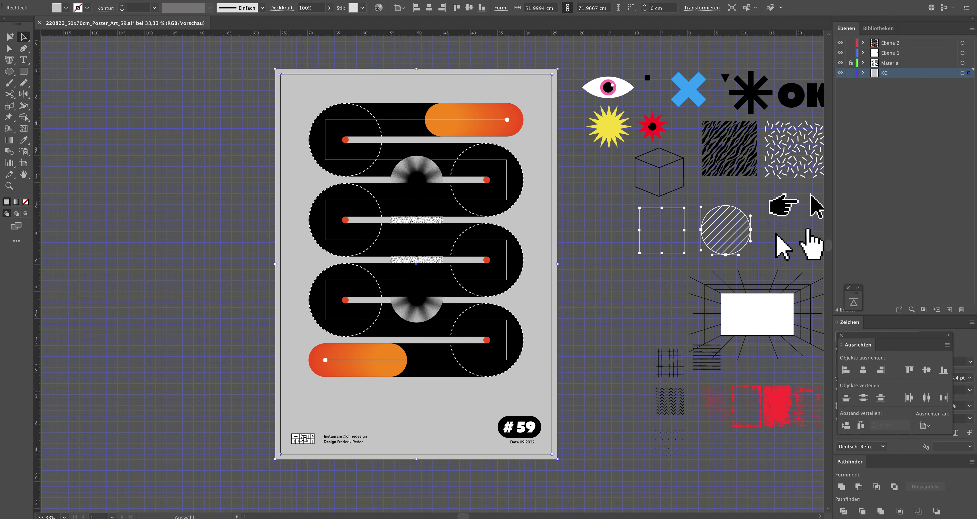
Apply the Körnung grain effect at Intensität 100 and Kontrast 85 to the grey background
click(190, 0)
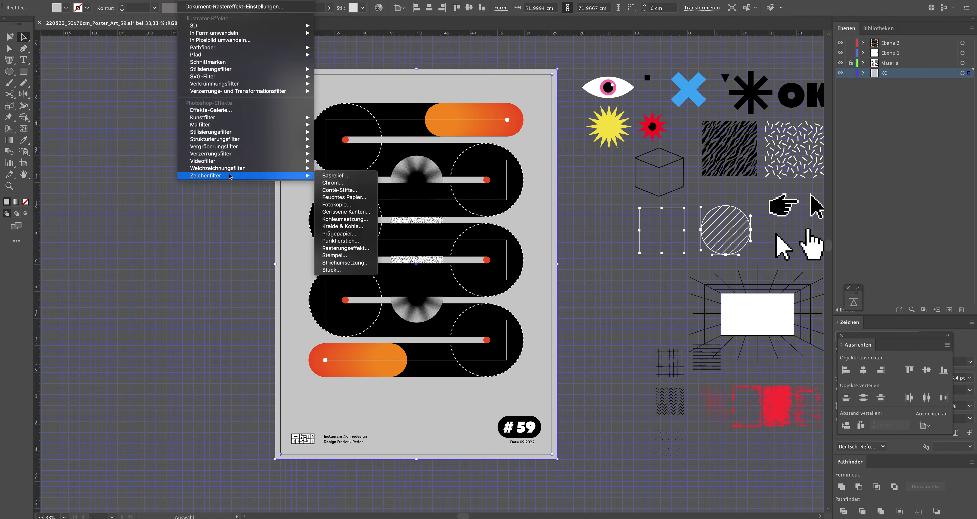
mouse_move(216, 139)
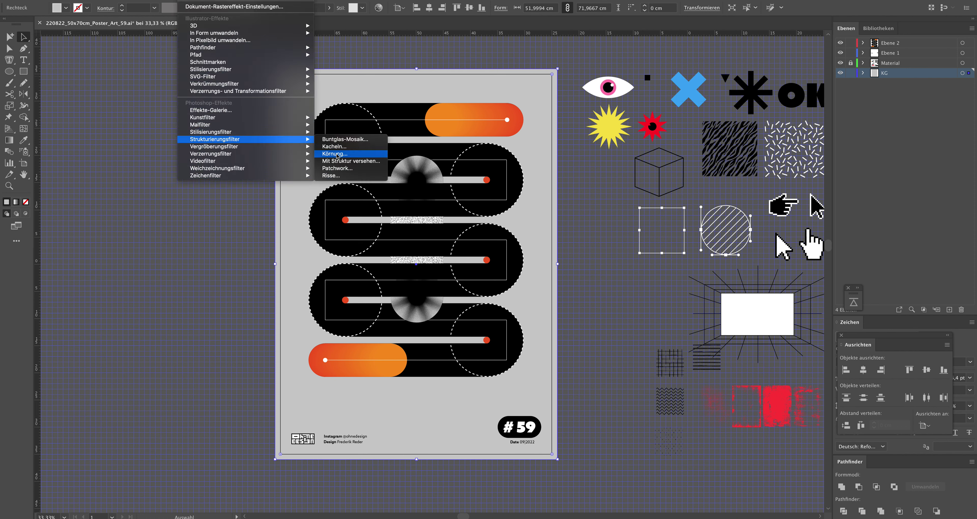
click(336, 153)
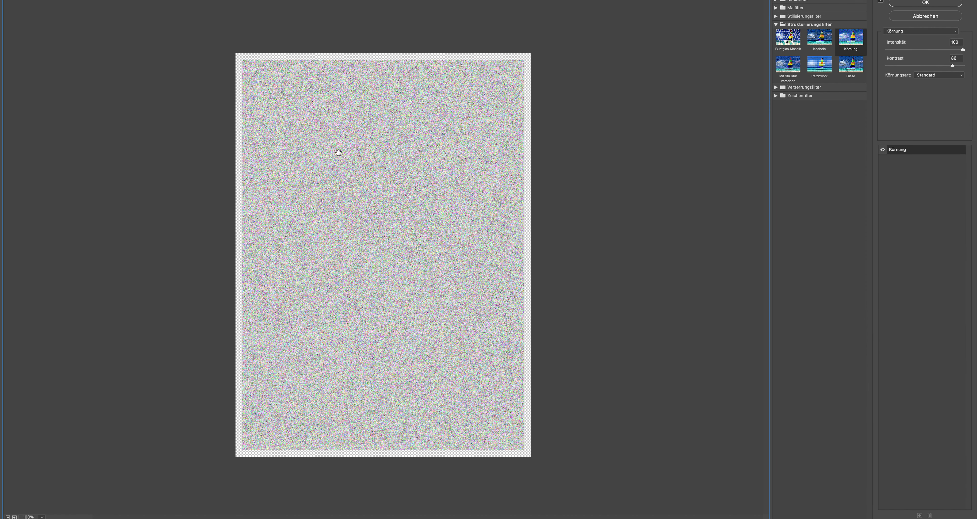
click(914, 3)
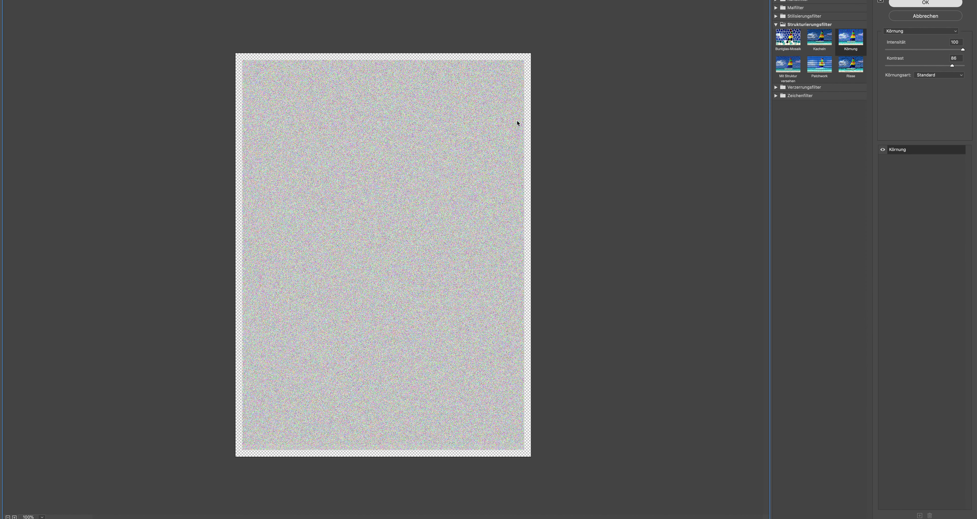
click(576, 161)
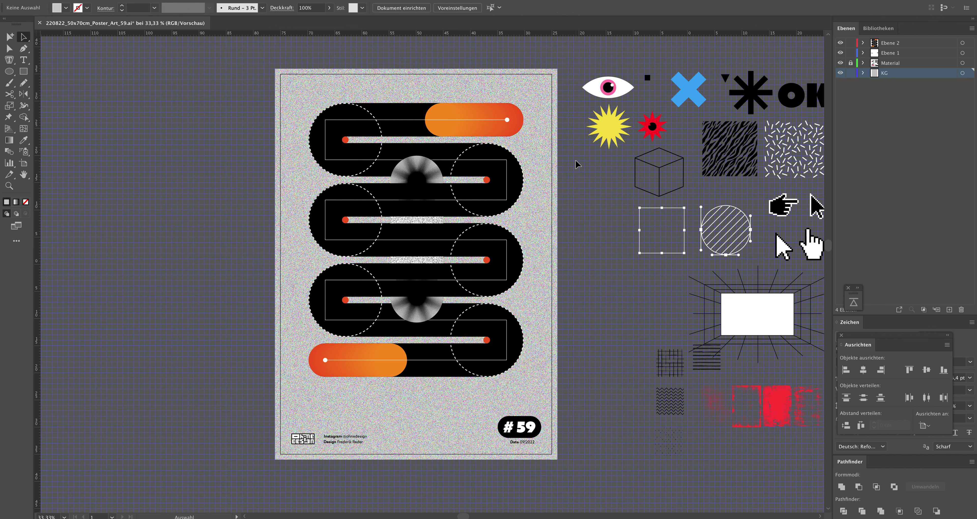
Undo the grain texture, try the Schwamm (sponge) artistic filter, then undo it too
key(ctrl+z)
key(ctrl+z)
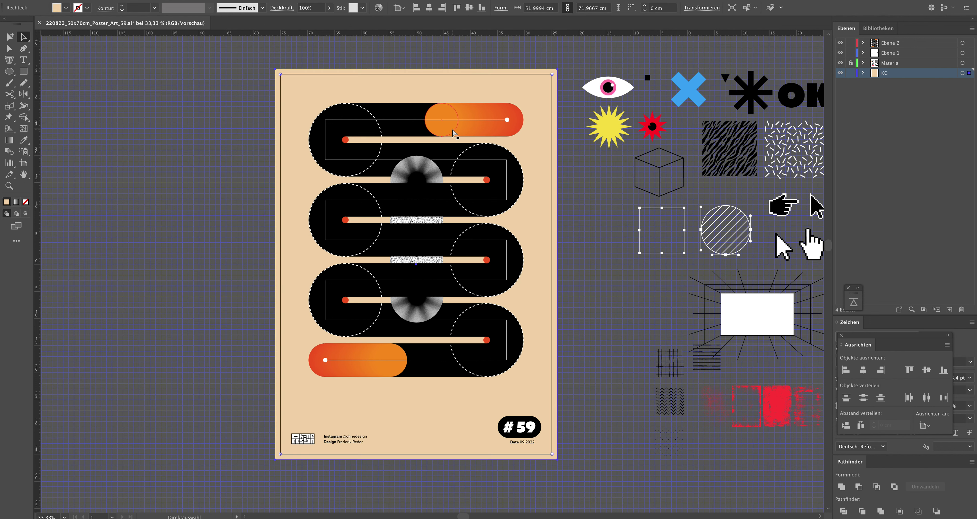
click(189, 2)
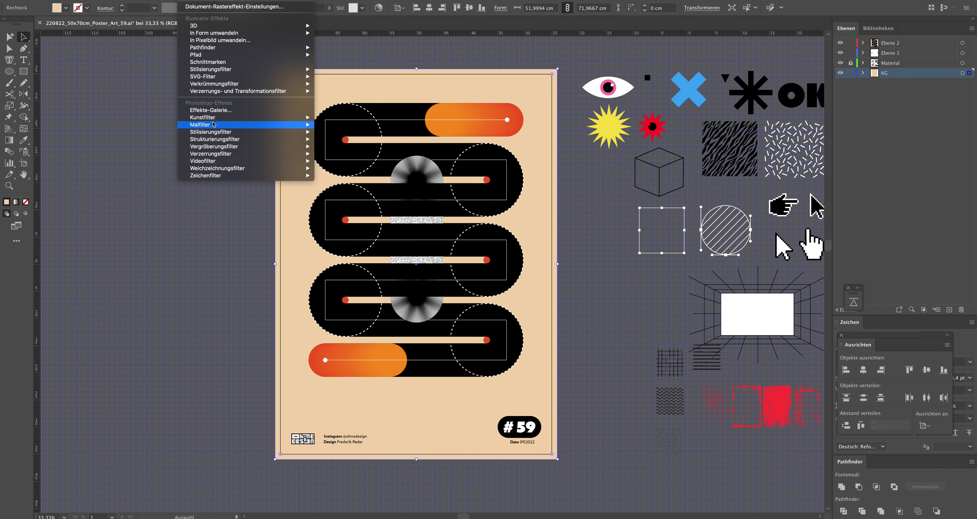
mouse_move(203, 118)
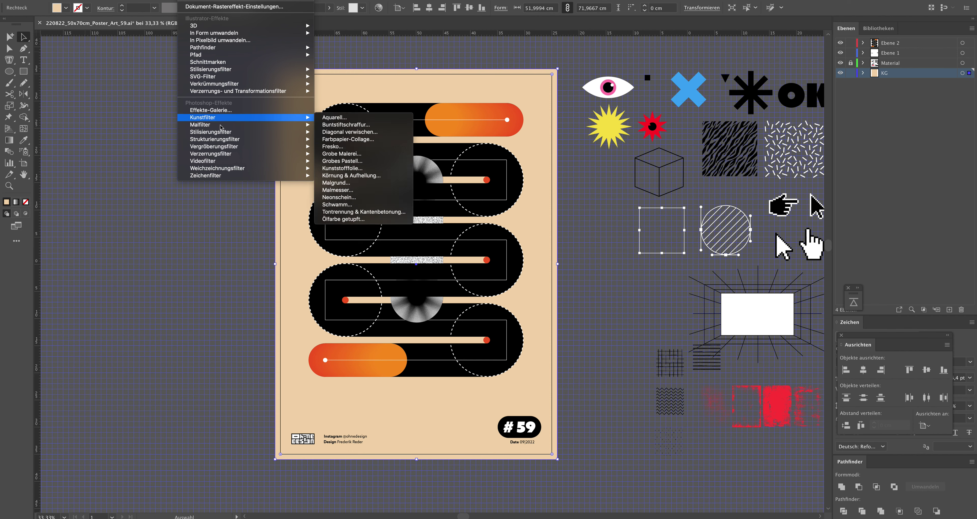
click(527, 145)
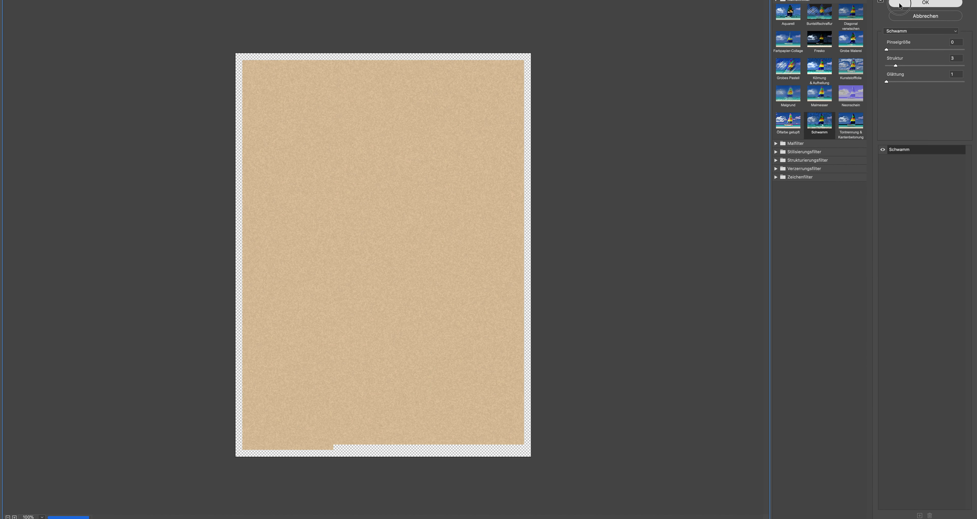
key(Return)
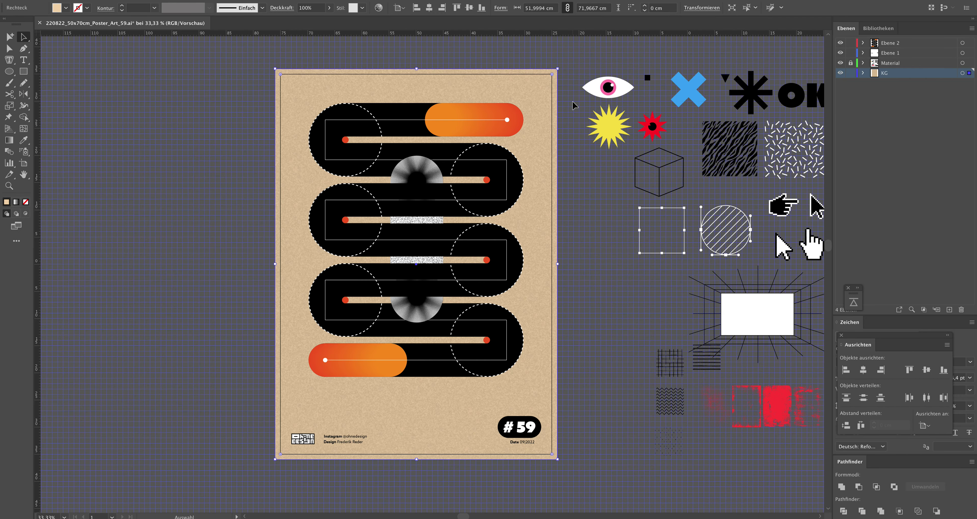
key(a)
key(ctrl+z)
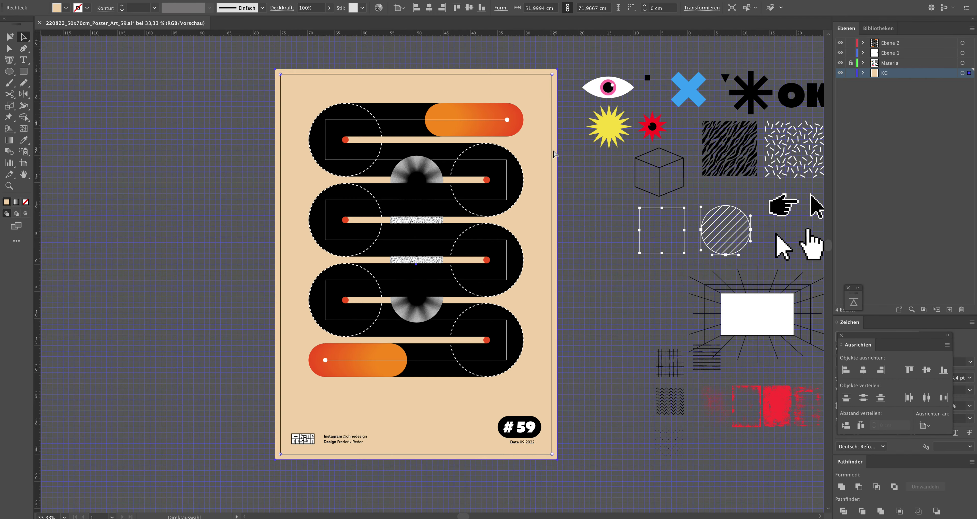
Reselect the background and refill it with a mid grey swatch (R 179, G 179, B 179)
key(v)
key(ctrl+shift+a)
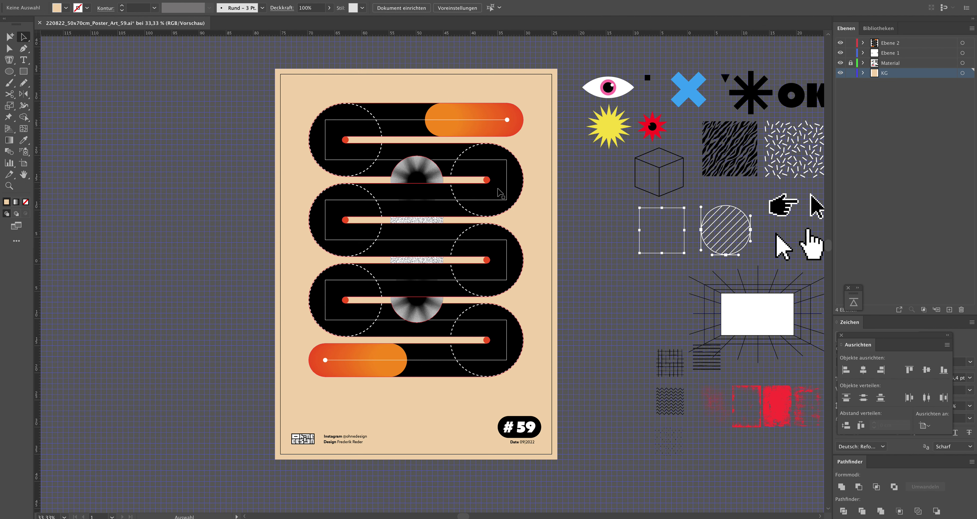
click(376, 86)
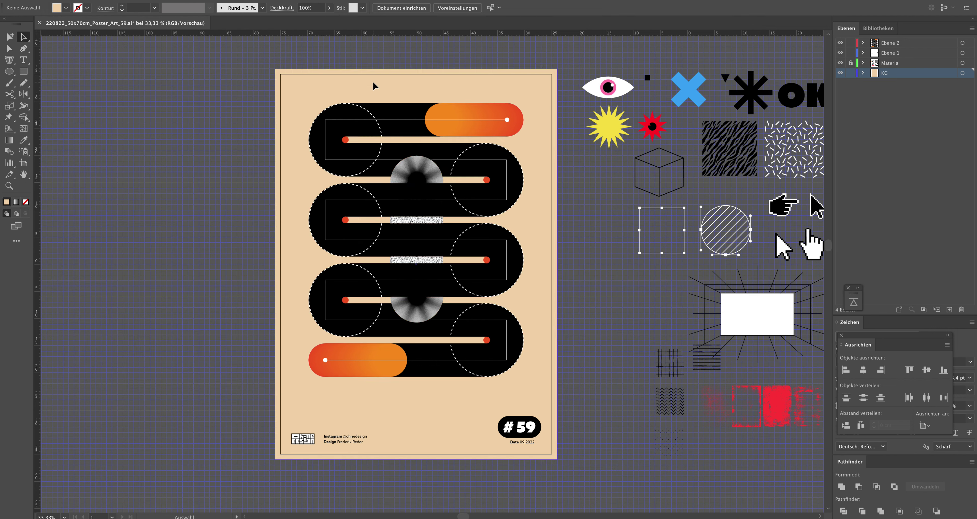
click(67, 8)
click(55, 59)
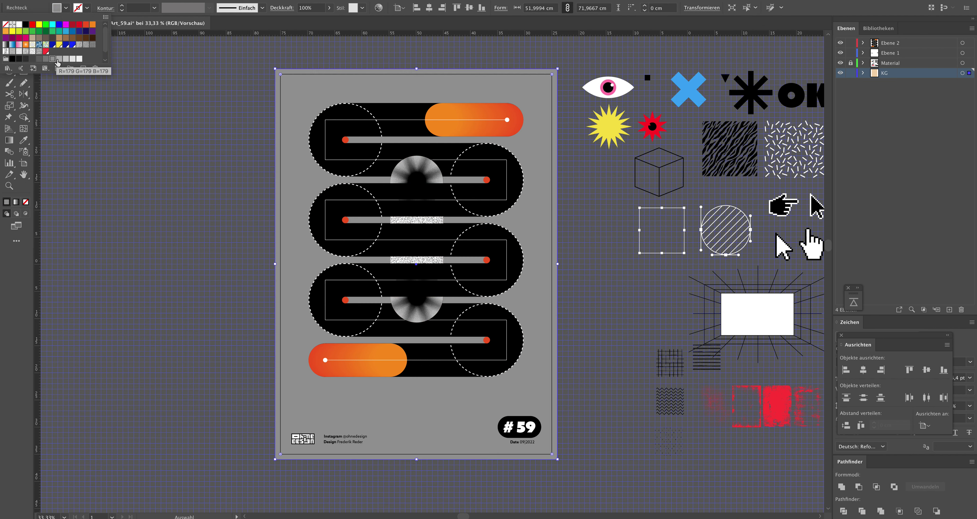
Swap the background's mid grey for a near-white pale grey swatch
click(60, 59)
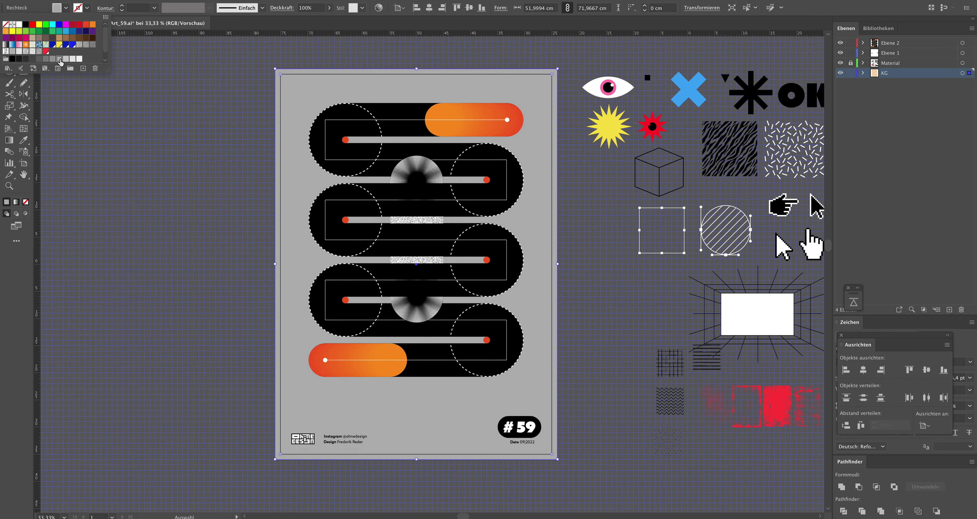
key(Escape)
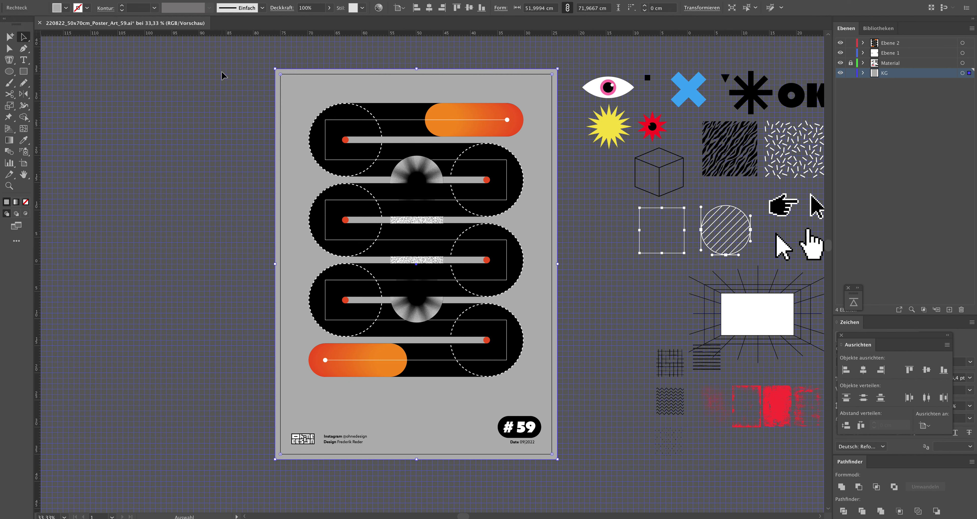
click(224, 76)
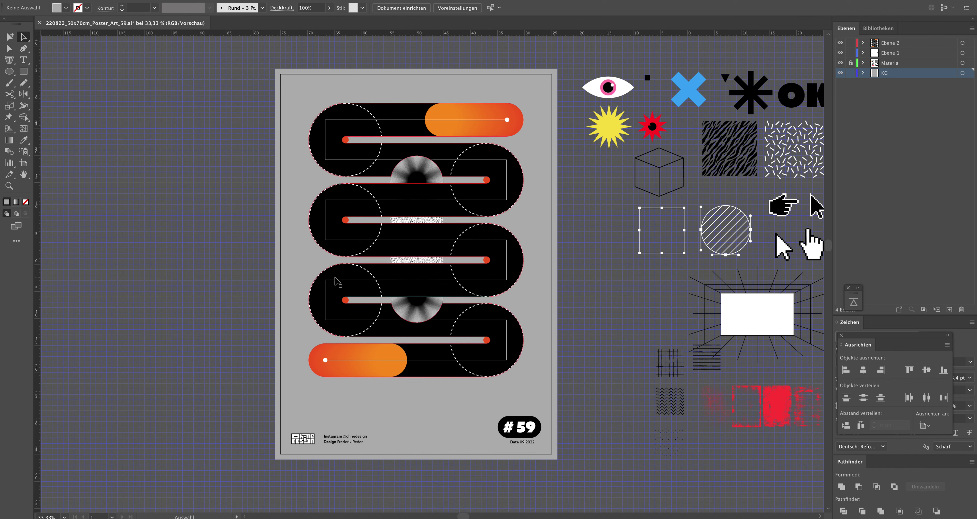
click(304, 249)
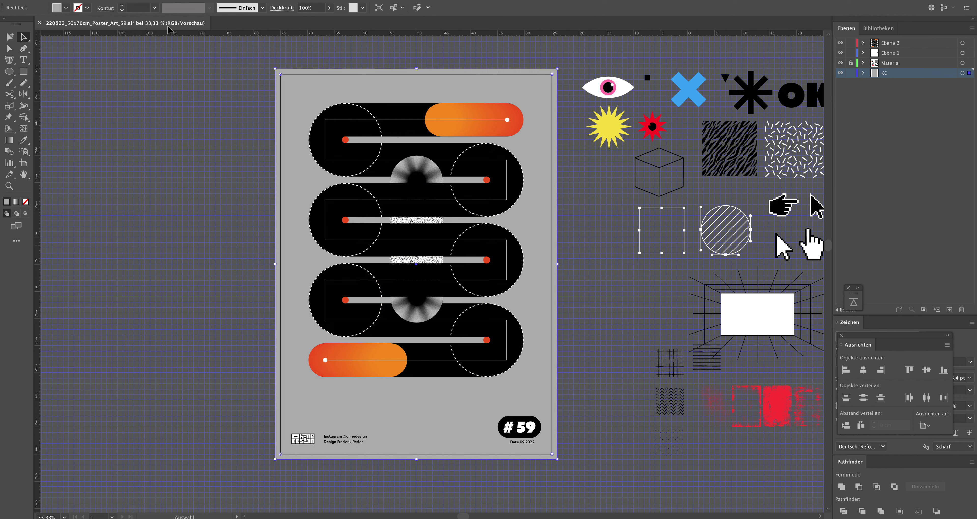
click(66, 8)
click(72, 58)
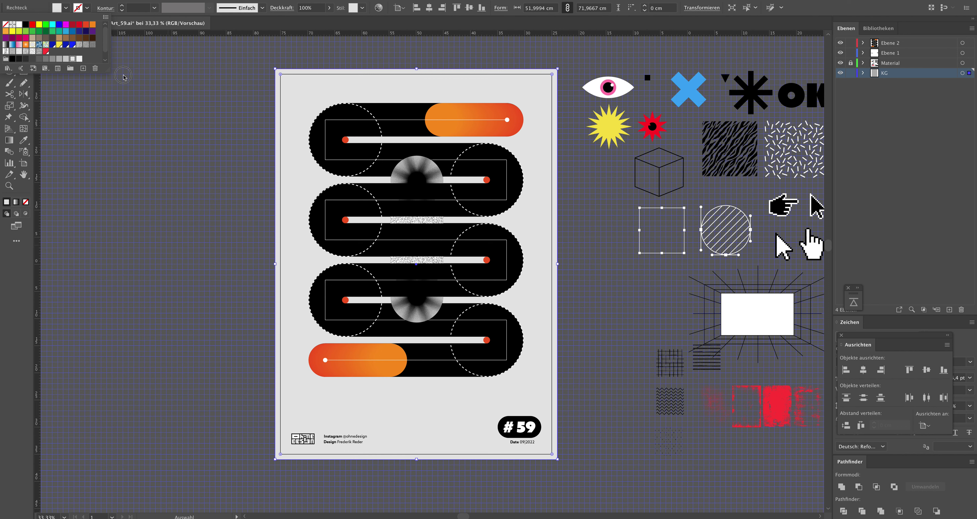
click(124, 77)
click(171, 130)
key(m)
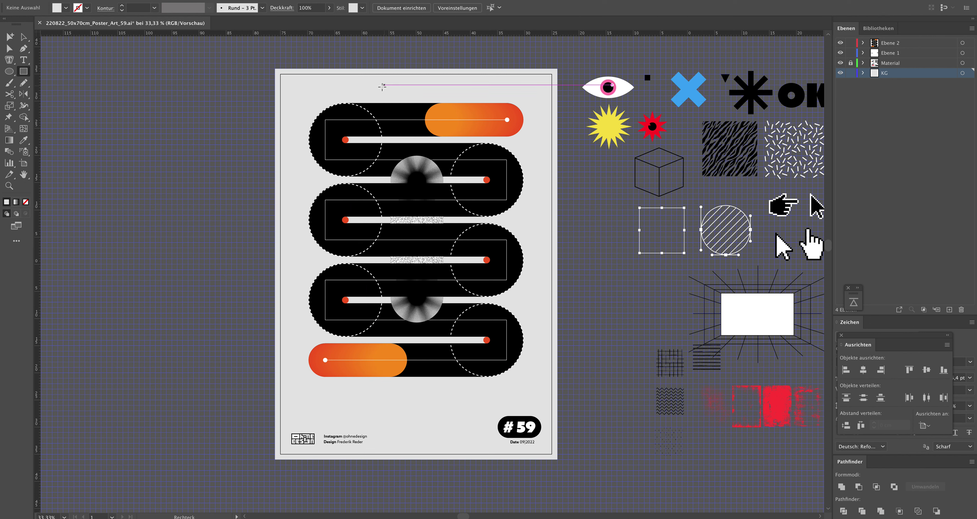
Draw a tall rectangle down the poster's middle, sample white onto it with the Eyedropper, then undo it
drag(375, 87, 455, 407)
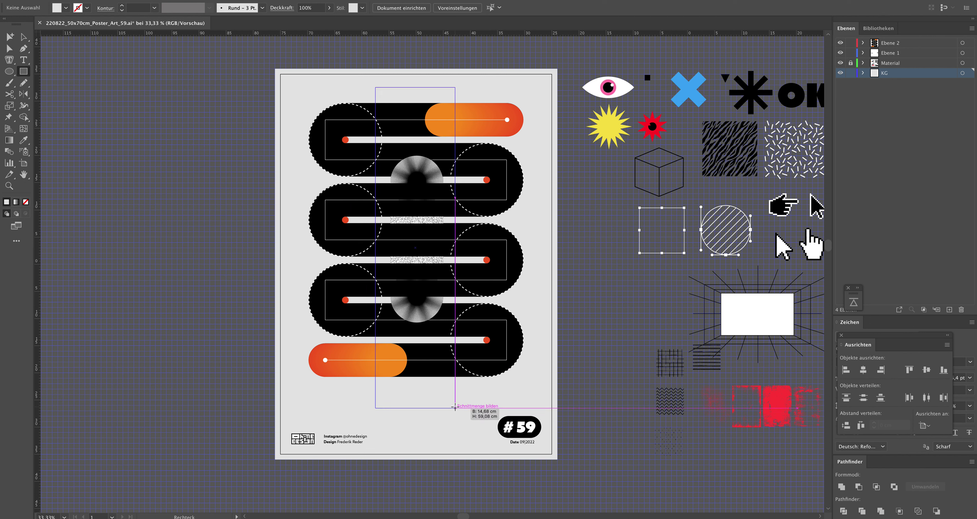
key(v)
key(i)
click(739, 311)
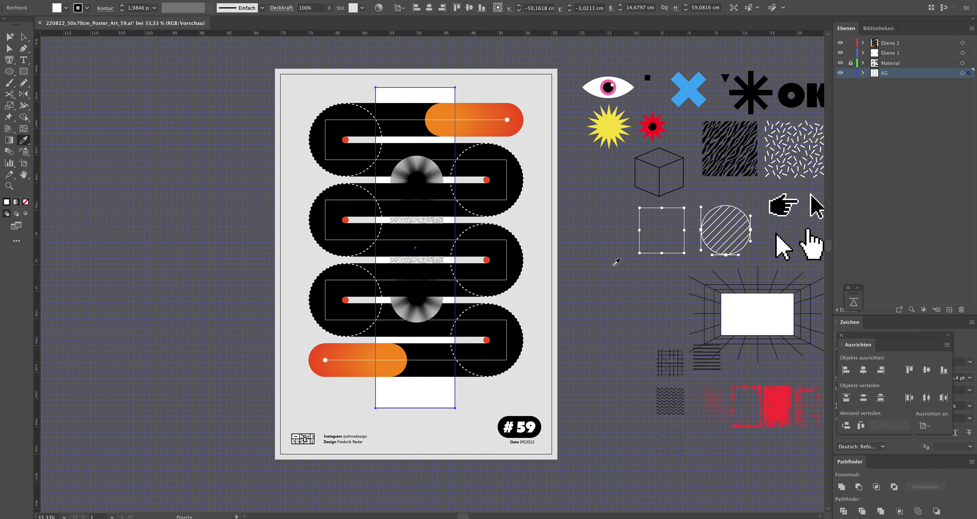
key(a)
click(623, 282)
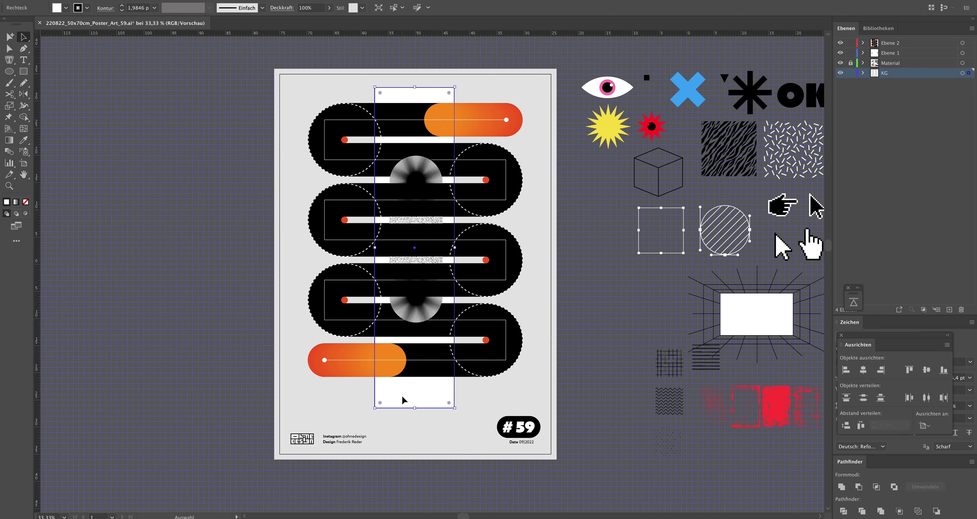
key(ctrl+z)
key(ctrl+shift+z)
key(ctrl+z)
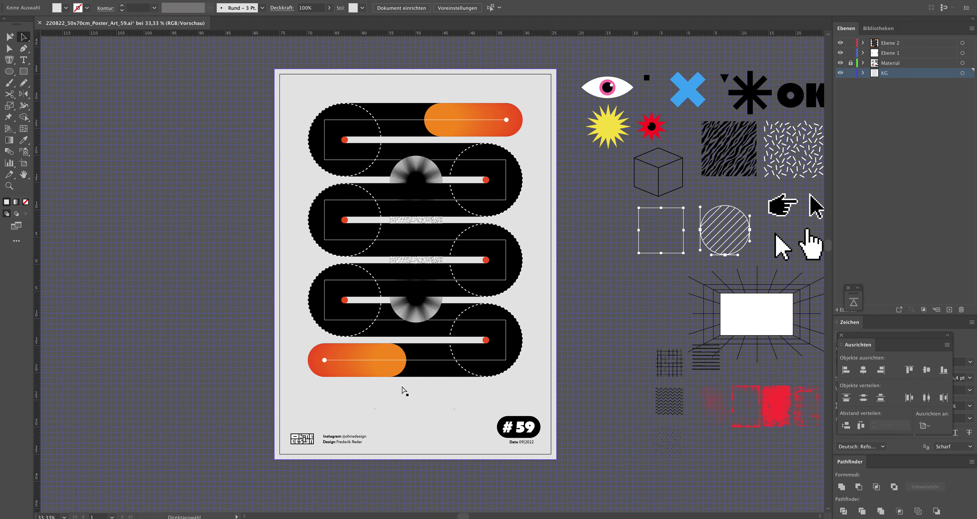
Fill the background rectangle with beige f2dbc0 through the Color Picker
click(404, 391)
key(ctrl+z)
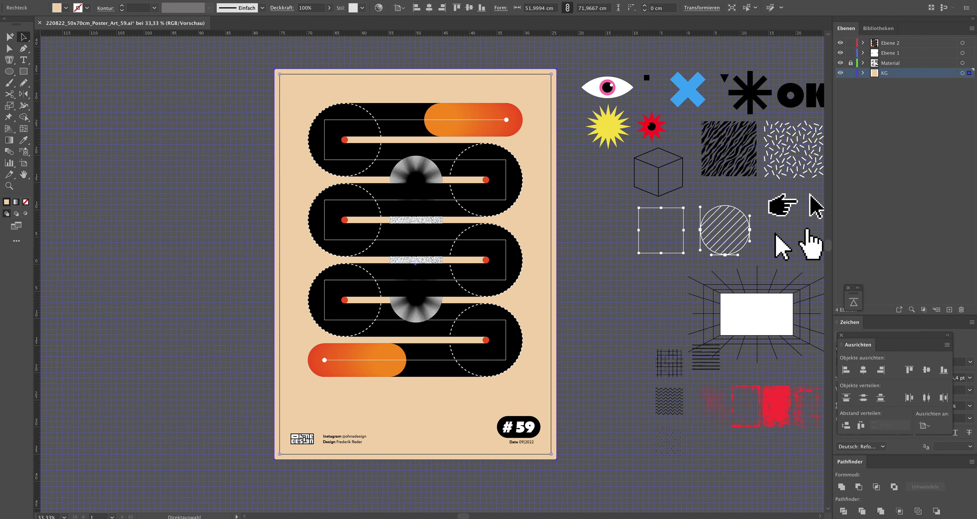
double_click(6, 201)
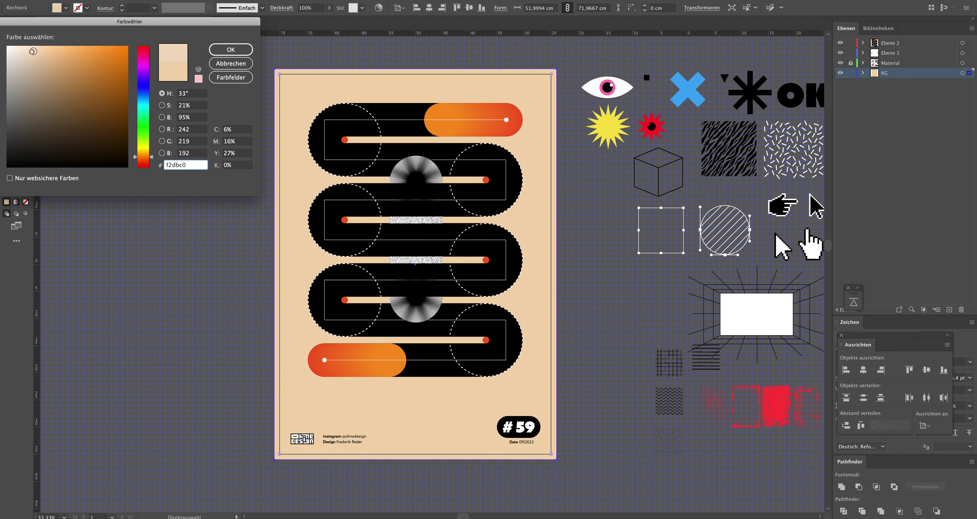
click(238, 50)
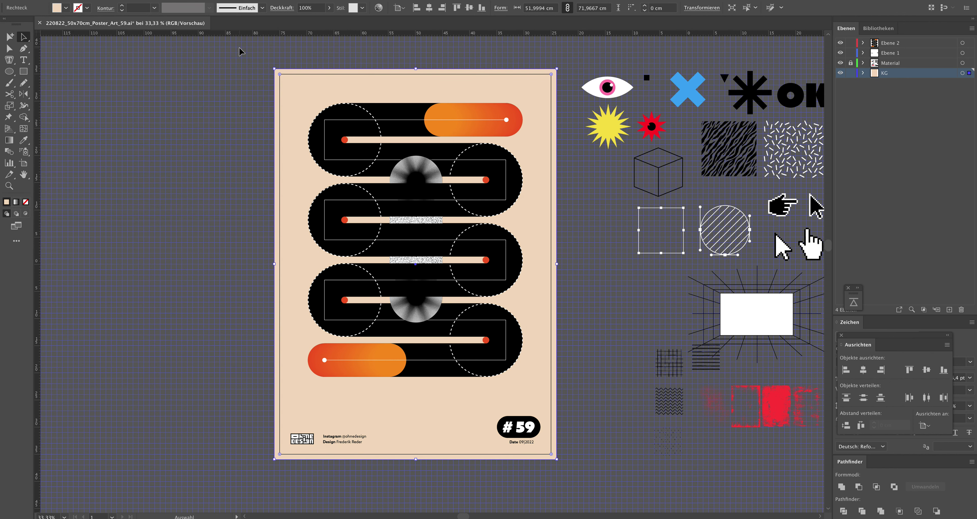
key(ctrl+shift+a)
key(z)
click(468, 281)
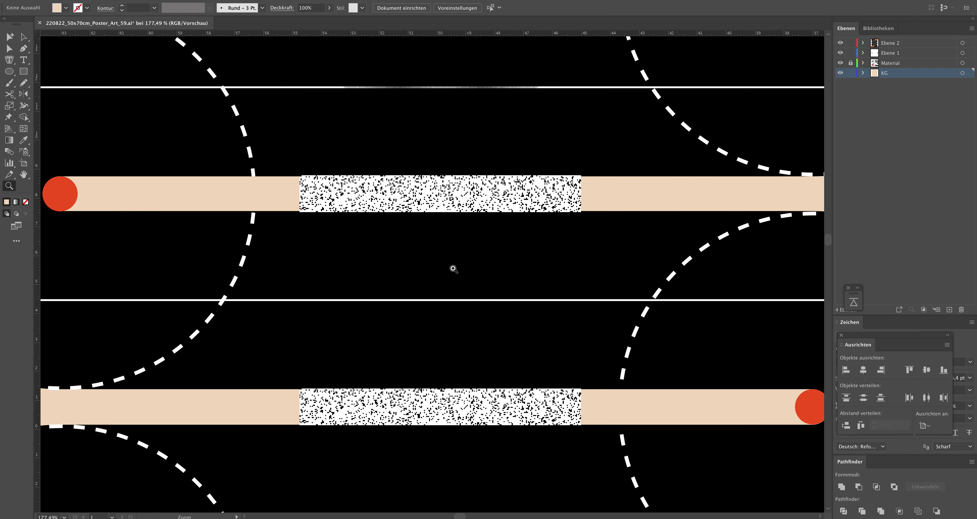
Drag the upper noise bar's top and bottom edges to make it about 1.2 cm tall
key(v)
click(398, 199)
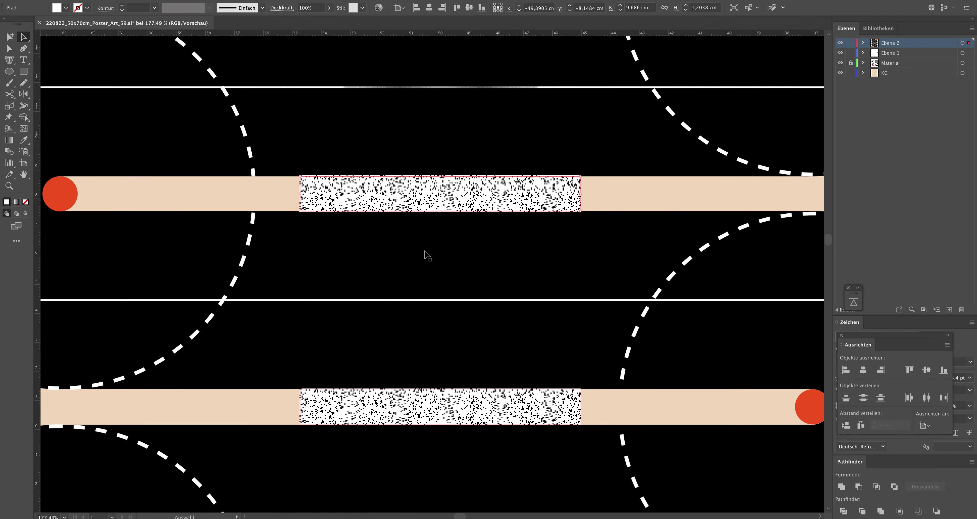
drag(441, 175, 440, 179)
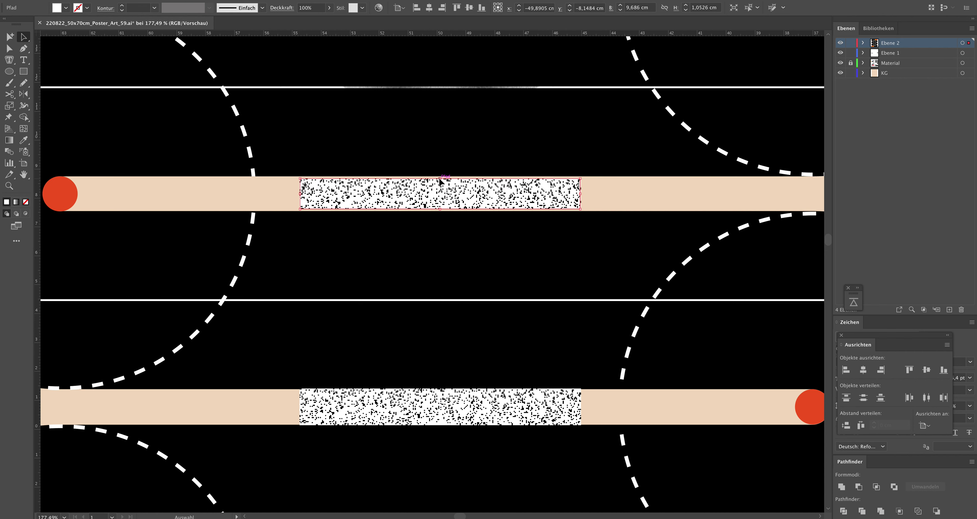
drag(439, 177, 439, 175)
click(440, 175)
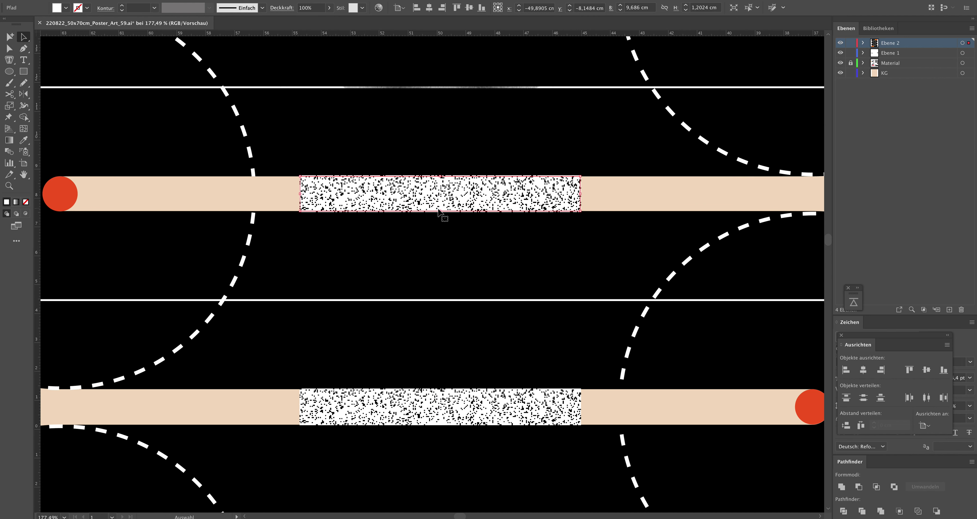
drag(440, 211, 441, 211)
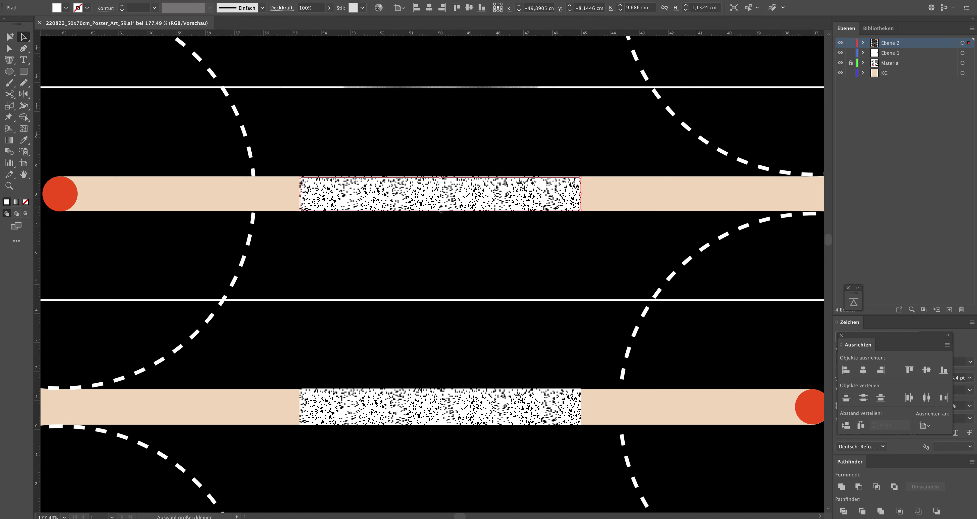
Adjust the lower noise bar's top and bottom edges to about 1.2 cm height
click(436, 399)
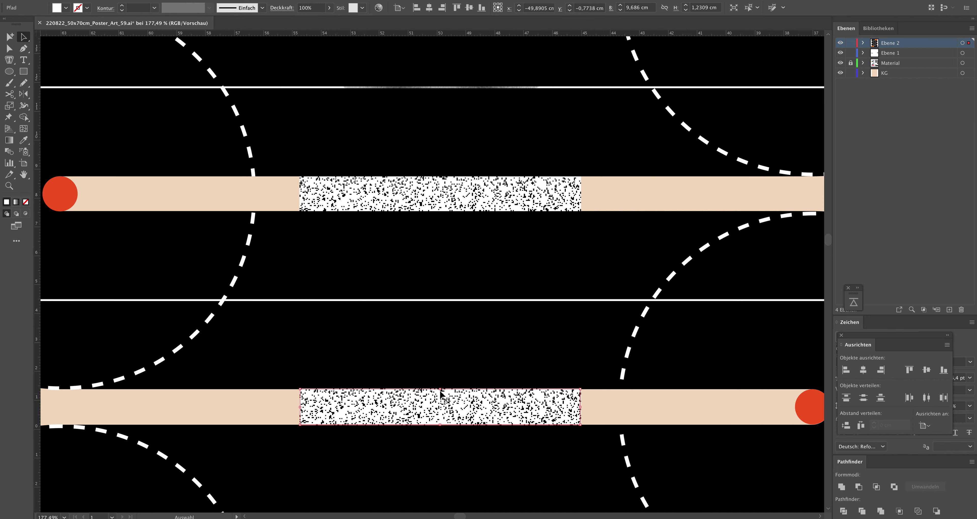
drag(440, 388, 440, 390)
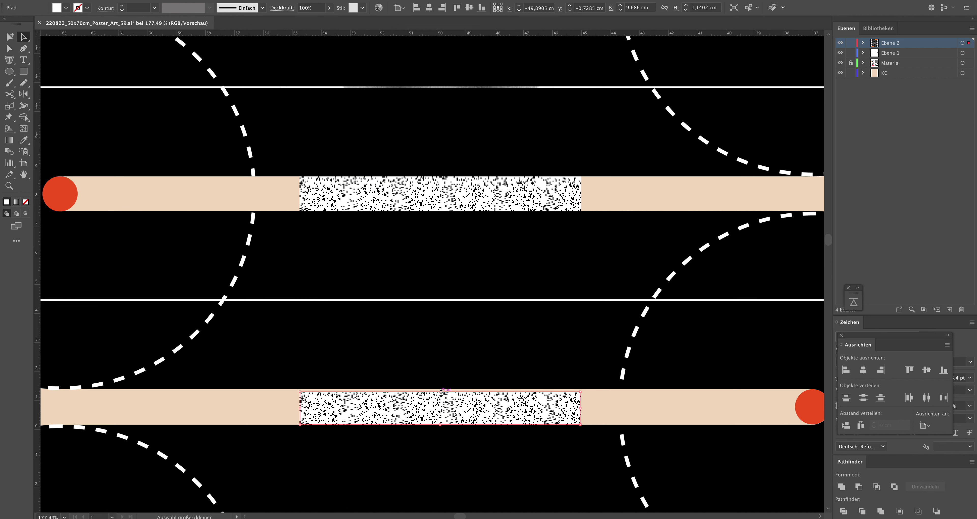
drag(439, 422, 440, 424)
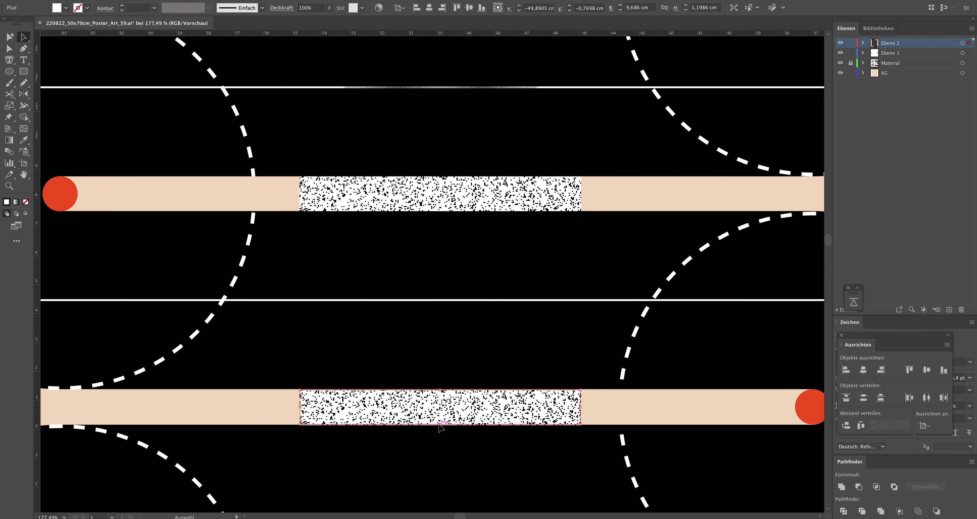
drag(438, 424, 440, 424)
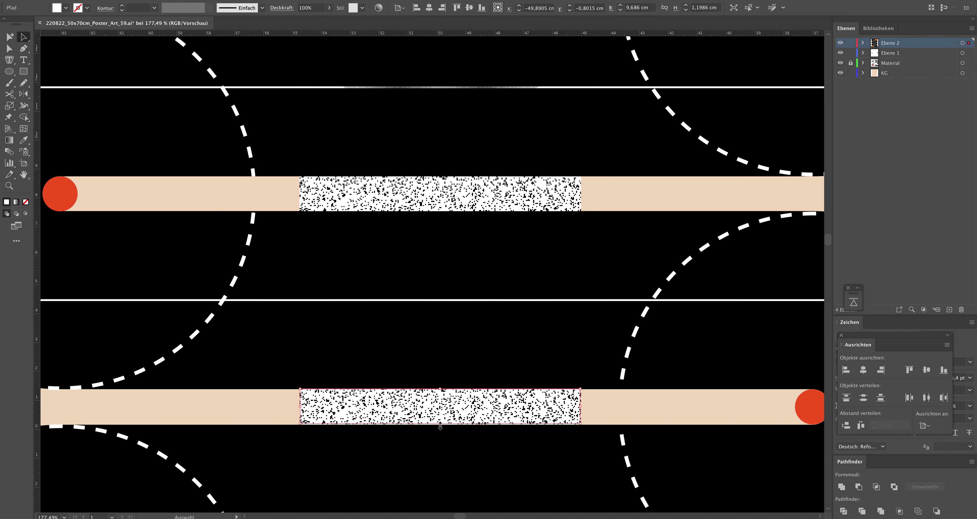
click(223, 409)
key(z)
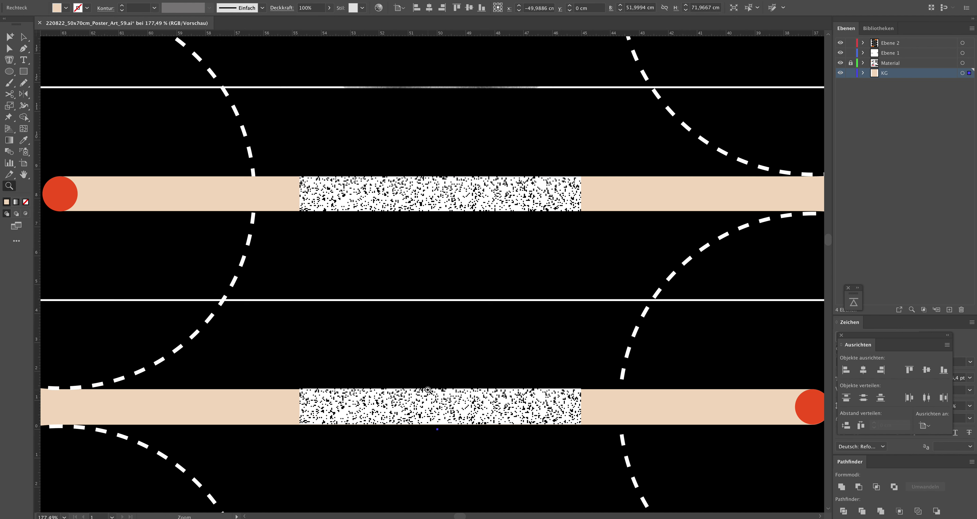
Zoom out to show the whole poster and lock the KG background layer
alt+click(438, 303)
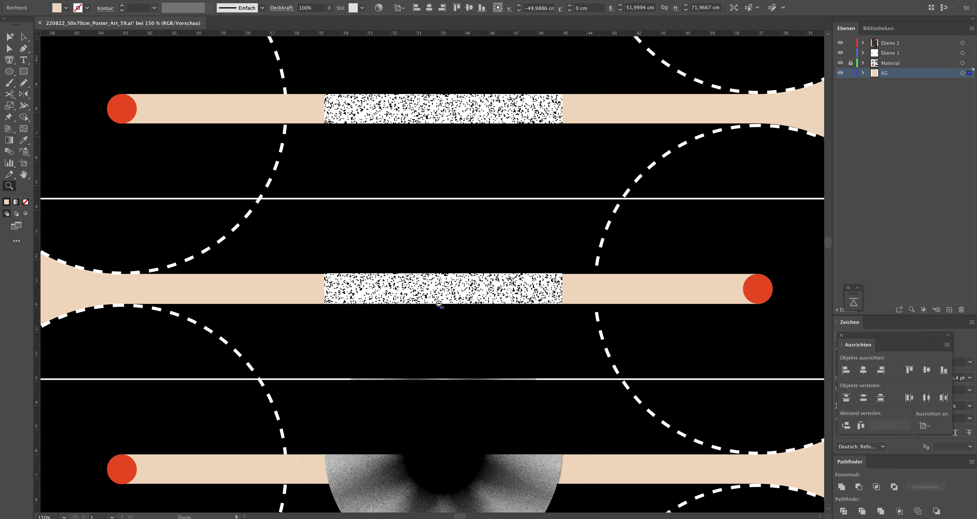
alt+click(364, 146)
alt+click(397, 114)
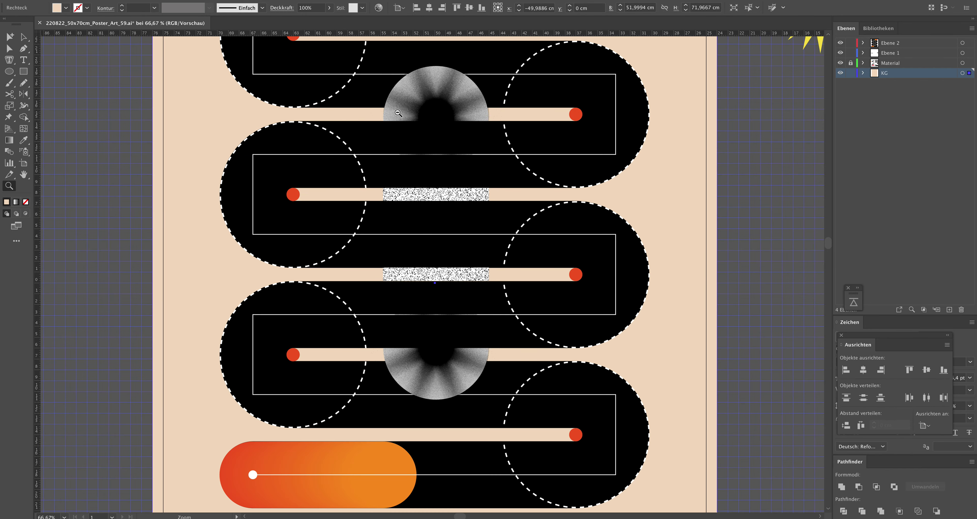
alt+click(409, 171)
alt+click(414, 192)
alt+click(439, 280)
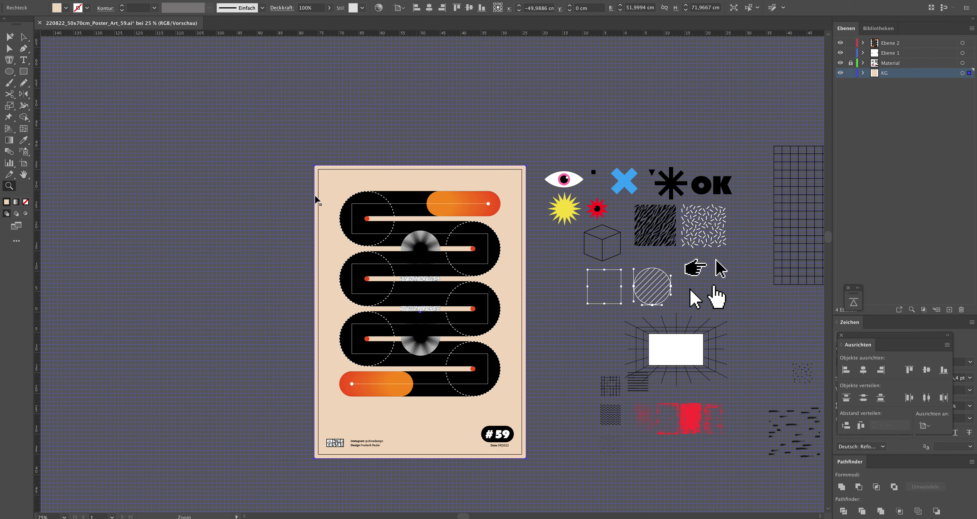
key(v)
click(850, 73)
Scale the snake band artwork up to about 45.6 × 58.1 cm
drag(301, 175, 489, 404)
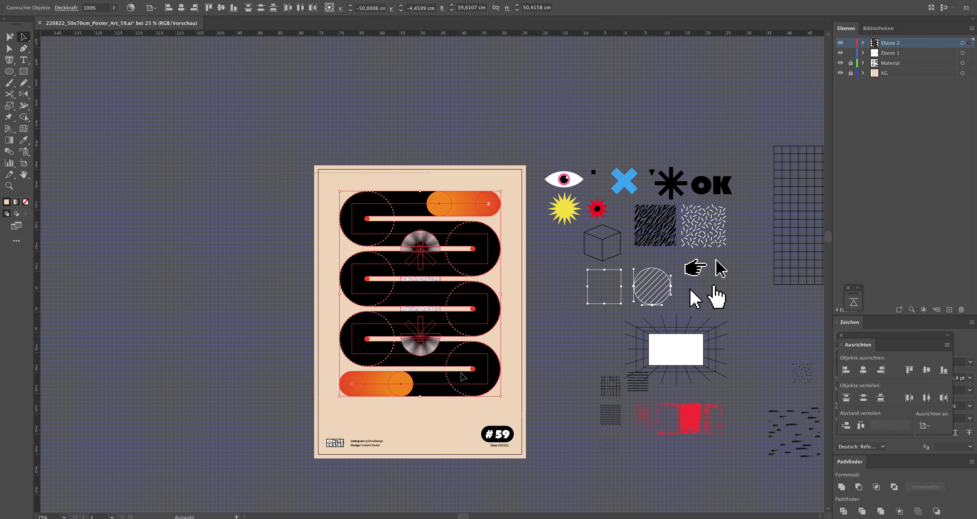
drag(501, 400, 516, 416)
click(537, 405)
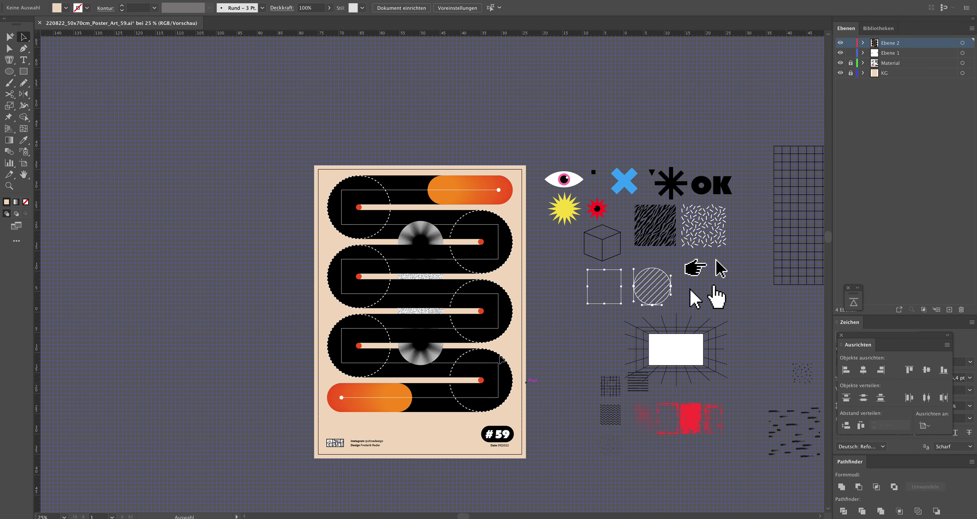